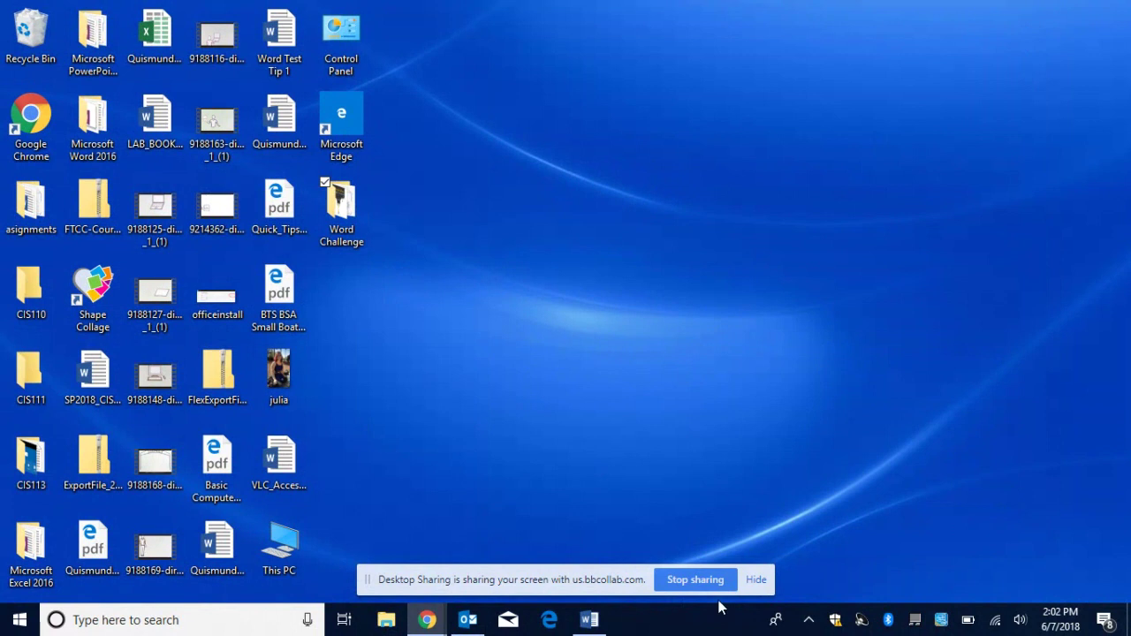
Switch to the 07_01 Challenge document in Word, tick the Border objective in the Final Challenge table, and select its first instruction sentence.
left_click(590, 621)
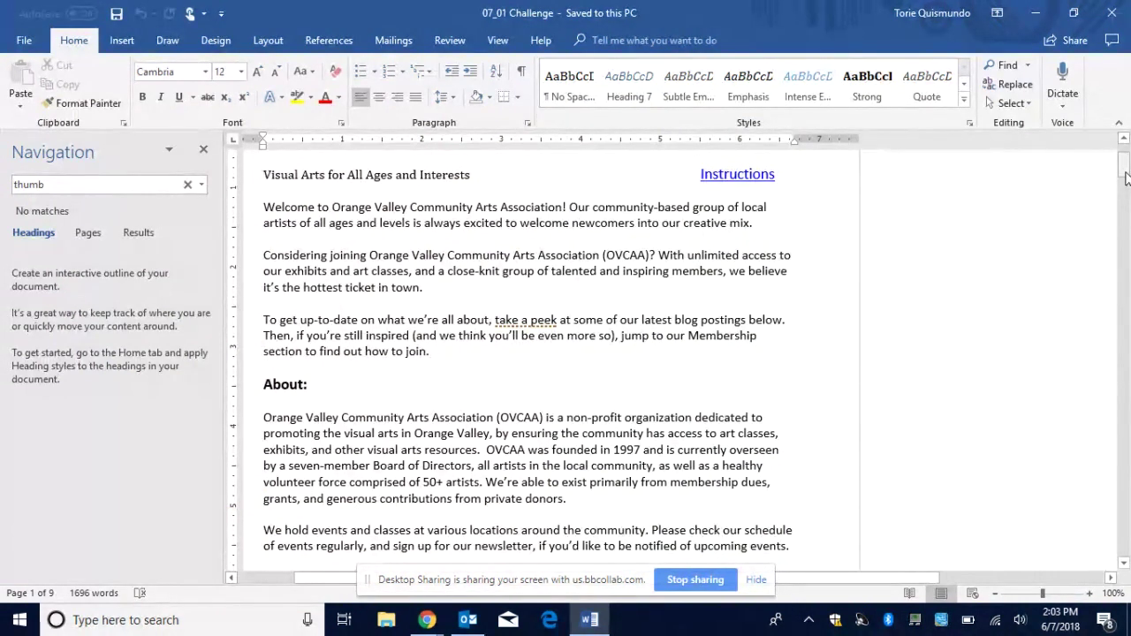
left_click_drag(1126, 178, 1118, 374)
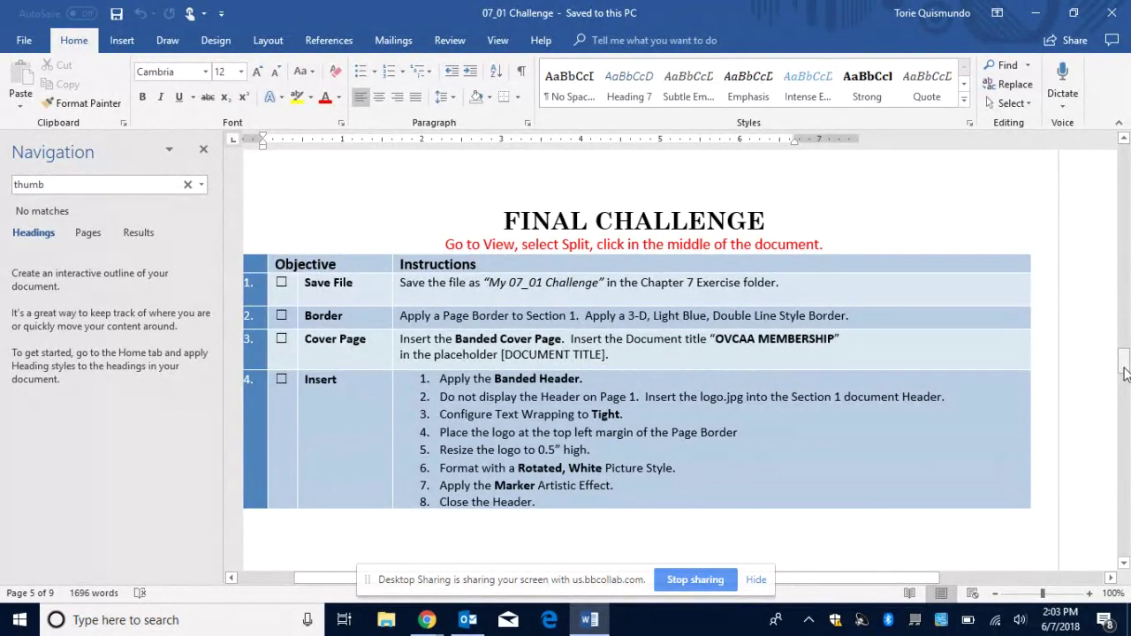
left_click(281, 315)
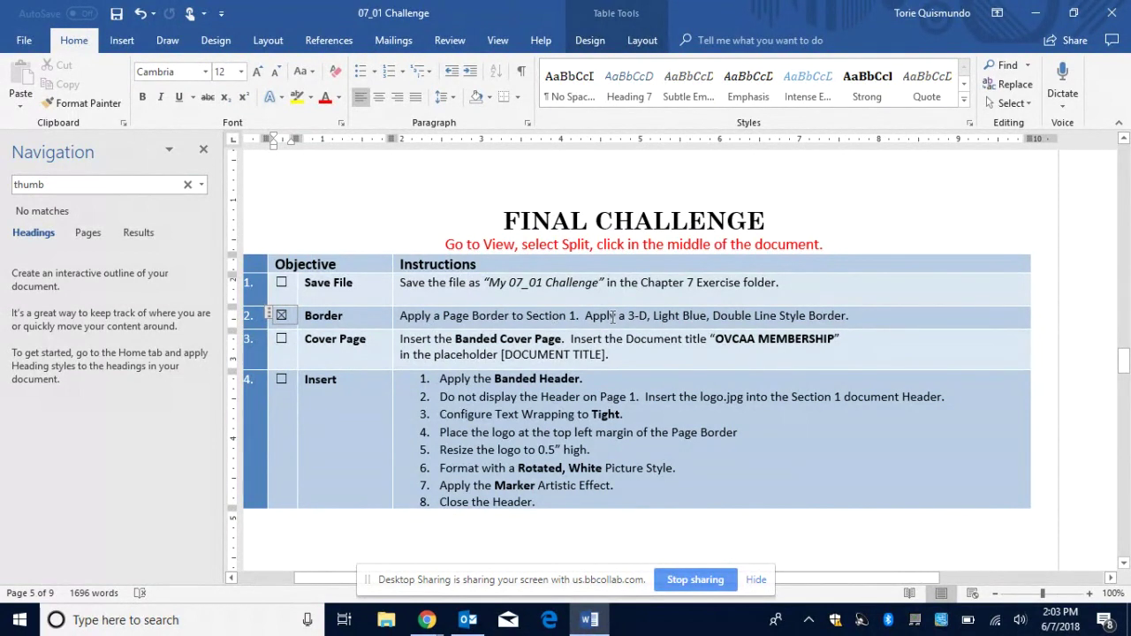
left_click(678, 318)
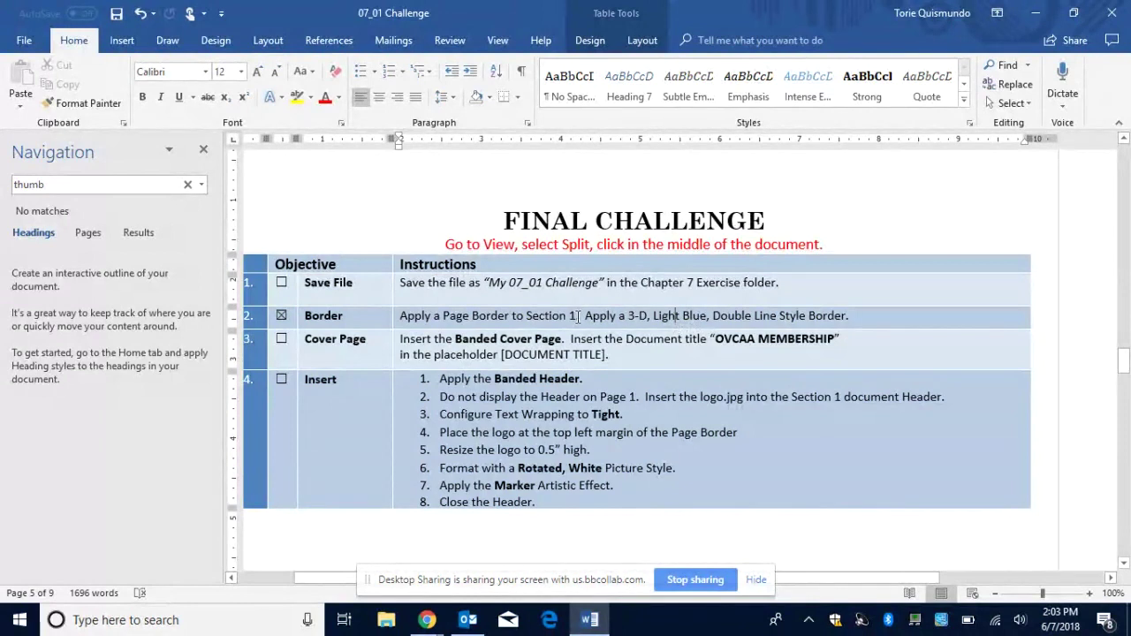
left_click_drag(580, 318, 417, 319)
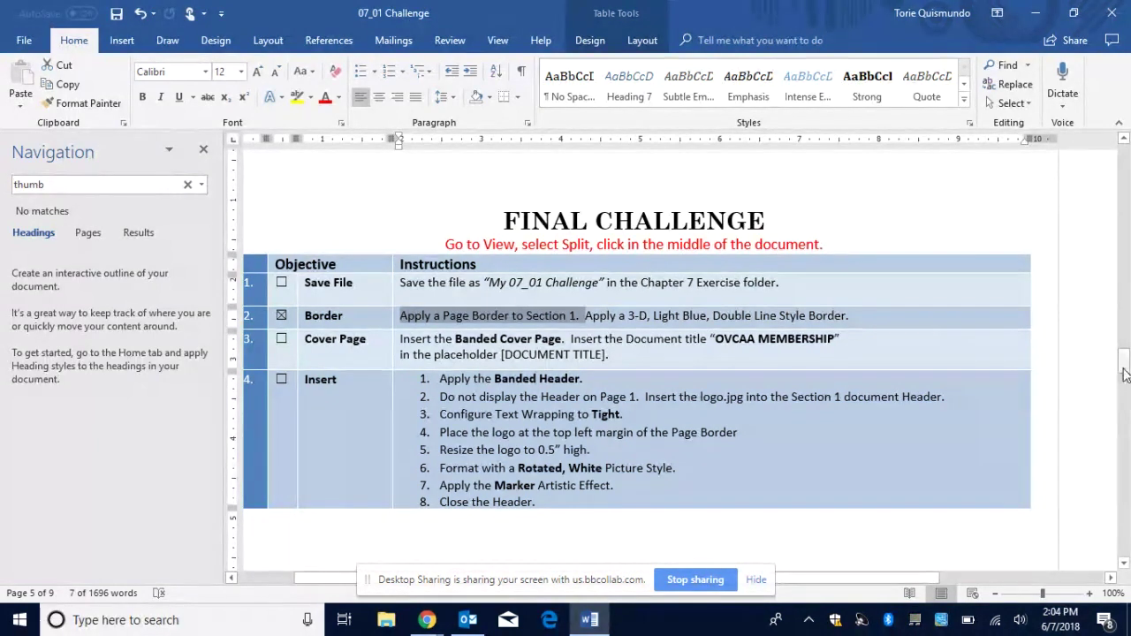
Place the cursor in the About paragraph on page 1 and display the section number in the status bar.
left_click_drag(1124, 374, 1124, 190)
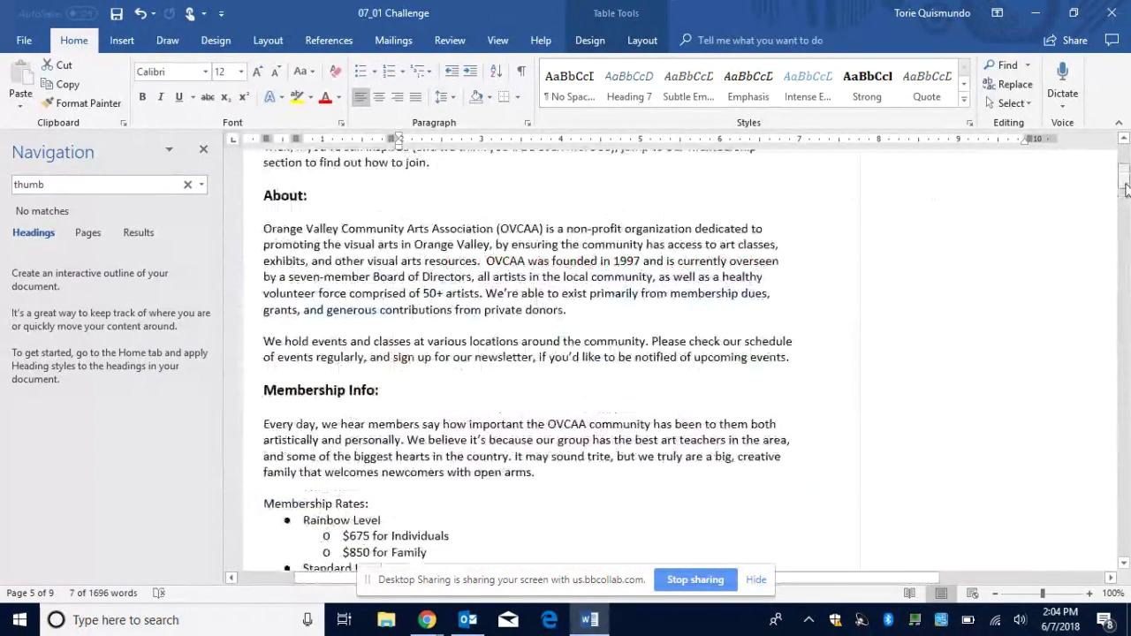
left_click(820, 271)
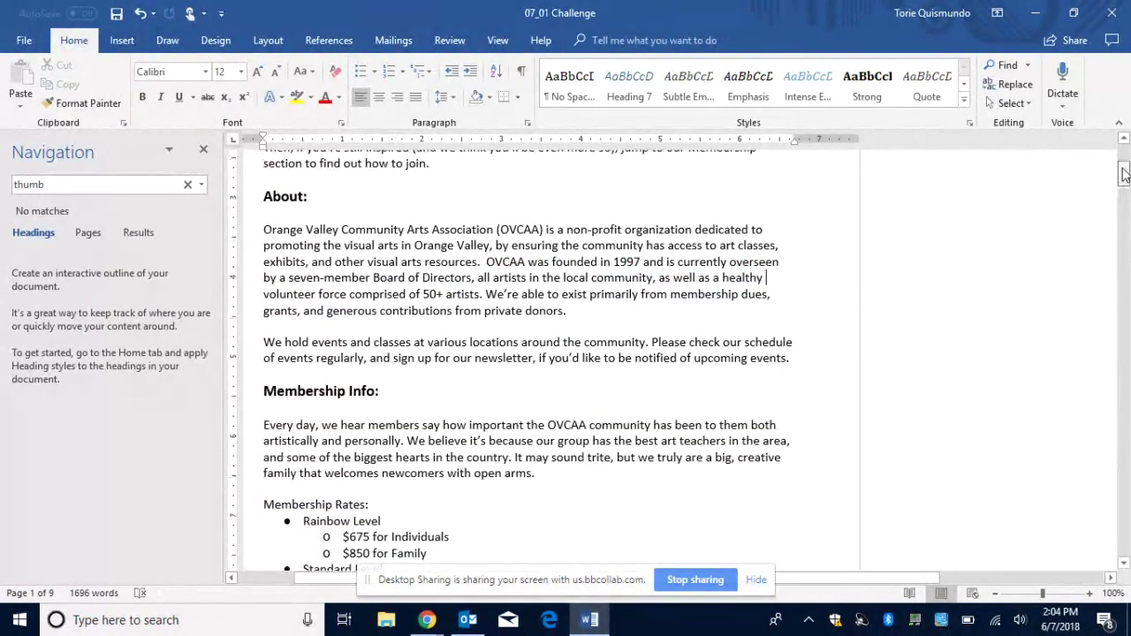
scroll(1124, 174, "up", 6)
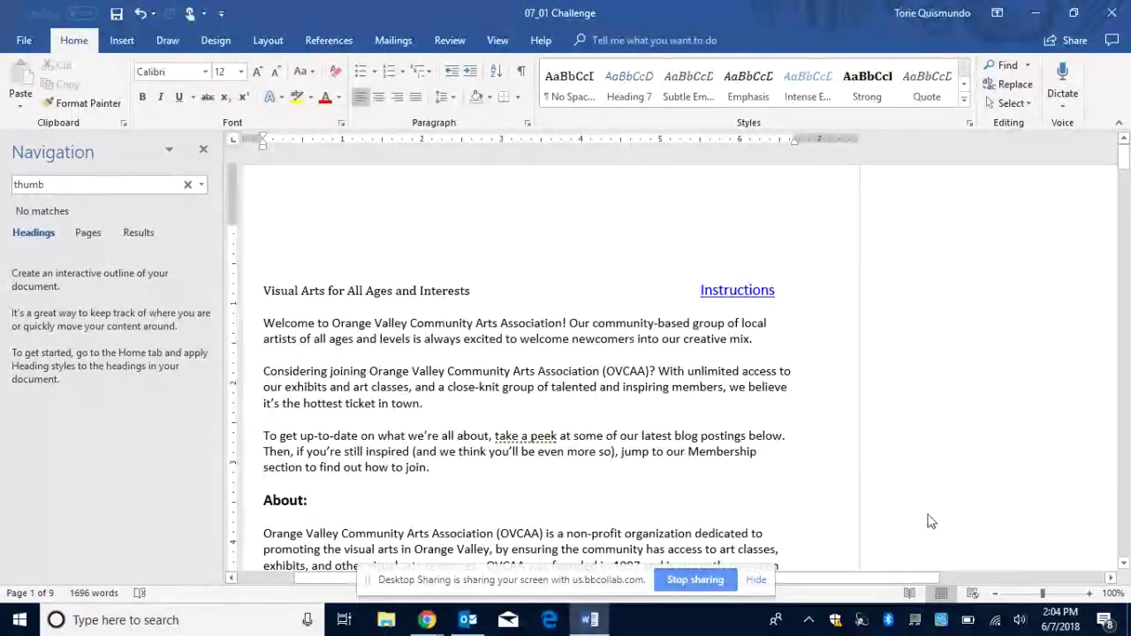
scroll(1122, 477, "down", 8)
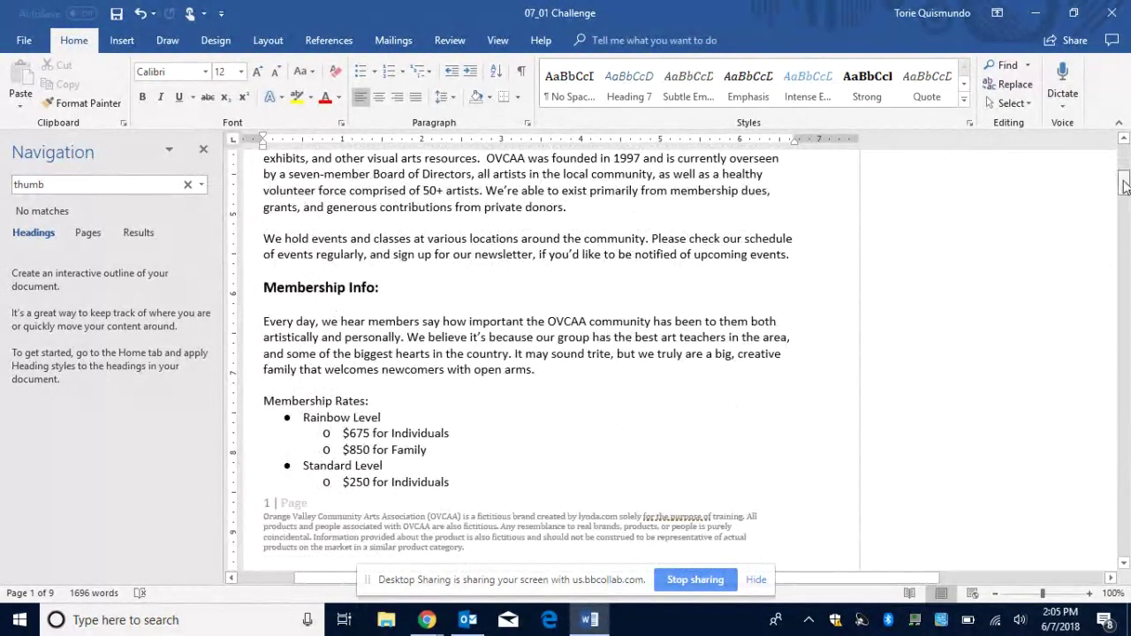
left_click_drag(1123, 185, 1127, 159)
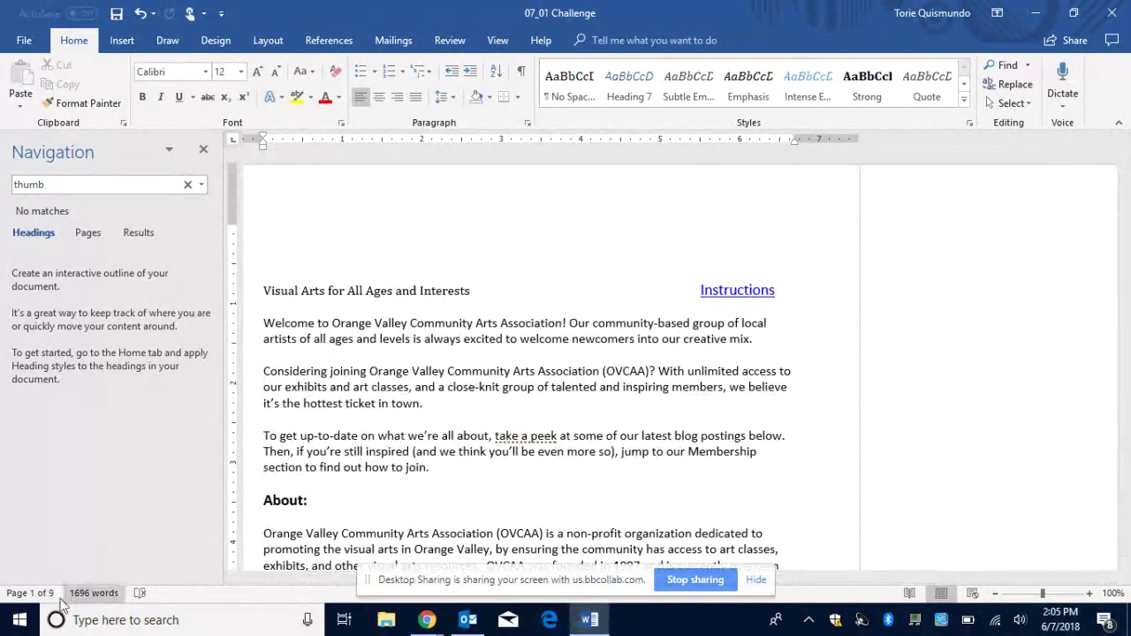
right_click(164, 598)
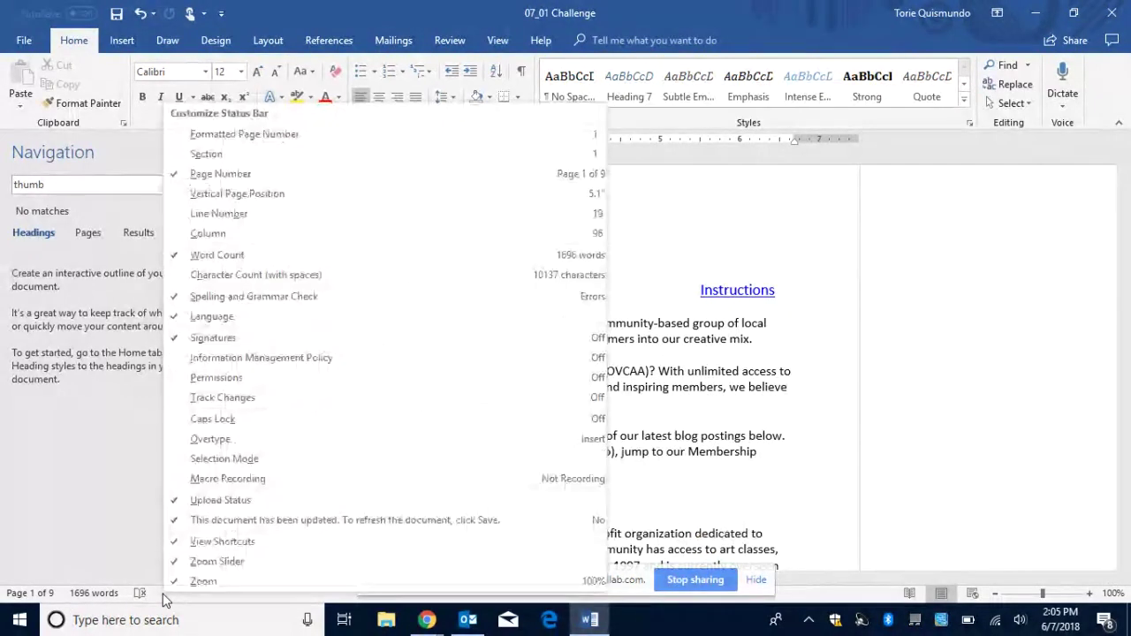
left_click(183, 156)
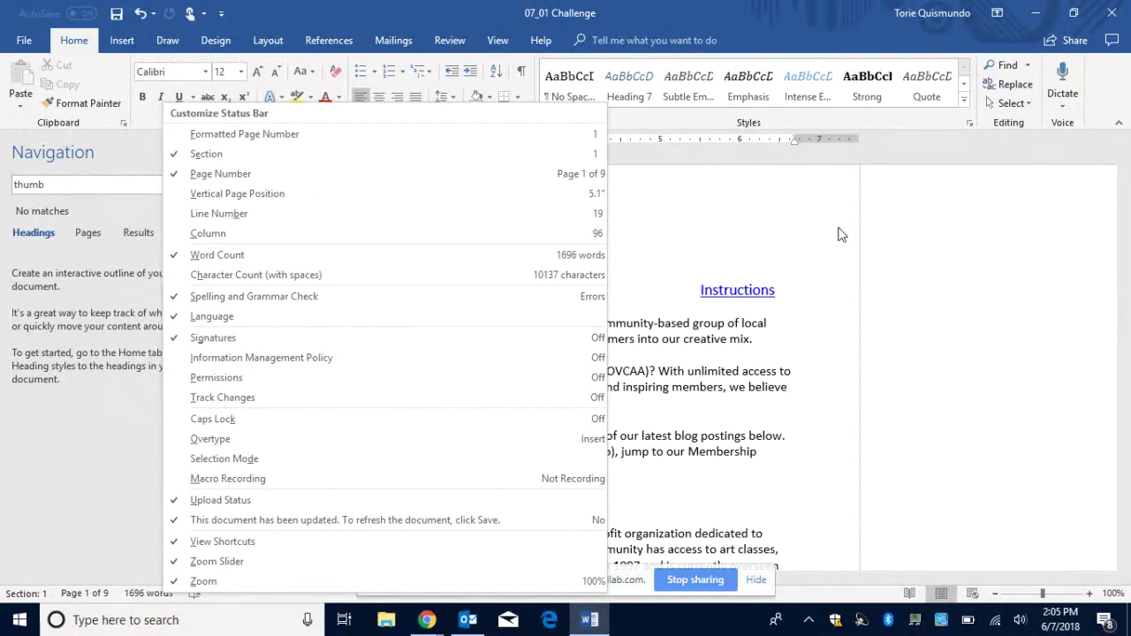
left_click(1050, 288)
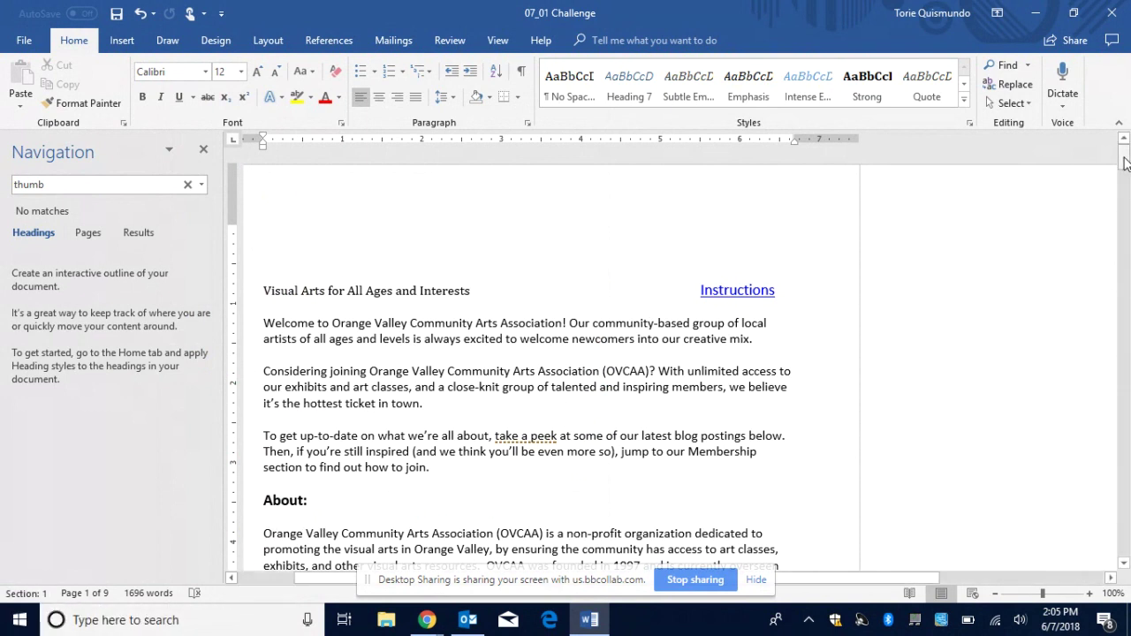
Look through the first three pages to check which section each belongs to, and return to page 1.
left_click_drag(1124, 163, 1125, 296)
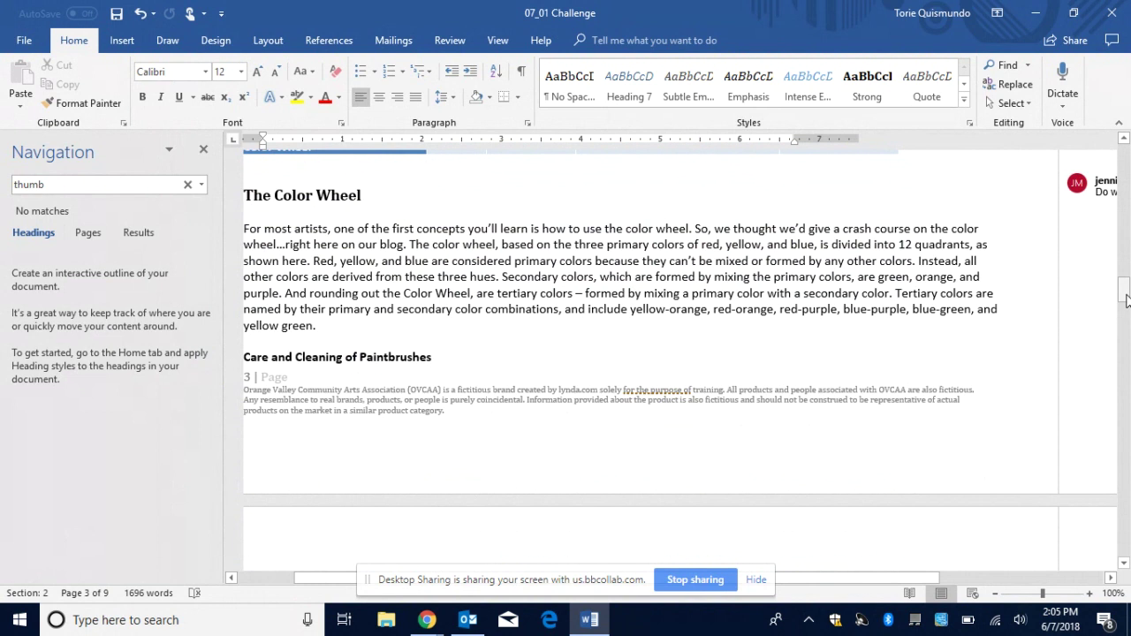
left_click_drag(1124, 300, 1124, 177)
left_click_drag(1124, 170, 1124, 166)
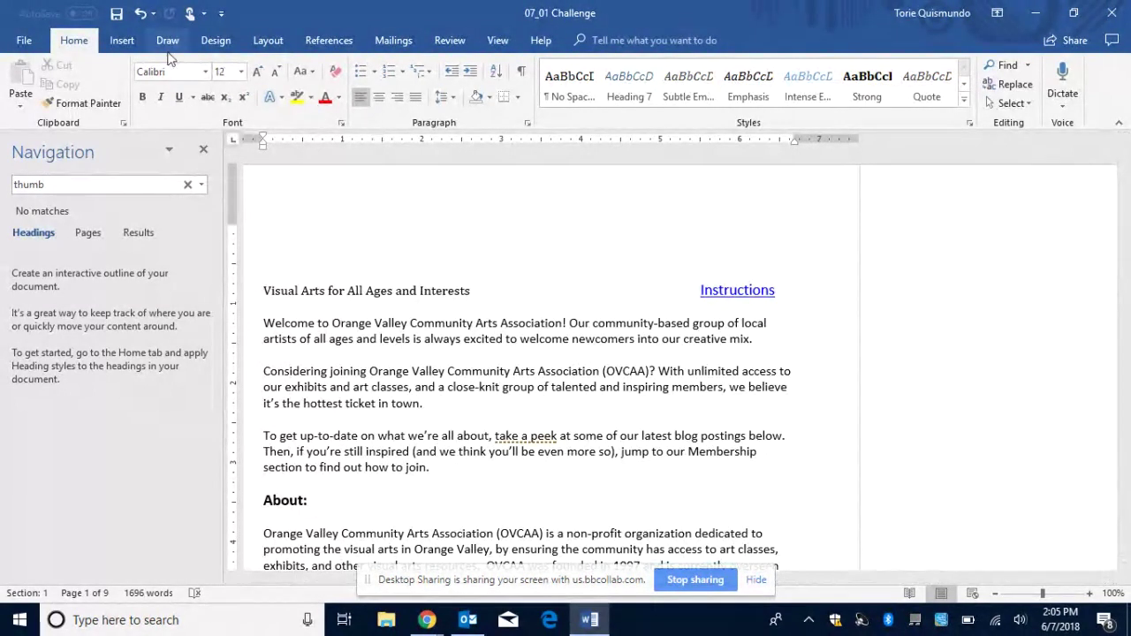
Show the formatting marks and examine the section break after the Follow us on list on page 2.
left_click(522, 76)
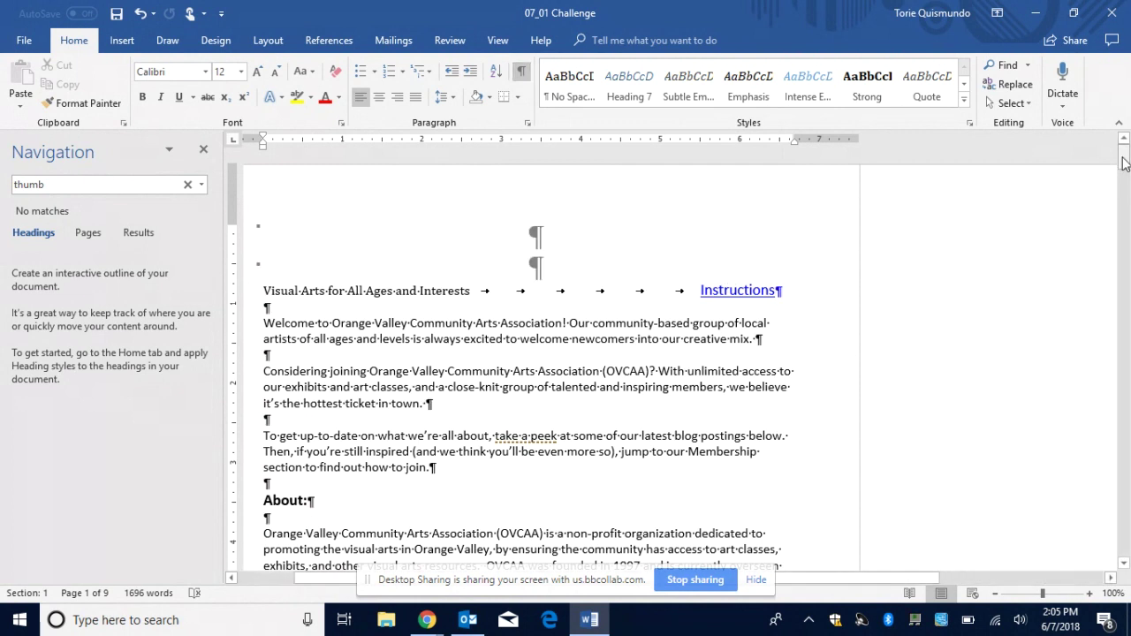
left_click_drag(1123, 164, 1118, 243)
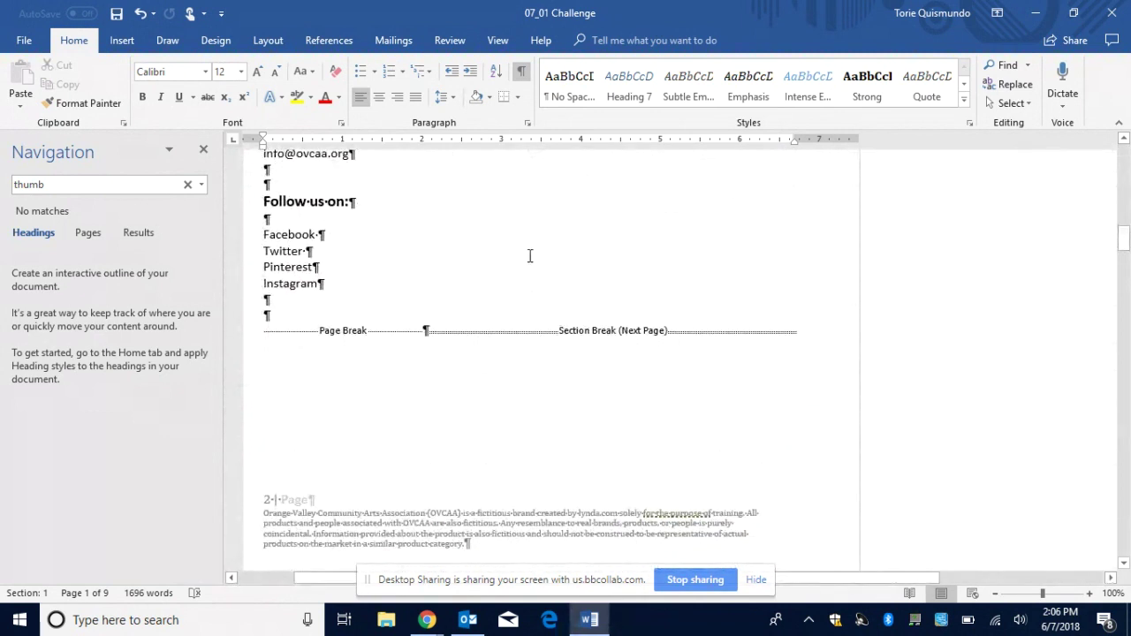
left_click(555, 320)
left_click_drag(1124, 250, 1123, 202)
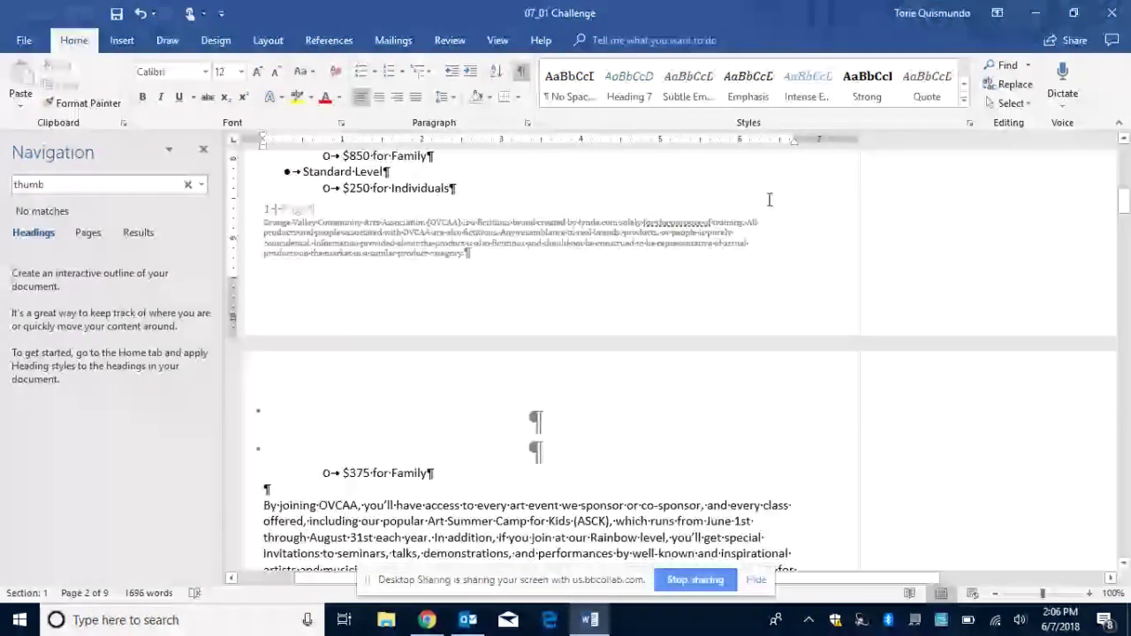
Place the cursor in the "$250 for Individuals" line on page 1 and hide the formatting marks.
left_click(363, 192)
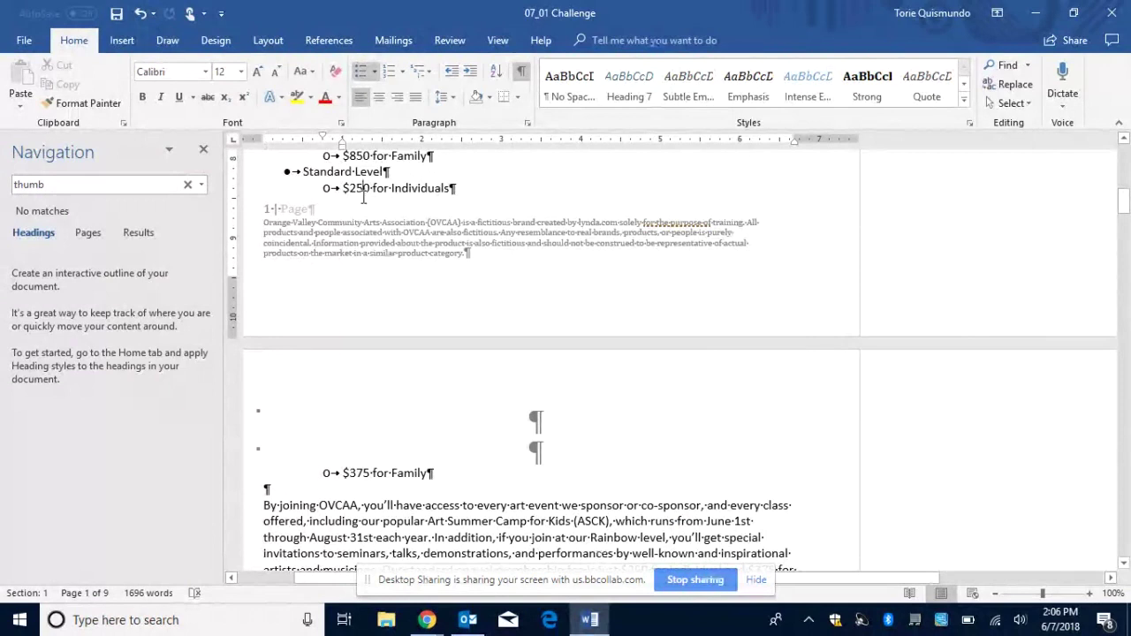
left_click(522, 78)
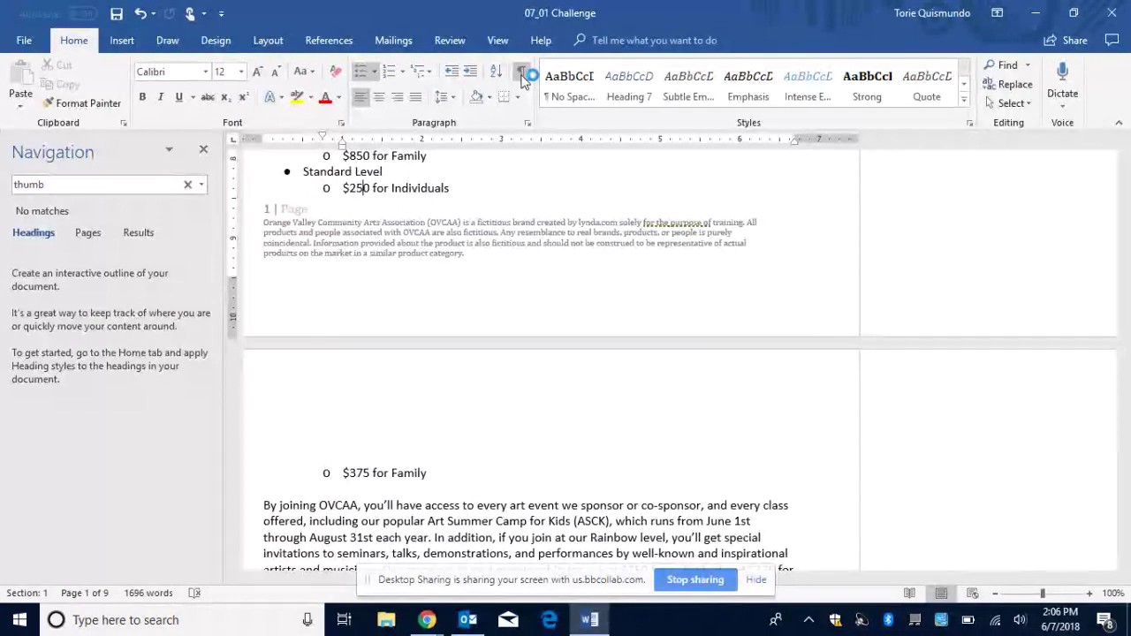
left_click(28, 595)
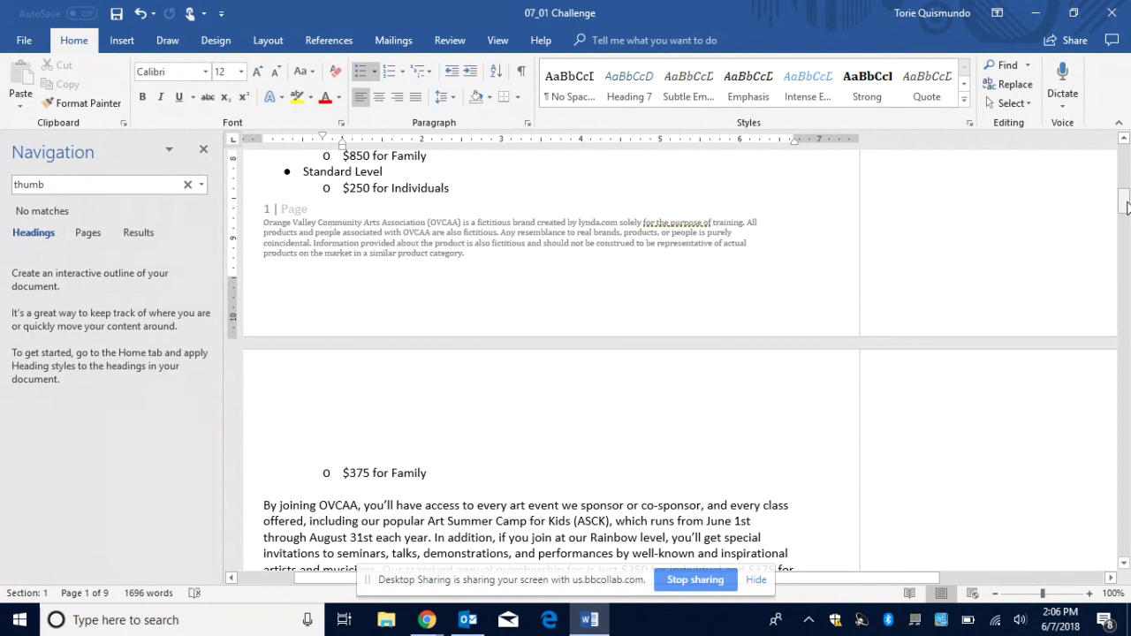
Set up a Box page border with a blue theme color and a 3 pt line width.
left_click(212, 44)
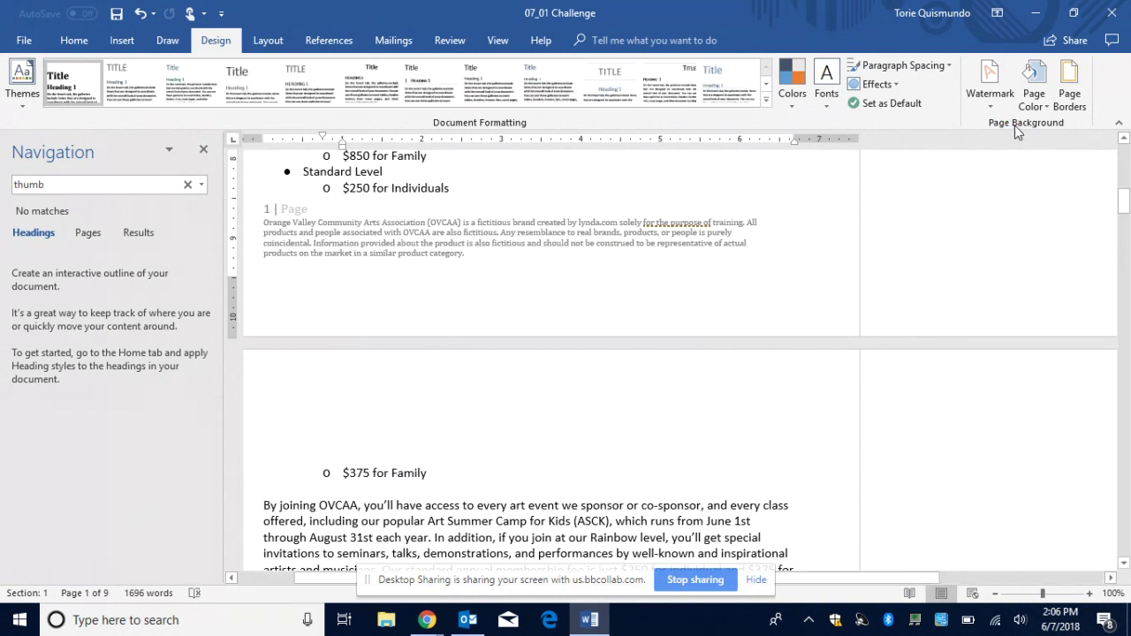
left_click(1068, 82)
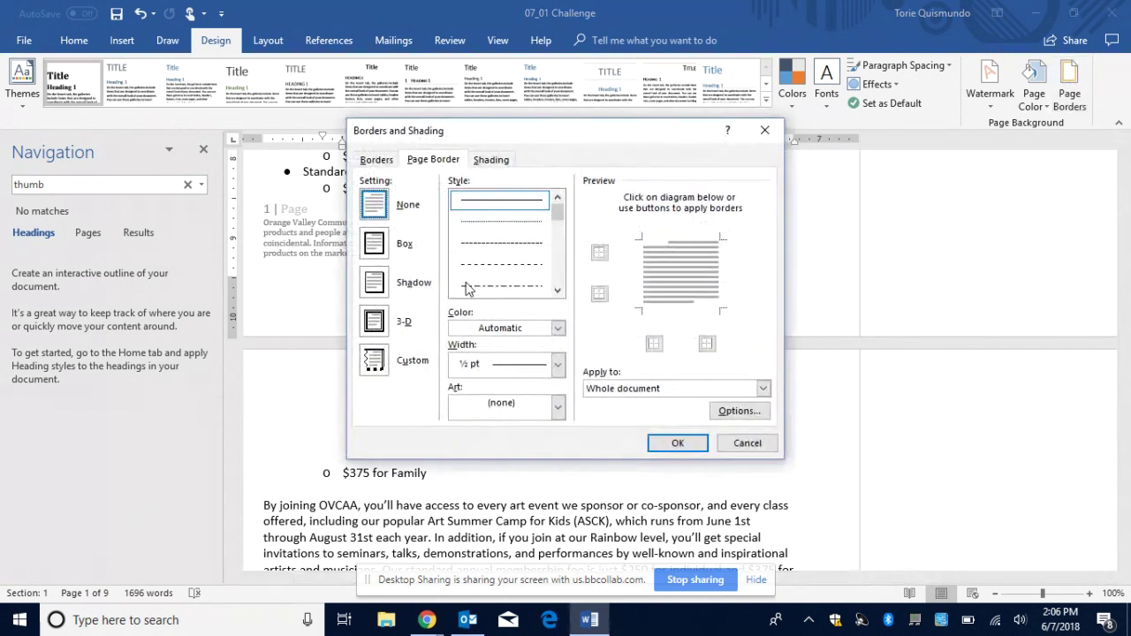
left_click(376, 245)
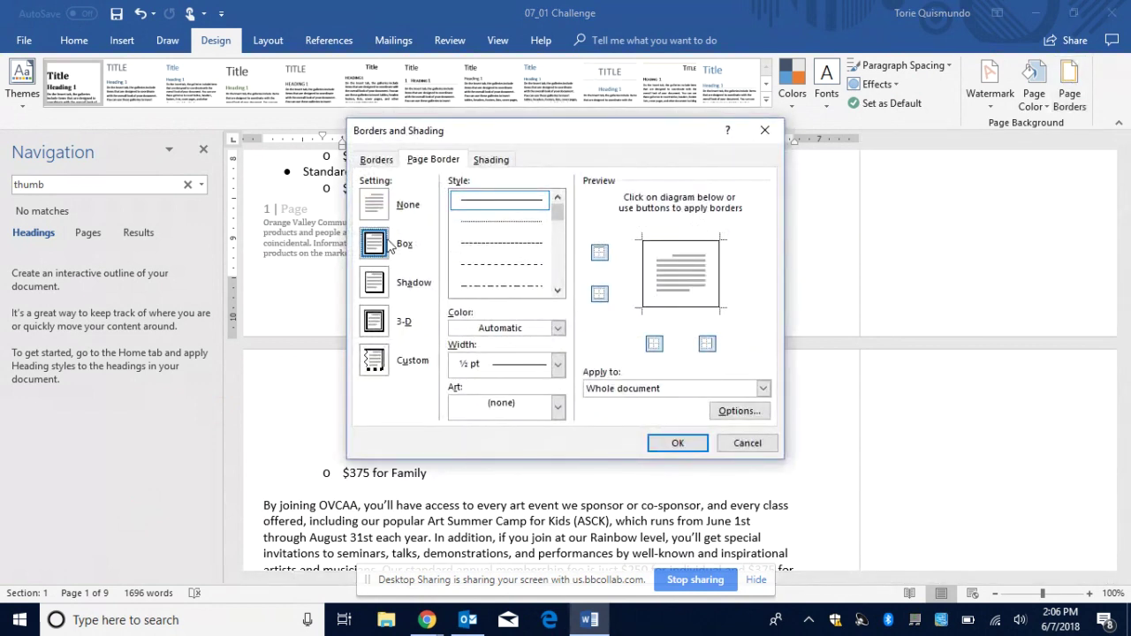
left_click(557, 328)
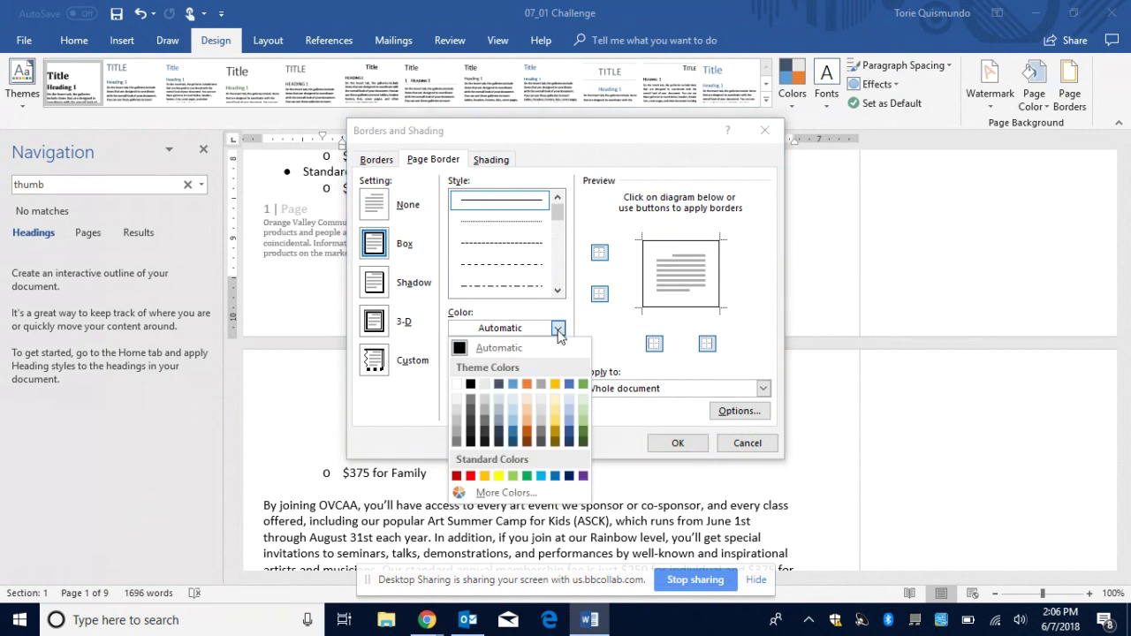
left_click(514, 432)
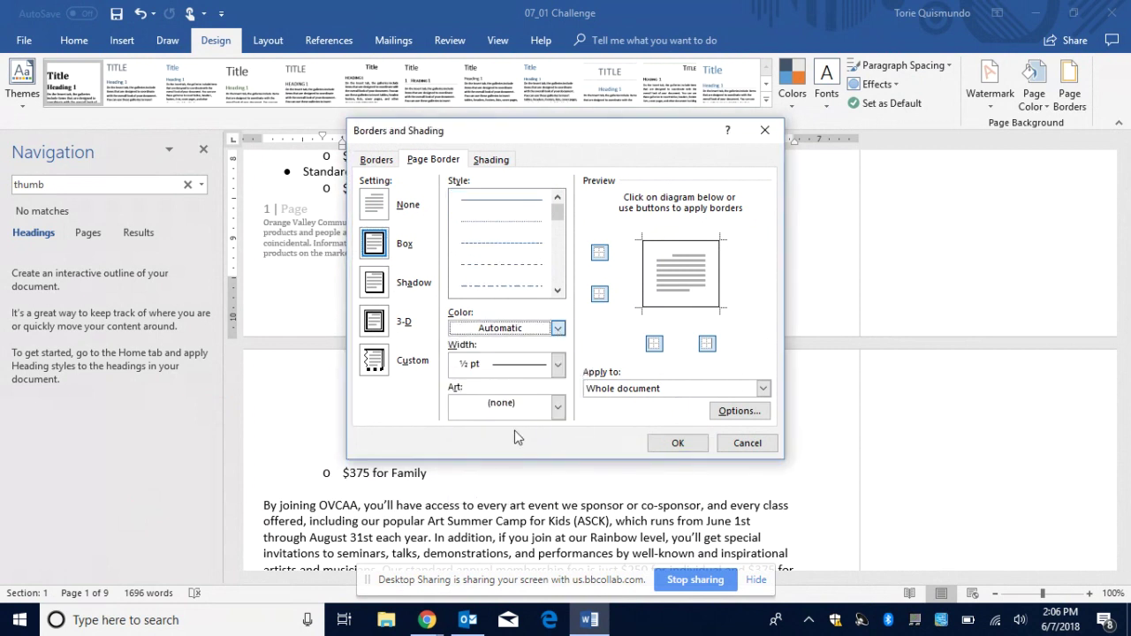
left_click(557, 365)
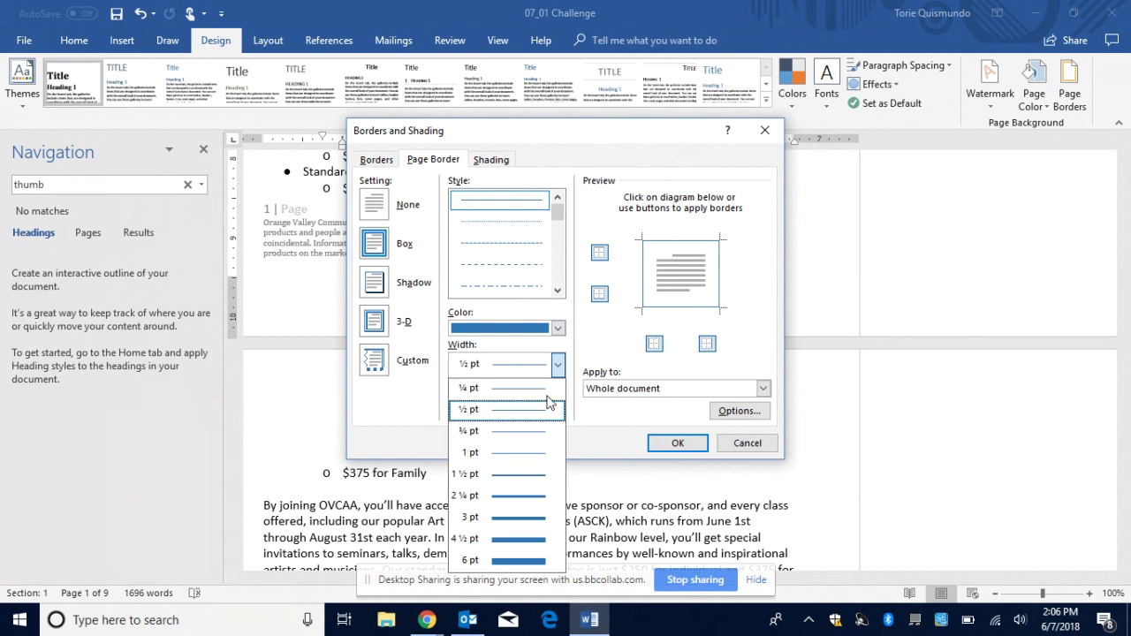
left_click(534, 523)
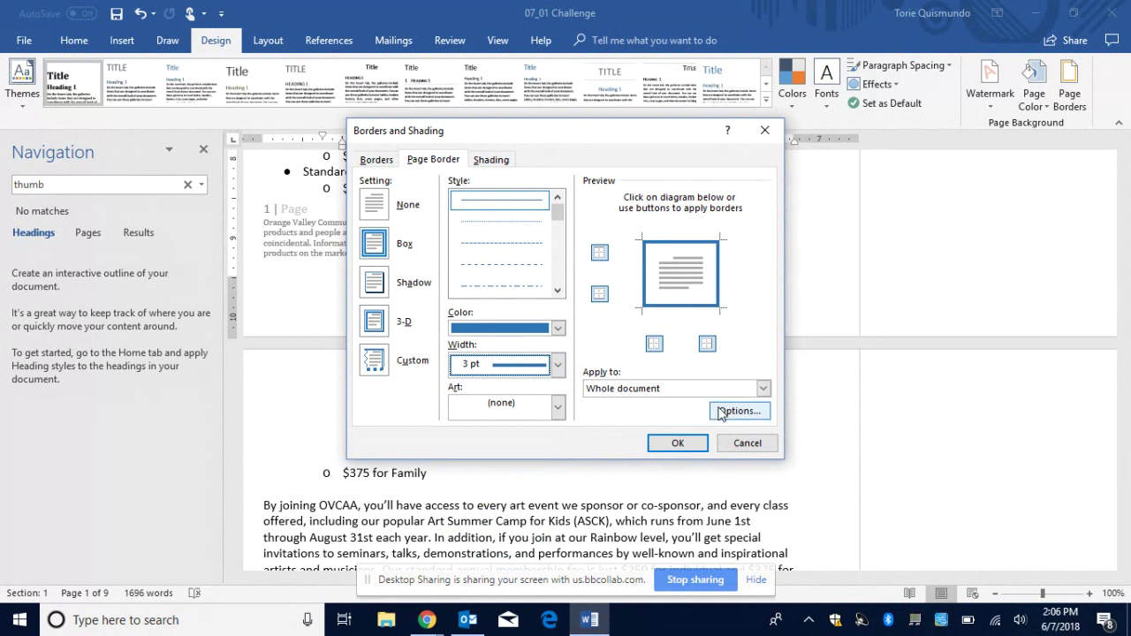
Limit the page border to this section only, apply it, and check it on the pages.
left_click(763, 389)
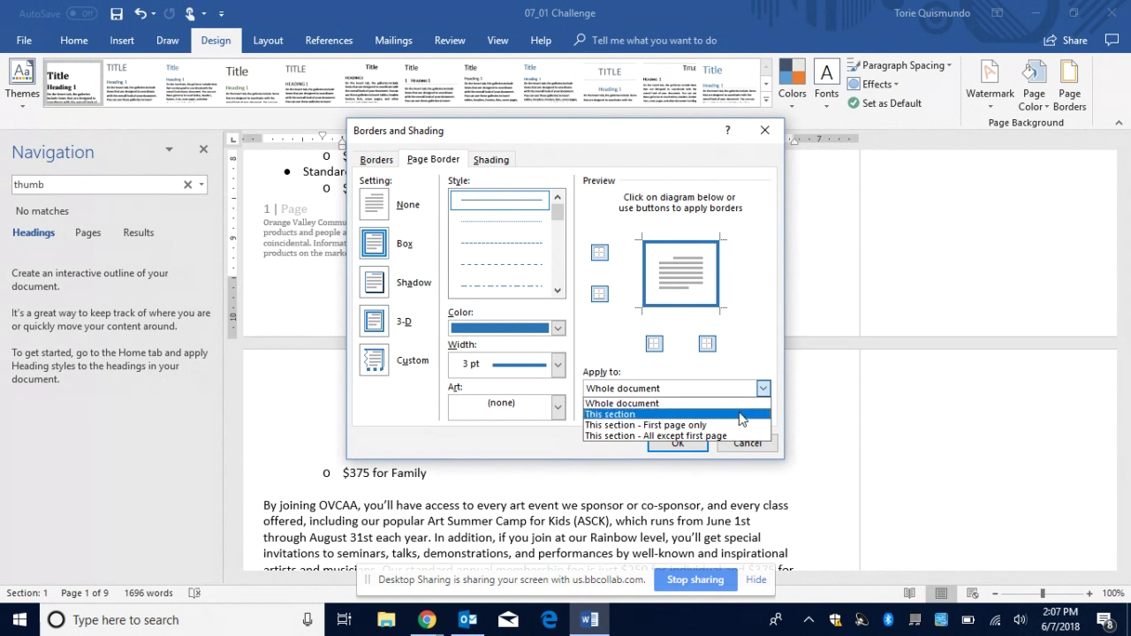
left_click(741, 415)
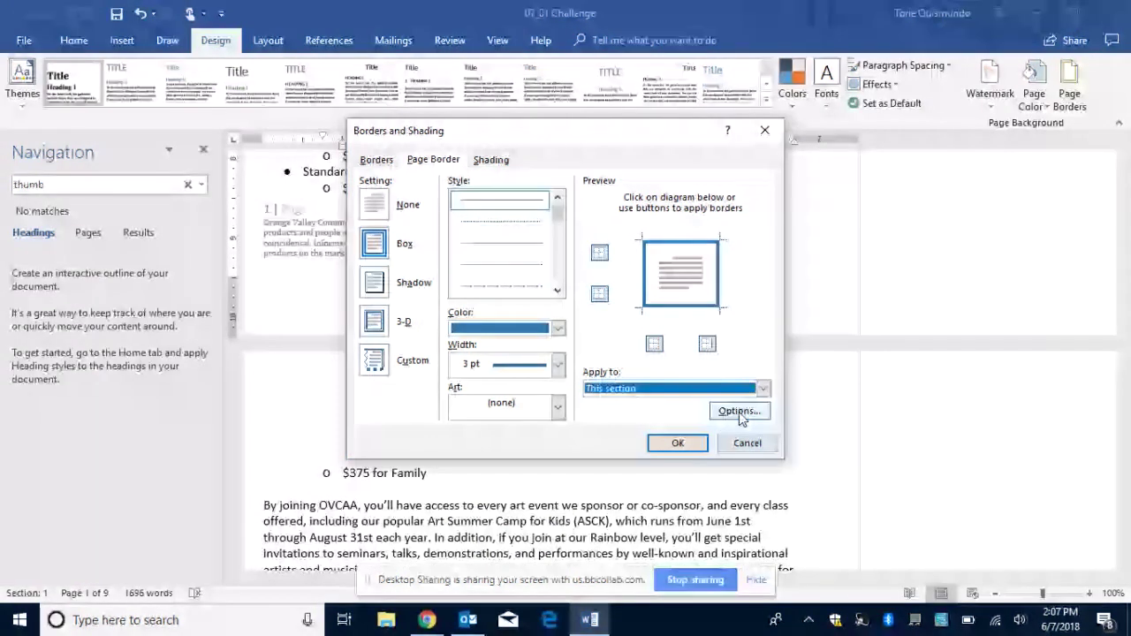
left_click(668, 447)
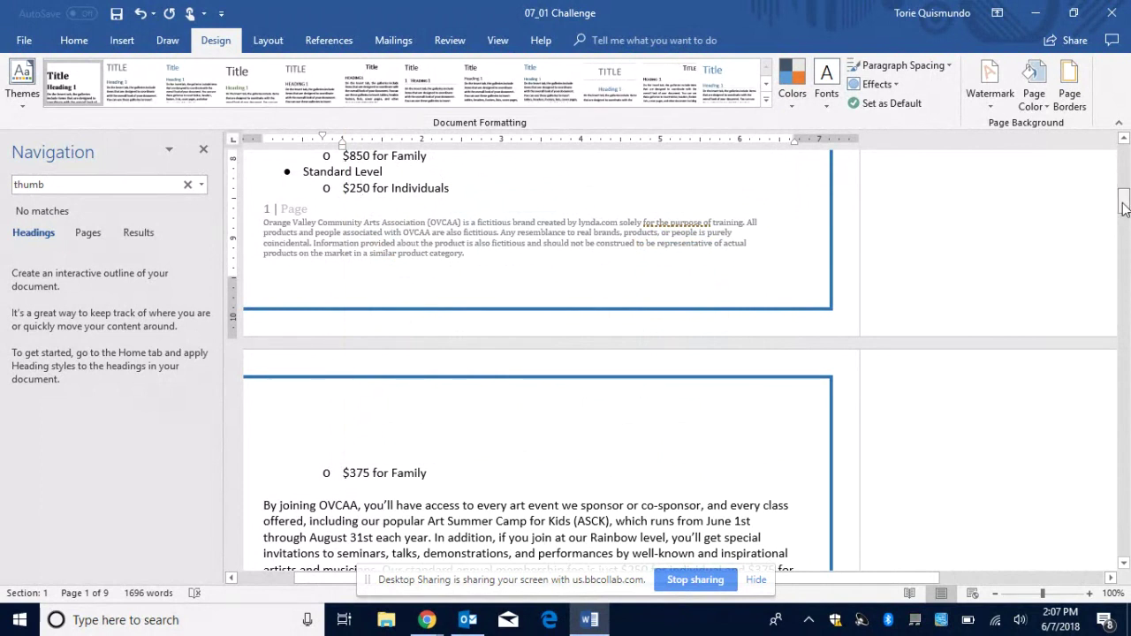
mouse_move(1124, 206)
left_mouse_down()
mouse_move(1117, 334)
mouse_move(1115, 205)
left_mouse_up()
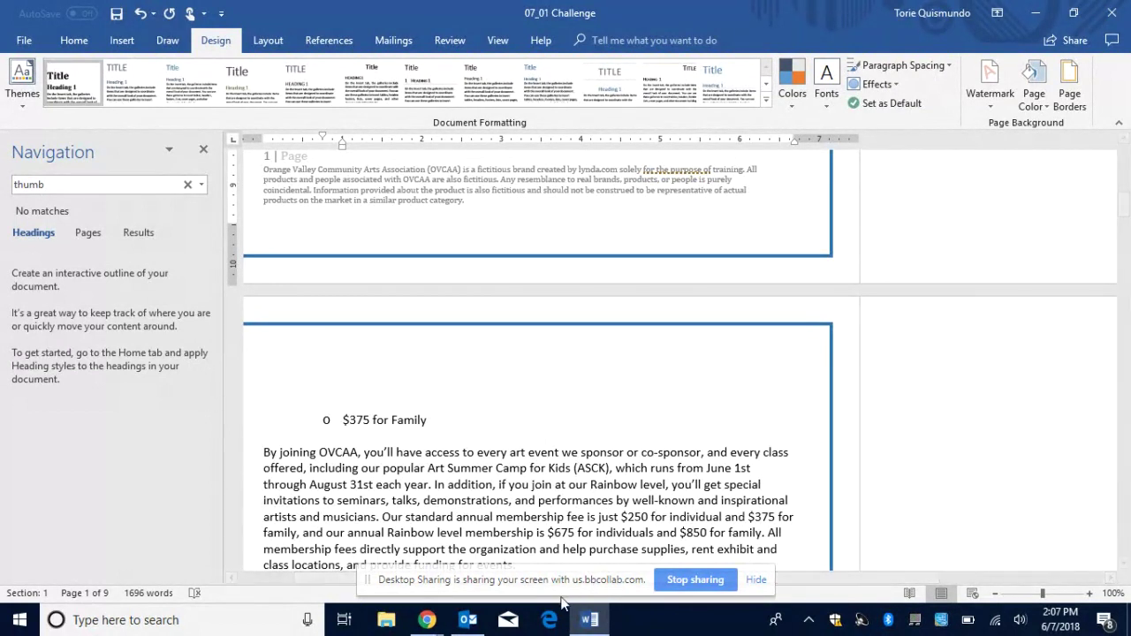
Switch to the June 7 2PM Blackboard Collaborate session in Chrome and dismiss the raised-hand notification.
mouse_move(440, 617)
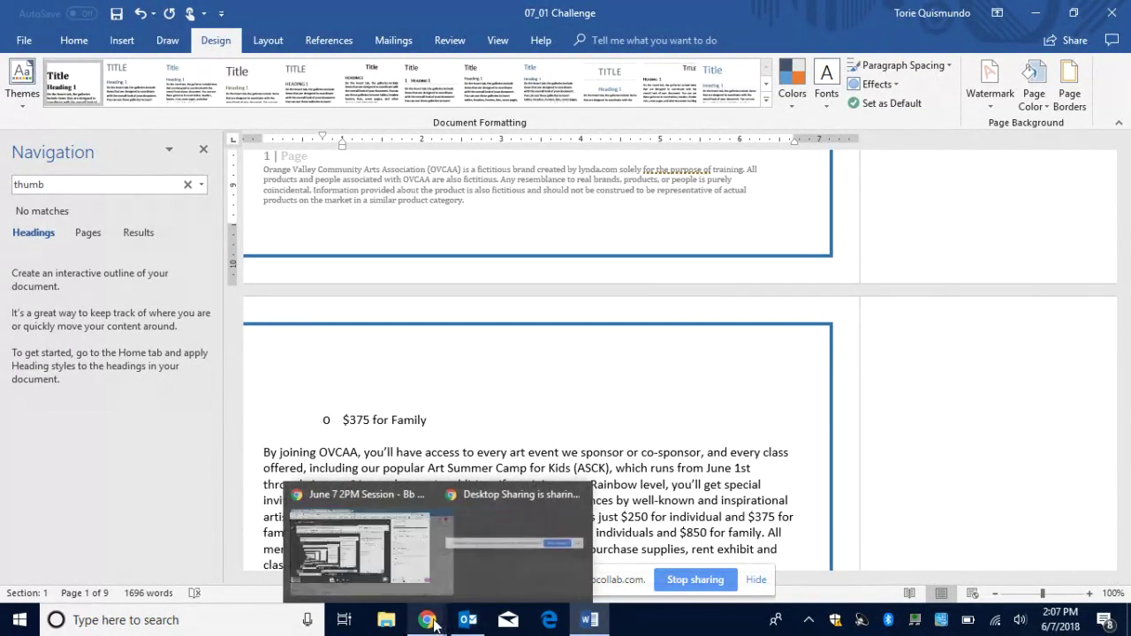
left_click(411, 583)
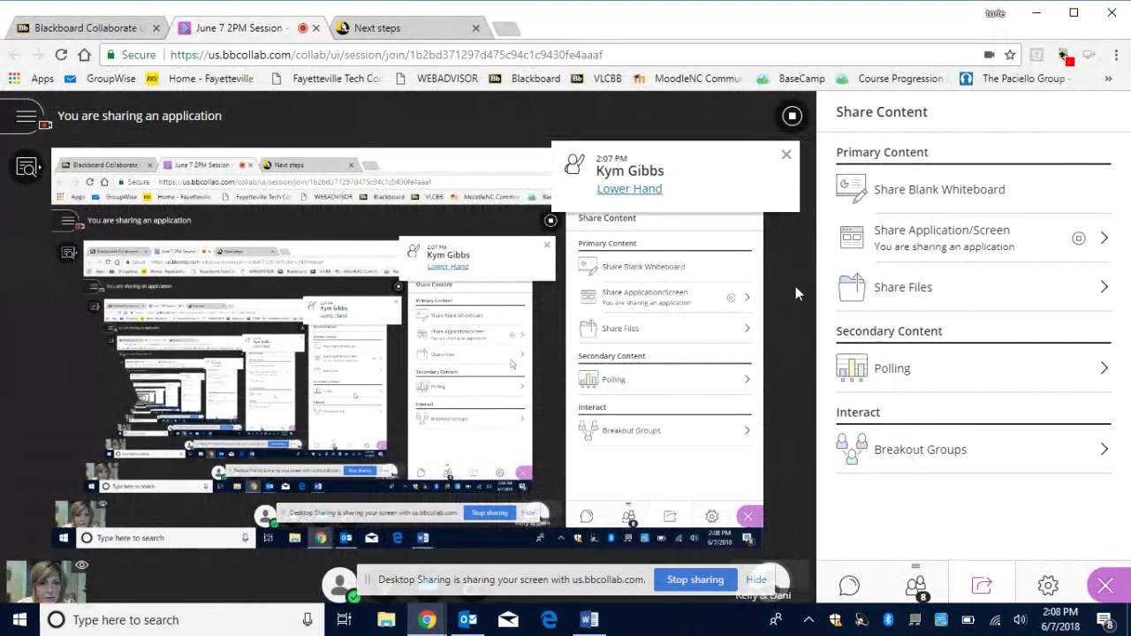
left_click(785, 154)
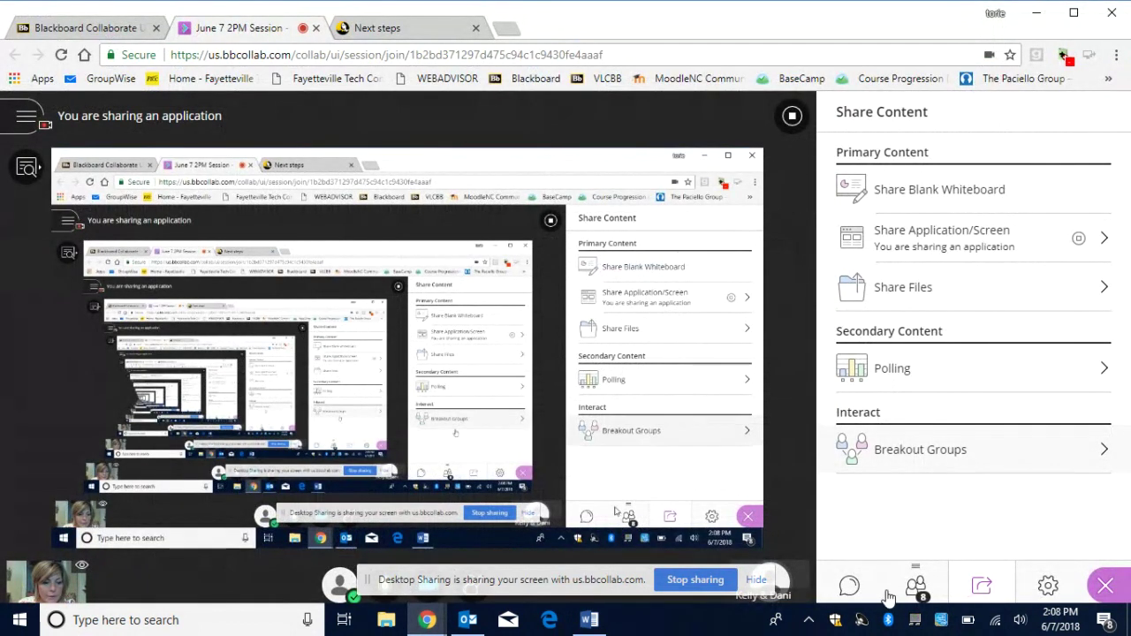
Check the session's Everyone chat, and switch back to Word to highlight the Section 1 page border instruction in the Final Challenge table.
left_click(850, 587)
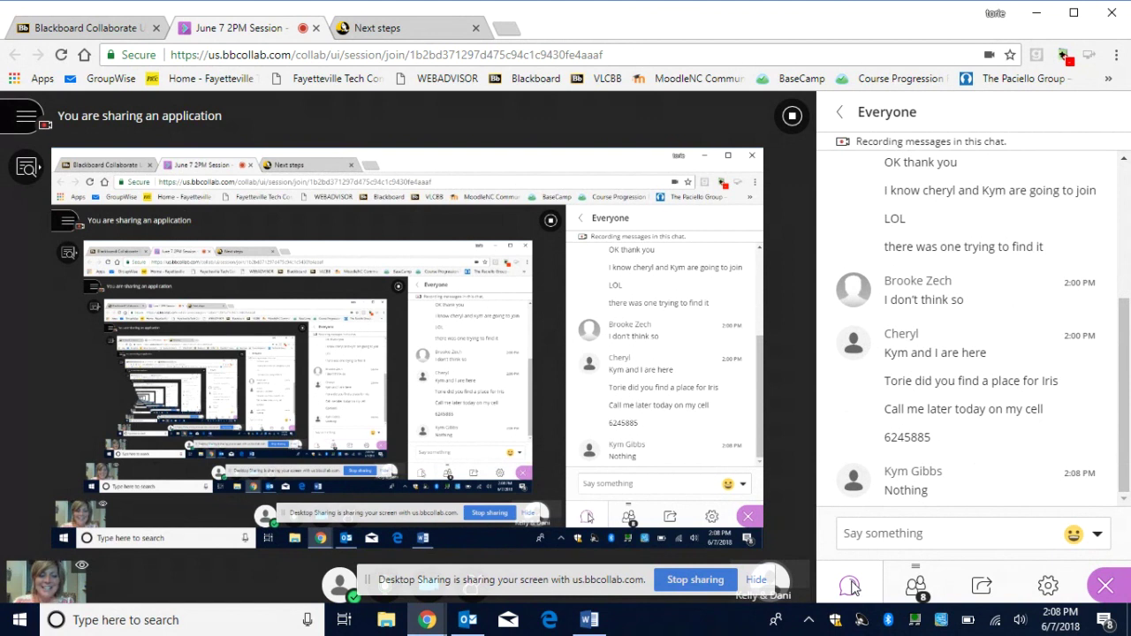
left_click(589, 620)
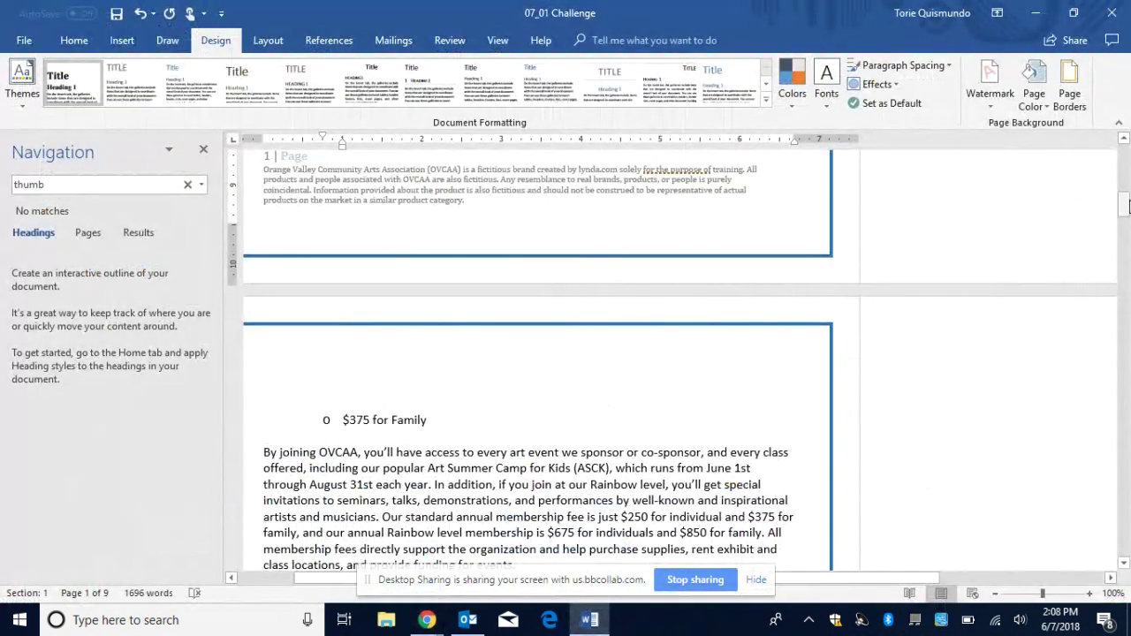
left_click_drag(1126, 209, 1125, 404)
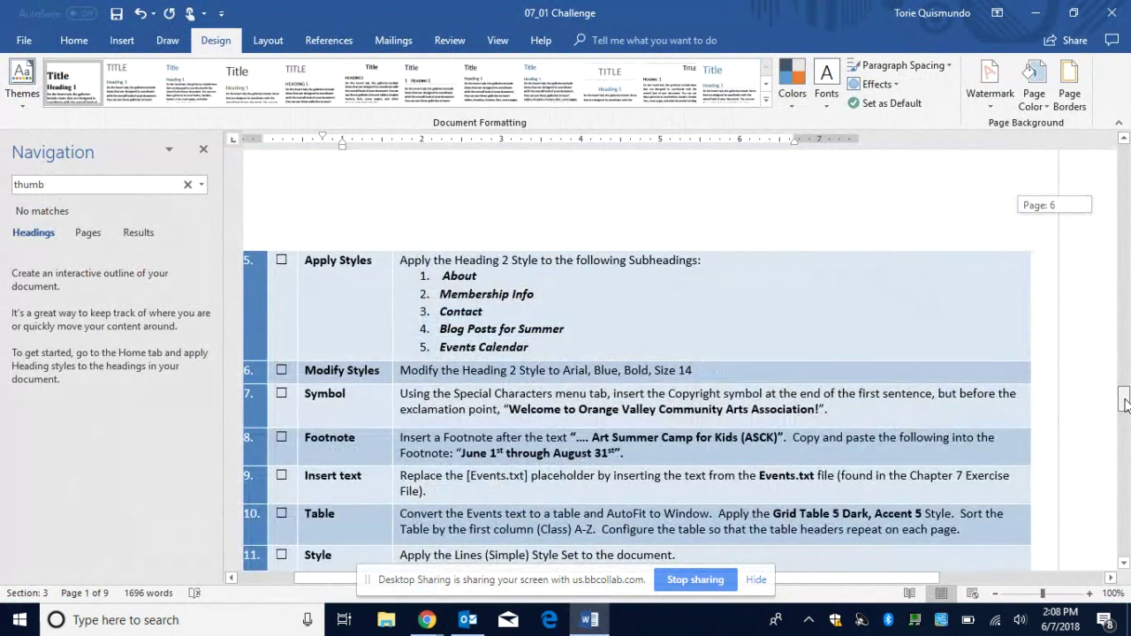
left_click_drag(1124, 404, 1124, 368)
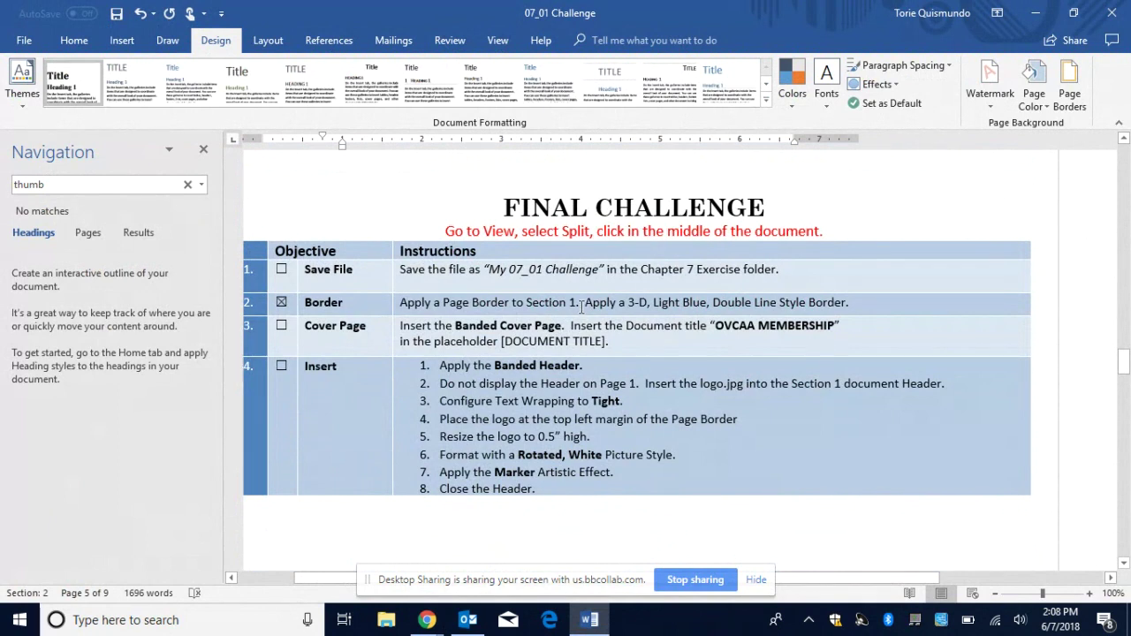
left_click_drag(582, 306, 420, 305)
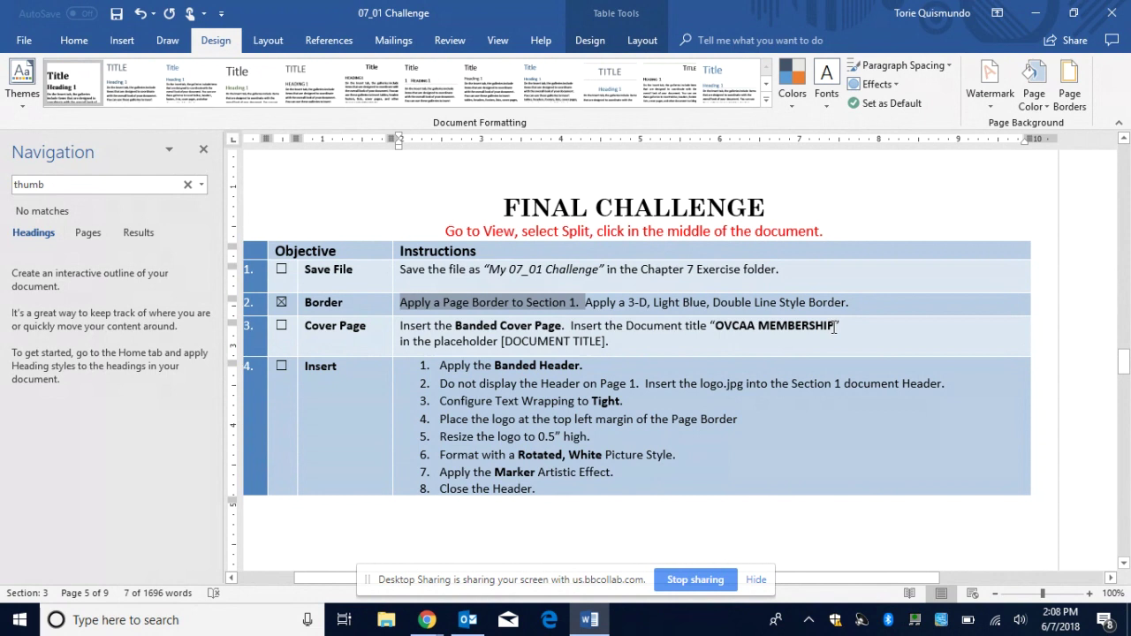
Copy "OVCAA MEMBERSHIP" from the Cover Page instruction and insert the Banded cover page.
left_click_drag(833, 326, 745, 325)
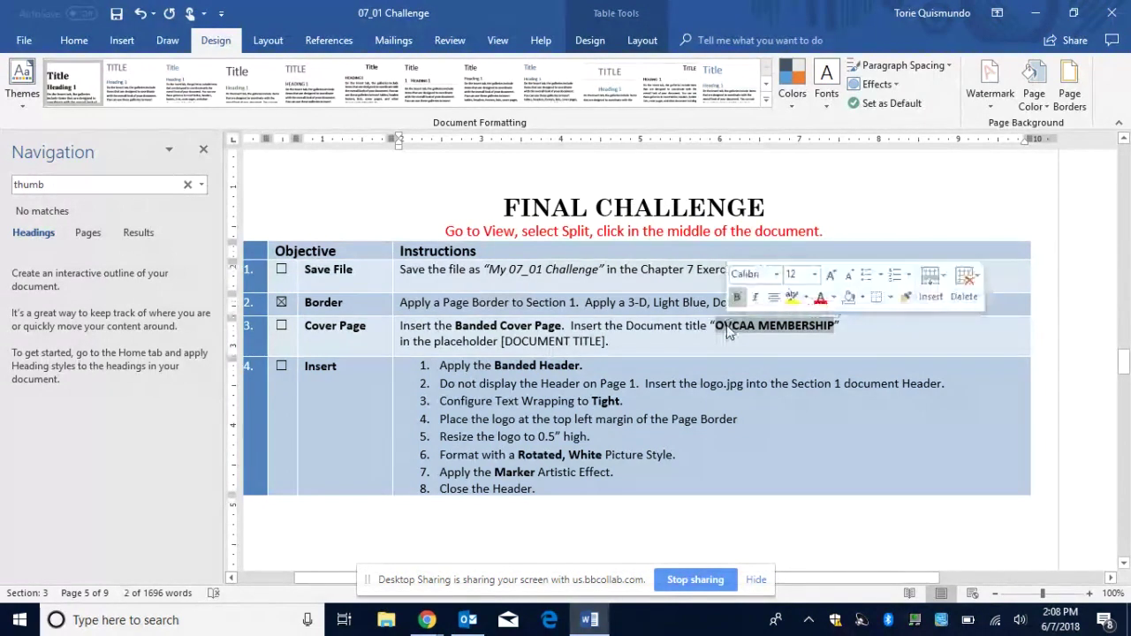
key("ctrl+c")
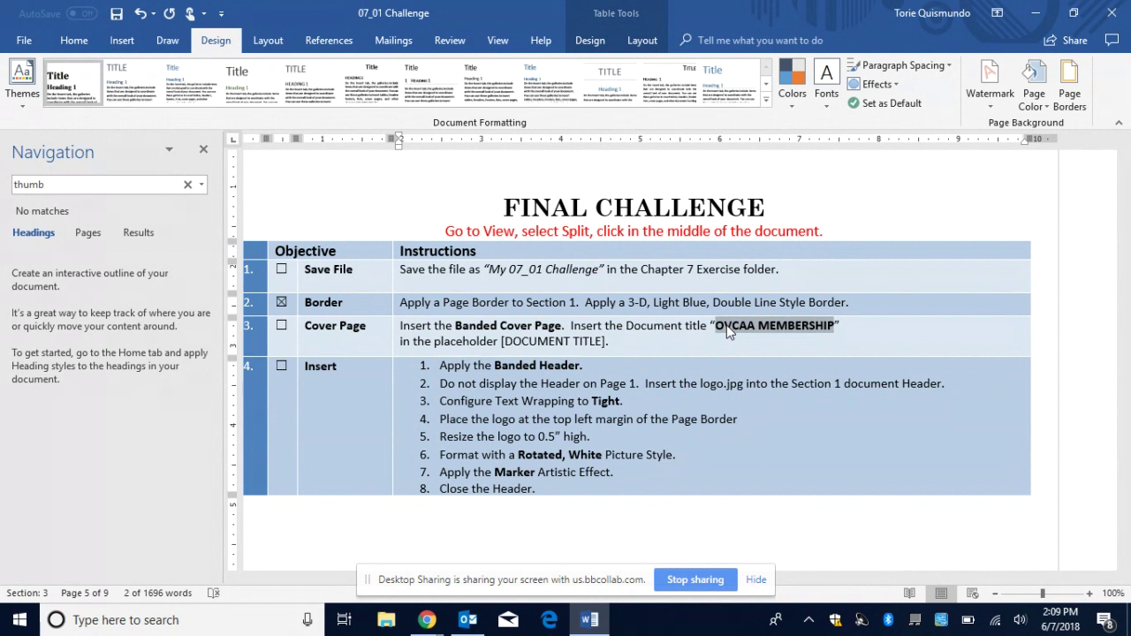
left_click(125, 42)
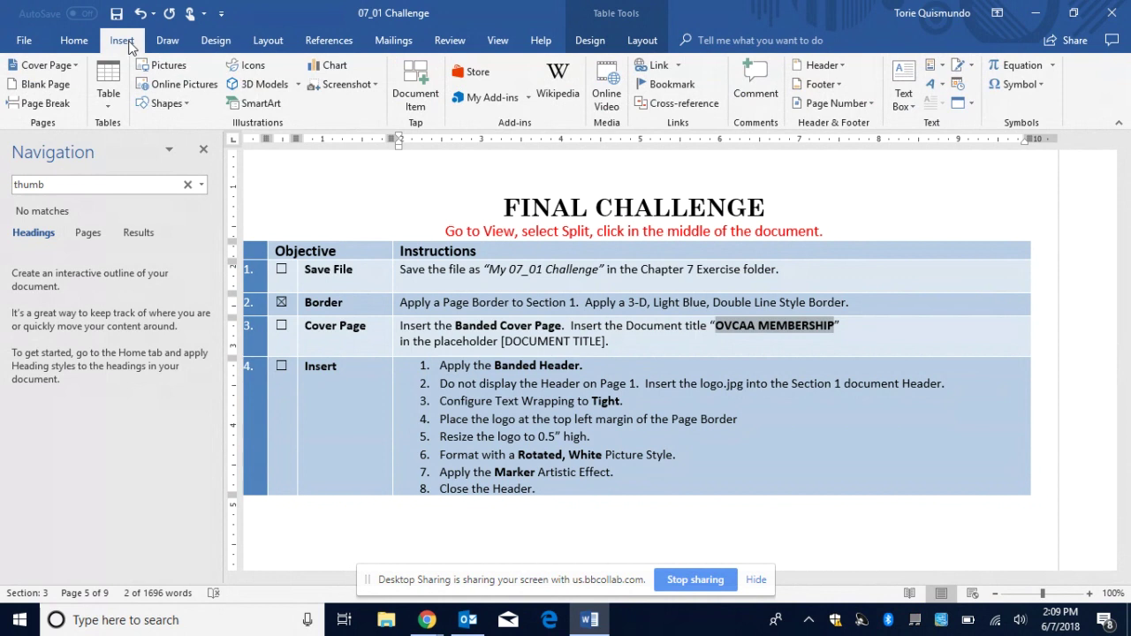
left_click(59, 68)
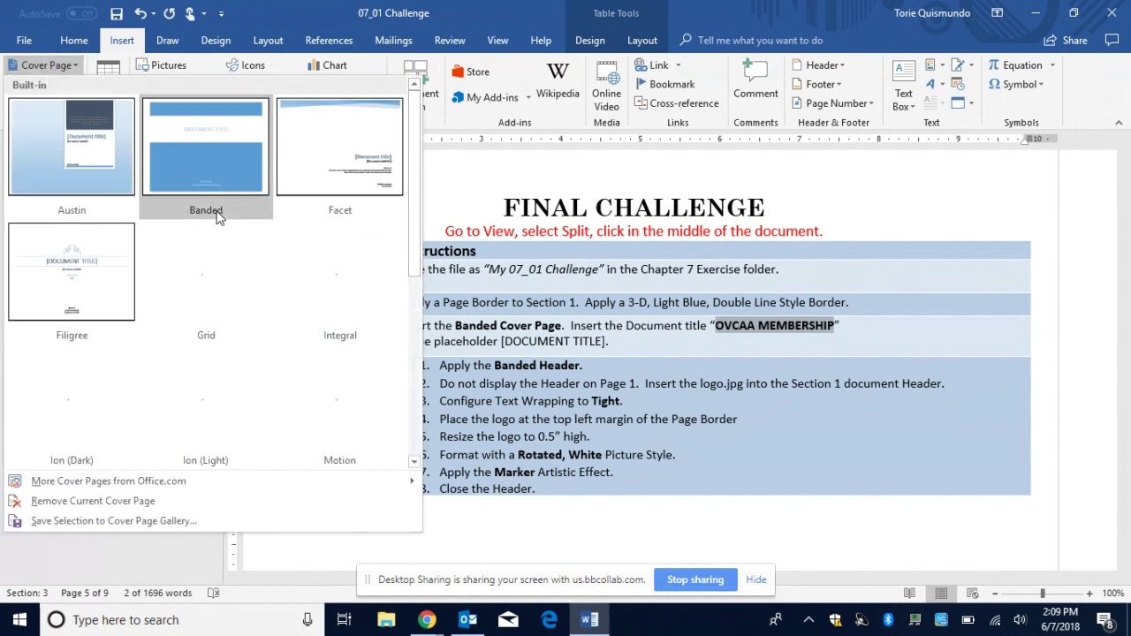
left_click(219, 218)
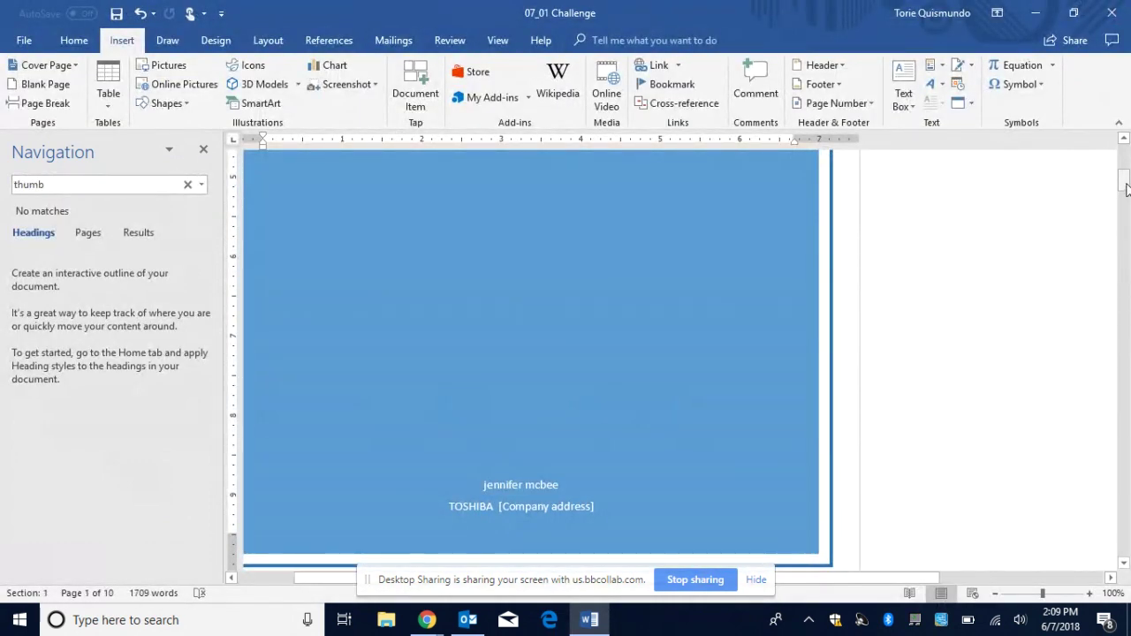
Try pasting the copied text into the cover page's document title placeholder, and undo the paste.
left_click_drag(1124, 189, 1124, 166)
left_click(673, 279)
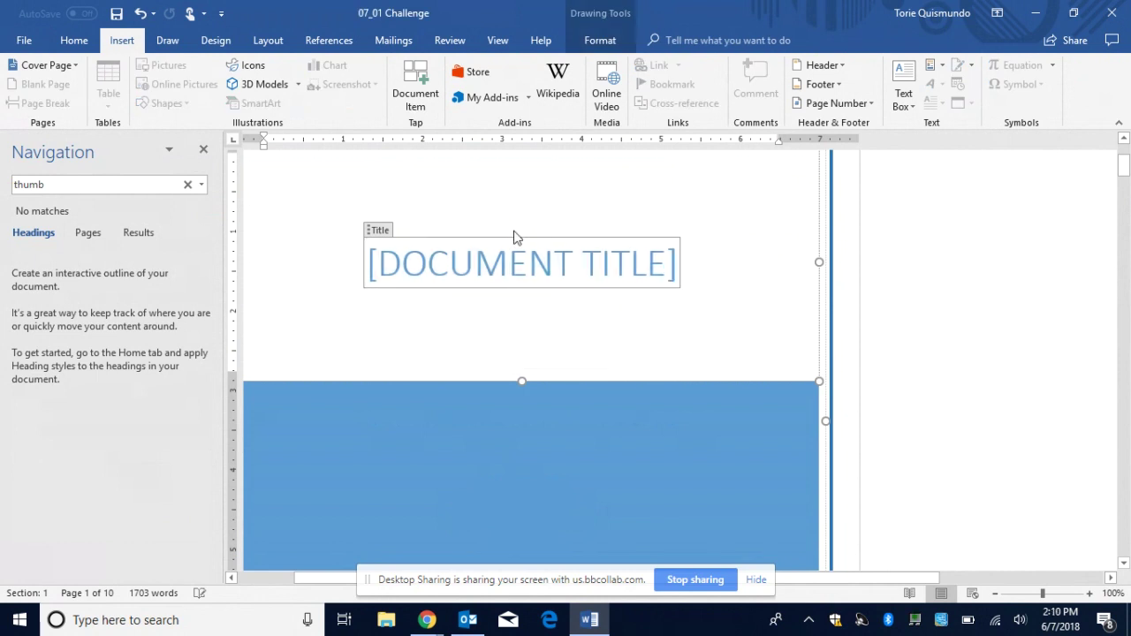
key("ctrl+v")
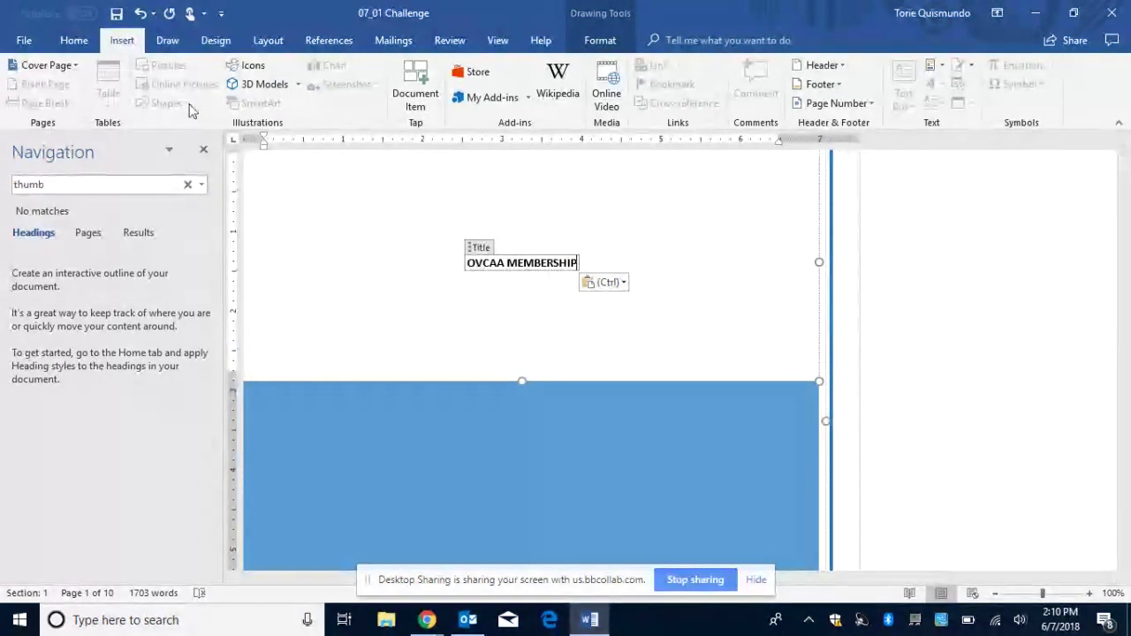
left_click(141, 14)
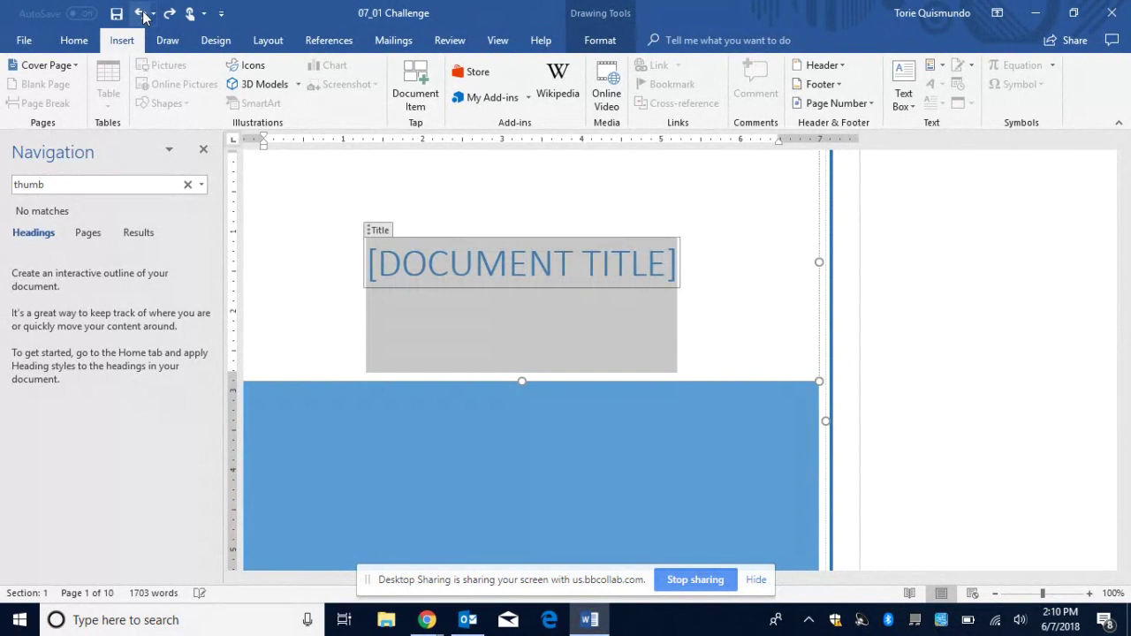
Enter TJTIEO as the cover page's document title and delete the company address placeholder.
left_click(500, 255)
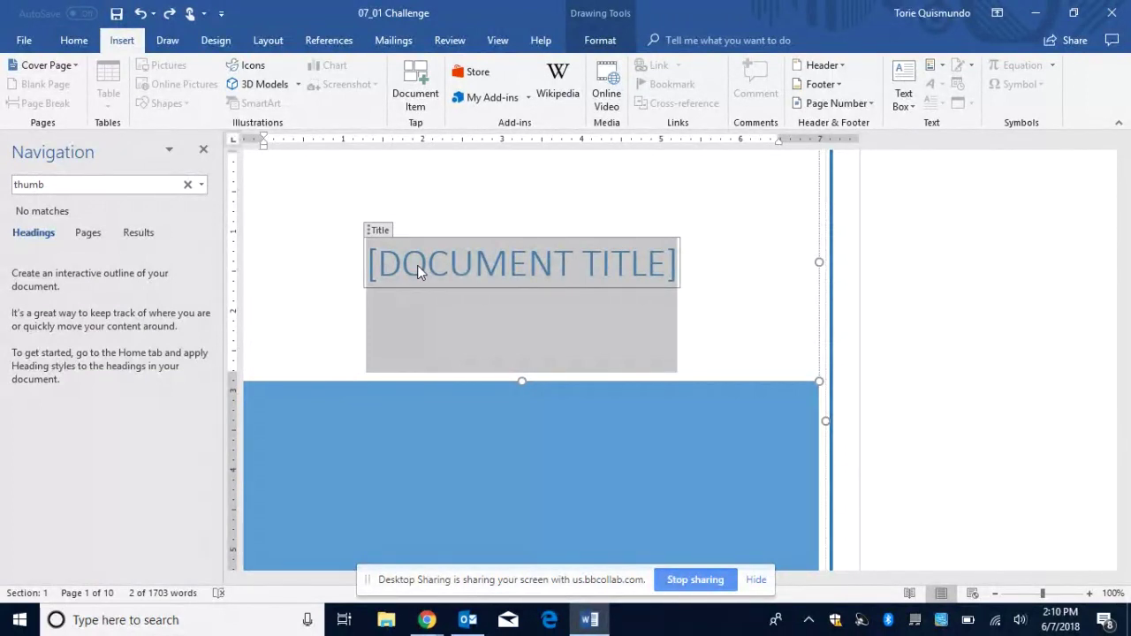
type("TJTIEO")
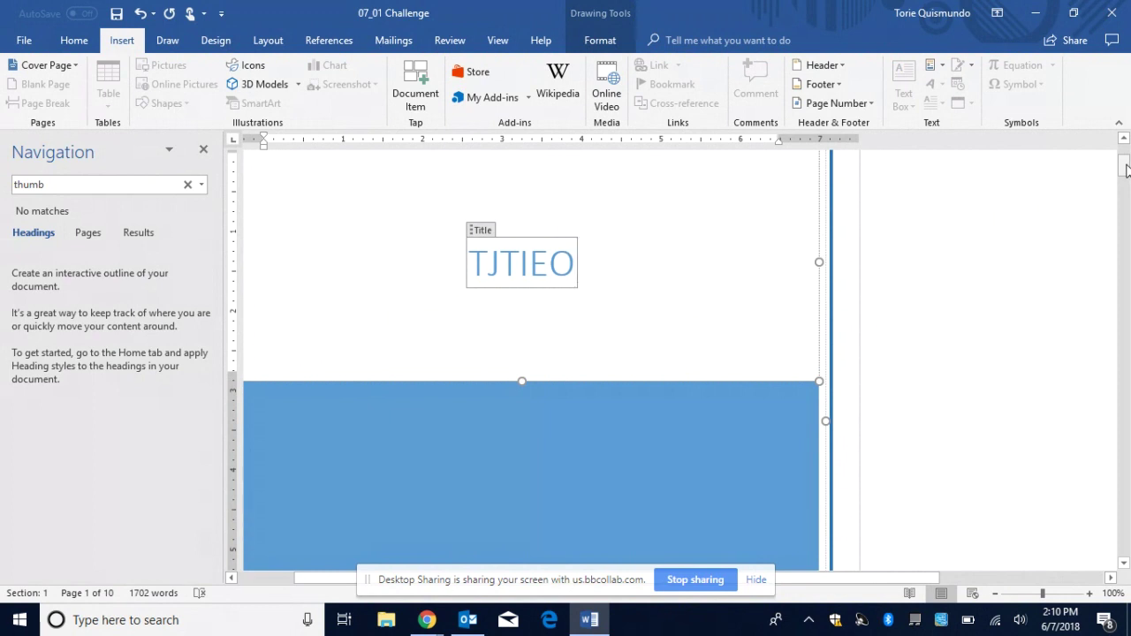
left_click_drag(1126, 168, 1127, 188)
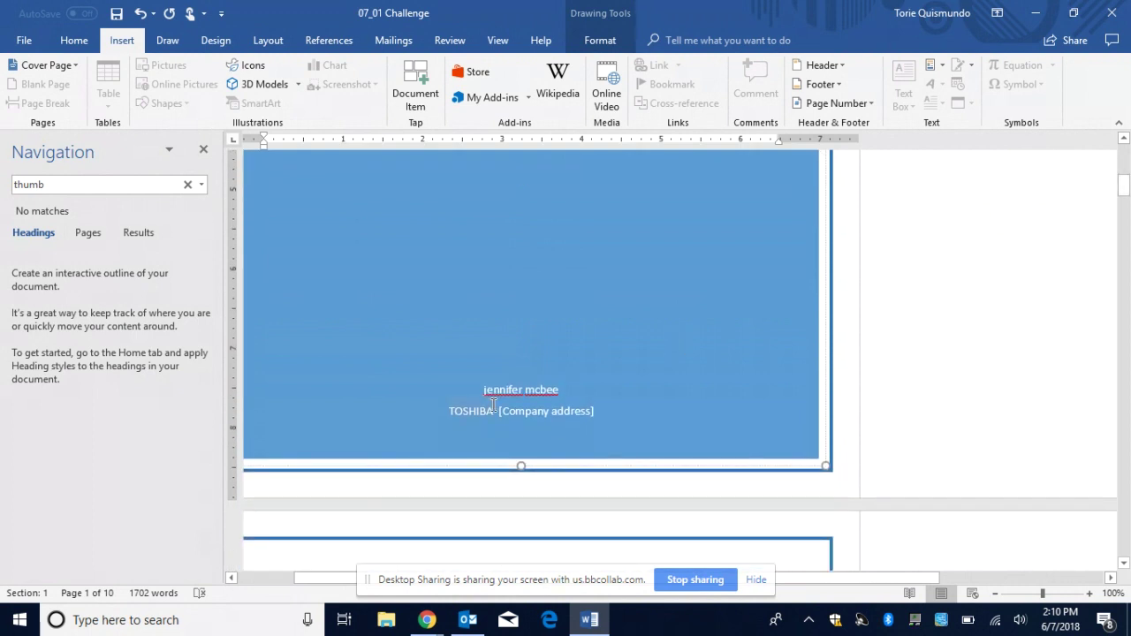
left_click(593, 411)
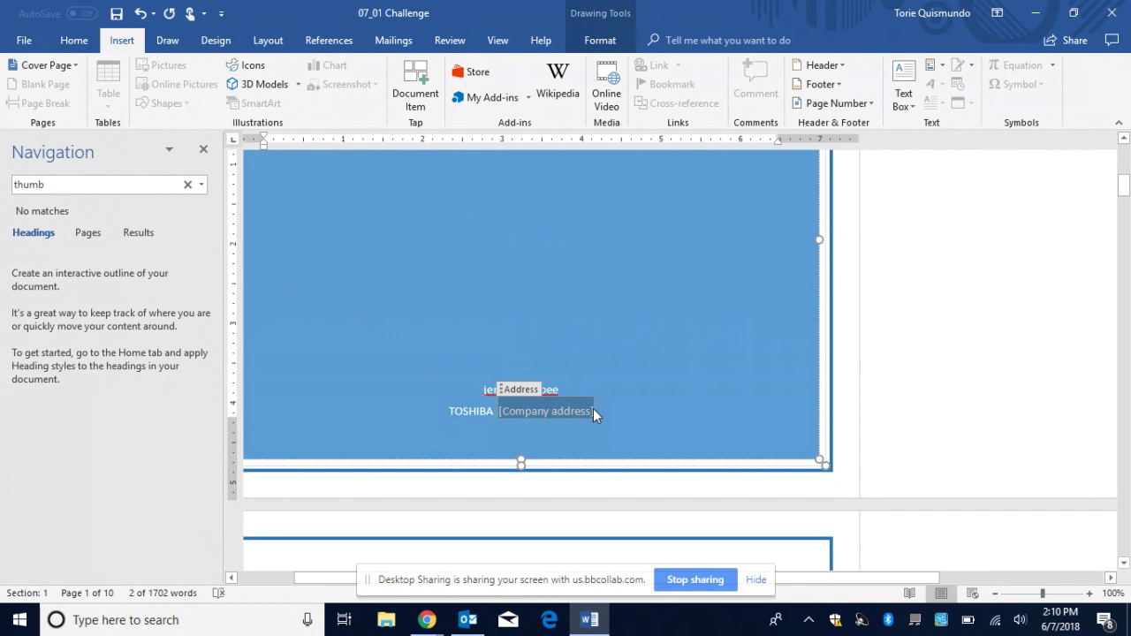
key("Delete")
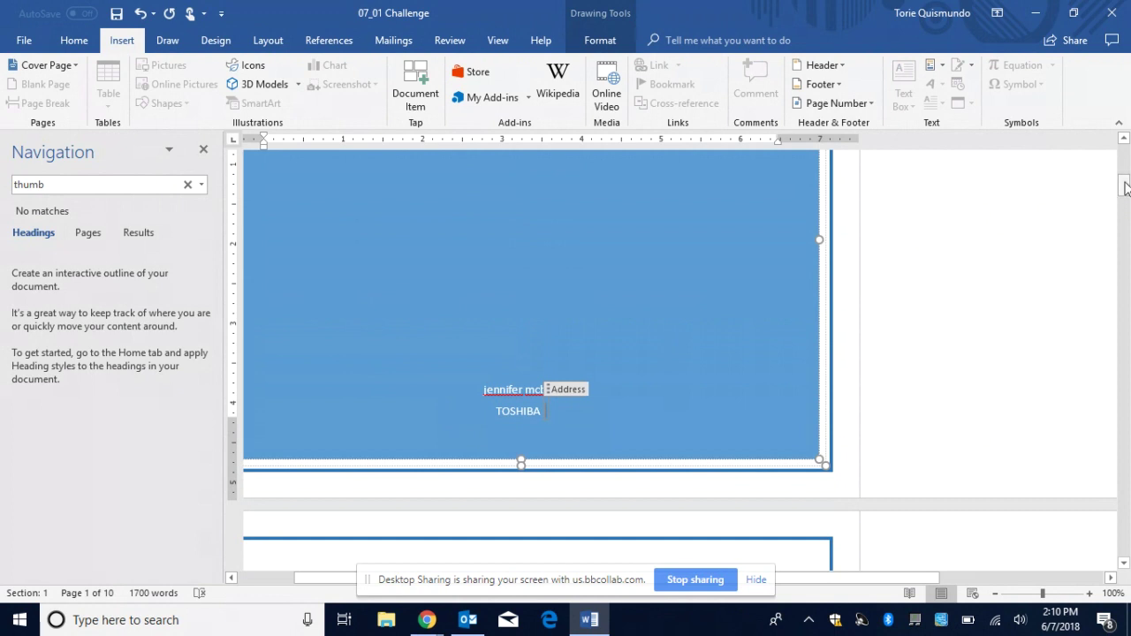
Review the Final Challenge instructions and switch to the June 7 2PM Session in Chrome to read the chat.
mouse_move(1125, 188)
left_mouse_down()
mouse_move(1125, 406)
mouse_move(1125, 389)
left_mouse_up()
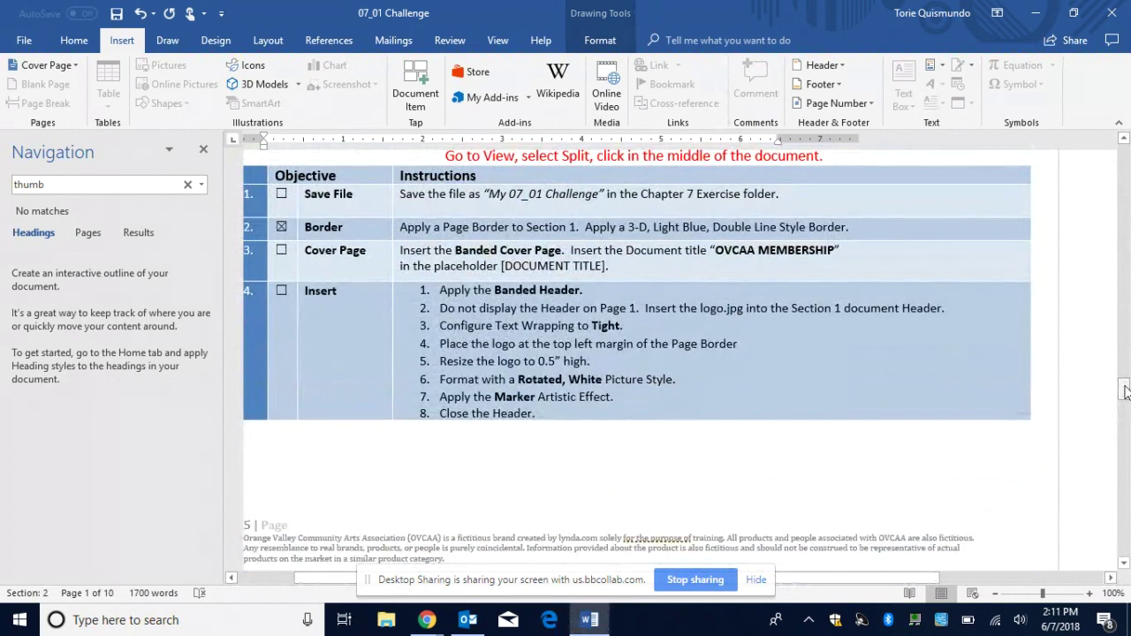
left_click(435, 621)
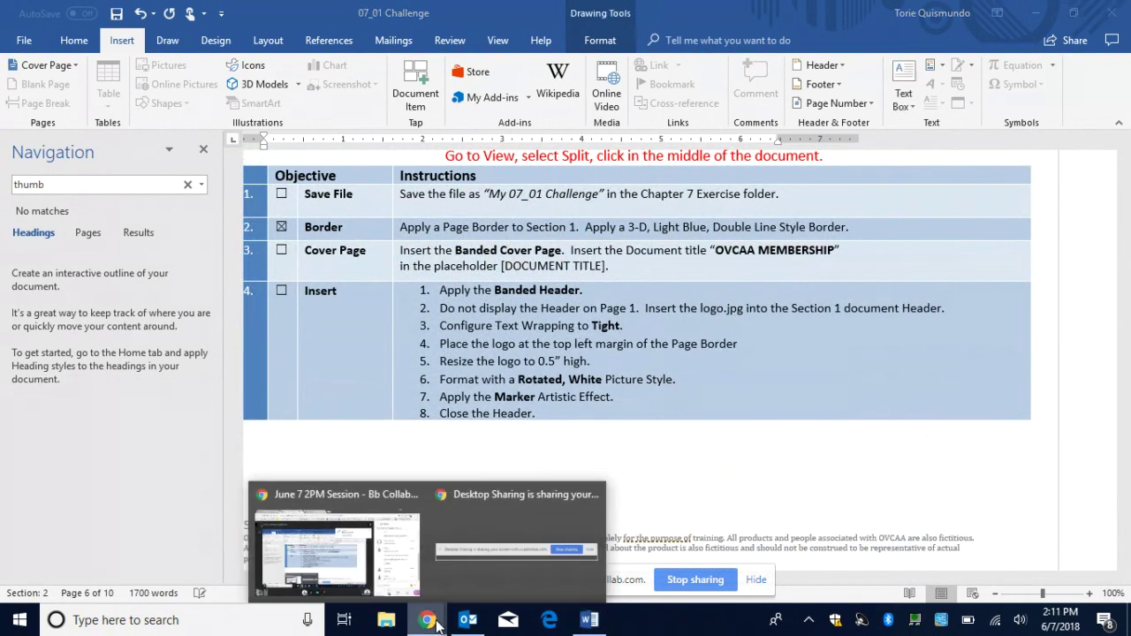
left_click(409, 564)
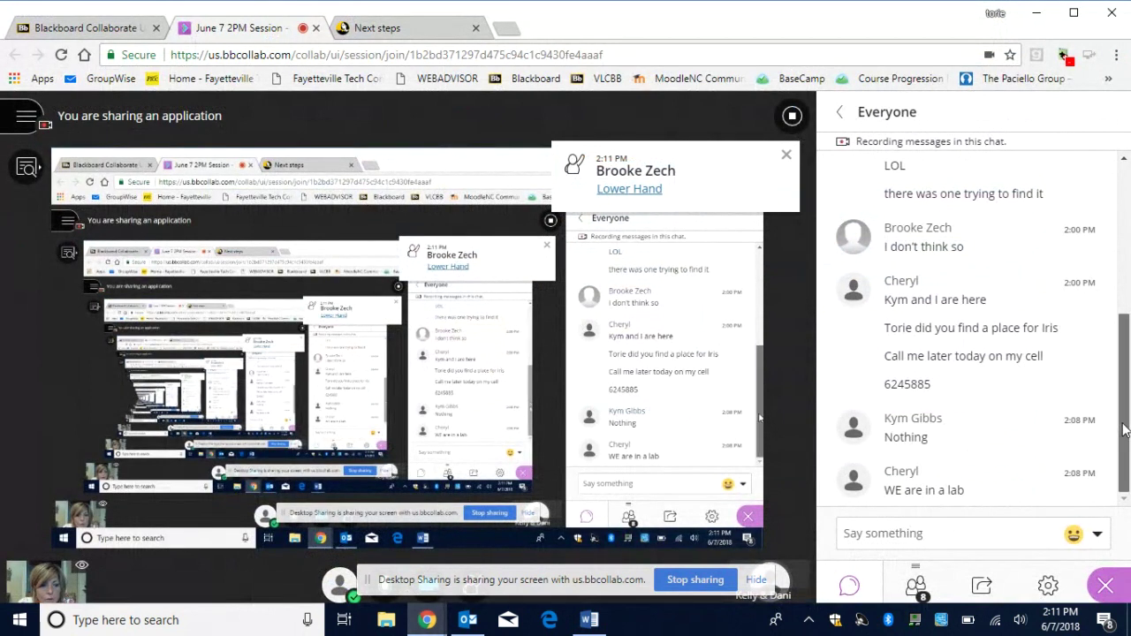
Switch back to Word and apply the Banded header to Section 1 from the cover page.
left_click(587, 619)
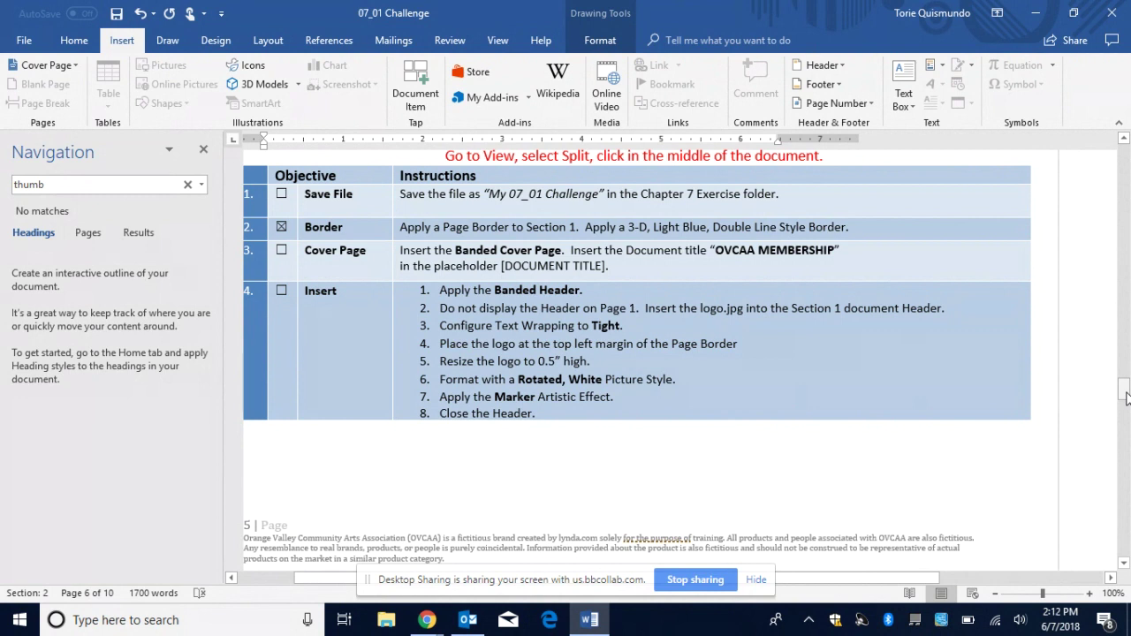
left_click_drag(1126, 397, 1125, 226)
left_click_drag(1127, 230, 1124, 155)
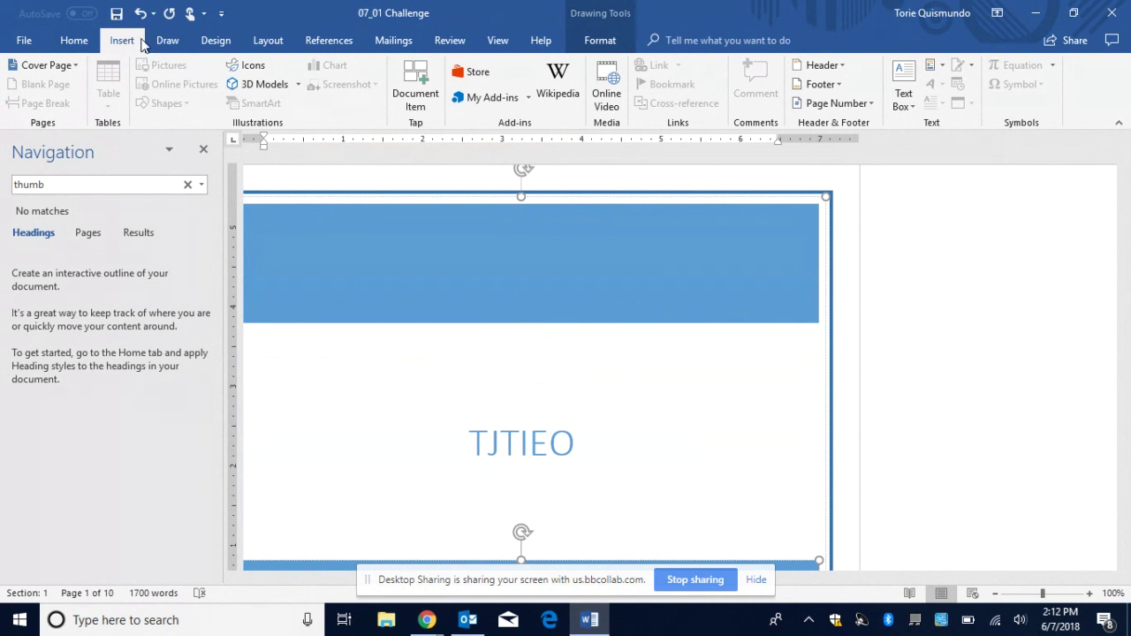
left_click(821, 66)
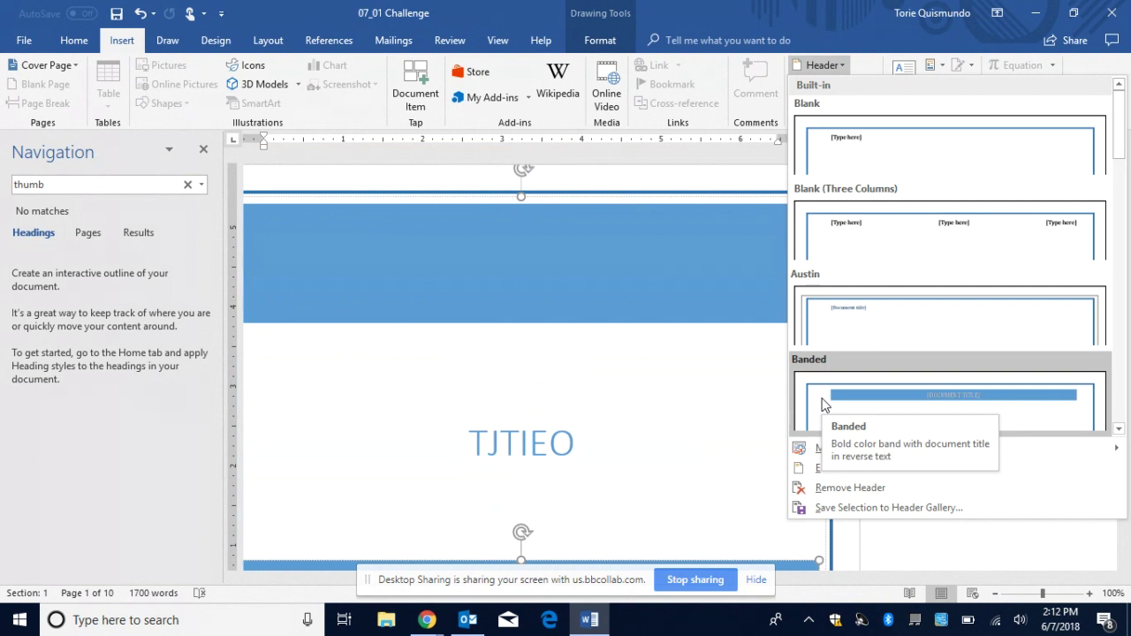
left_click(821, 405)
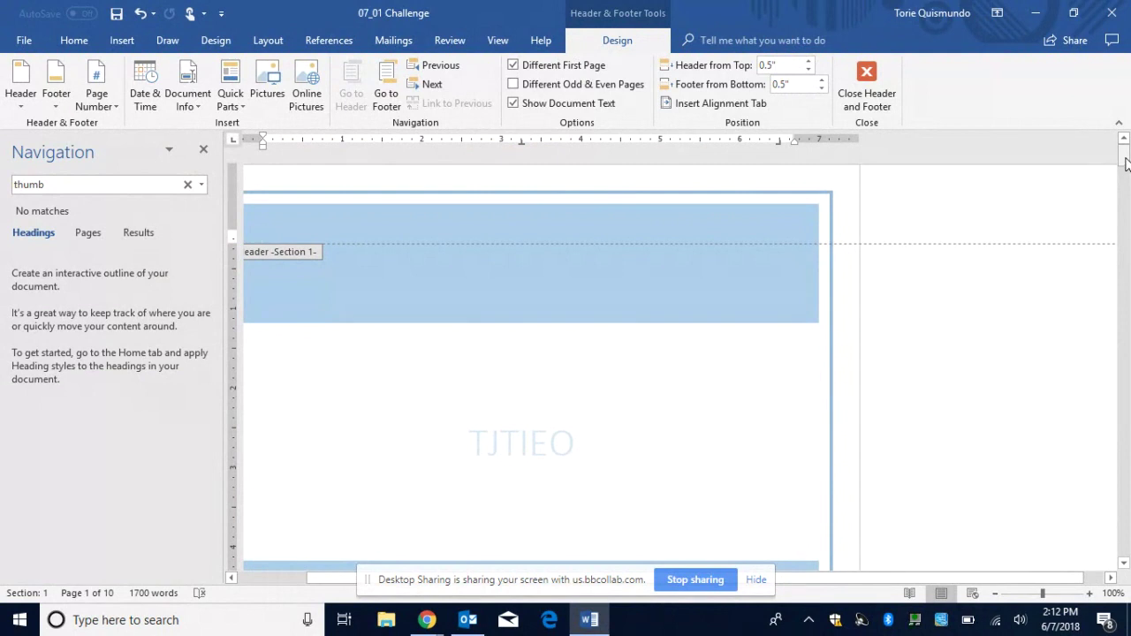
Examine the Section 2 header above the Final Challenge heading, and close header editing back on the cover page.
left_click_drag(1126, 163, 1125, 397)
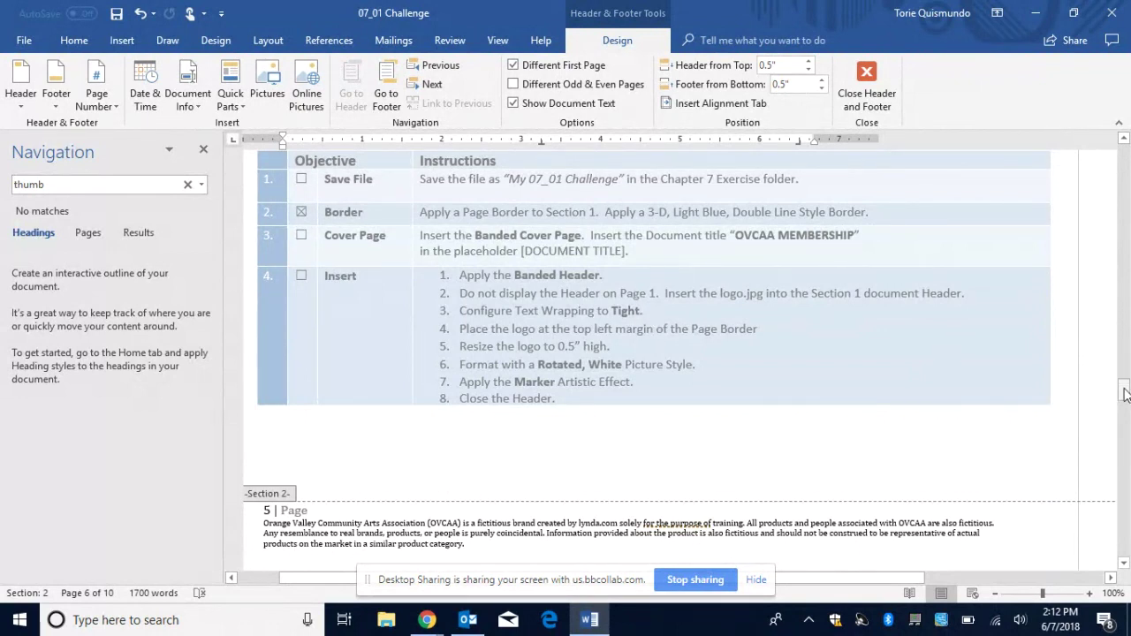
left_click_drag(1124, 393, 1124, 377)
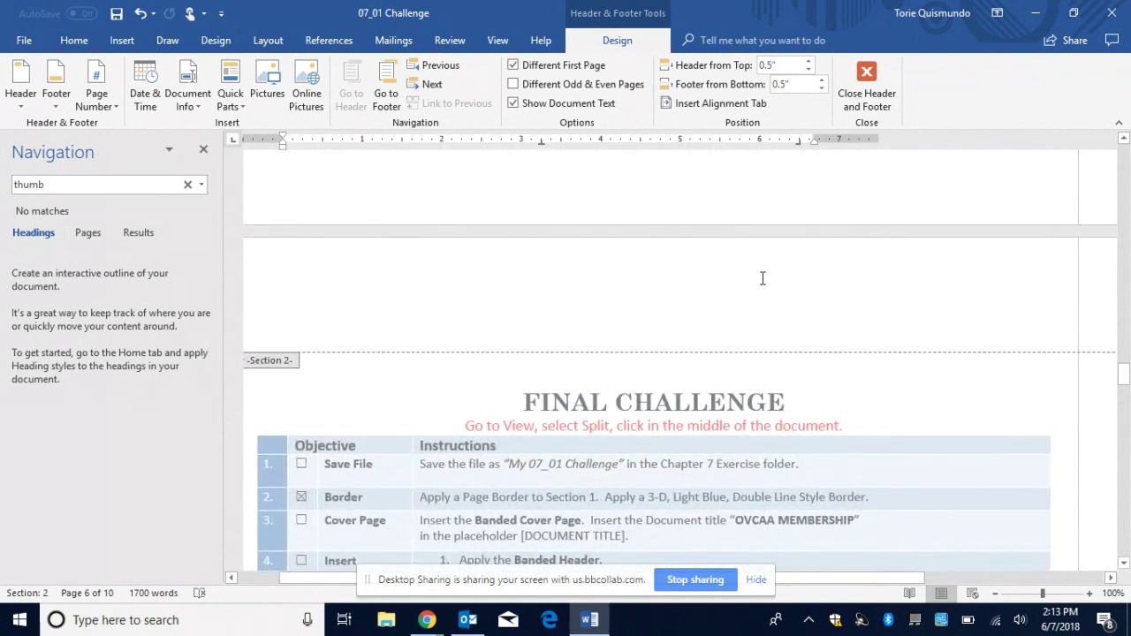
left_click(762, 279)
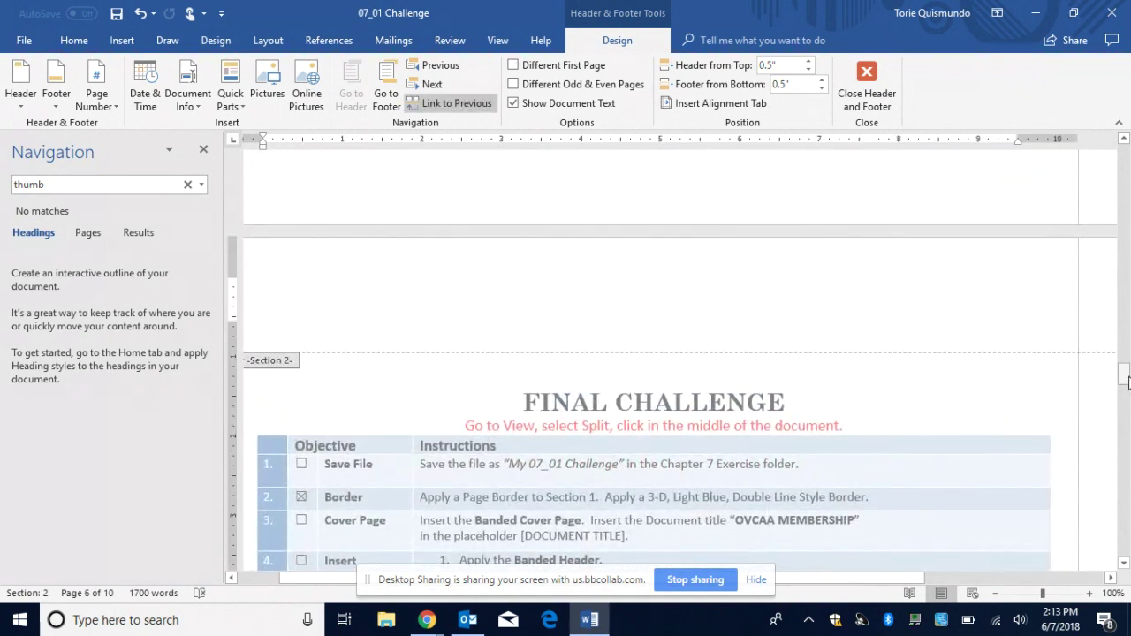
left_click_drag(1125, 378, 1125, 147)
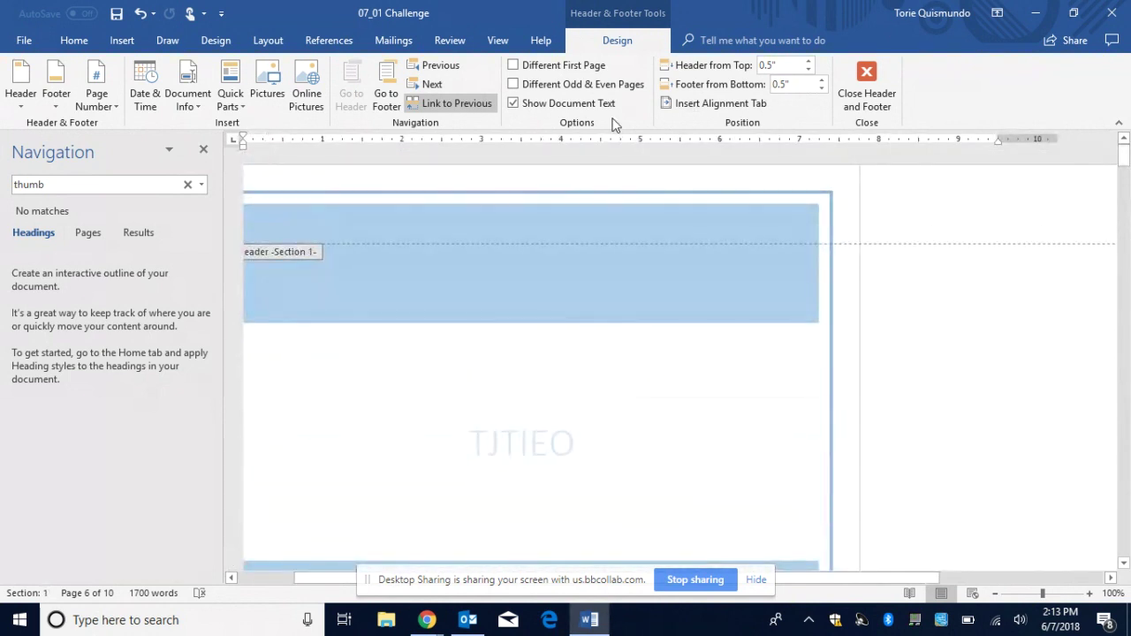
left_click(874, 391)
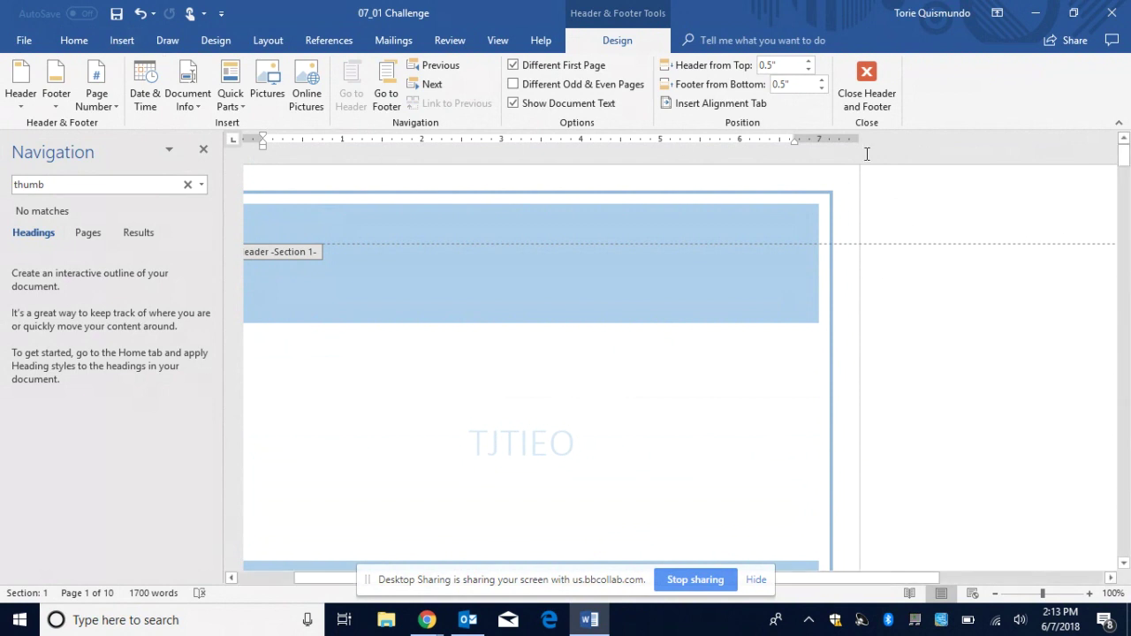
left_click(866, 88)
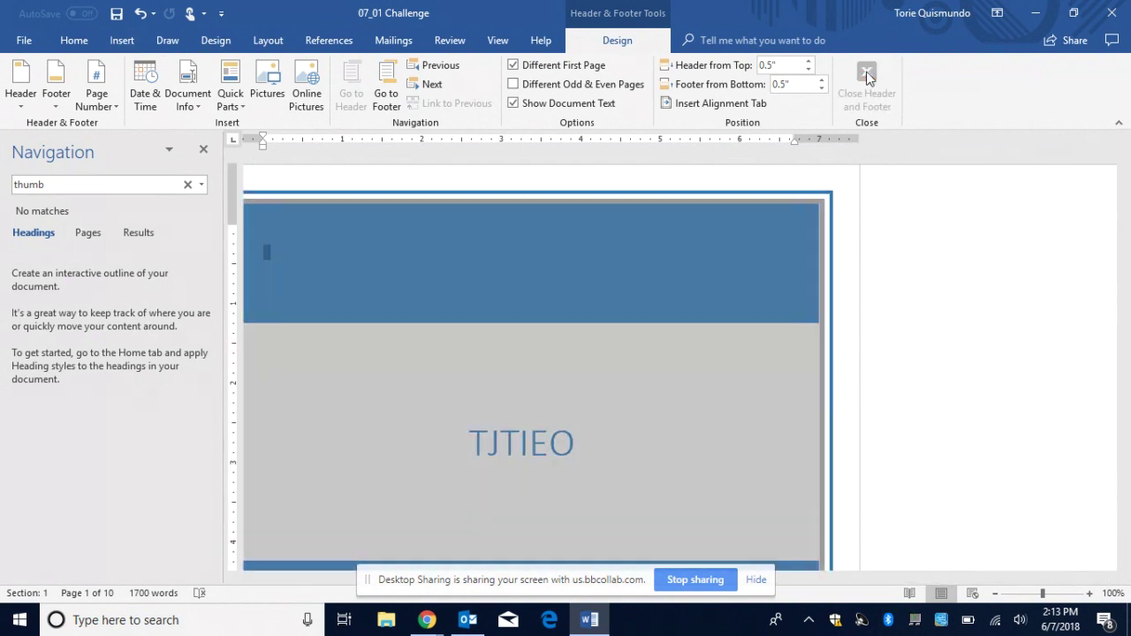
Apply the Banded header again from the cover page and turn off the Different First Page option for Section 1.
left_click(121, 41)
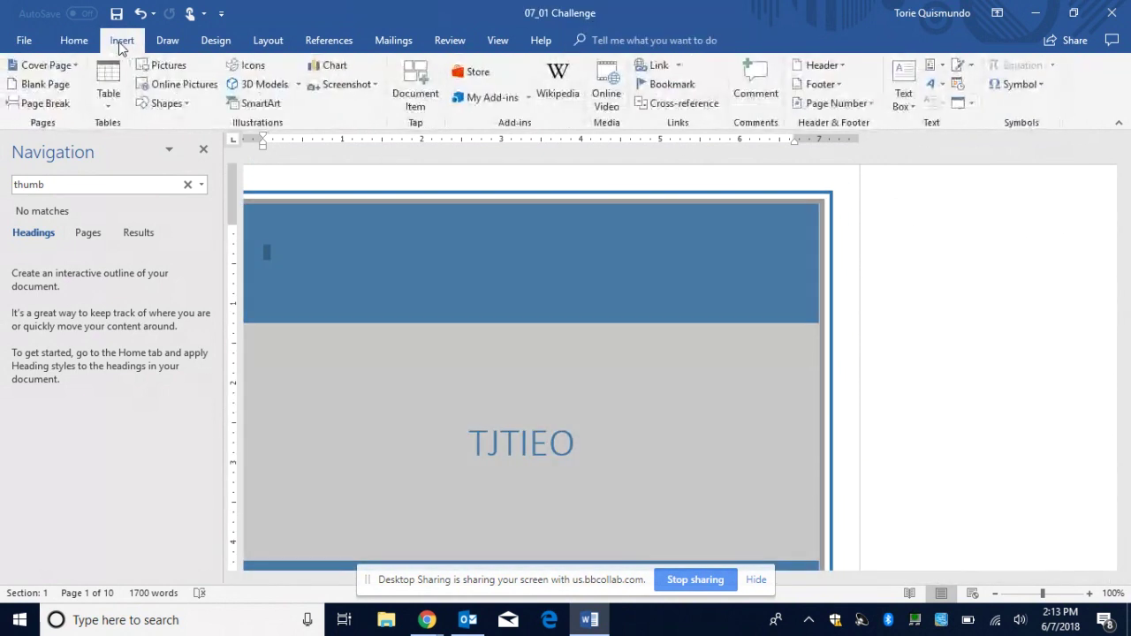
left_click(830, 70)
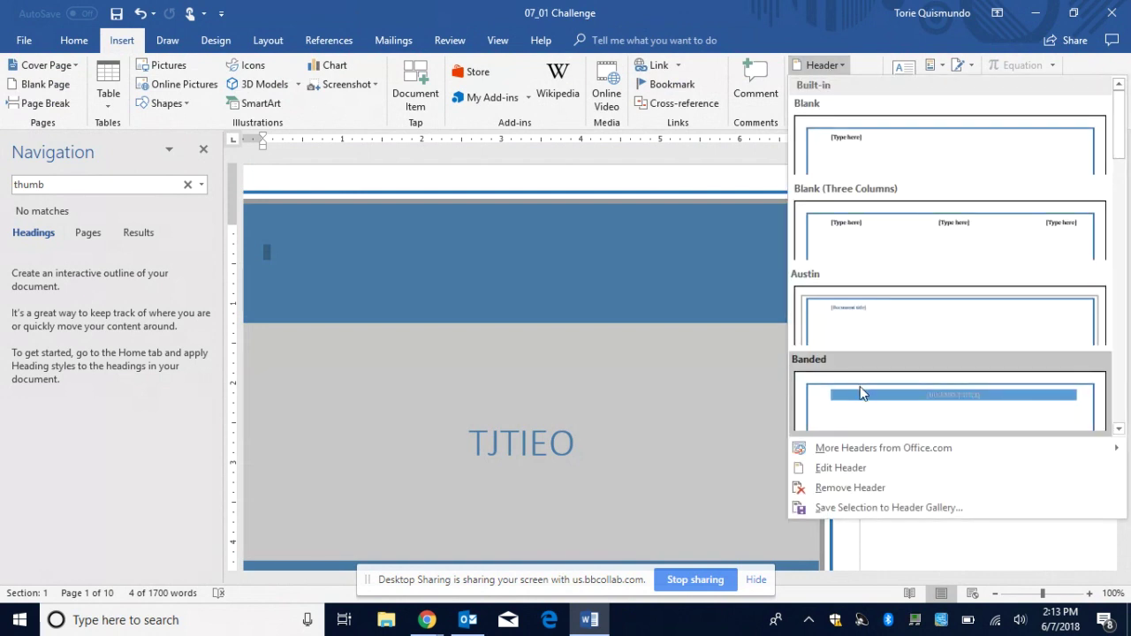
left_click(863, 392)
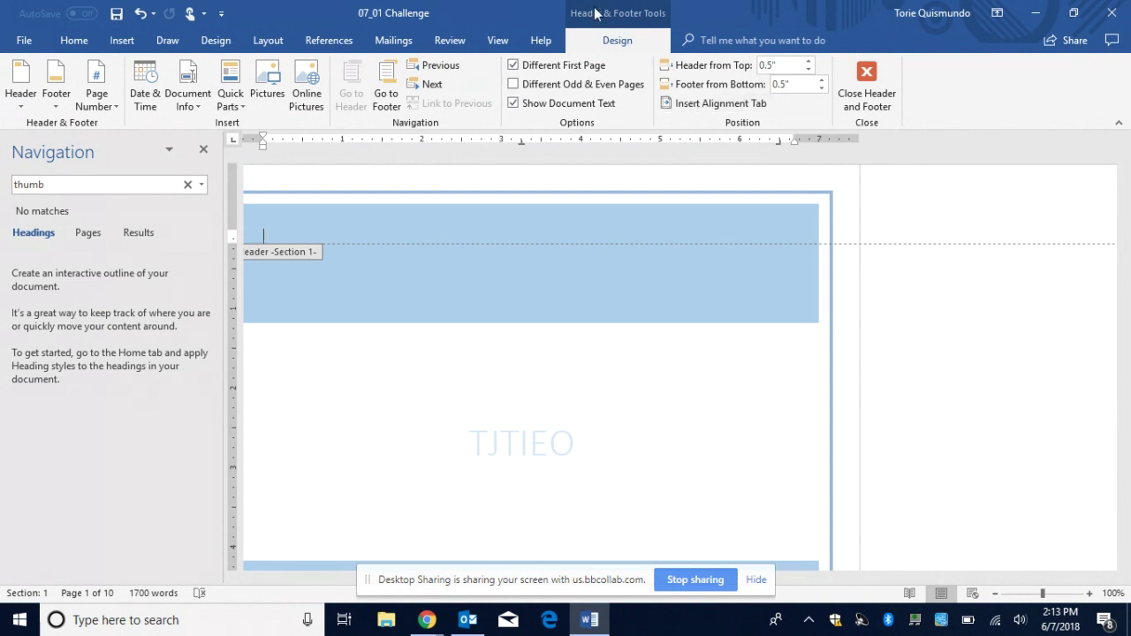
left_click(514, 67)
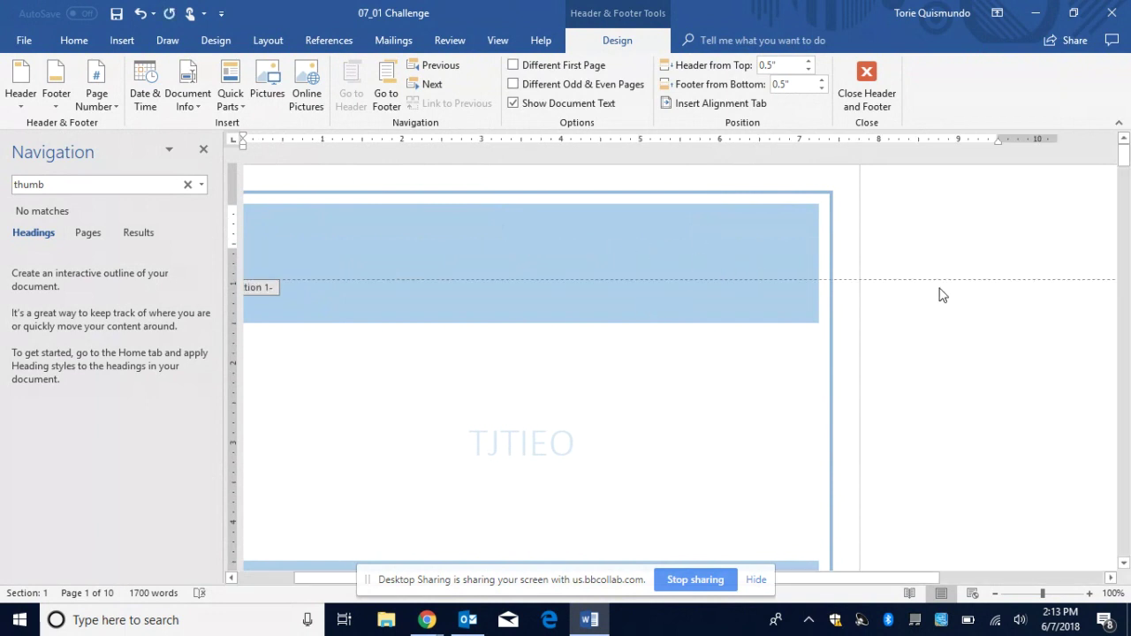
Insert the Orange Valley logo picture from the desktop's Word Challenge folder into the Section 1 header on page 2.
left_click_drag(1126, 152, 1124, 201)
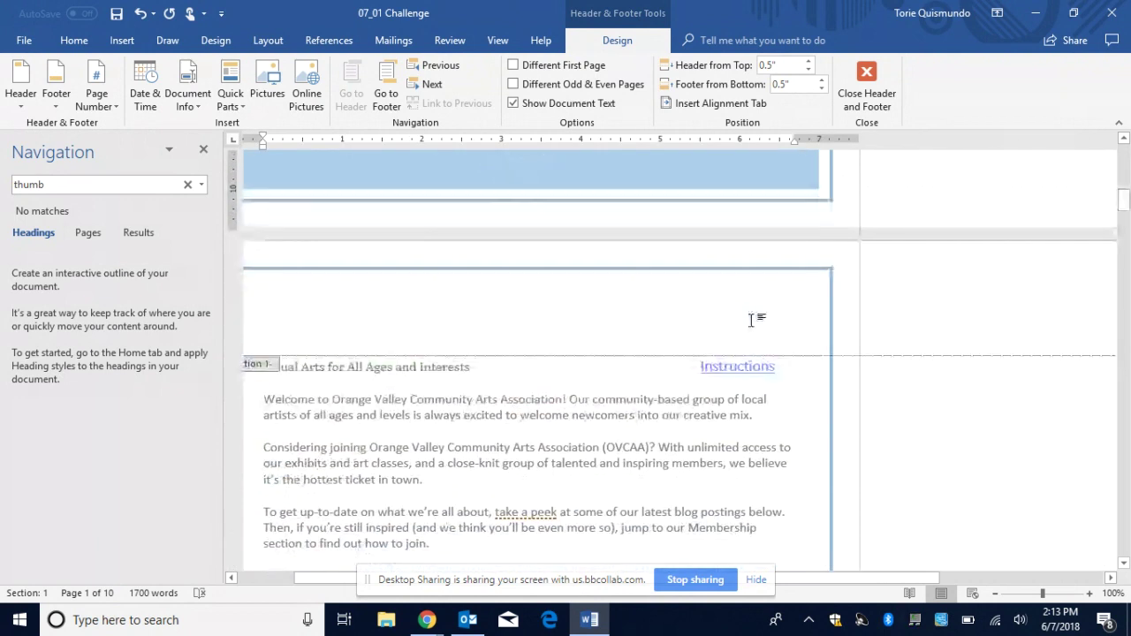
left_click(750, 319)
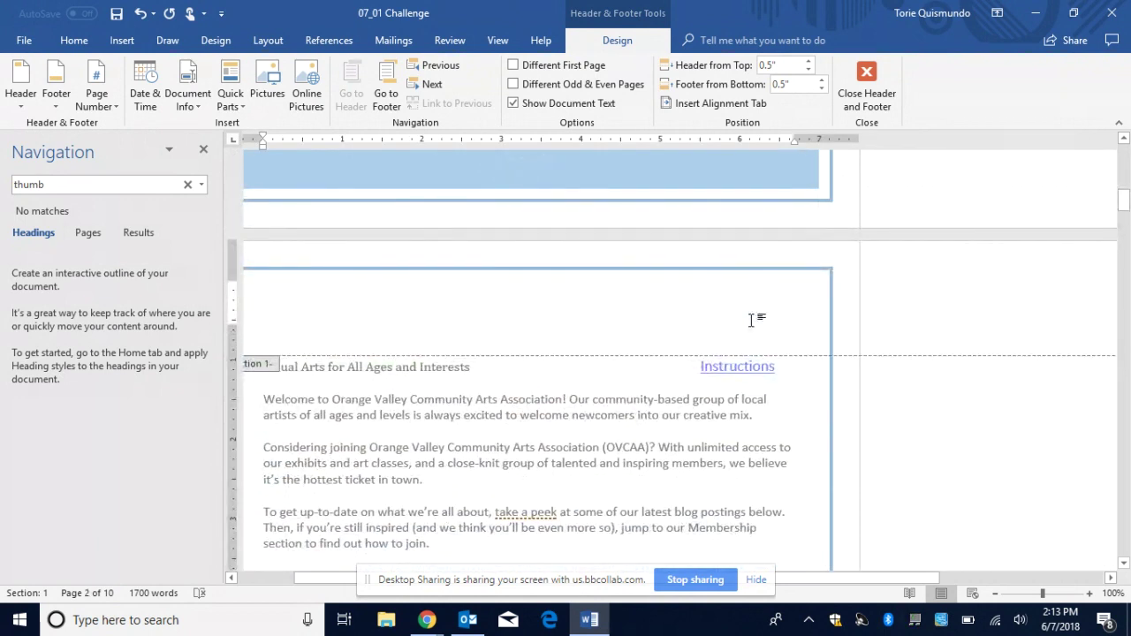
left_click(122, 41)
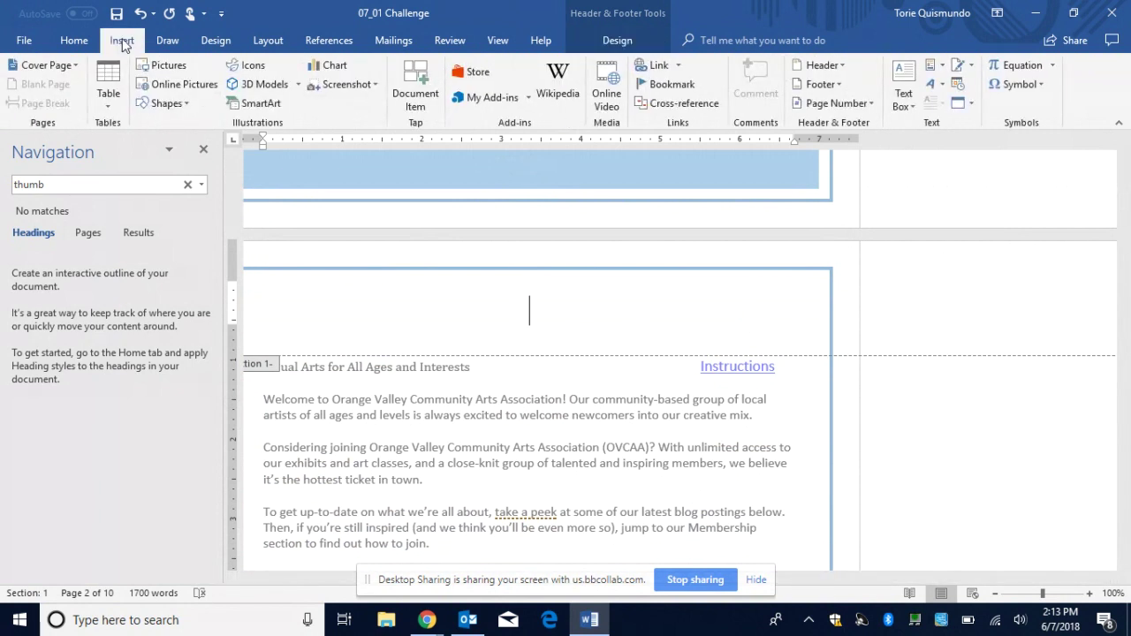
left_click(164, 69)
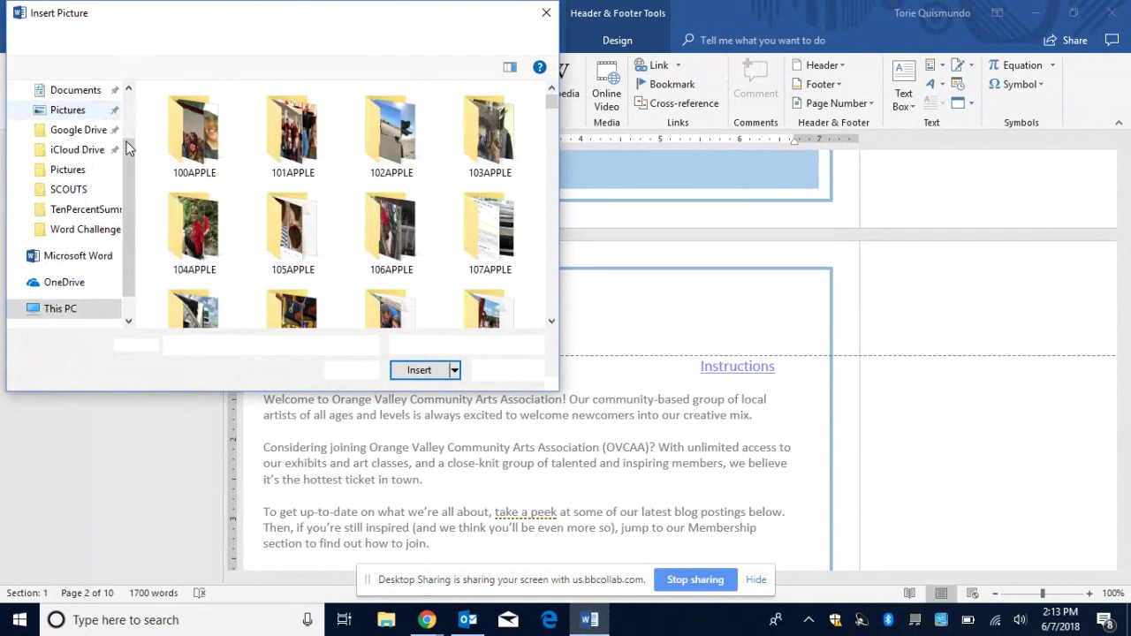
left_click(71, 124)
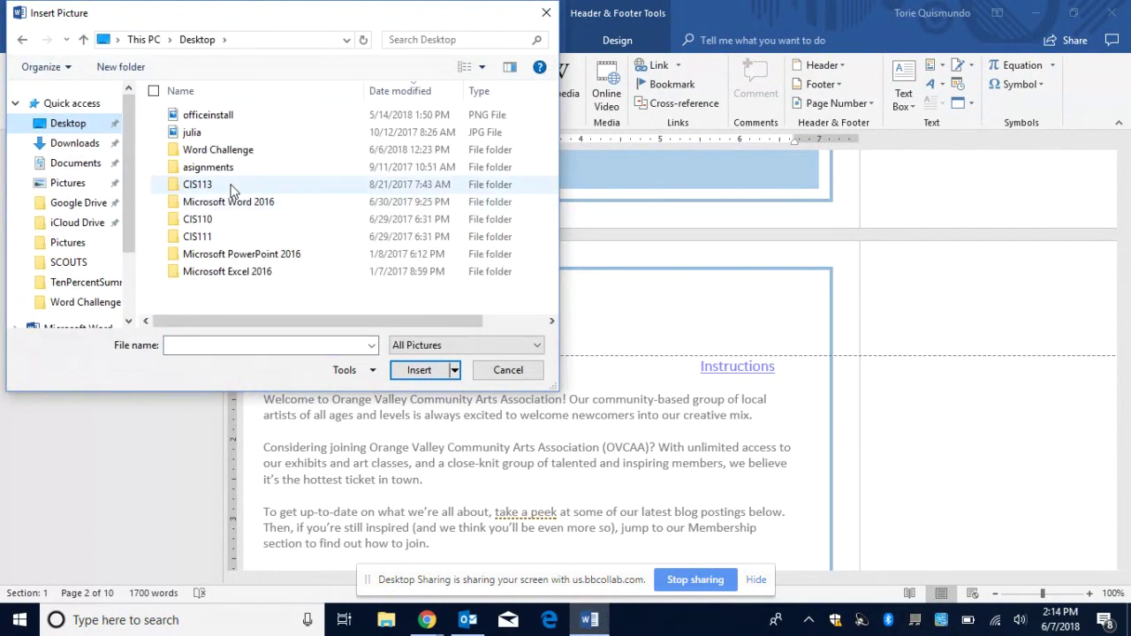
left_click(235, 155)
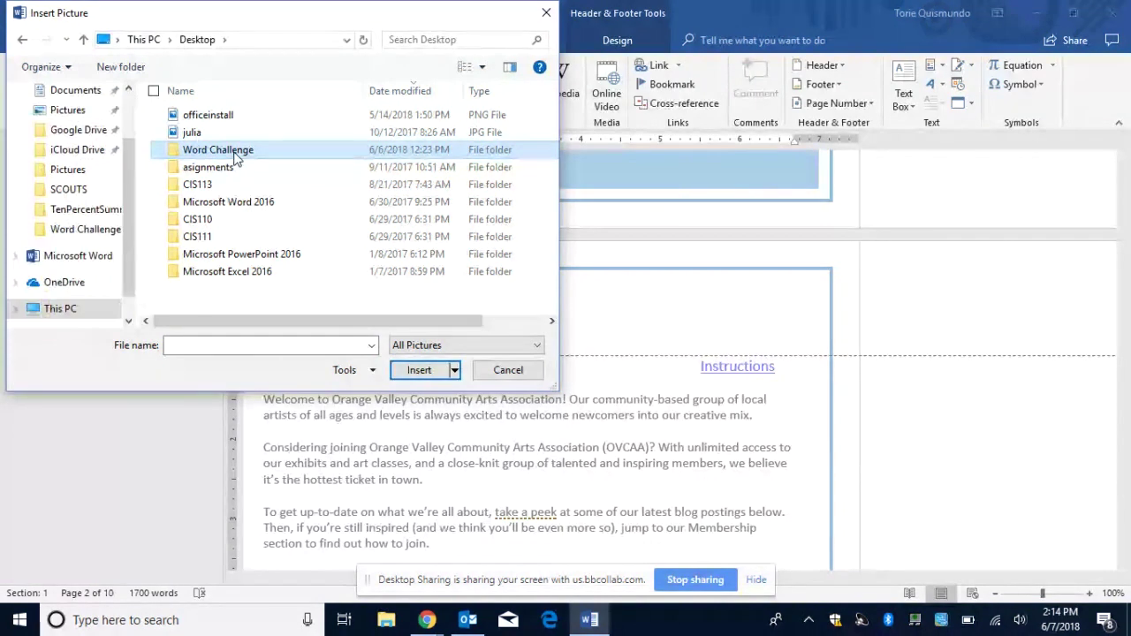
double_click(235, 155)
double_click(200, 124)
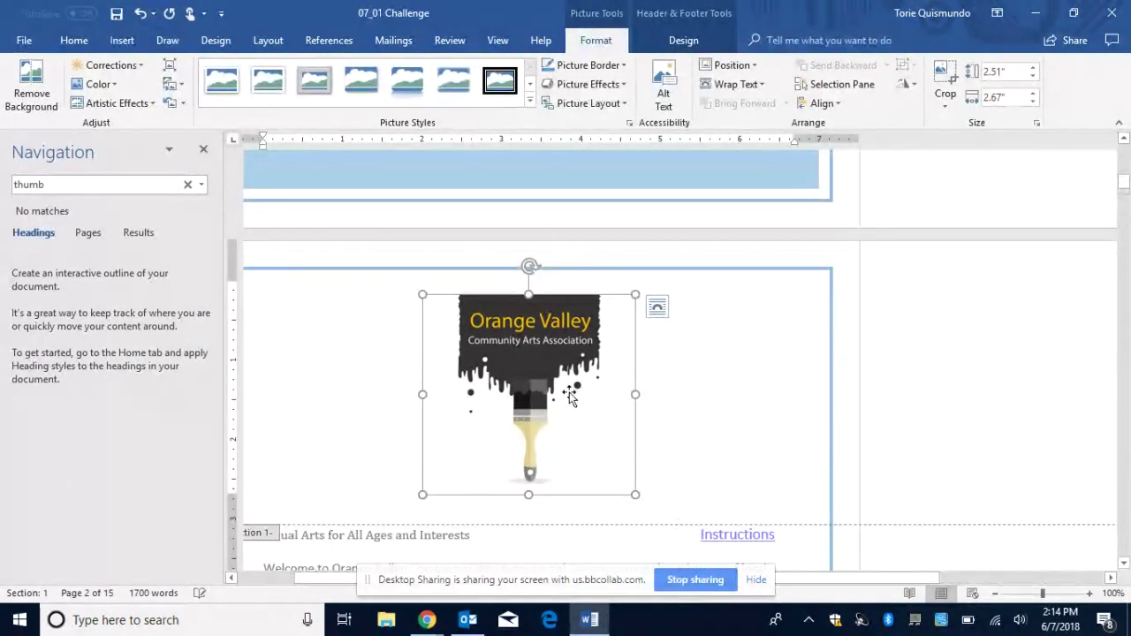
Set the header logo's height to 1.5".
left_click(1010, 74)
type("1")
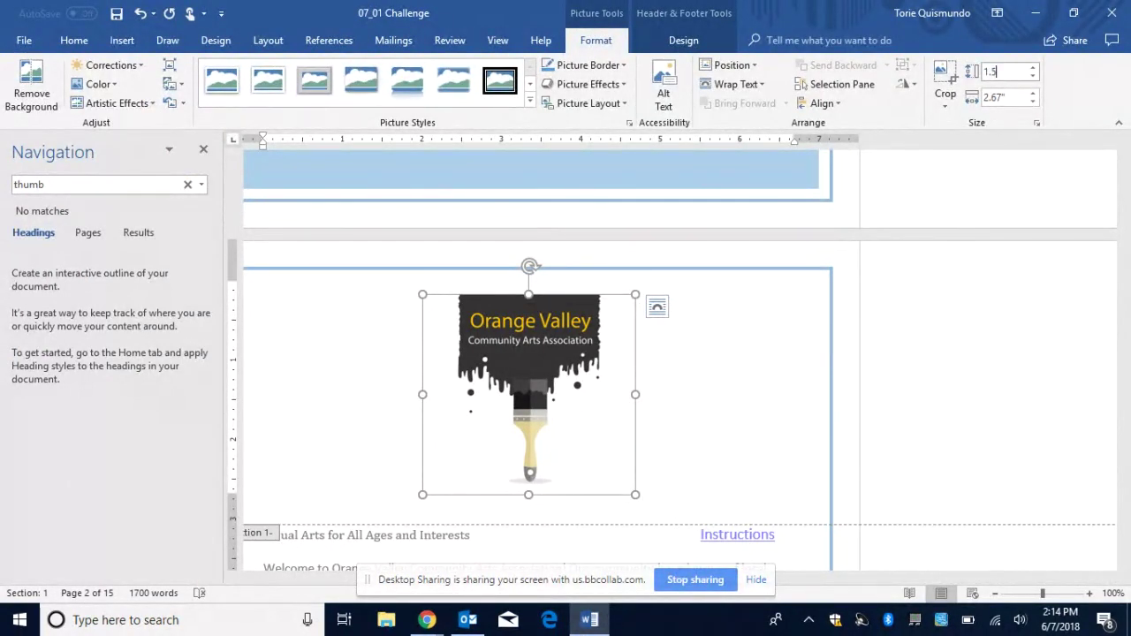
type(".5")
key("Return")
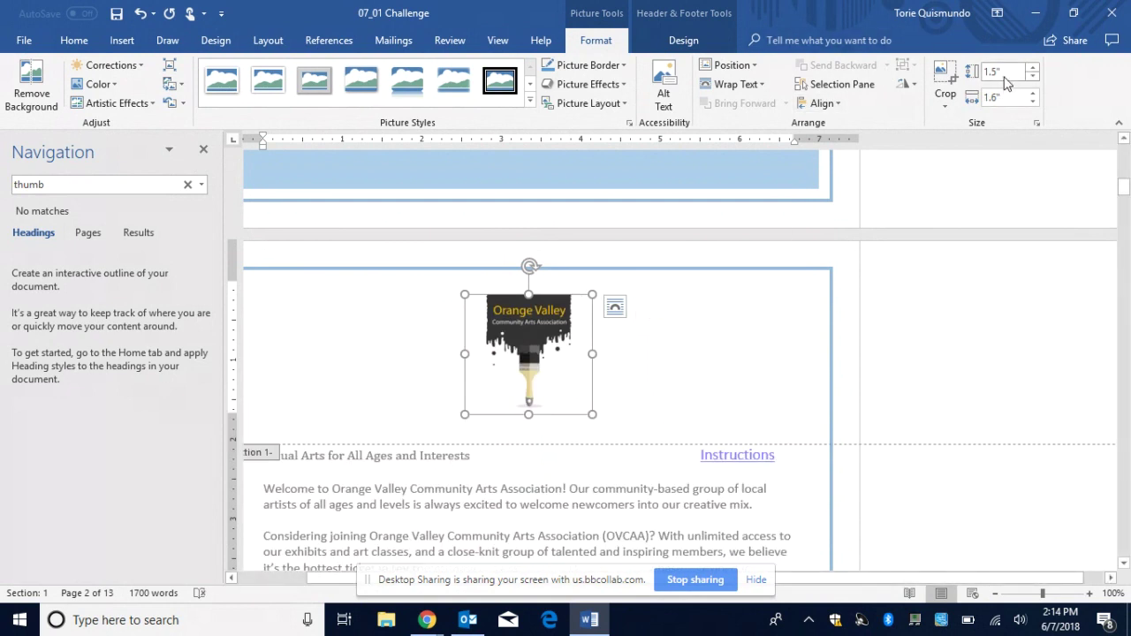
Set the header logo's height to 0.5".
left_click(1008, 71)
type(".5")
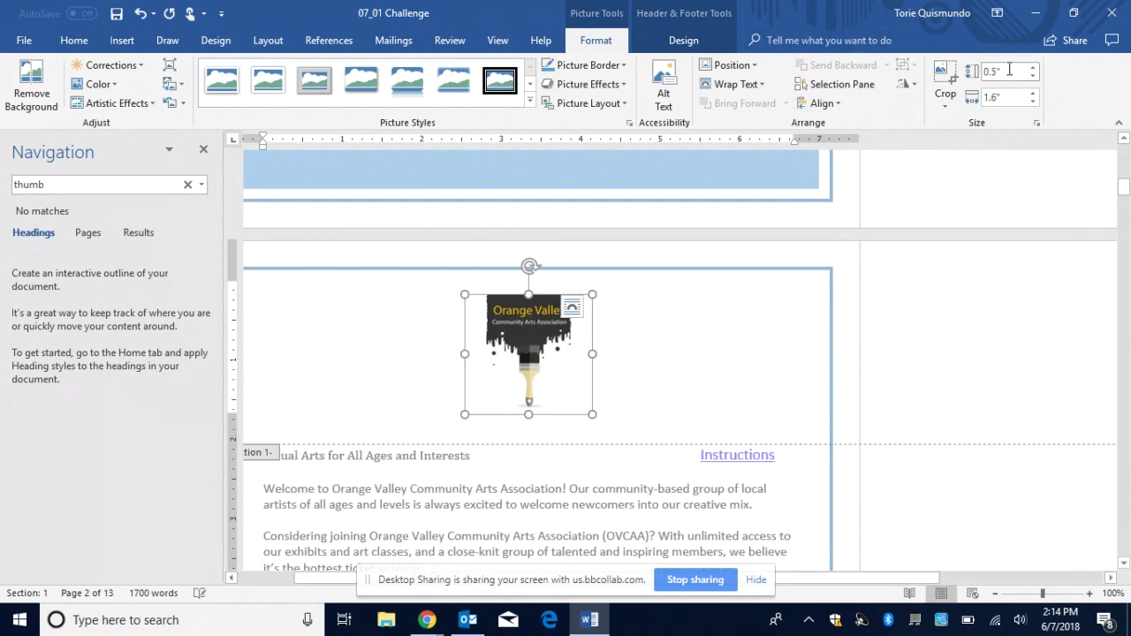
key("Return")
Switch the selected header logo's alignment reference to Align to Page and check the available alignment options.
left_click(528, 315)
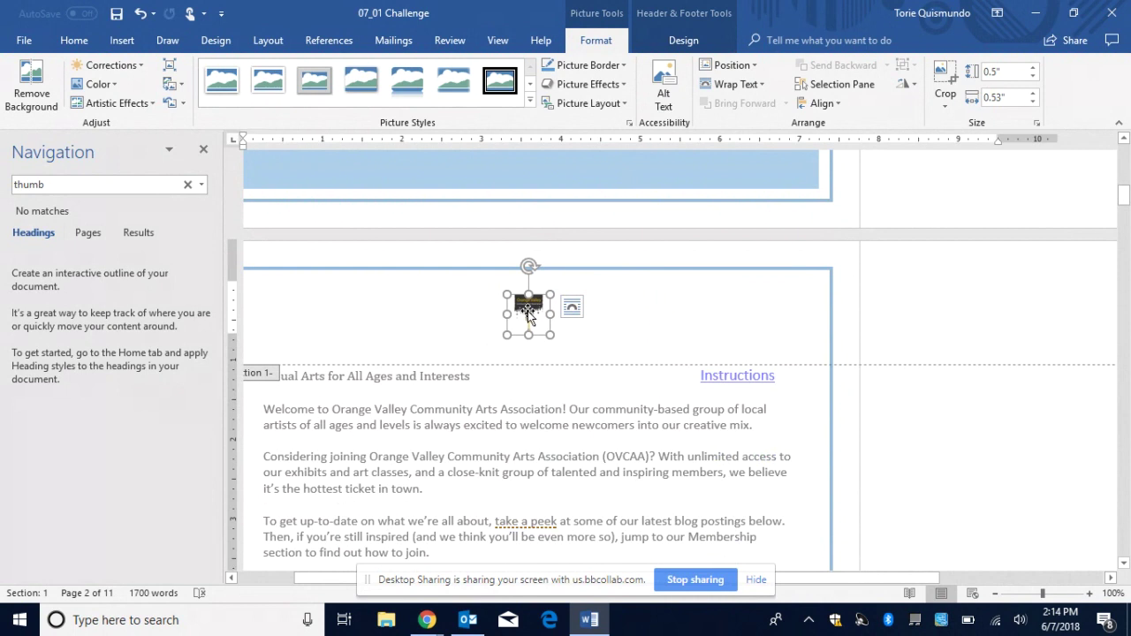
left_click(822, 104)
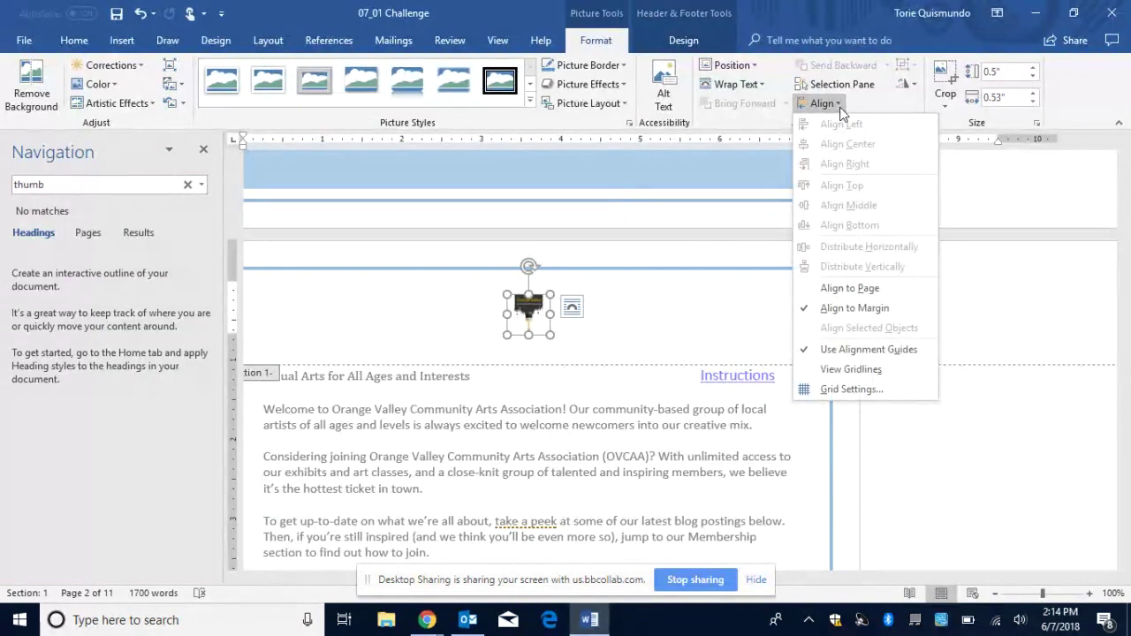
left_click(848, 288)
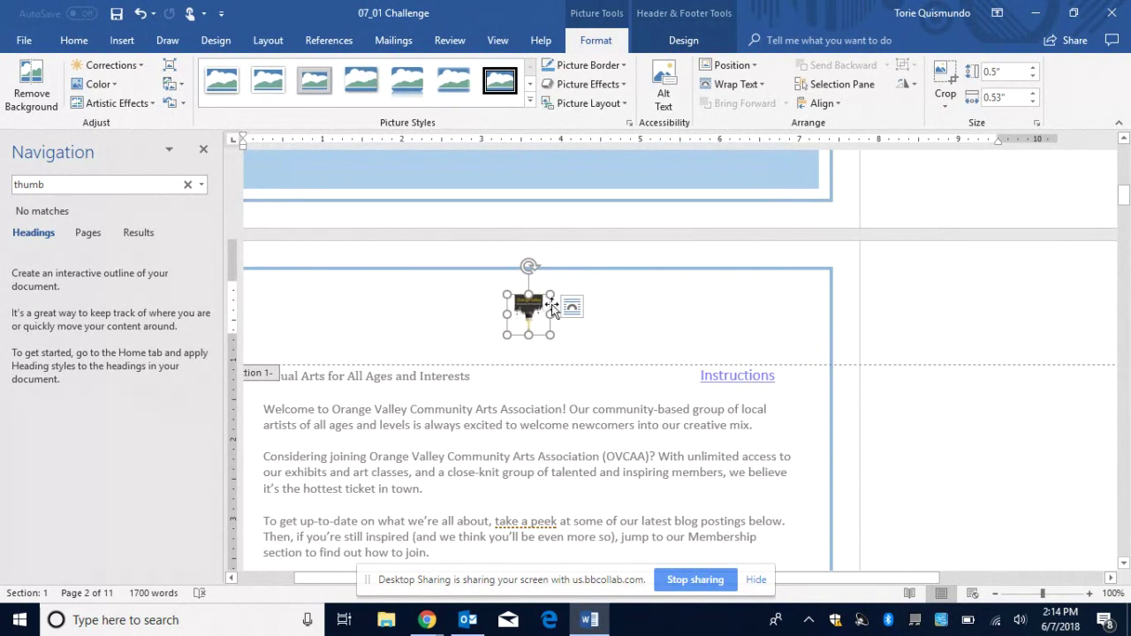
left_click(822, 103)
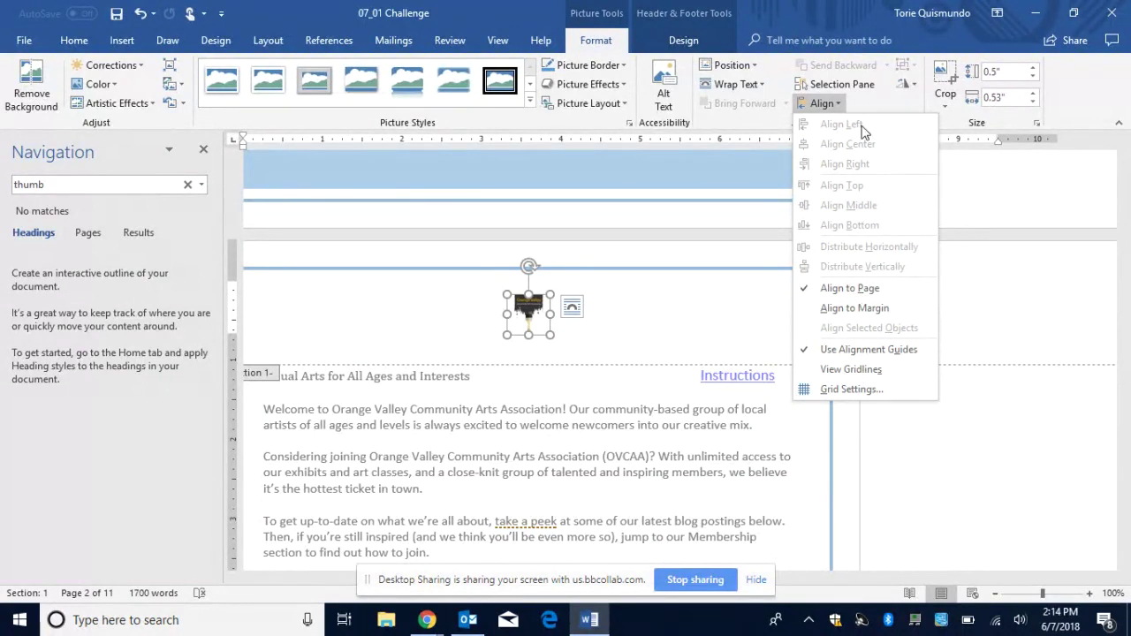
left_click(510, 310)
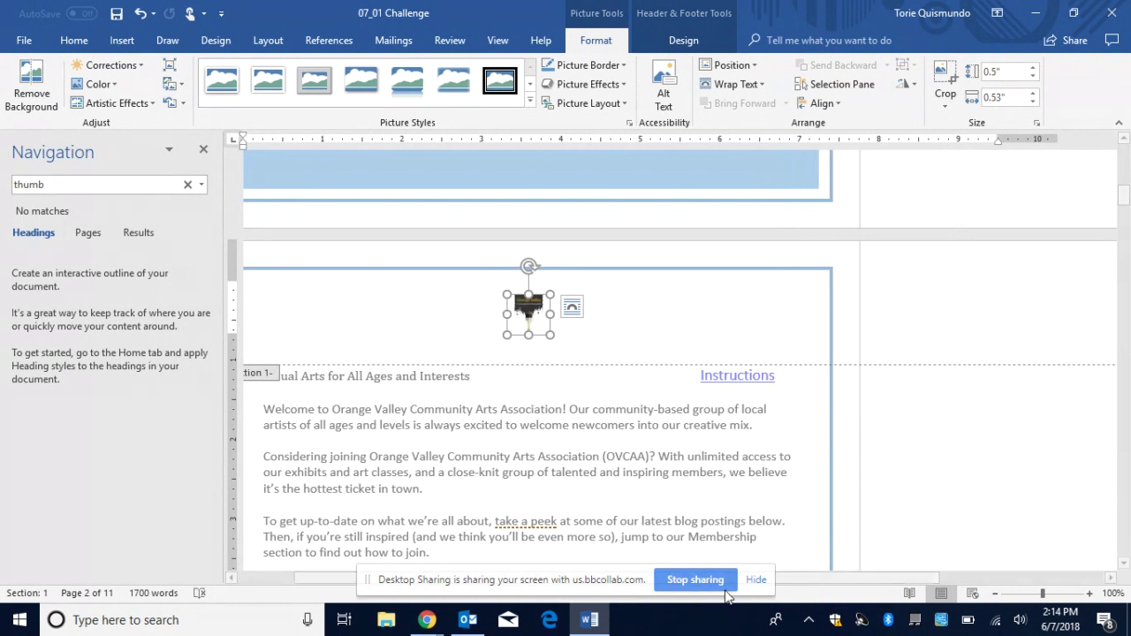
Set the header logo's text wrapping to Tight and move the logo to the upper-left corner inside the page border.
left_click_drag(878, 579, 759, 579)
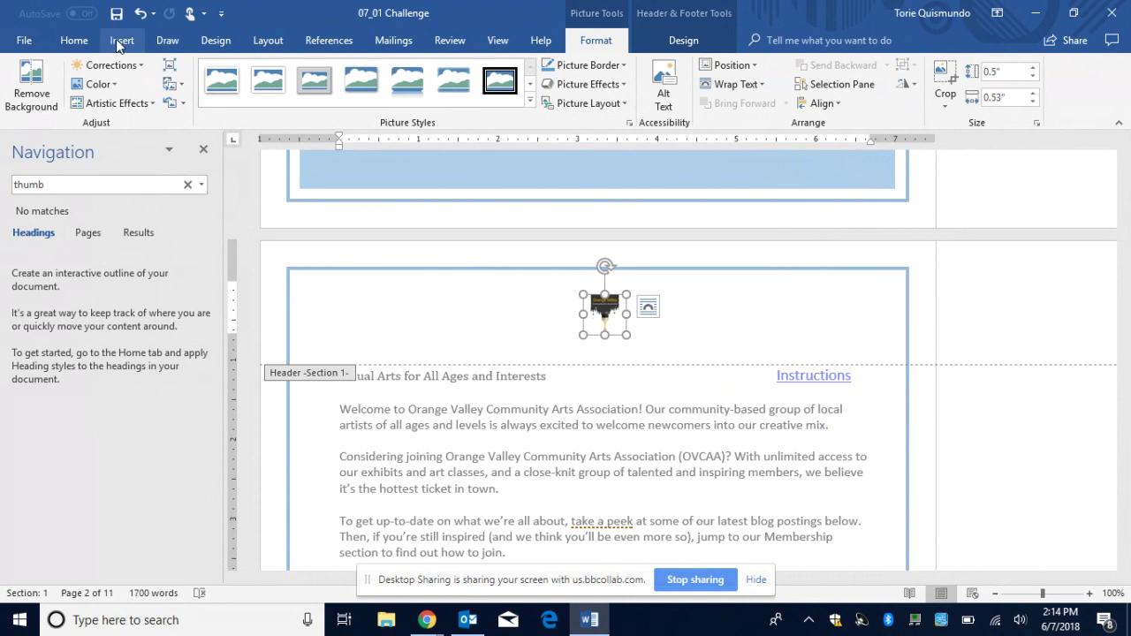
left_click(73, 42)
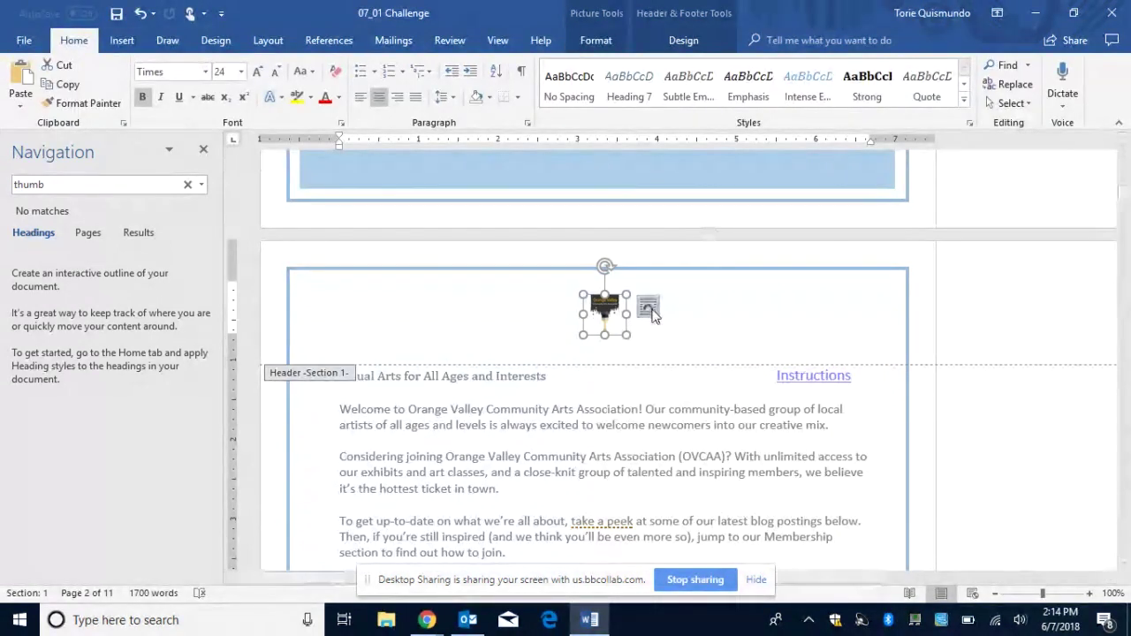
left_click(647, 308)
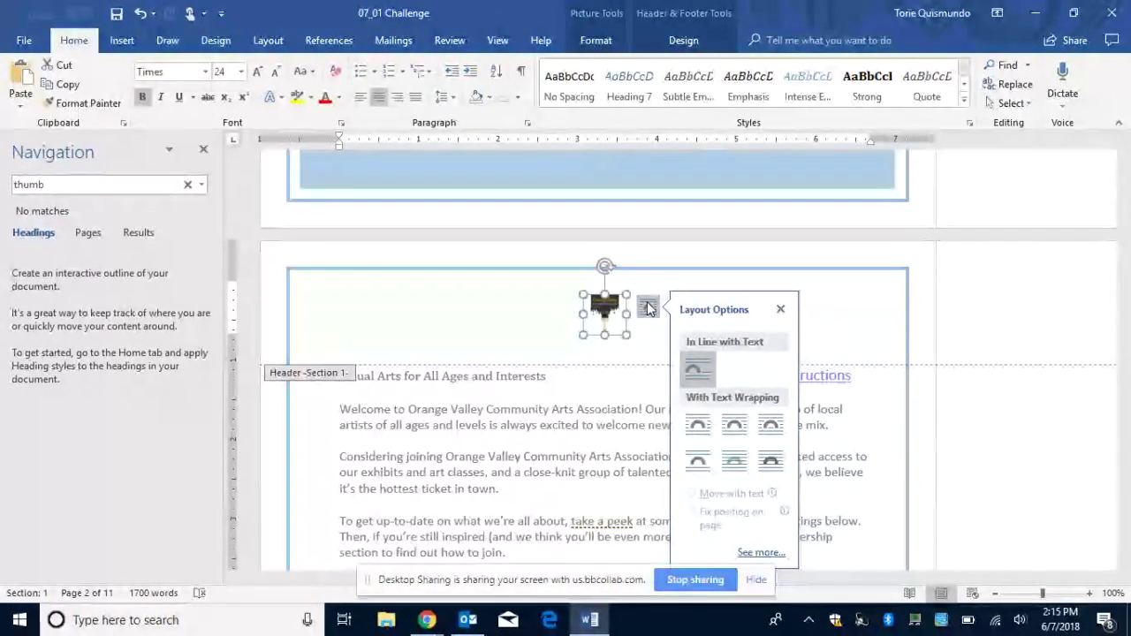
left_click(686, 41)
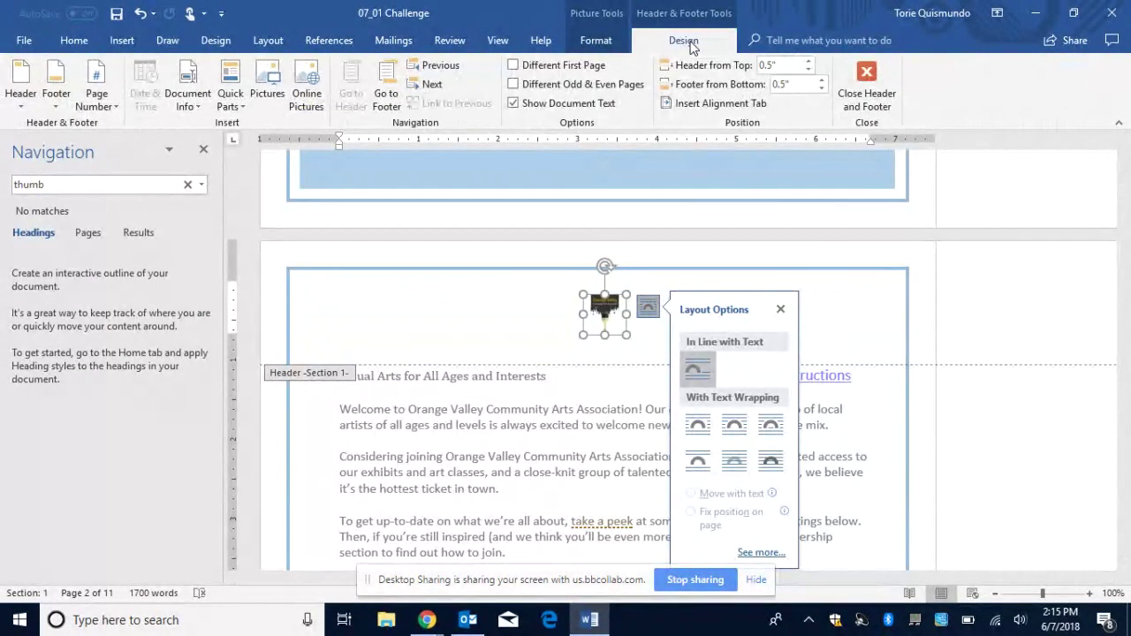
left_click(591, 42)
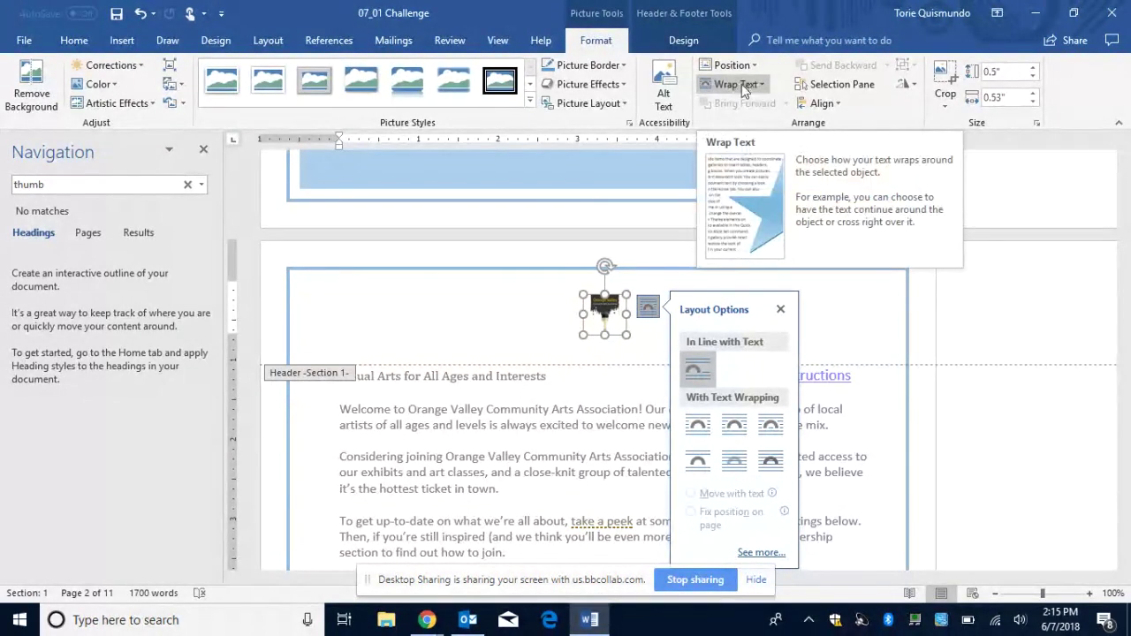
left_click(760, 84)
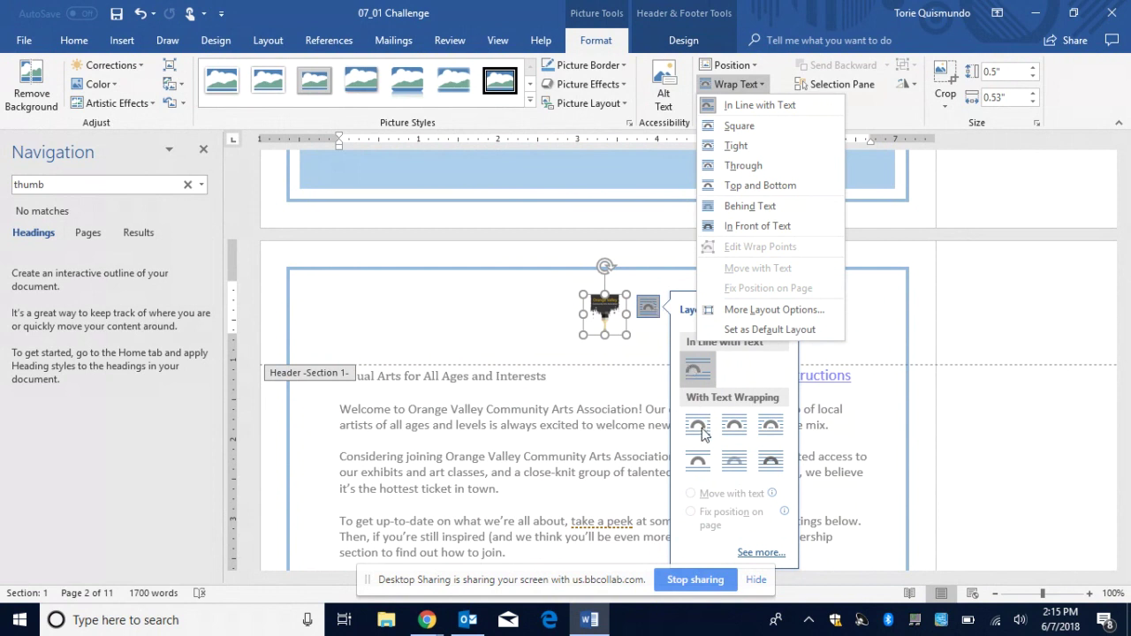
left_click(743, 149)
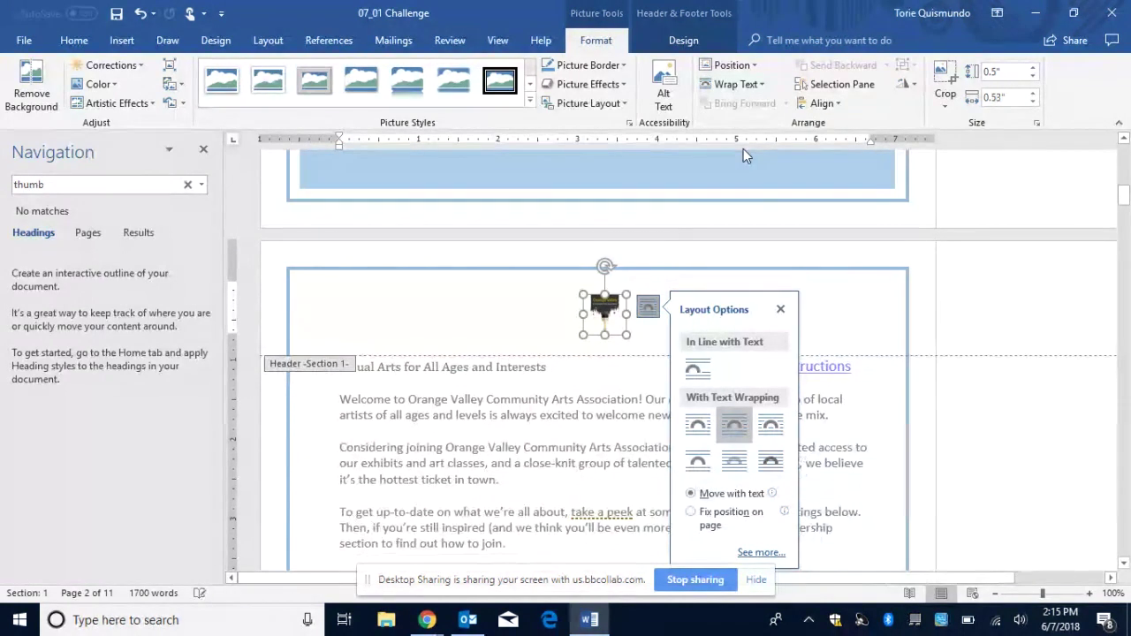
left_click(780, 309)
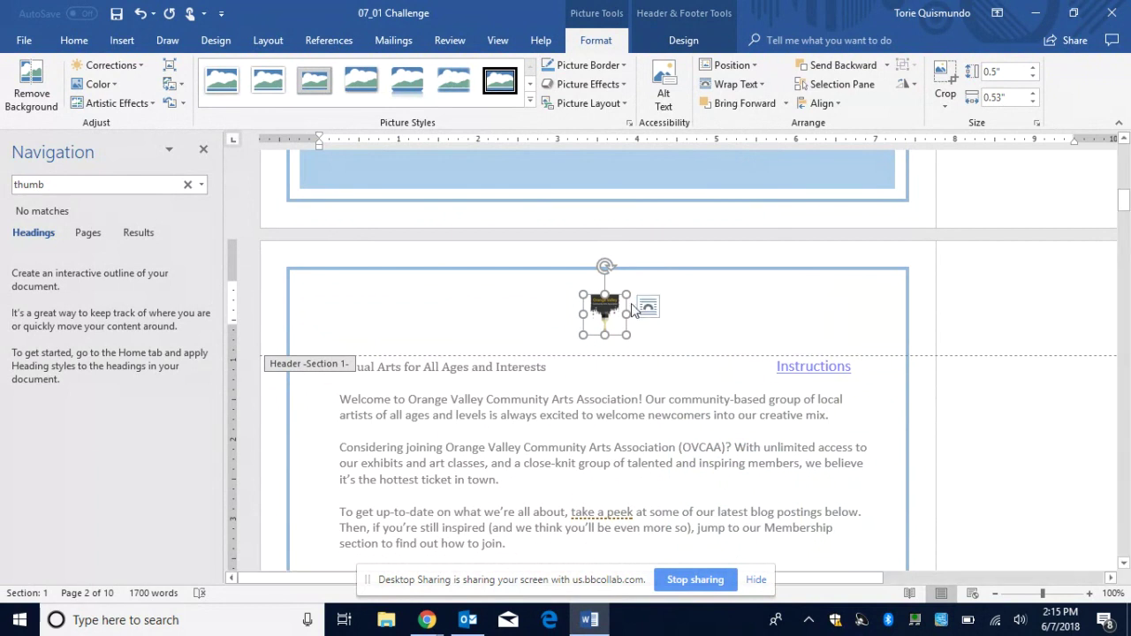
left_click_drag(628, 307, 336, 291)
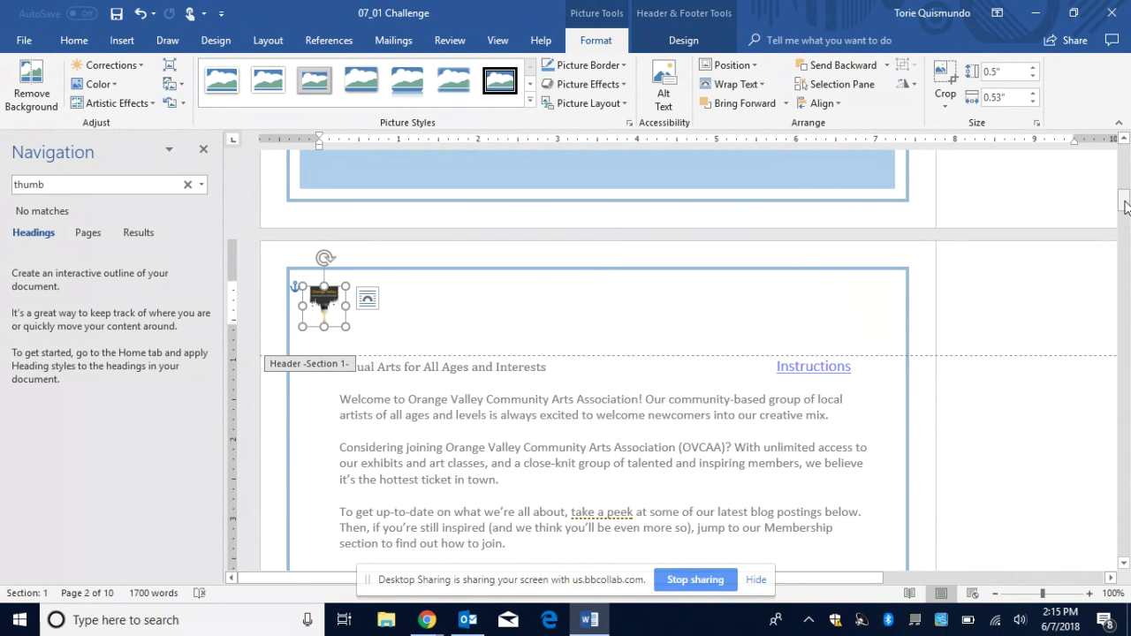
Return to the cover page and close header and footer editing.
left_click_drag(1127, 205, 1125, 145)
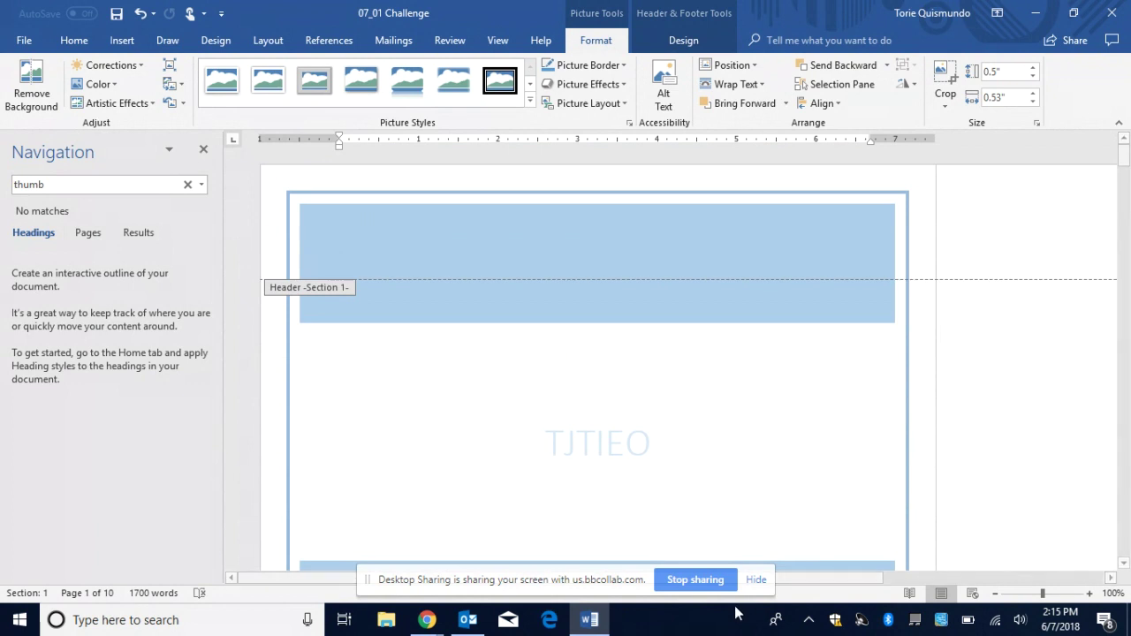
left_click(683, 39)
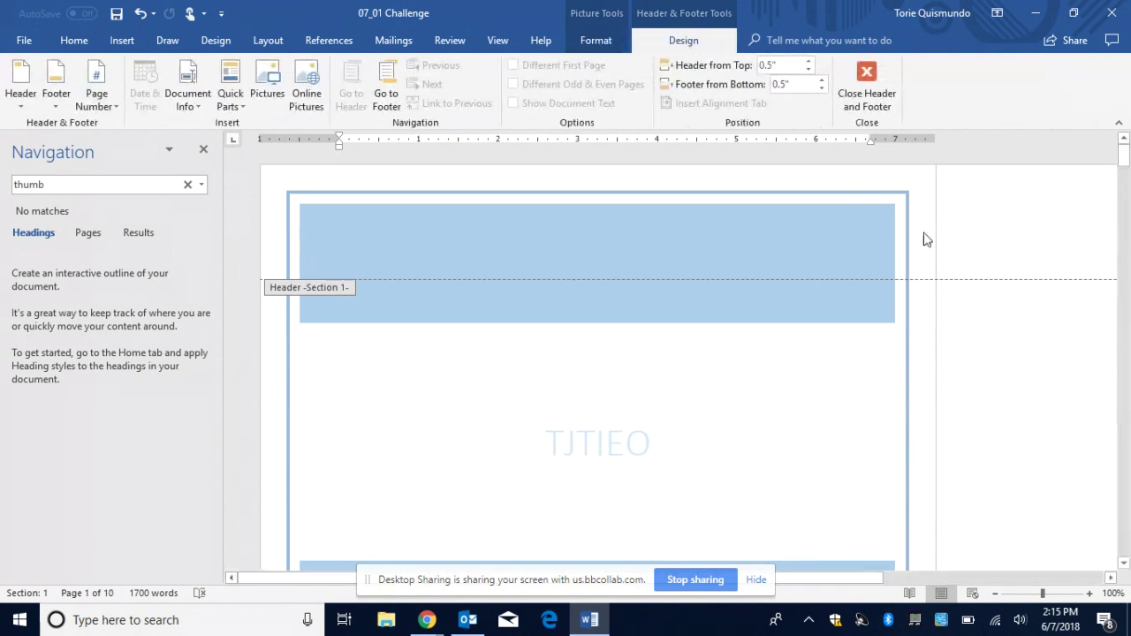
left_click(879, 81)
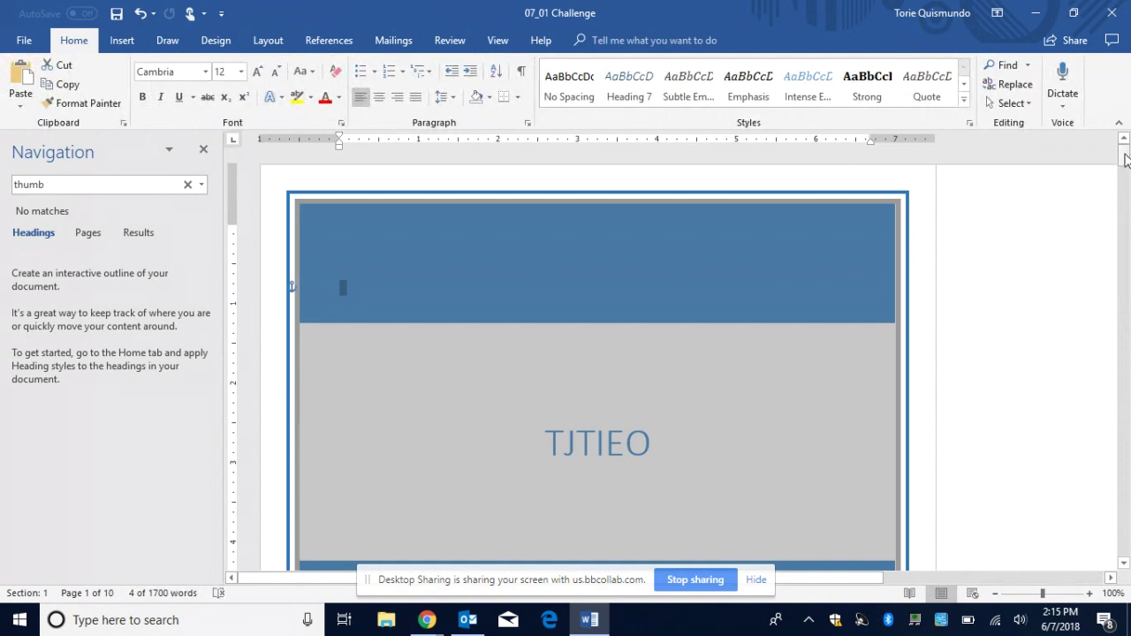
Examine the logo header across the document pages and read the Apply Styles objective in the challenge instructions table.
left_click_drag(1126, 159, 1124, 422)
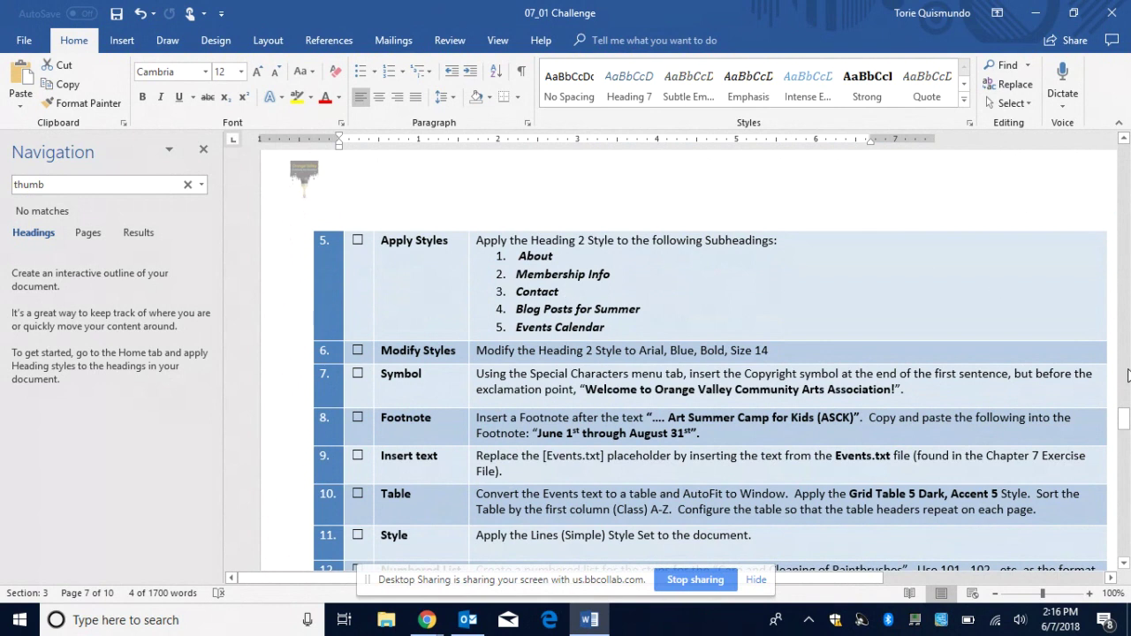
left_click_drag(1123, 413, 1124, 246)
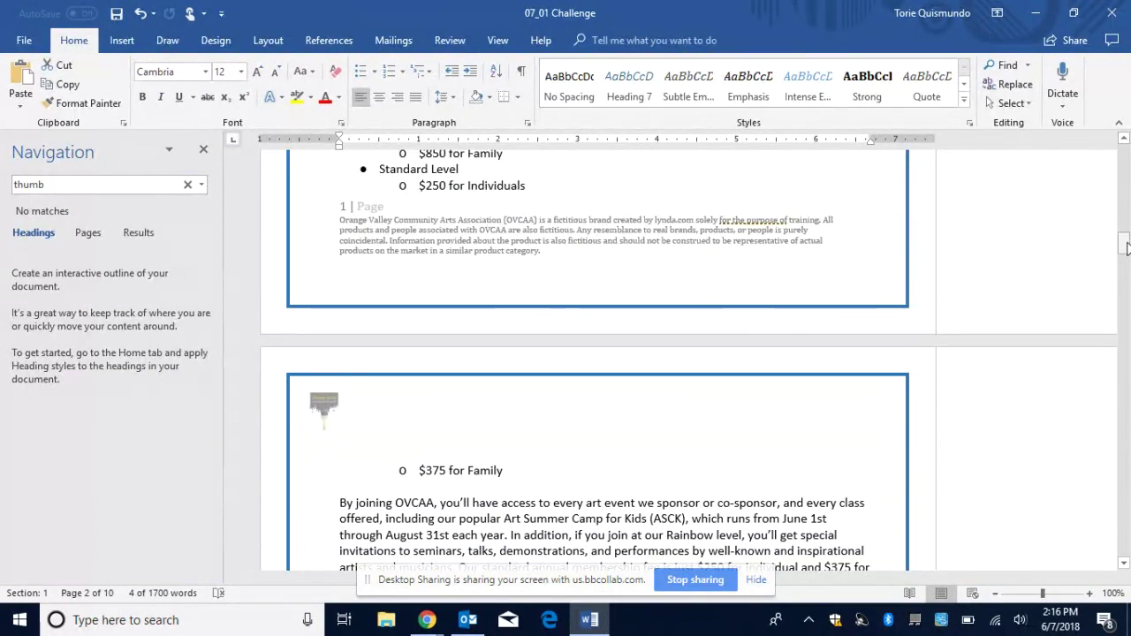
left_click_drag(1125, 244, 1126, 421)
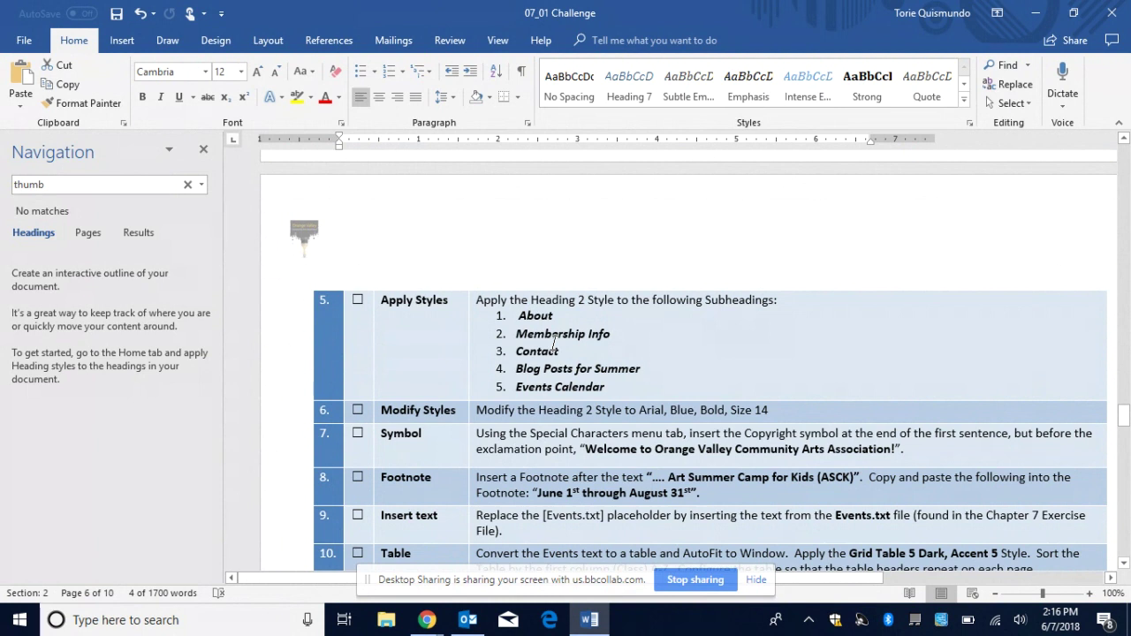
left_click(49, 185)
left_click(203, 150)
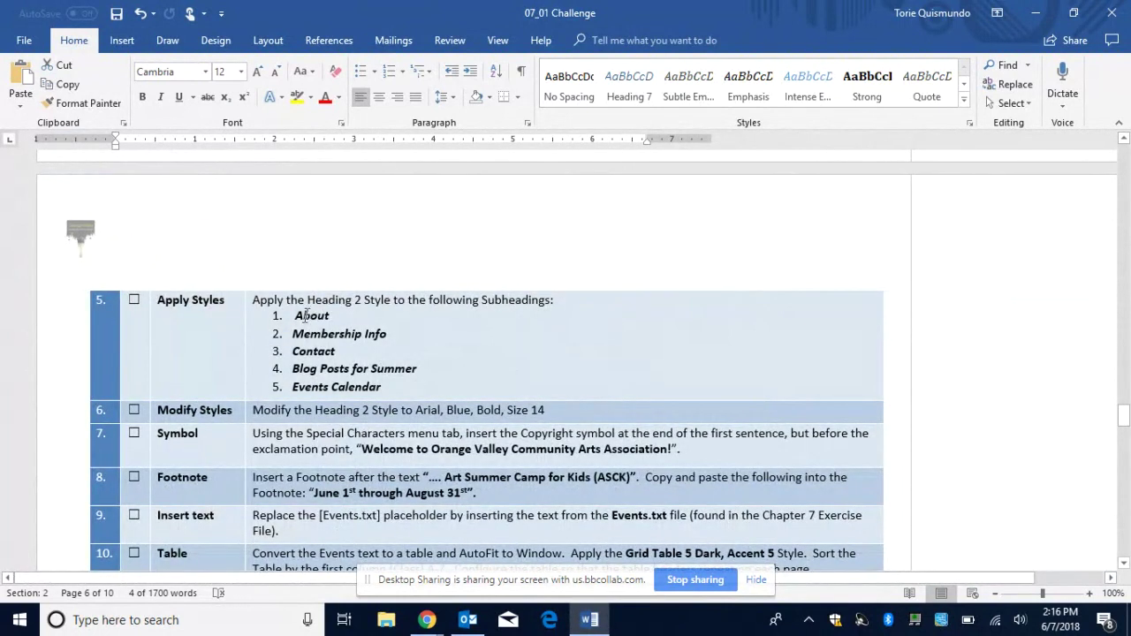
Search the document for "about" and select the About subheading's text above the organization's description.
left_click(1004, 70)
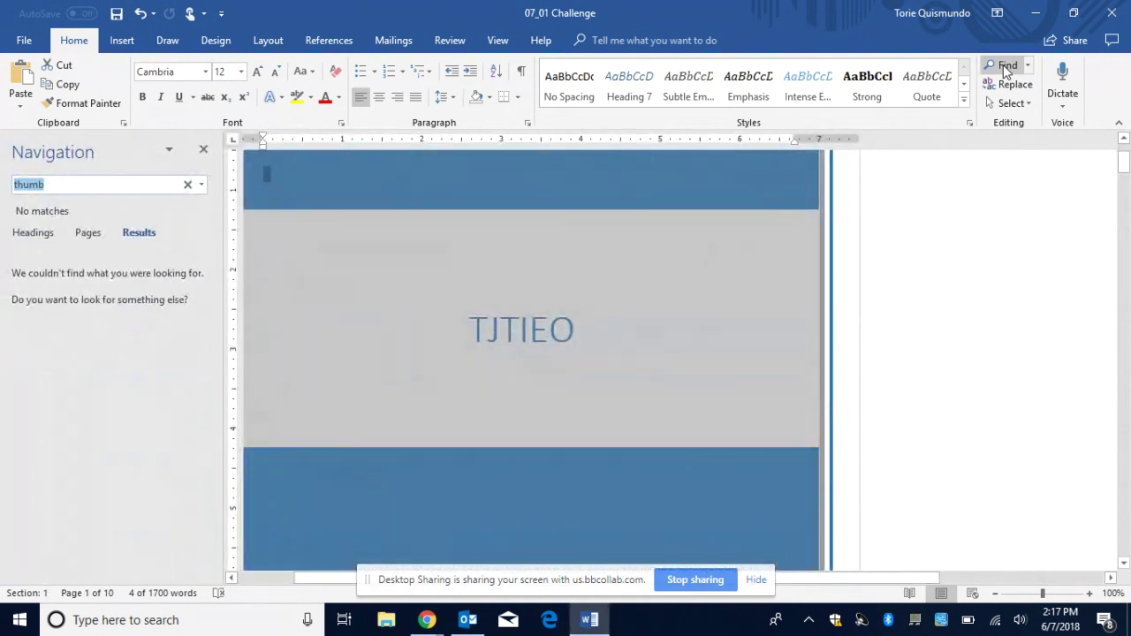
type("about")
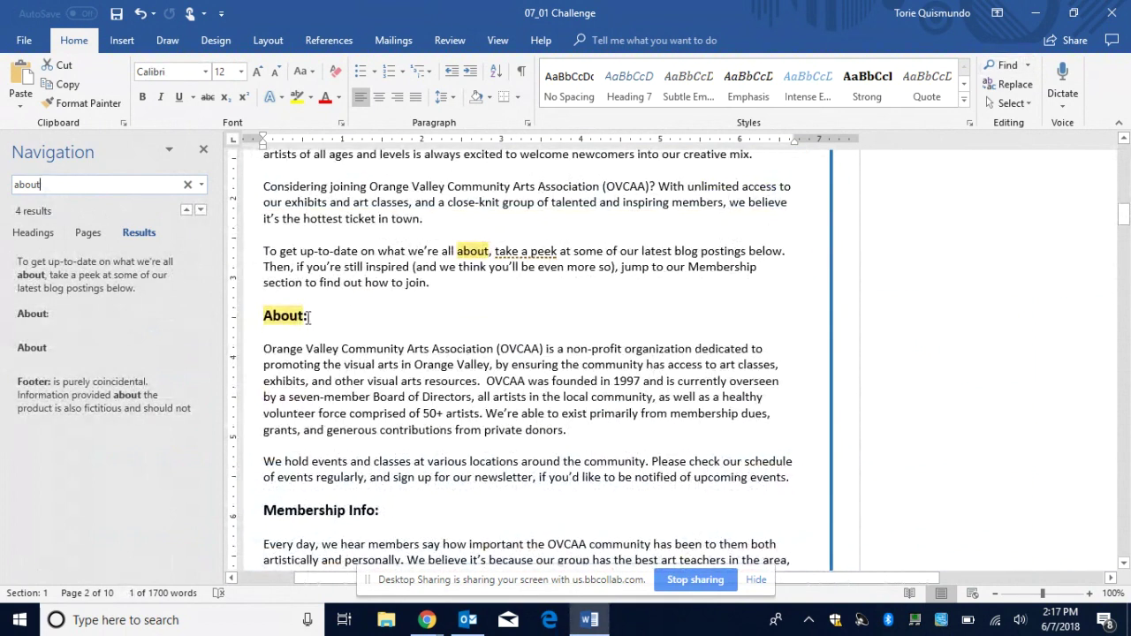
left_click(308, 316)
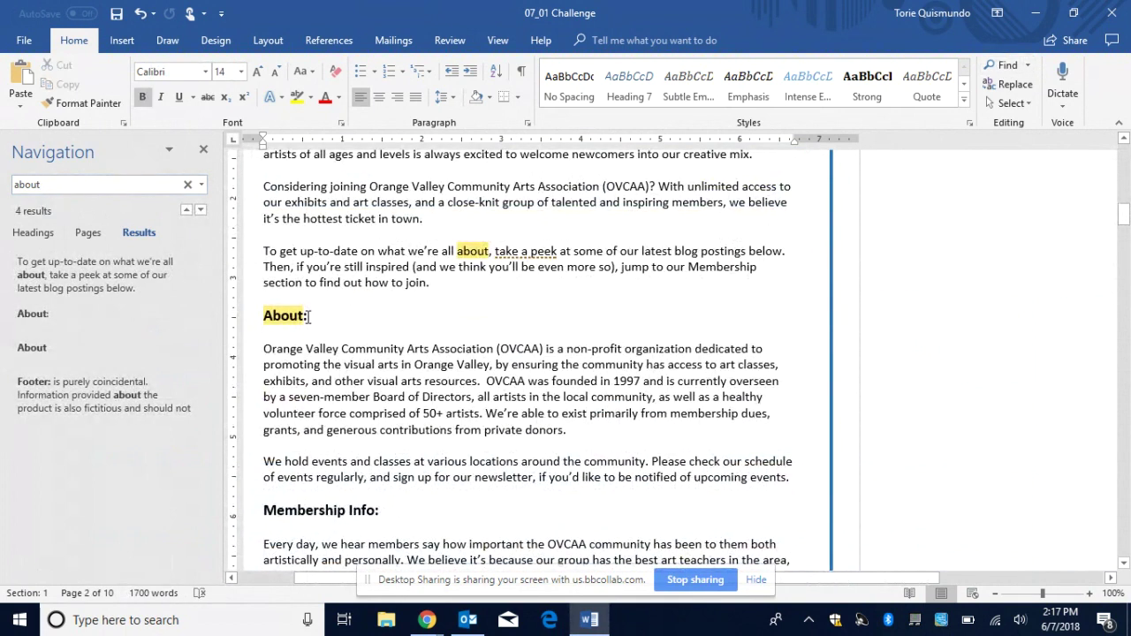
left_click(203, 151)
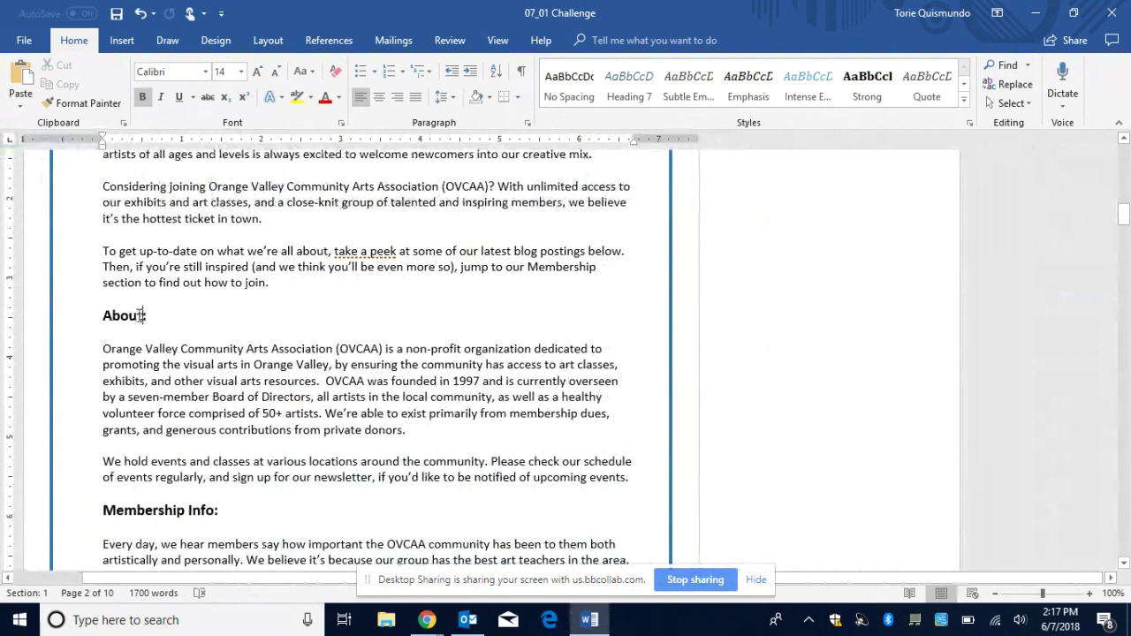
left_click_drag(146, 316, 106, 327)
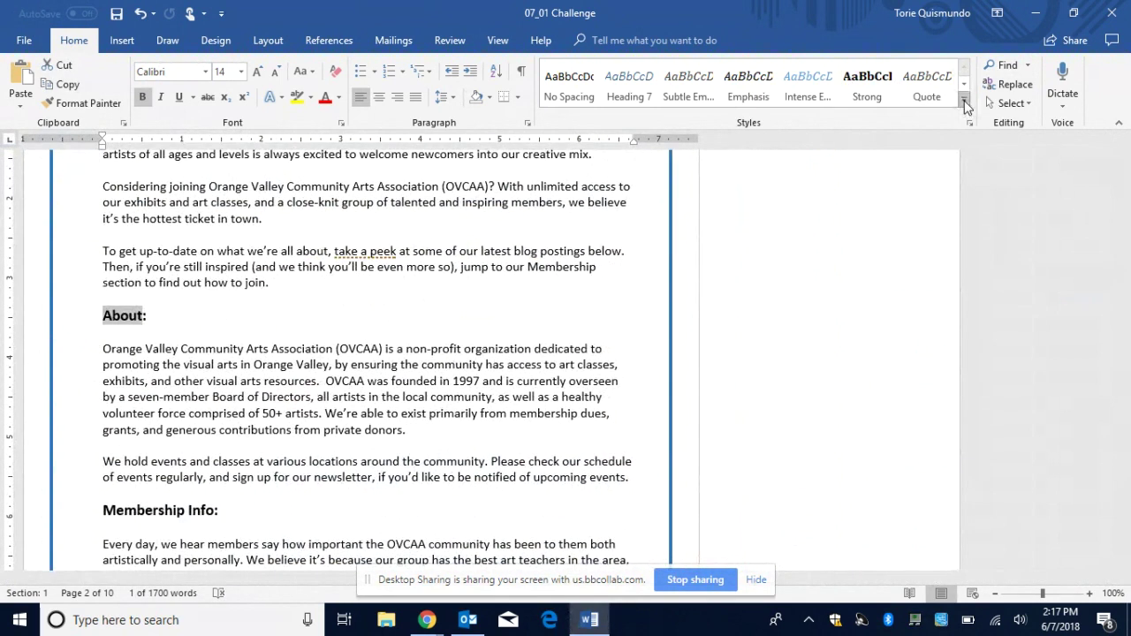
Check the styles gallery and the full styles list for Heading 2 while the About subheading is selected.
left_click(964, 101)
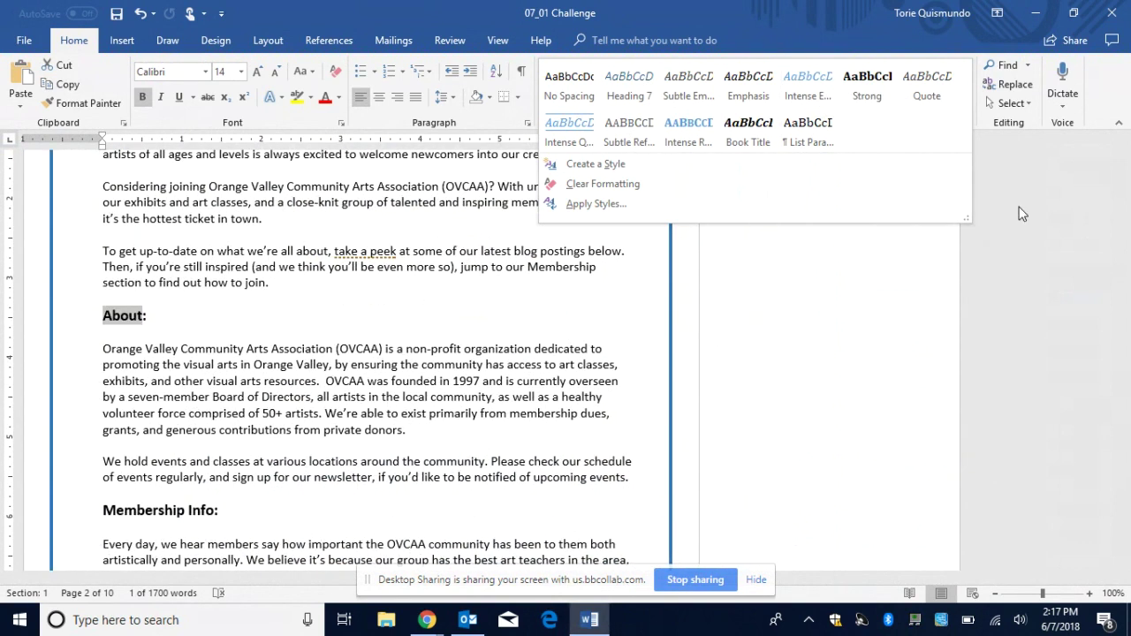
left_click(977, 125)
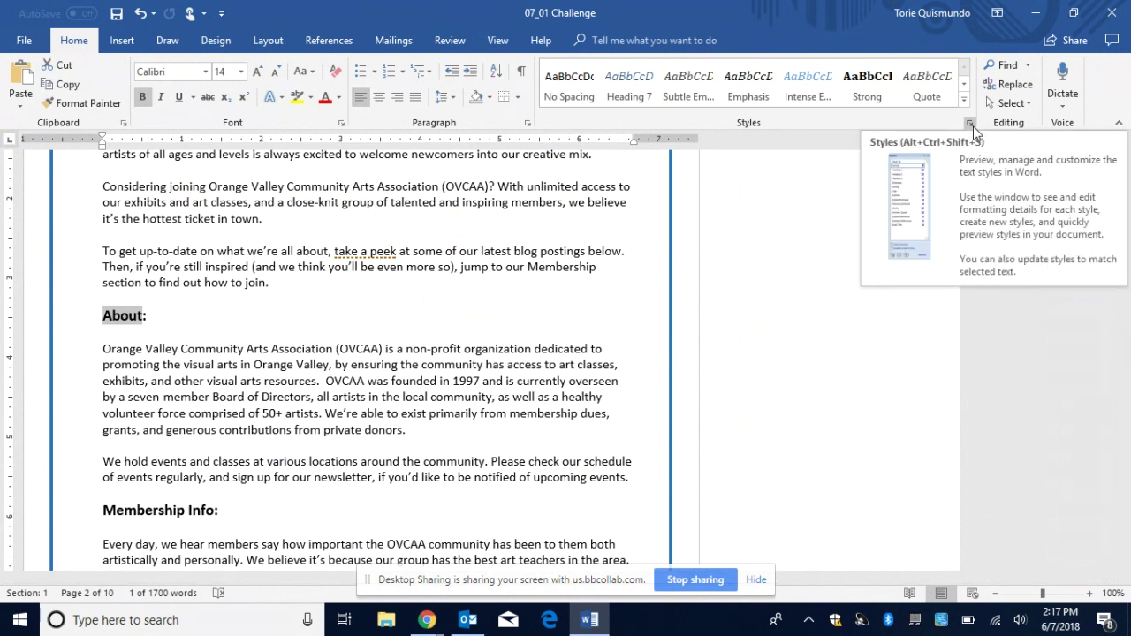
left_click(971, 124)
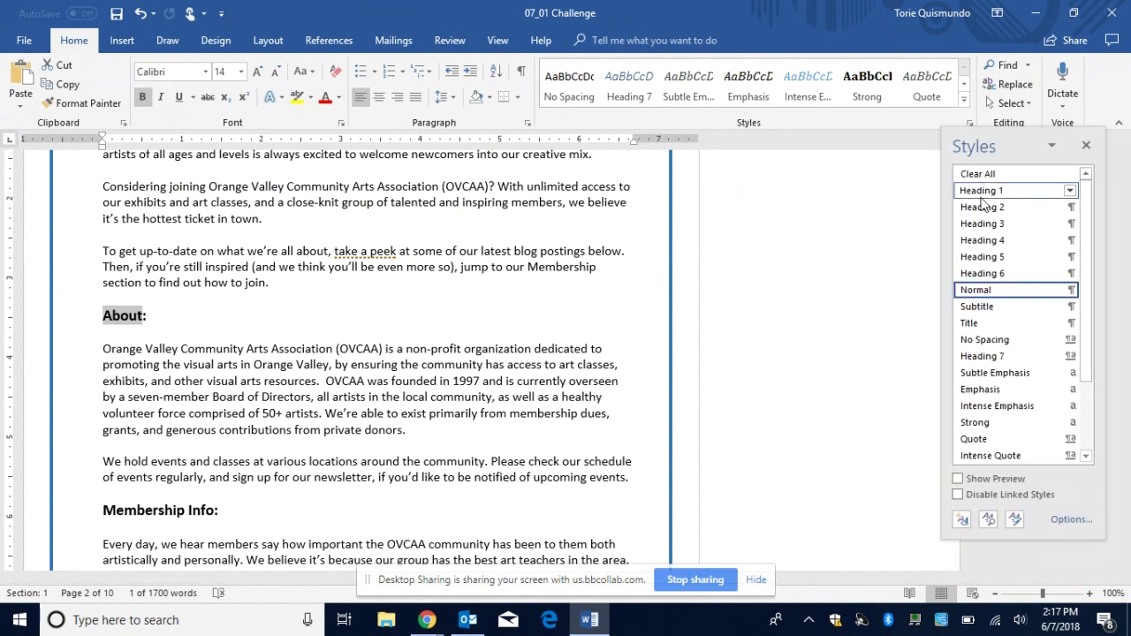
mouse_move(983, 206)
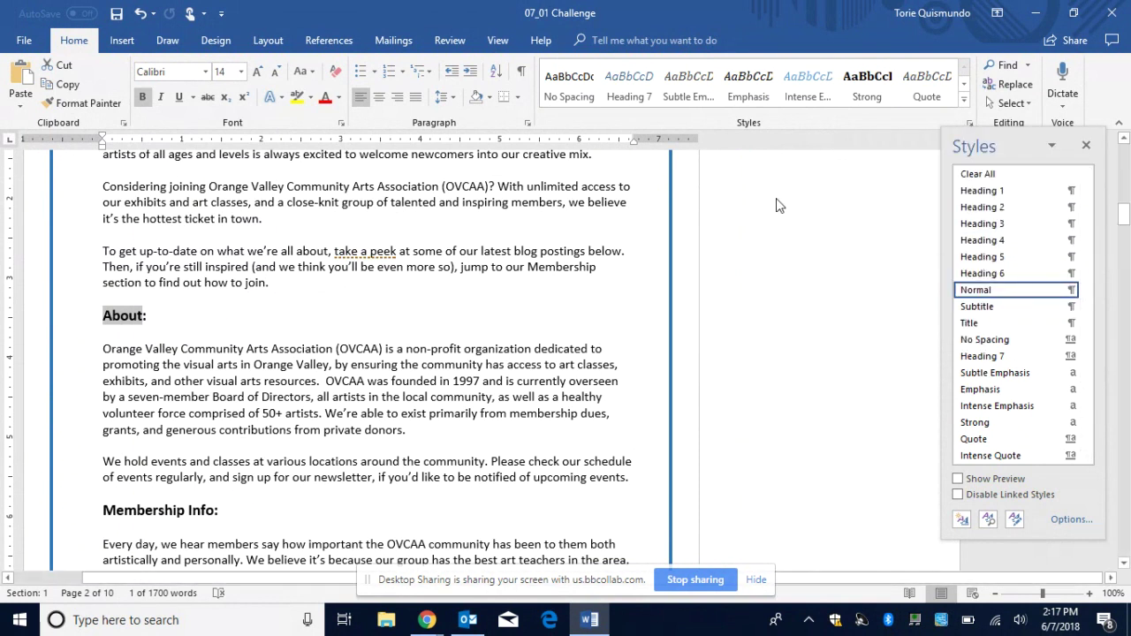
left_click(1086, 145)
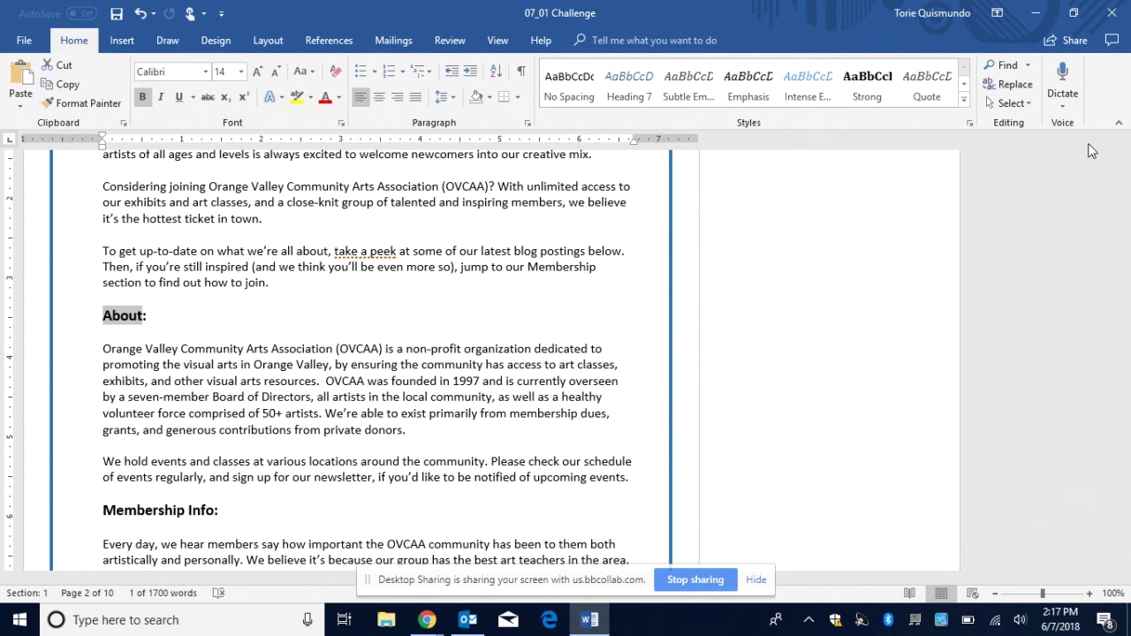
left_click(797, 84)
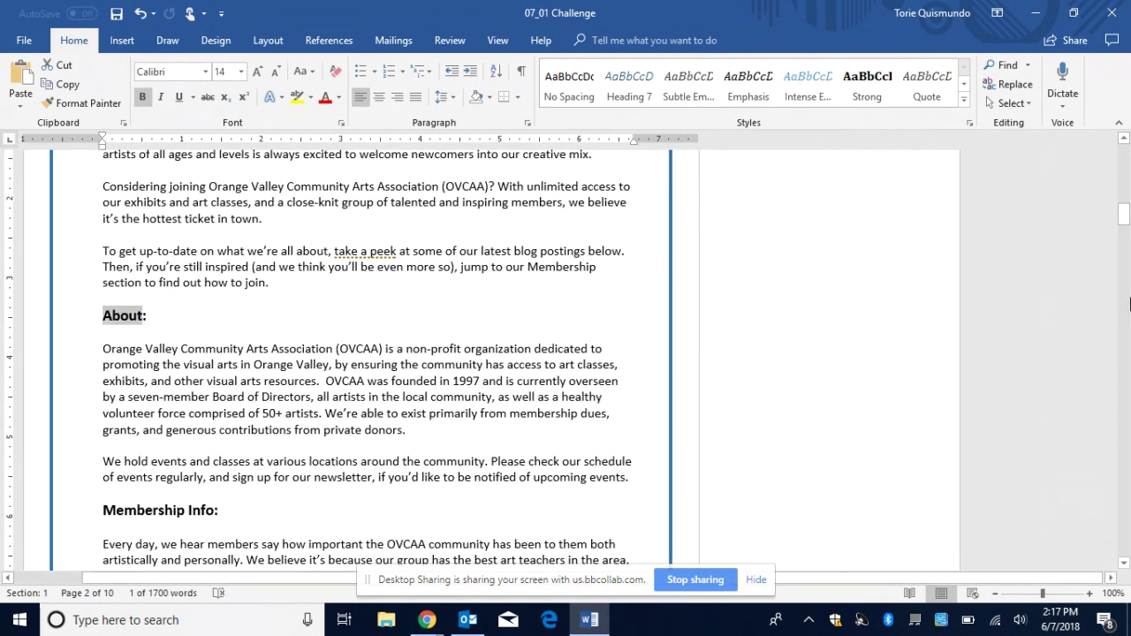
Read the Footnote objective in the challenge instructions table and search the document for "art summer camp".
left_click_drag(1123, 218, 1115, 425)
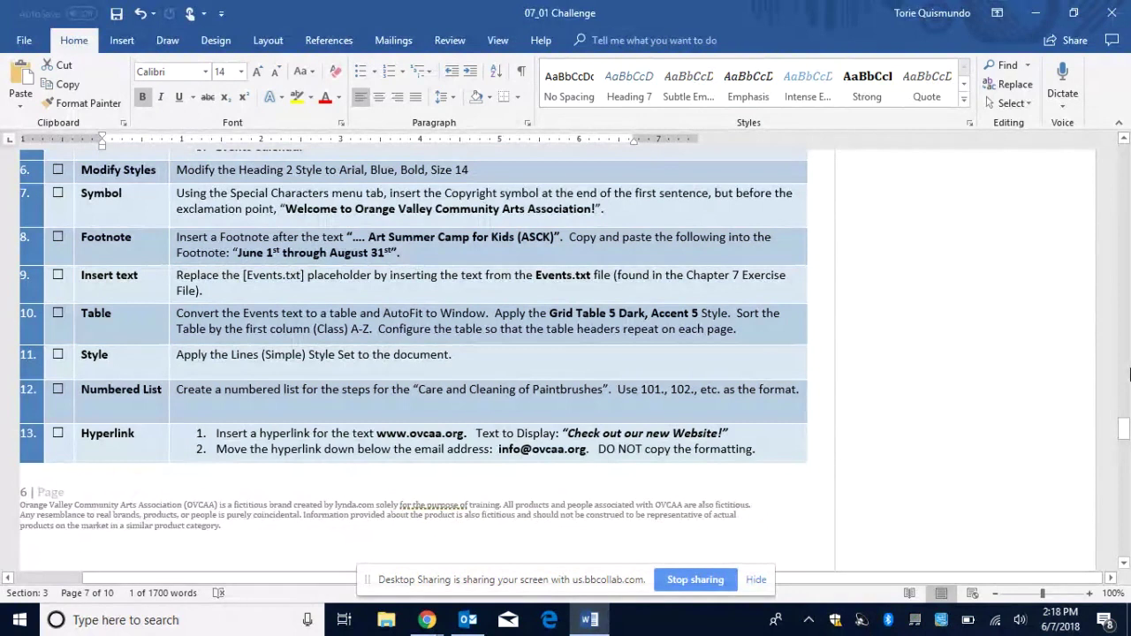
left_click(1005, 65)
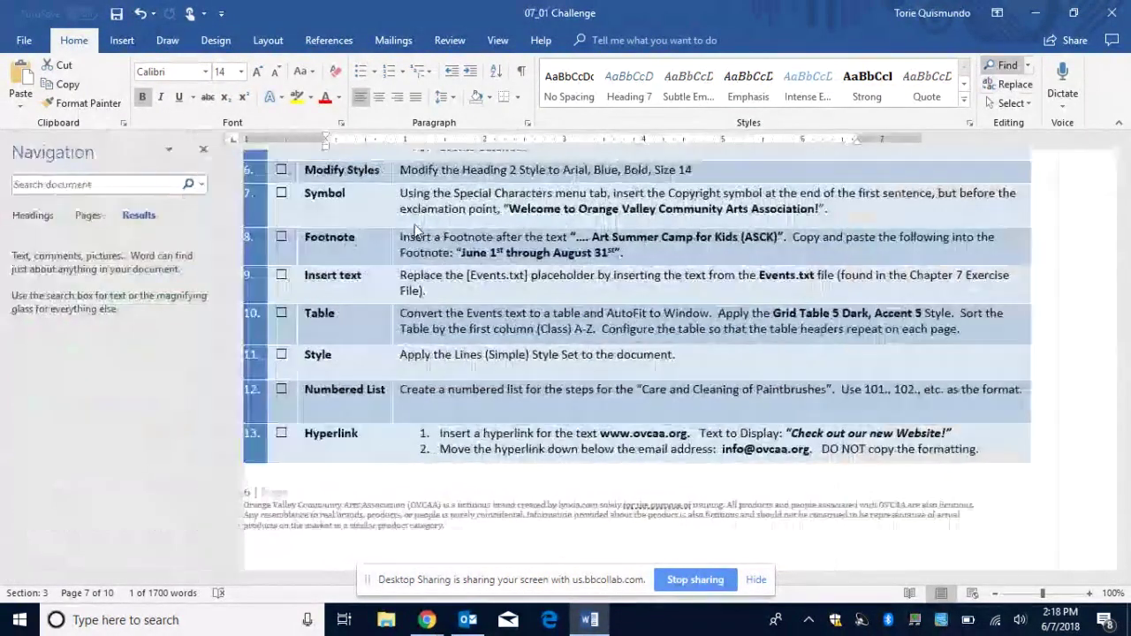
type("About")
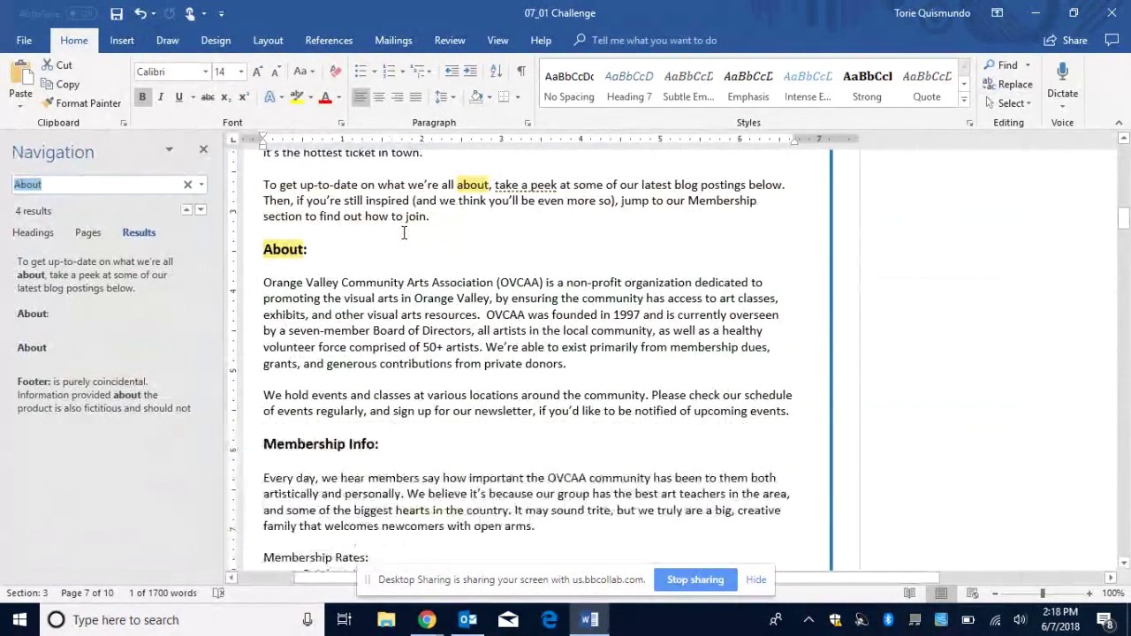
type("art s")
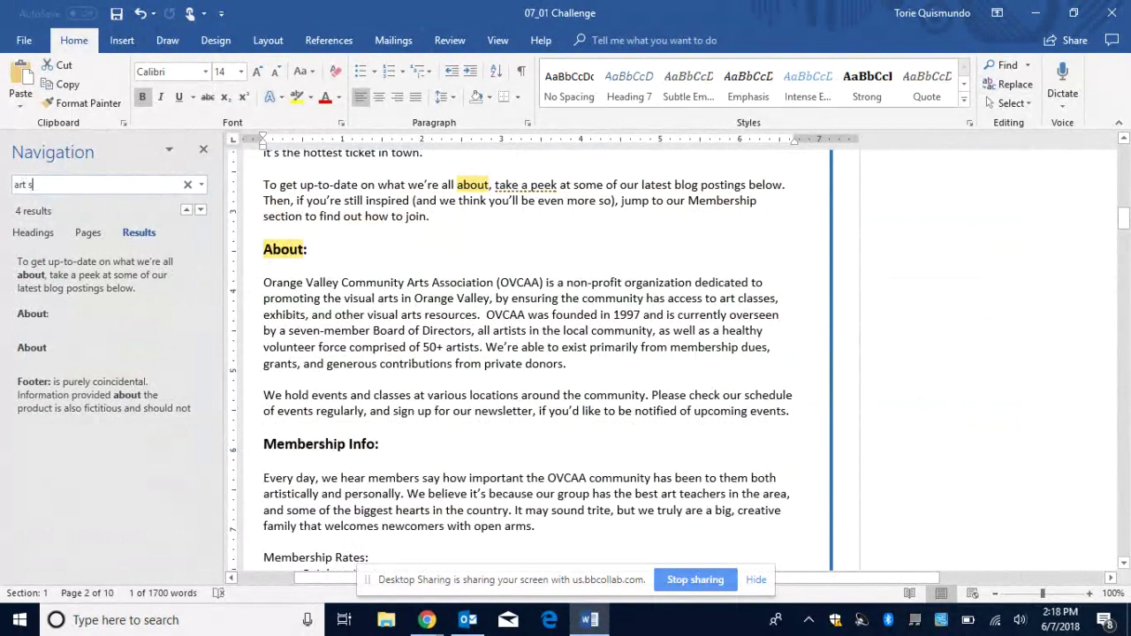
type("ummer camp")
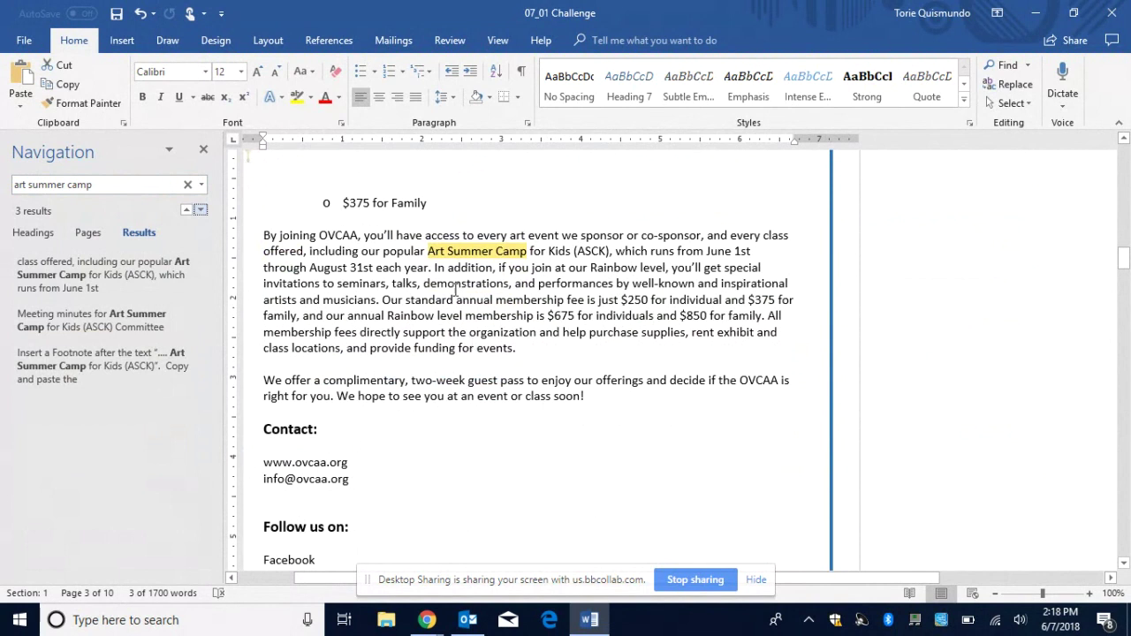
Copy and remove "Art Summer Camp for Kids (ASCK), which runs from June 1st through August 31st each year." from the membership paragraph.
left_click(432, 252)
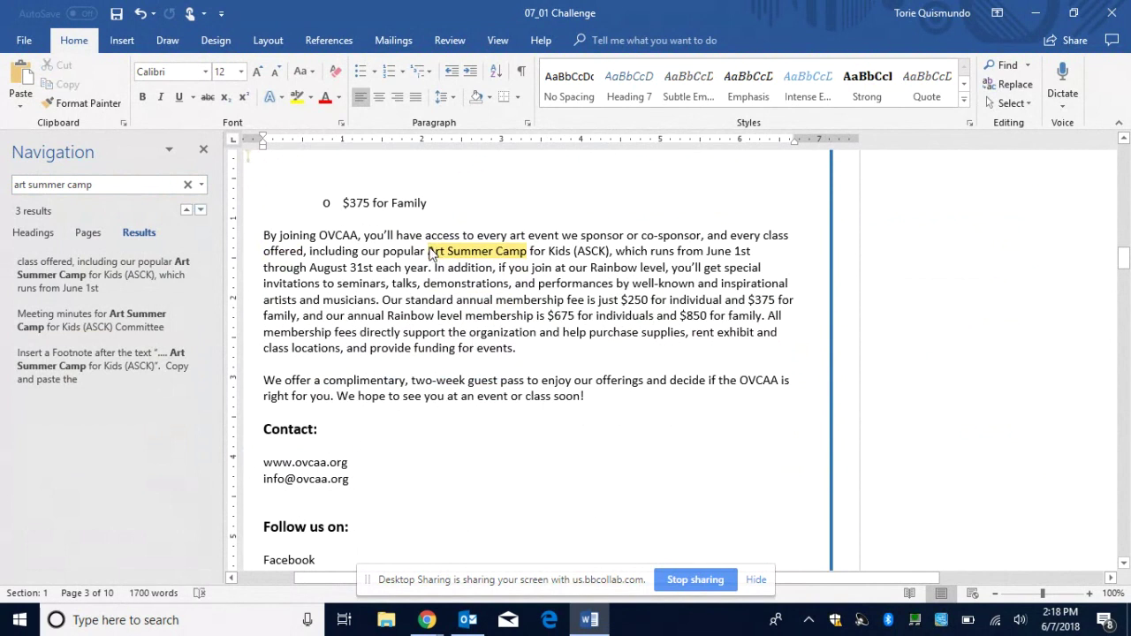
mouse_move(432, 252)
left_mouse_down()
mouse_move(432, 299)
mouse_move(422, 286)
mouse_move(432, 267)
left_mouse_up()
key("ctrl+c")
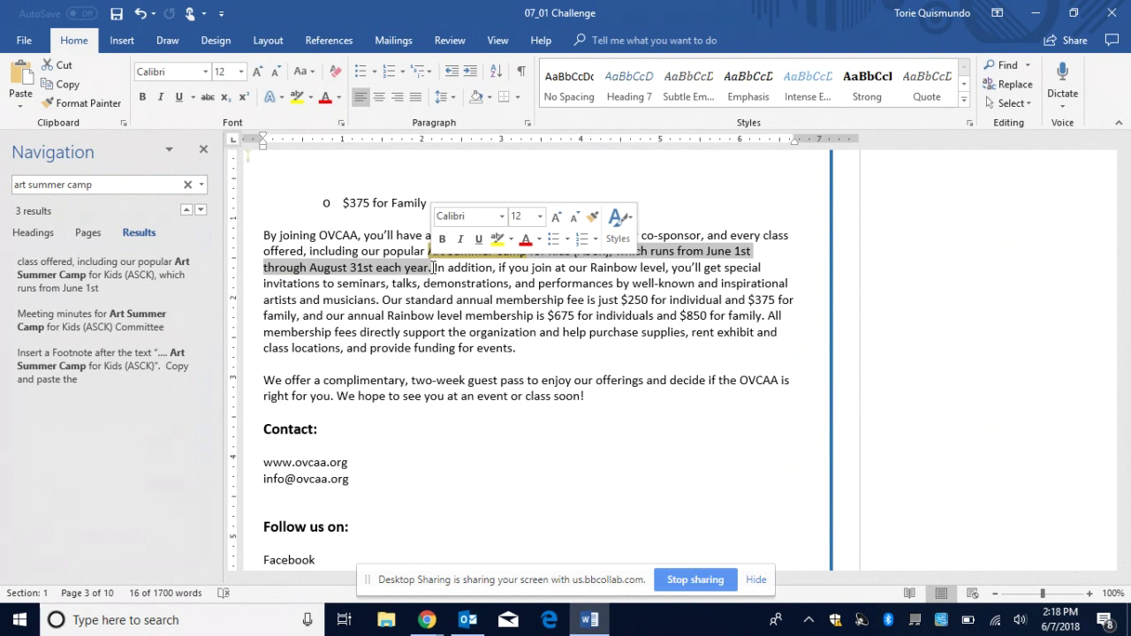
key("Delete")
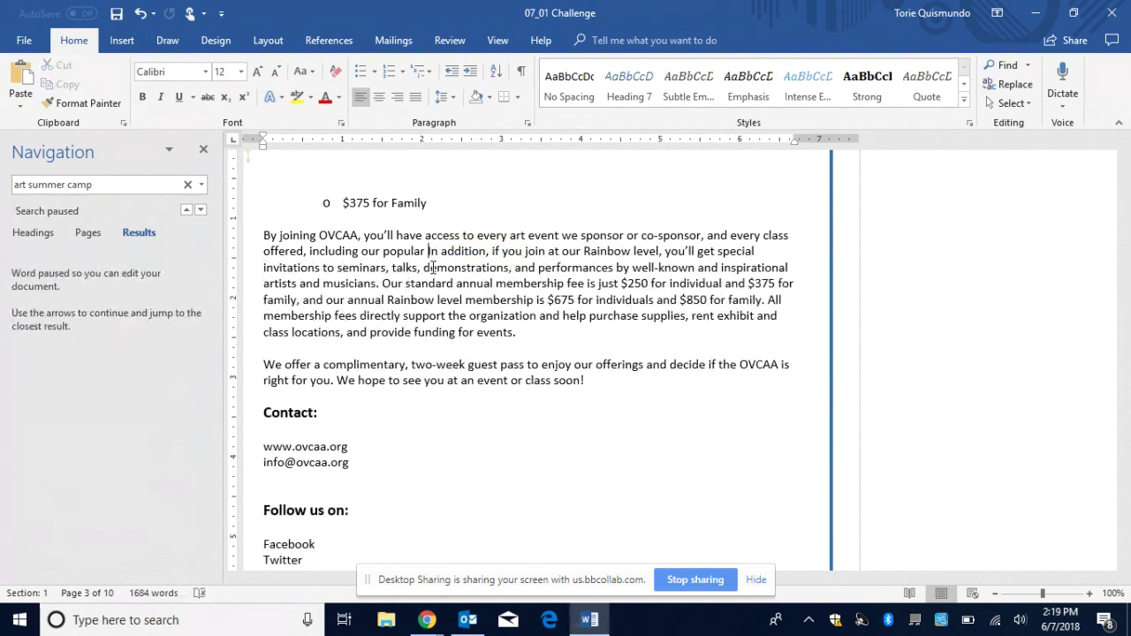
Insert a footnote after "including our popular" in the membership paragraph and paste the copied Art Summer Camp text into it.
left_click(329, 42)
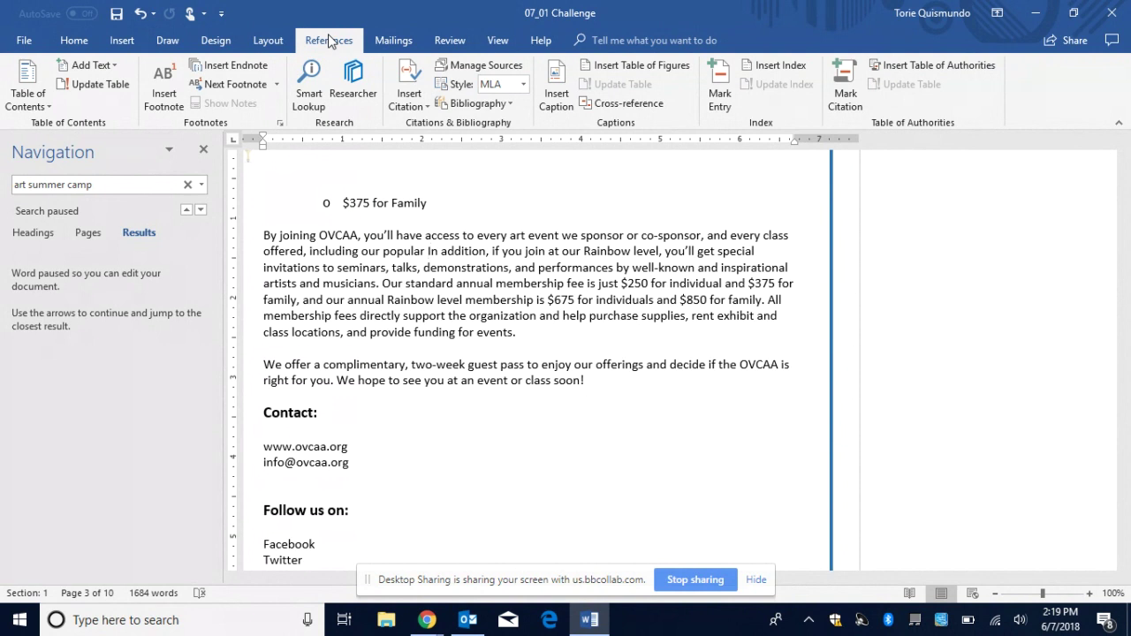
left_click(232, 87)
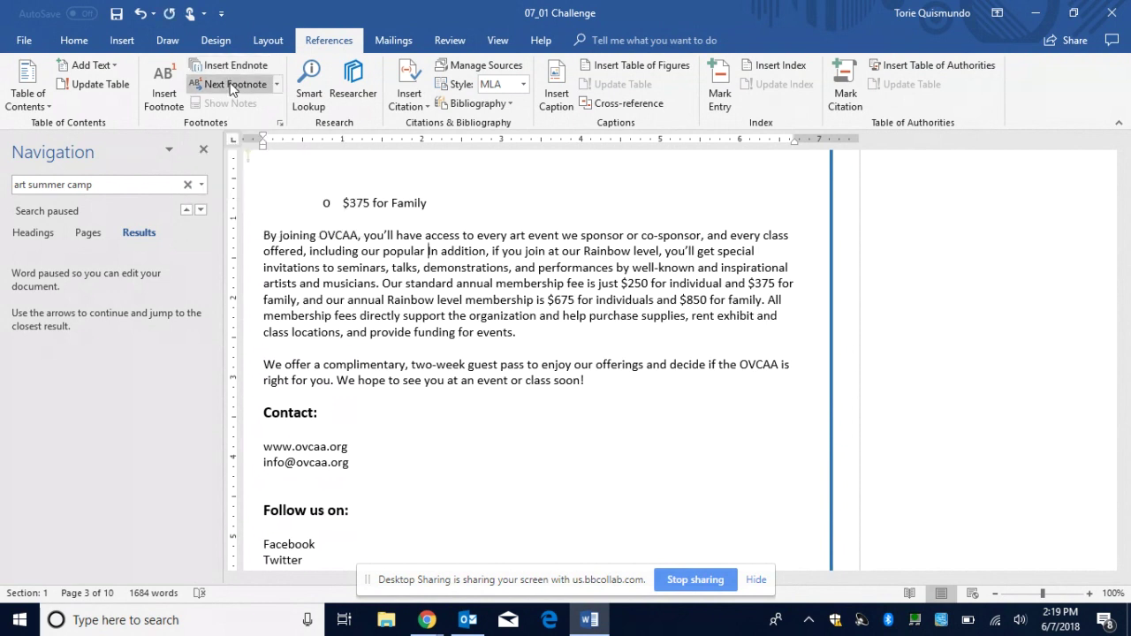
left_click(164, 94)
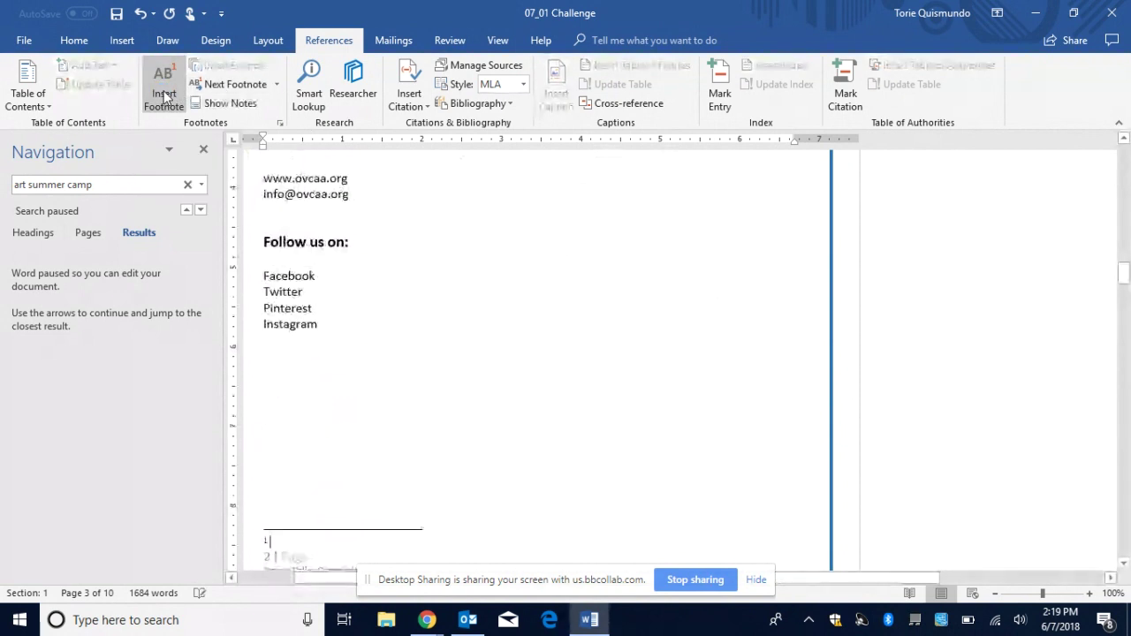
key("ctrl+v")
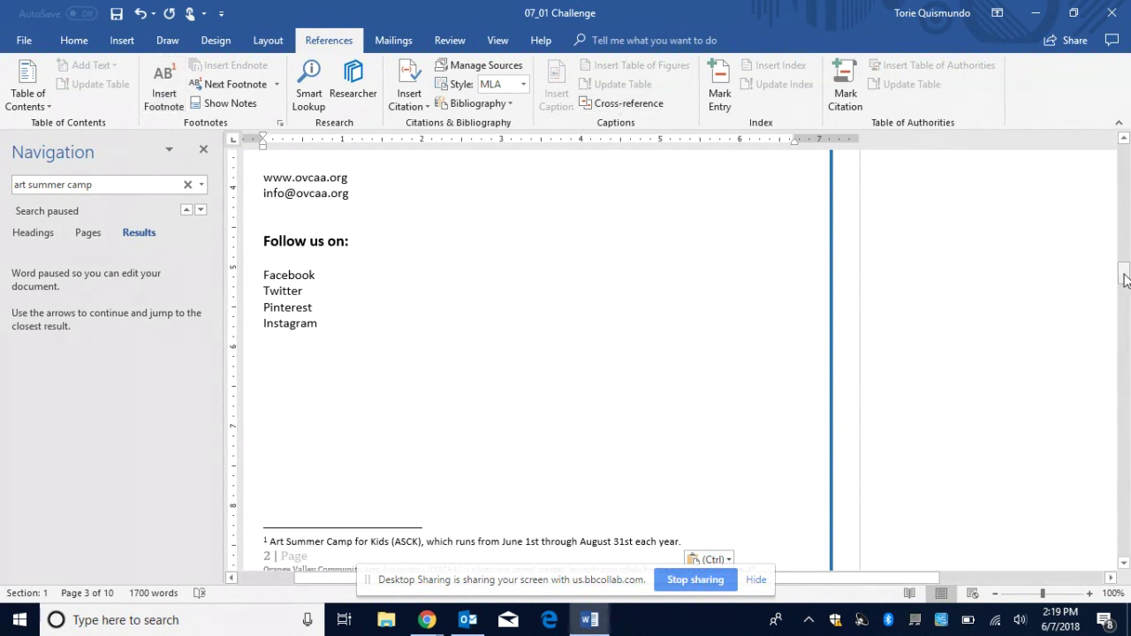
Copy the [Events.txt] placeholder name from the Insert text objective in the instructions table and search the document for it.
left_click_drag(1125, 279, 1111, 430)
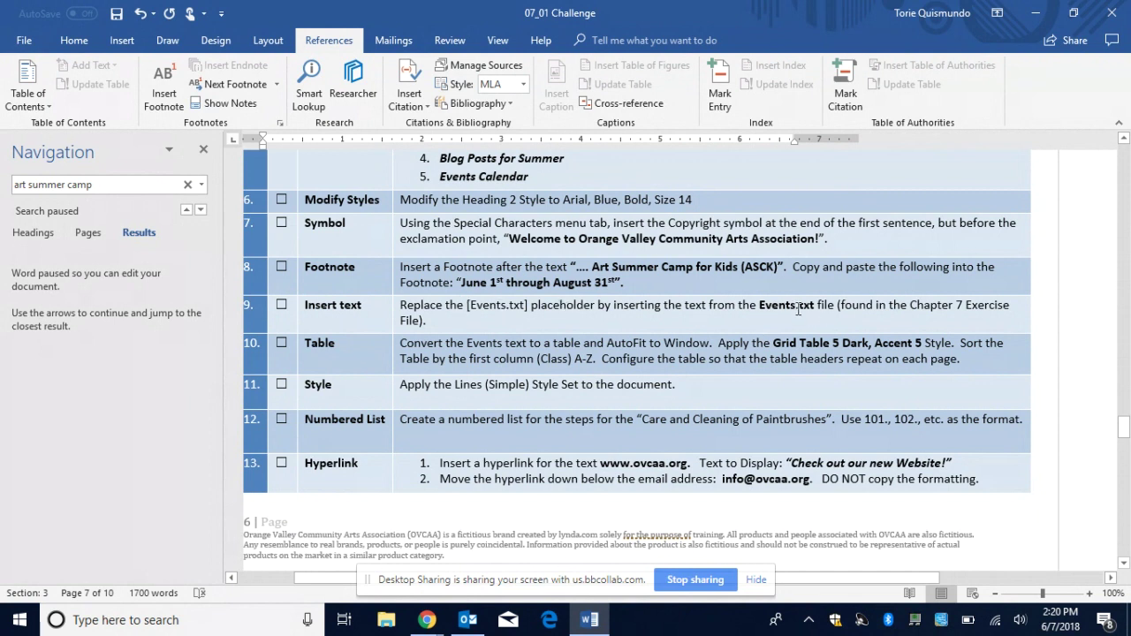
left_click(100, 188)
left_click_drag(15, 185, 130, 190)
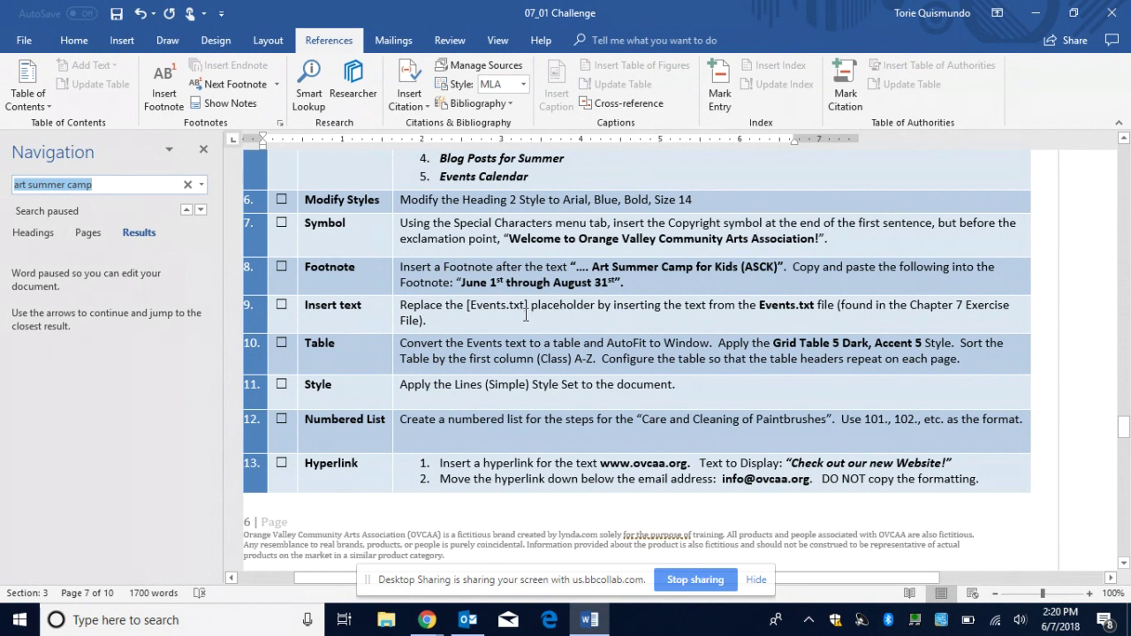
left_click_drag(527, 309, 468, 309)
key("ctrl+c")
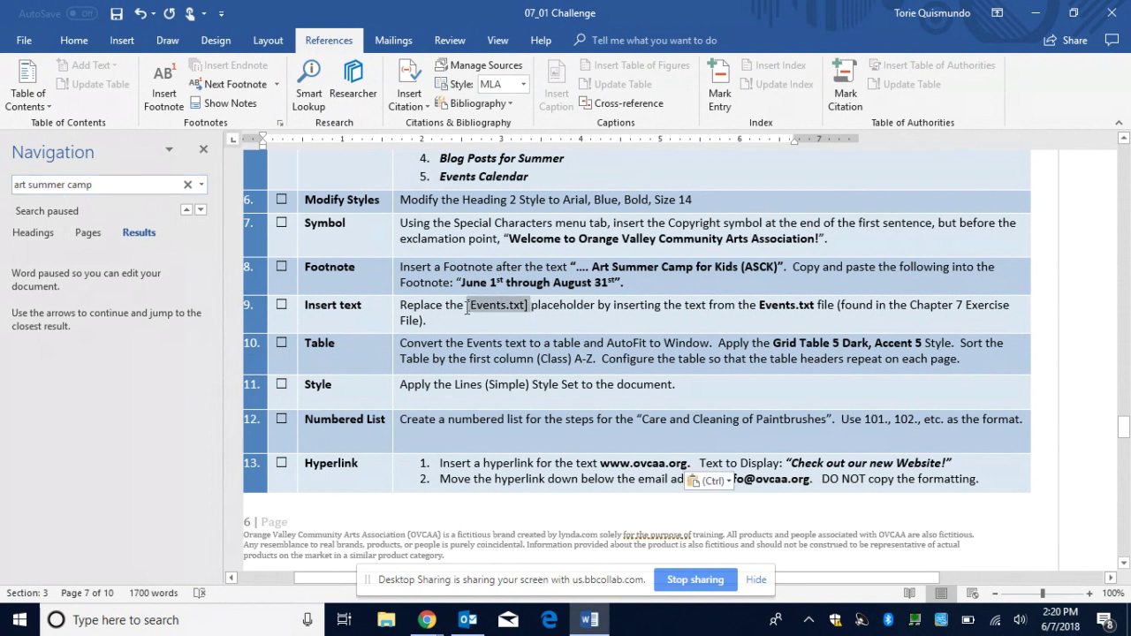
left_click(85, 189)
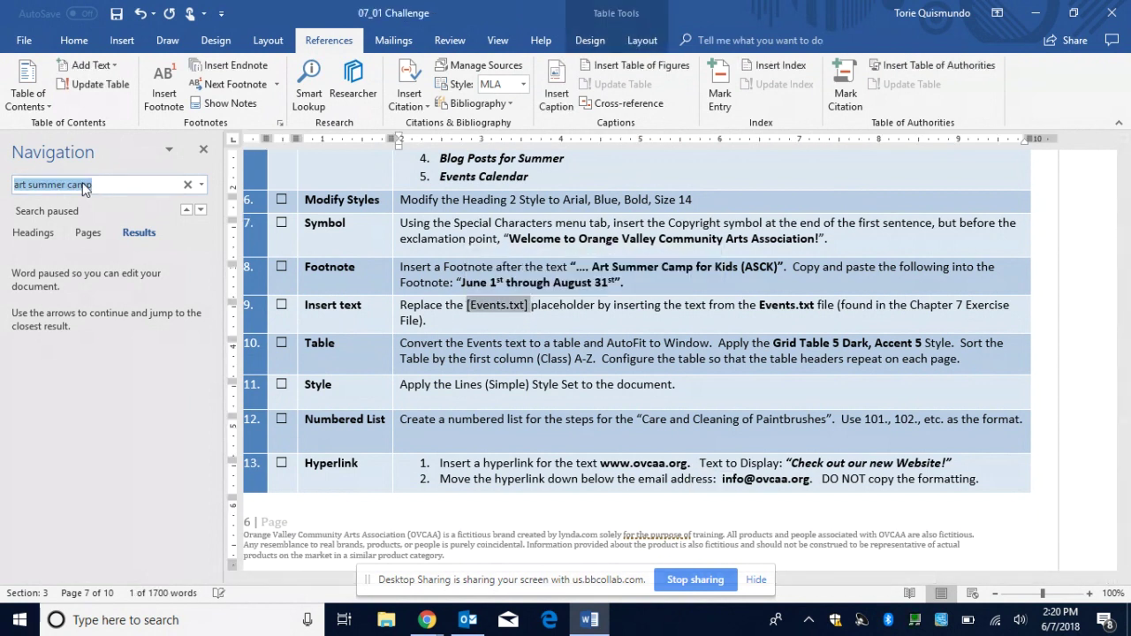
key("ctrl+v")
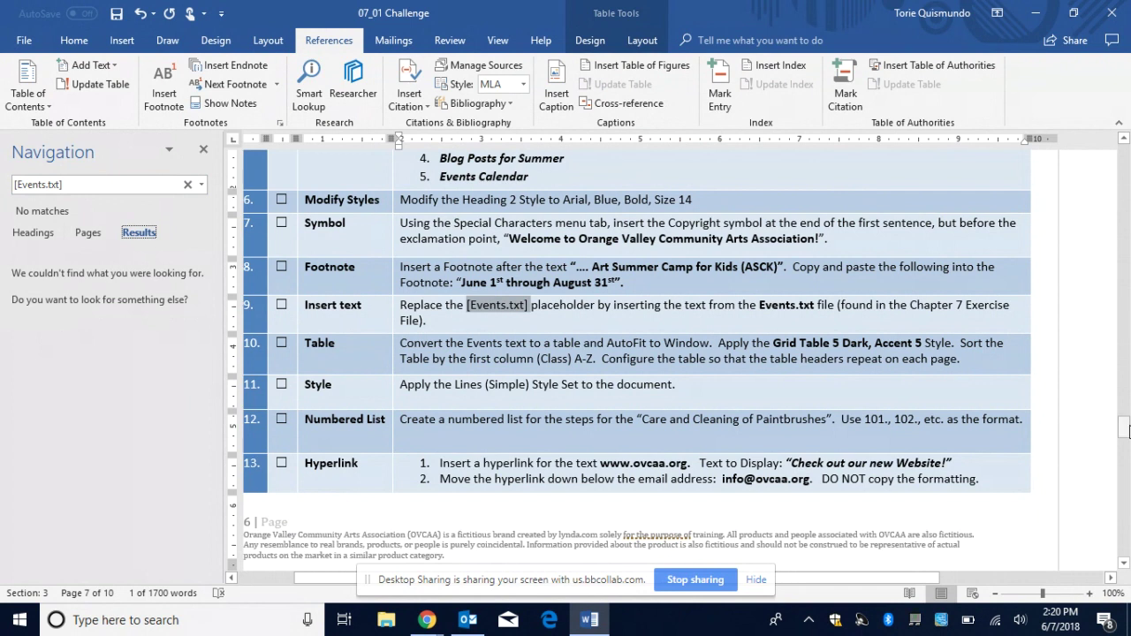
Delete the [Events.txt] placeholder under the Events Calendar heading.
left_click_drag(1124, 430, 239, 349)
left_click(313, 368)
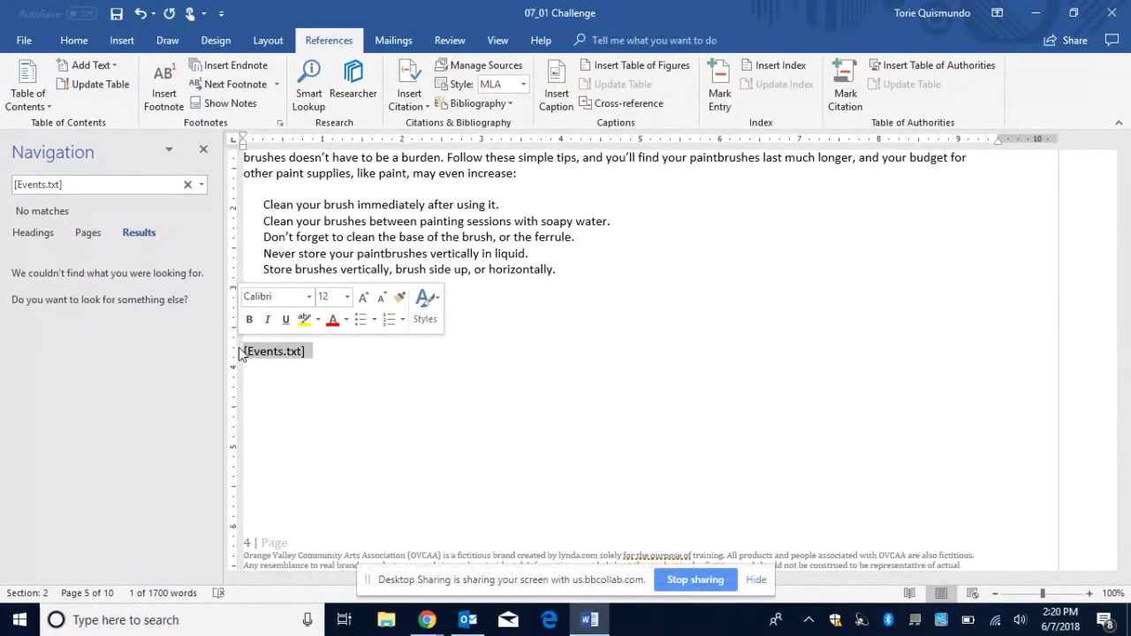
key("Delete")
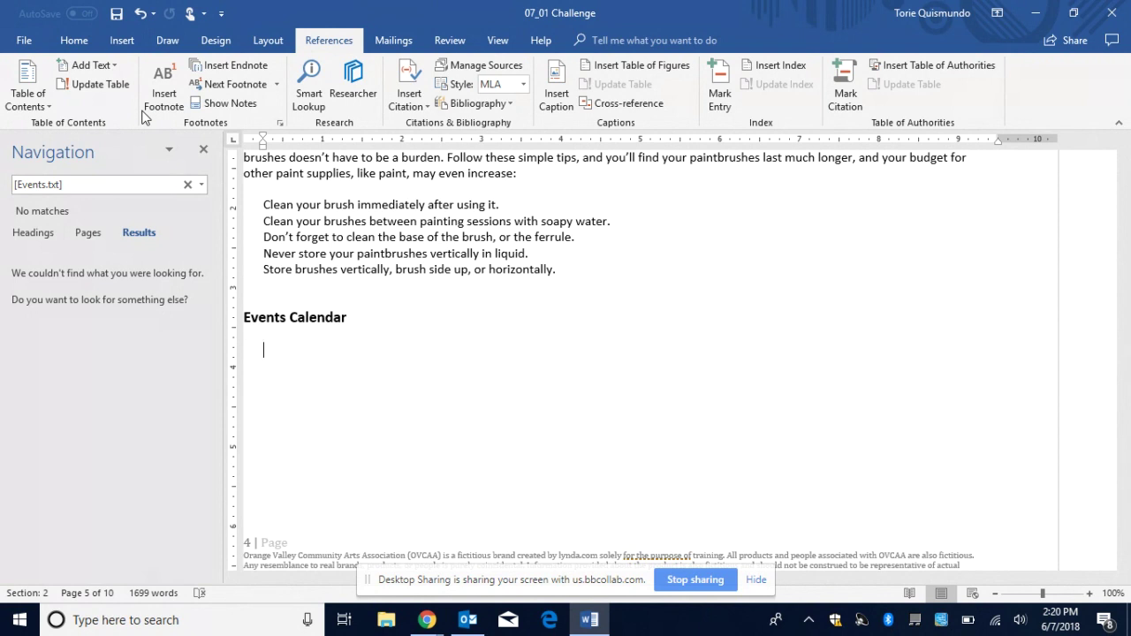
Start inserting text from a file under the Events Calendar heading and browse to the Word Challenge folder on the Desktop.
left_click(127, 44)
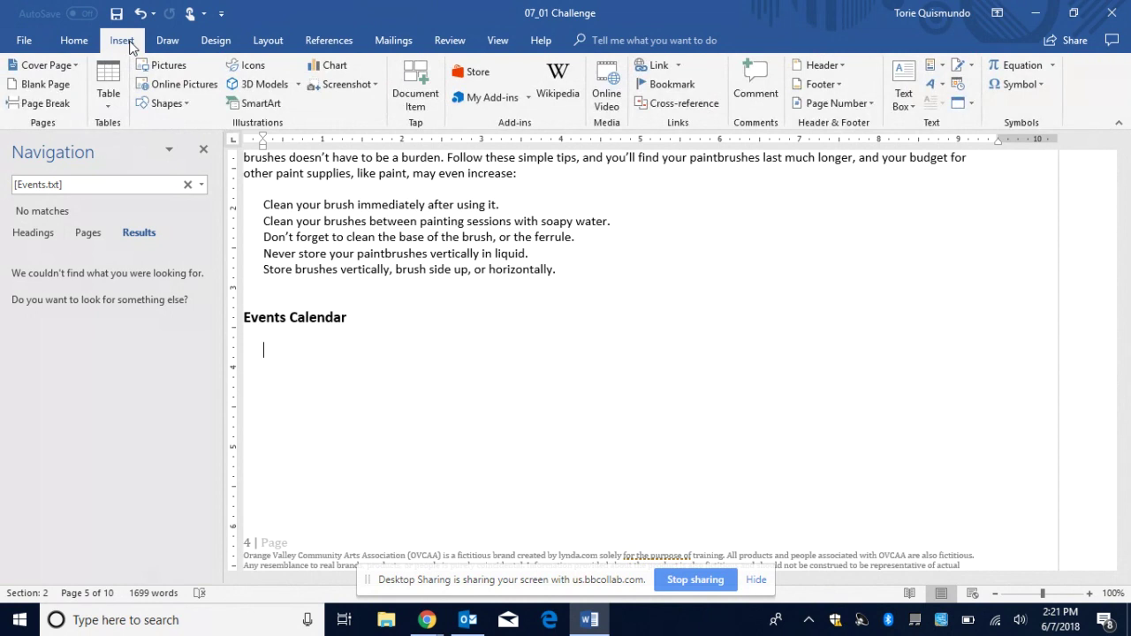
left_click(972, 104)
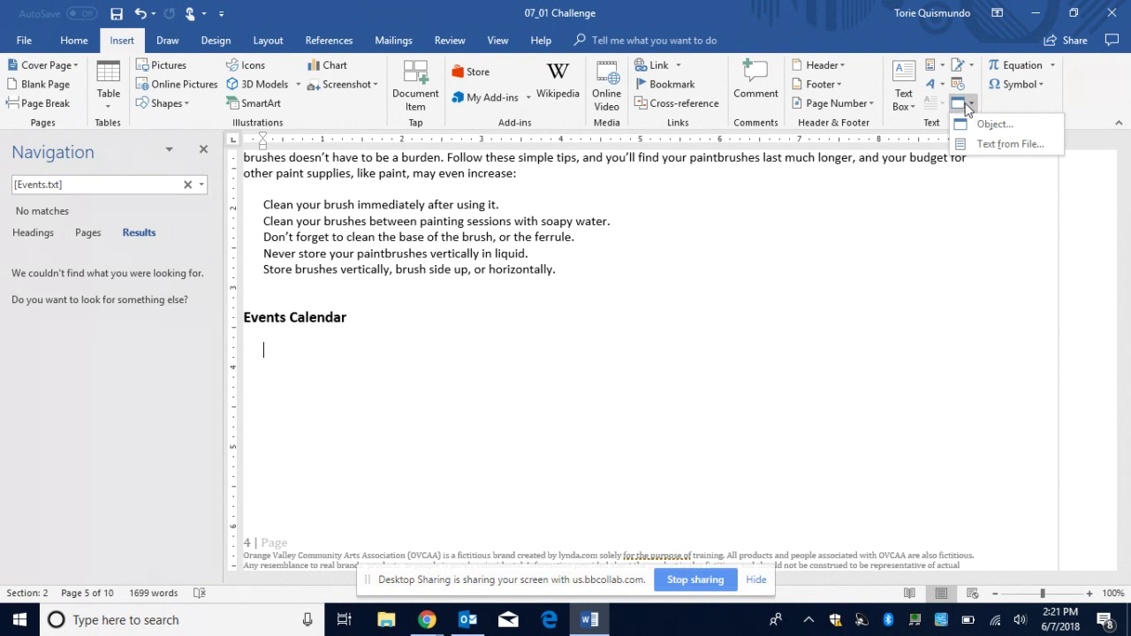
left_click(975, 145)
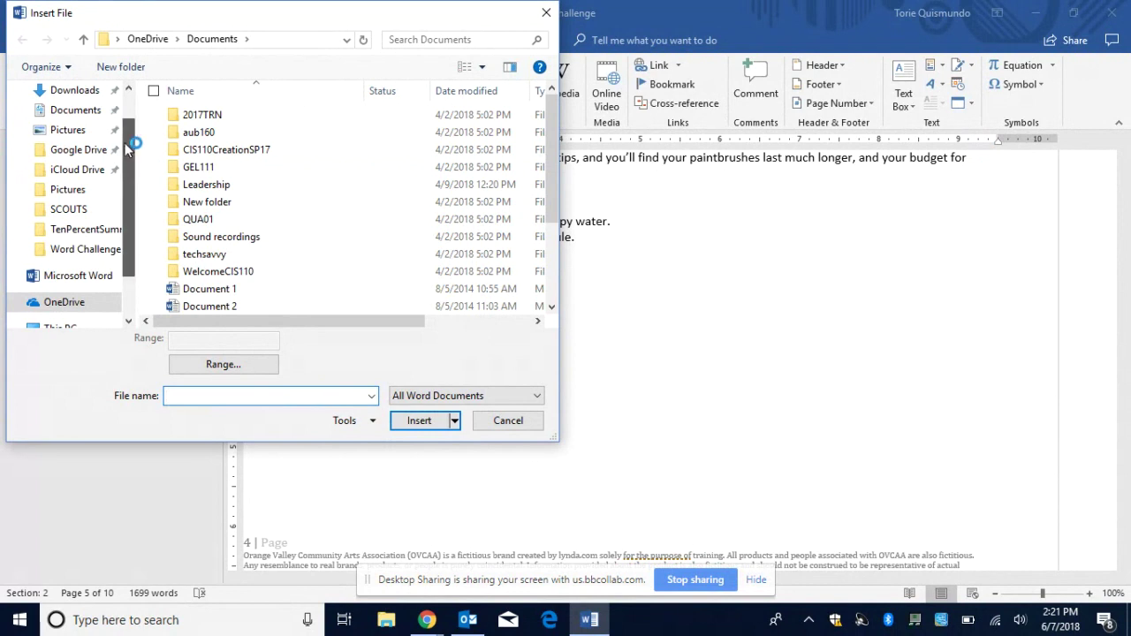
scroll(127, 150, "up", 1)
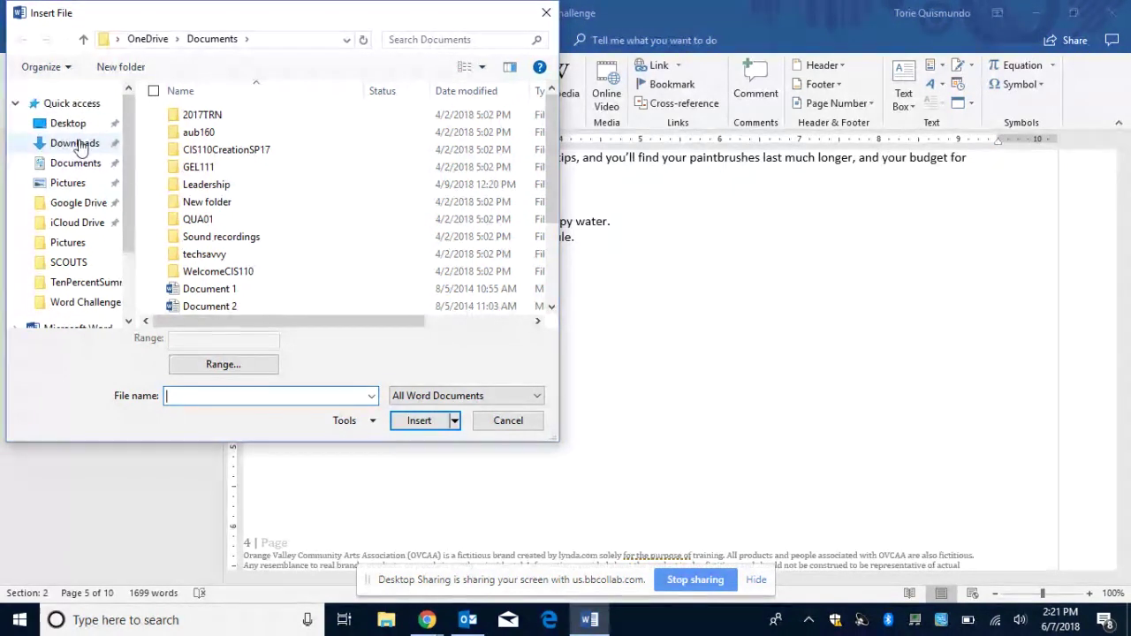
left_click(68, 123)
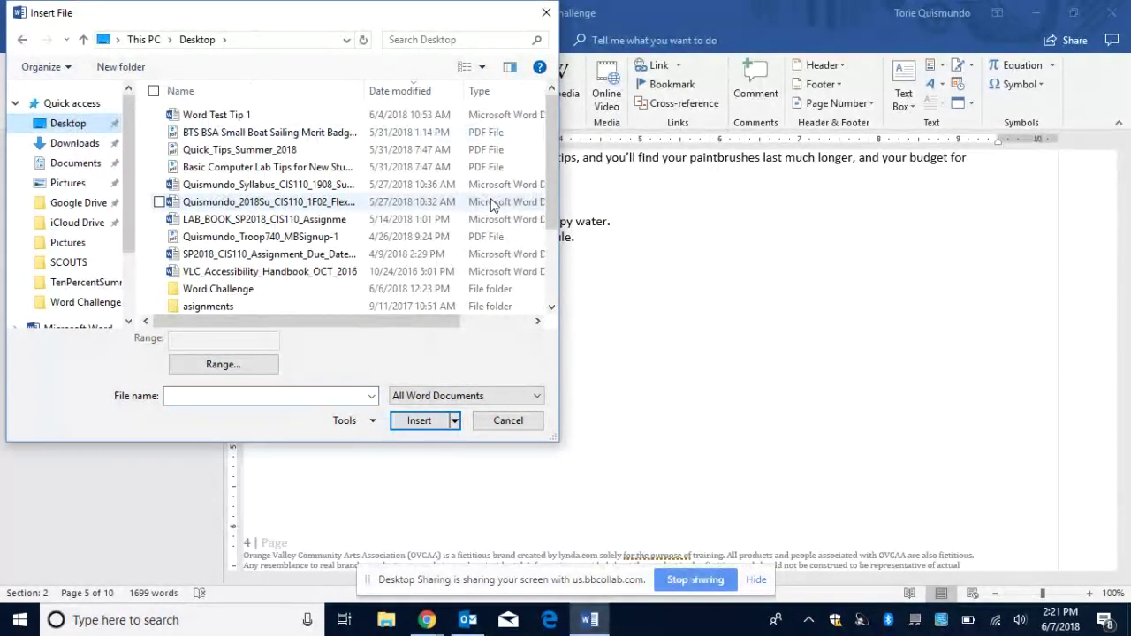
double_click(217, 292)
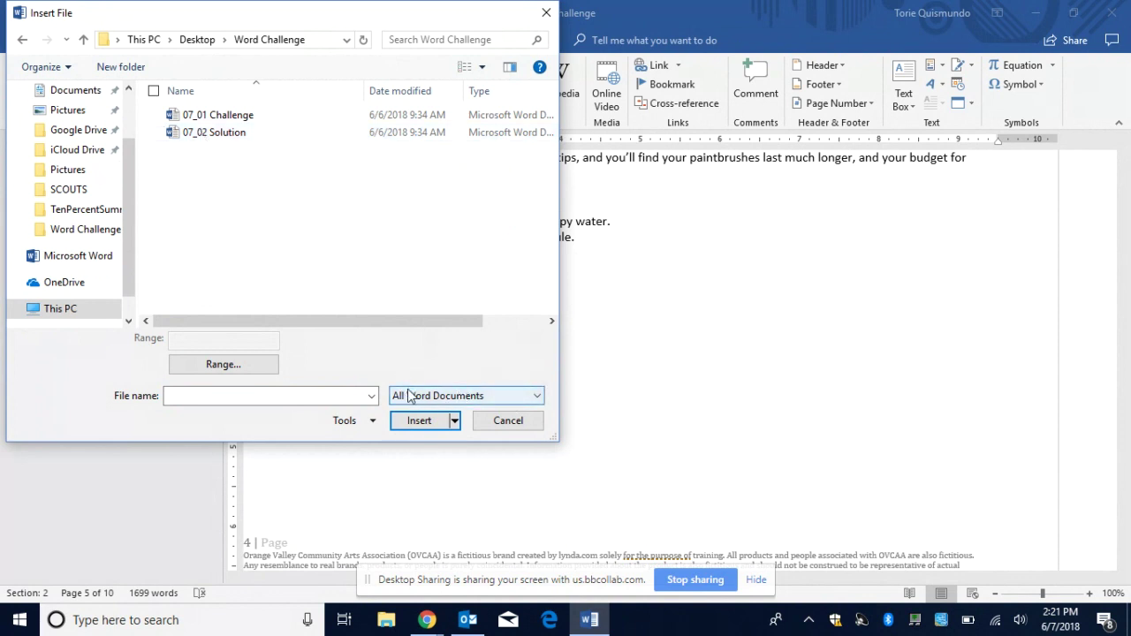
List all file types and insert the contents of the Events text document under the Events Calendar heading.
left_click(538, 397)
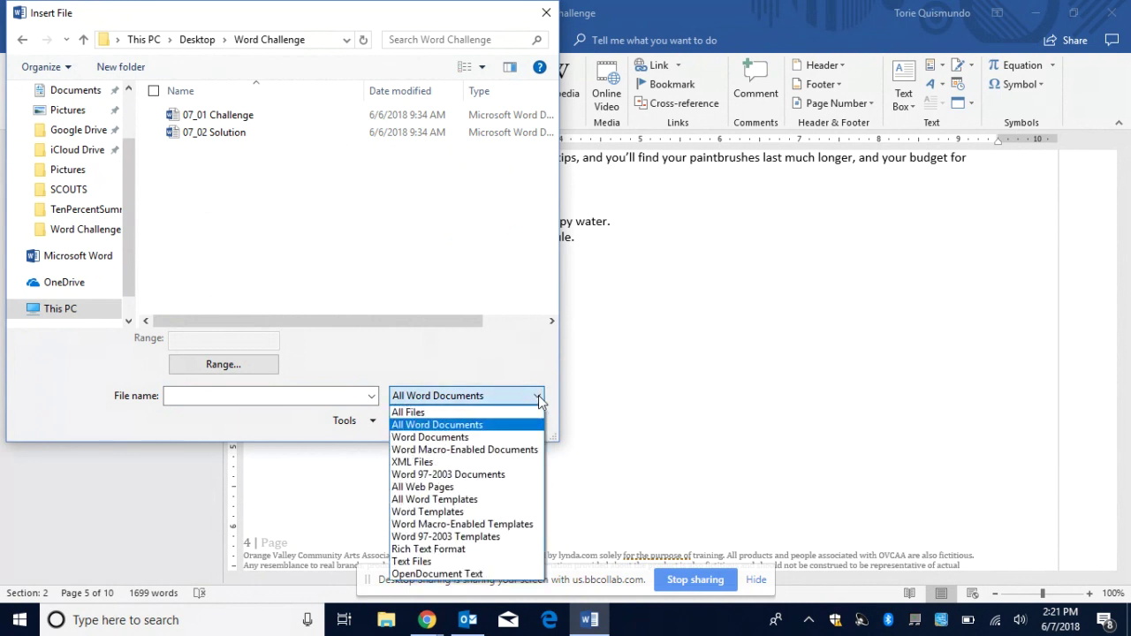
left_click(493, 307)
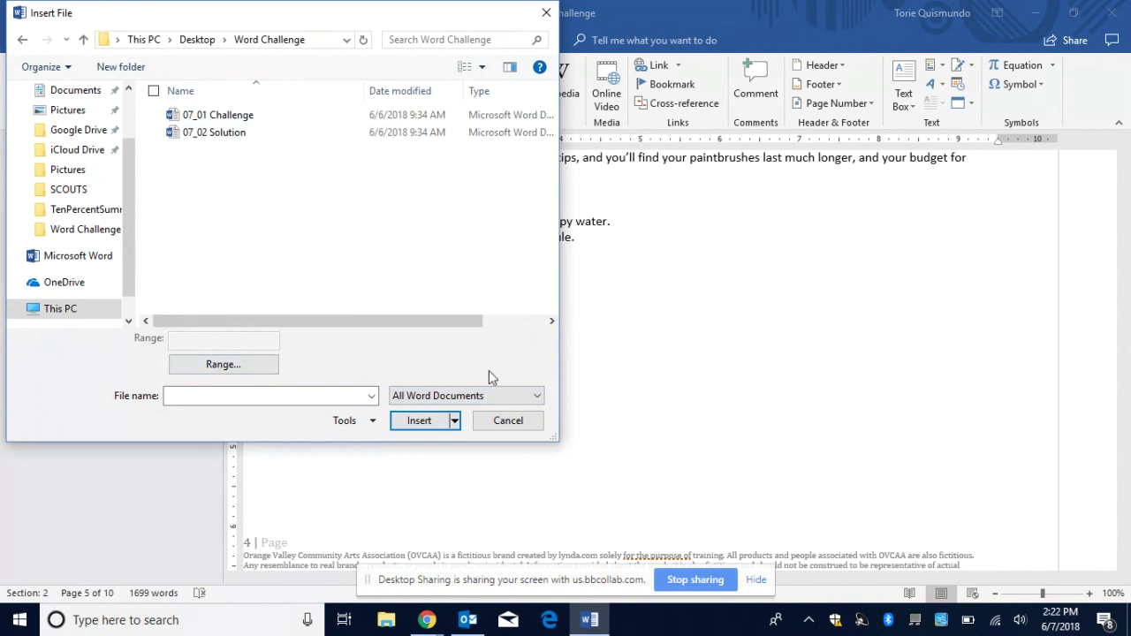
left_click(536, 396)
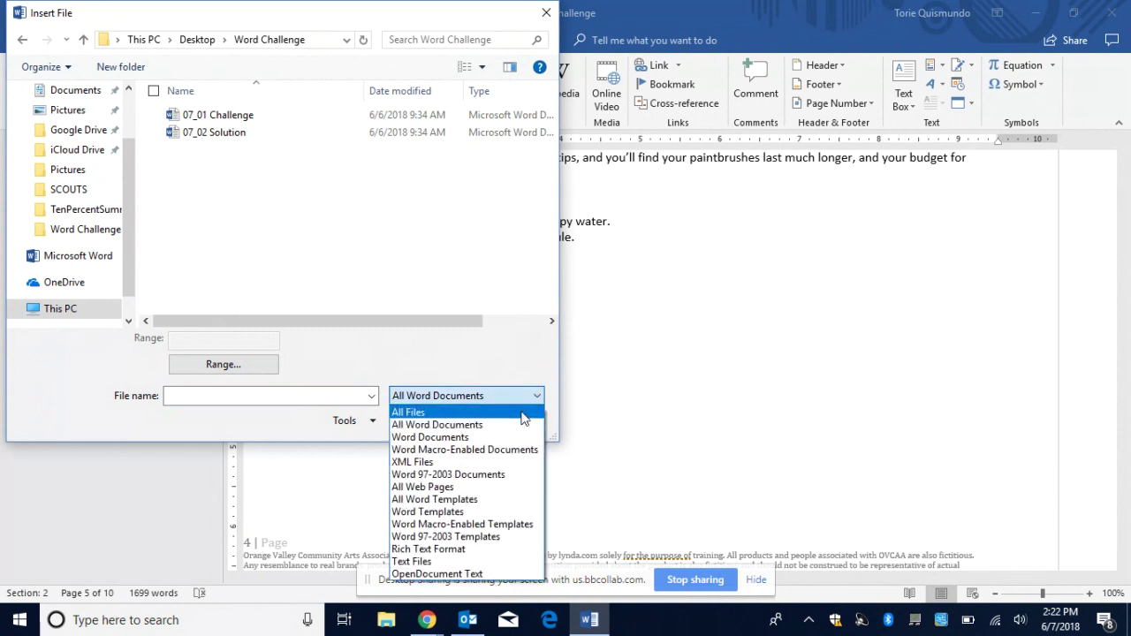
left_click(523, 413)
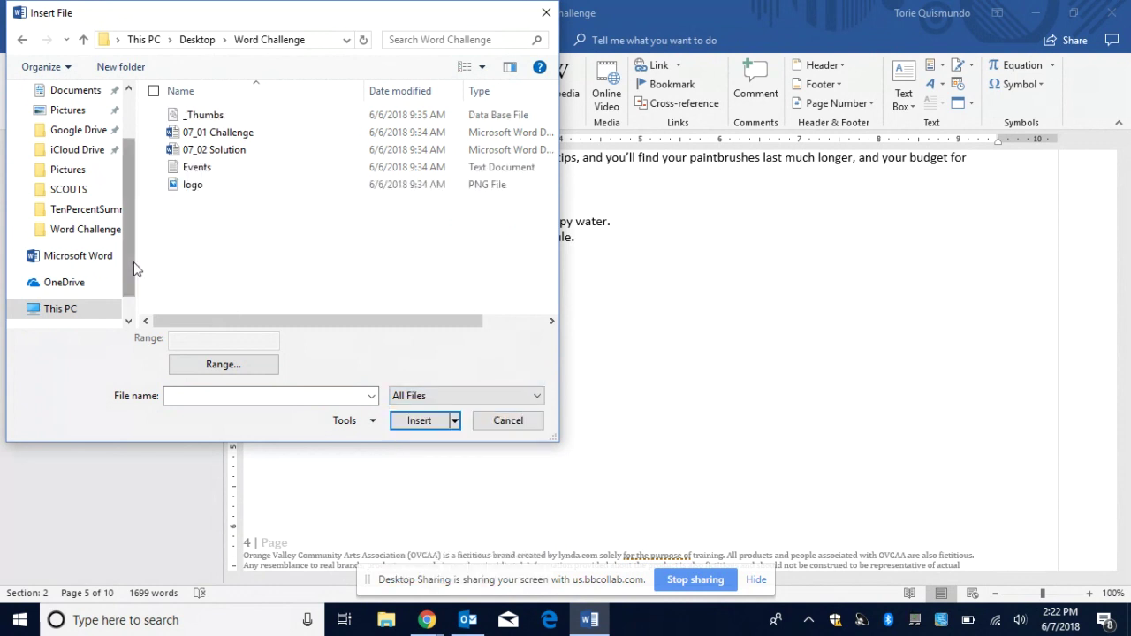
left_click(202, 171)
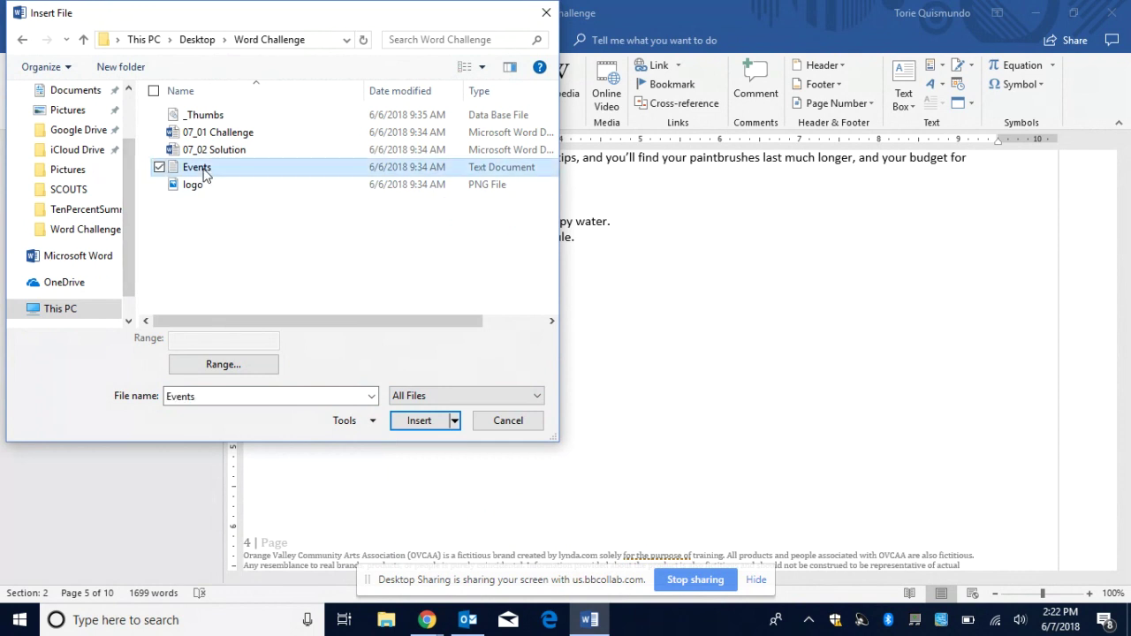
double_click(202, 172)
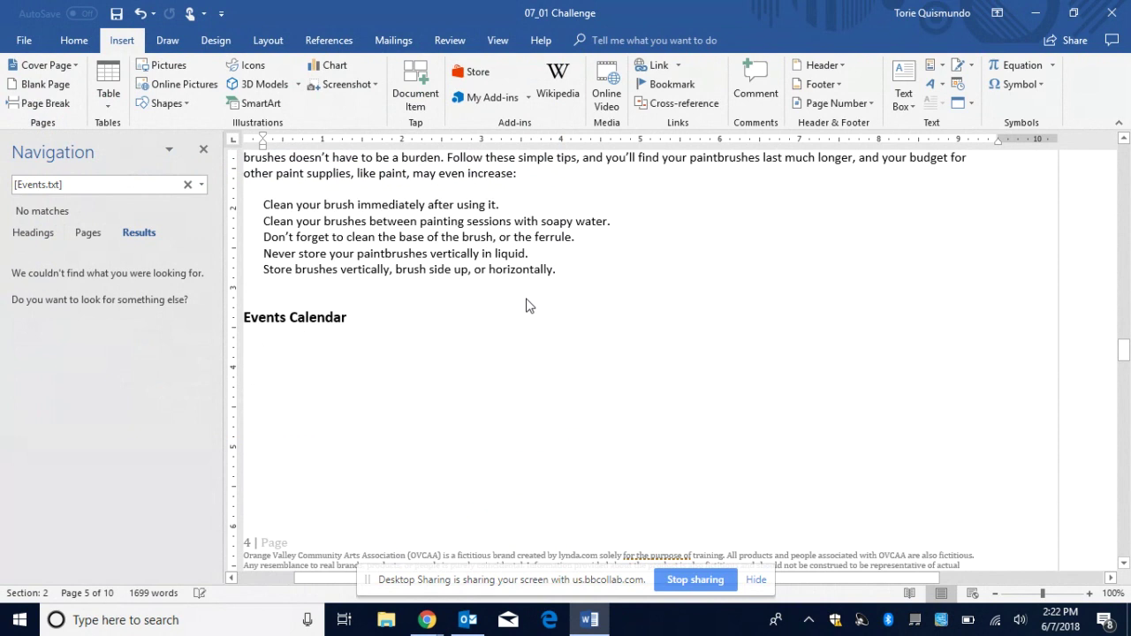
type("Class,Day,Data,Time,Instructor,Room,Building Watercolor 2,Saturday,June 20,10 am to 5 pm,Roy Wickardson,Art Recreation Room,Orange Valley Community Center Drawing Hands,Wednesday,June 17,7 pm to 10 pm,Franz Holmes,Art Room 117,Orange Valley High School Recycled Scrap Art,Saturday,June 13,10 am to 3 pm,Laura Stout,Art Recreation Room,Orange Valley Community Center Faces of Dog Art Exhibit,Saturday,May 2,Jenny Rogen,Orange Valley Art Gallery Oil Painting Basics,Saturday,April 25 ,1 pm to 4 pm,Jane Mitchell,Art Recreation Room,Orange Valley Community Center")
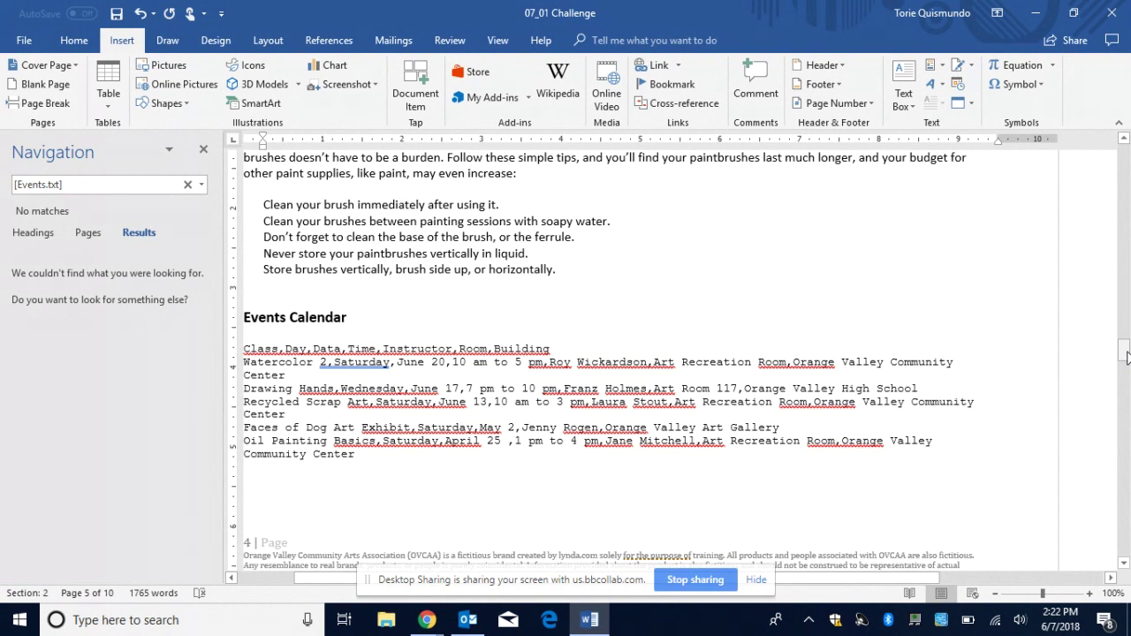
Move the Events Calendar heading to the end of the paintbrush paragraph and "brush im" from the first list item to after the last one.
left_click_drag(1125, 356, 1125, 352)
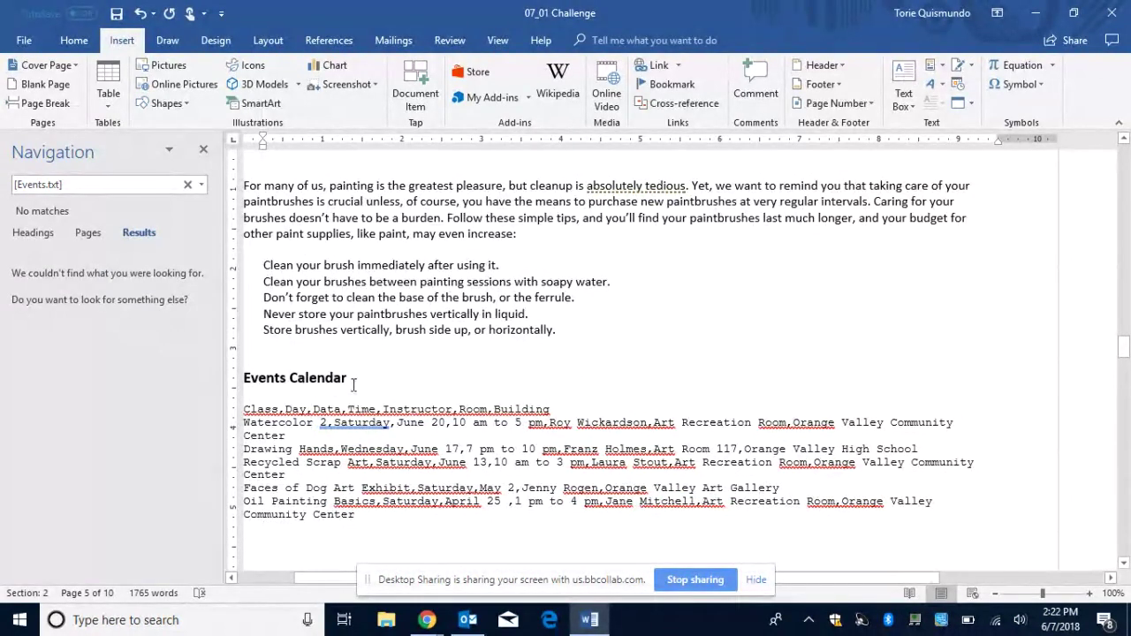
left_click_drag(354, 377, 258, 386)
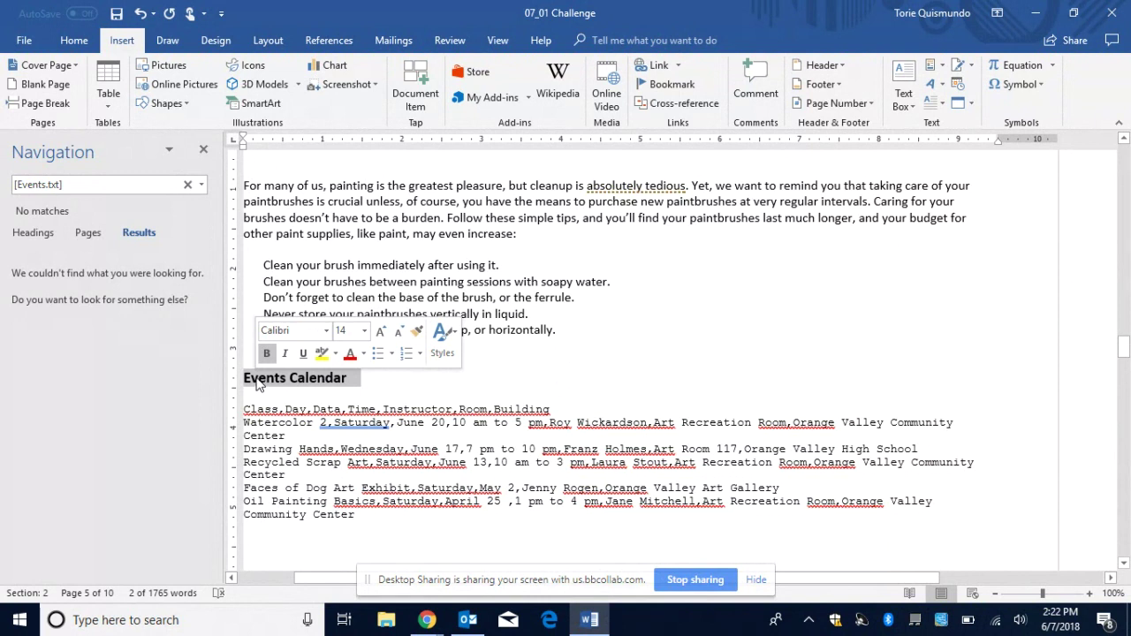
left_click_drag(257, 381, 524, 232)
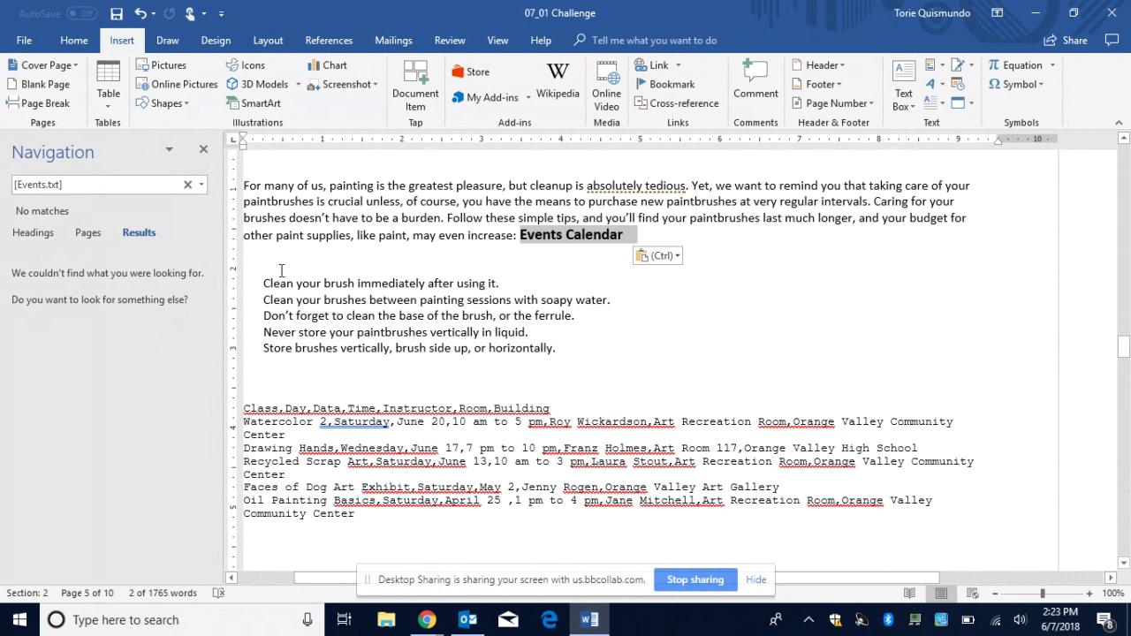
mouse_move(265, 283)
left_mouse_down()
mouse_move(374, 284)
mouse_move(397, 220)
mouse_move(377, 219)
left_mouse_up()
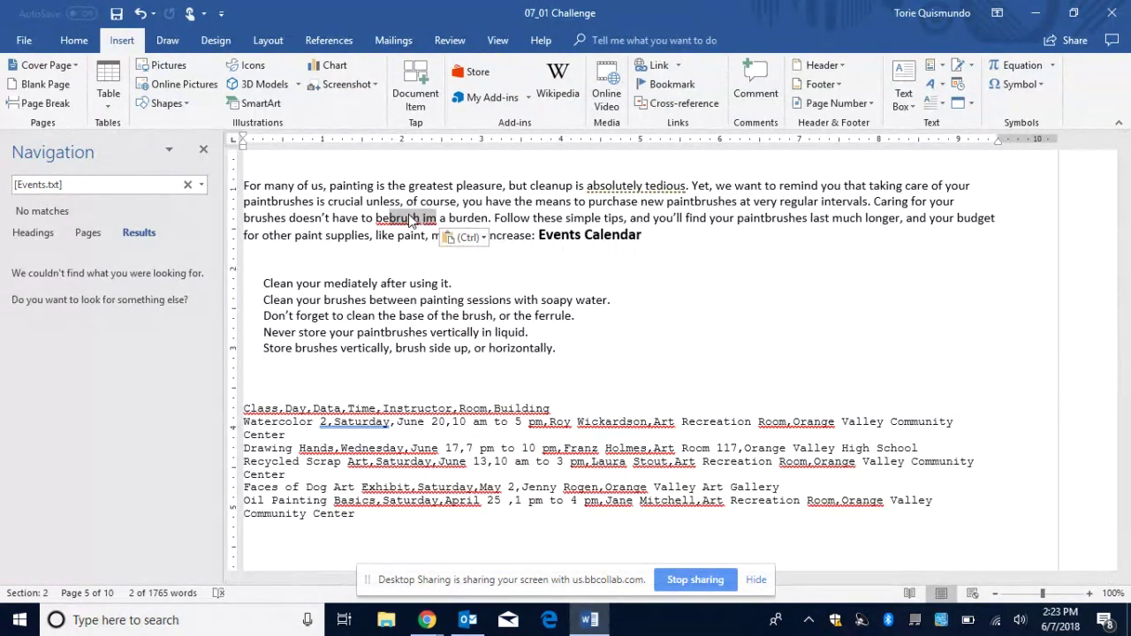
mouse_move(409, 220)
left_mouse_down()
mouse_move(482, 306)
mouse_move(605, 351)
left_mouse_up()
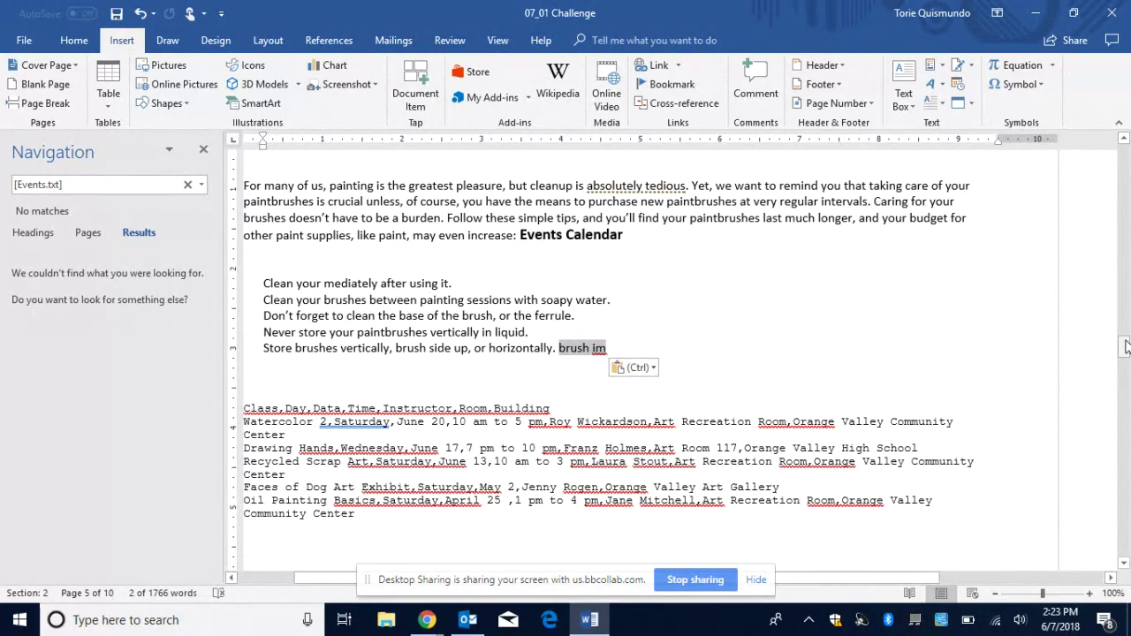
Review the objectives in the instructions table, check the Blackboard Collaborate session chat in Chrome, and return to the Word document.
left_click_drag(1126, 348, 1115, 417)
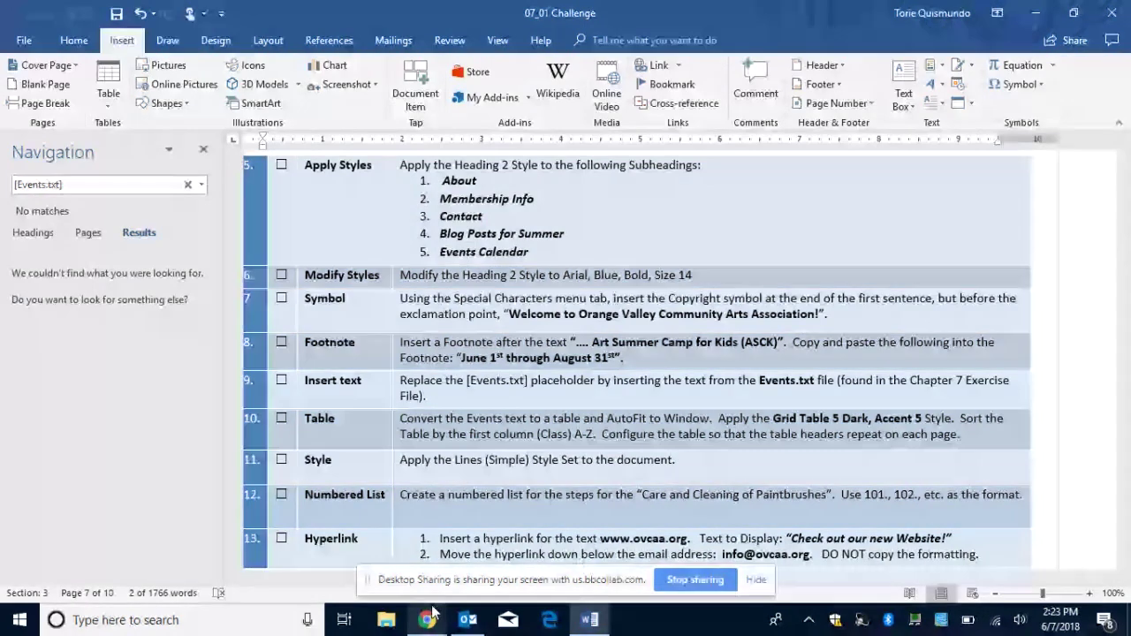
mouse_move(430, 620)
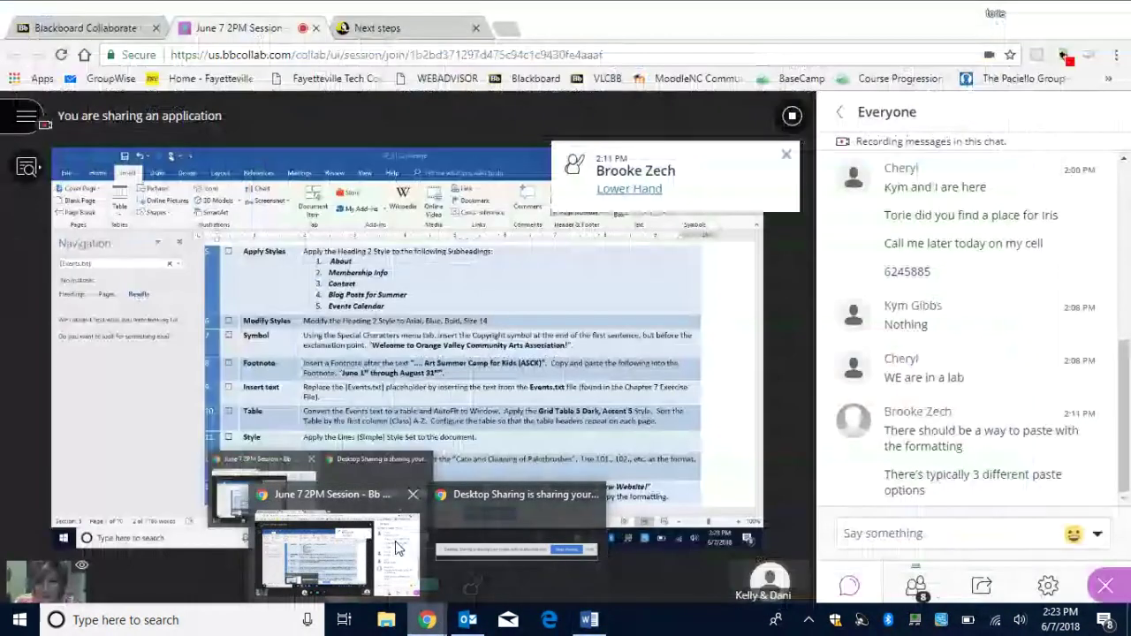
left_click(398, 547)
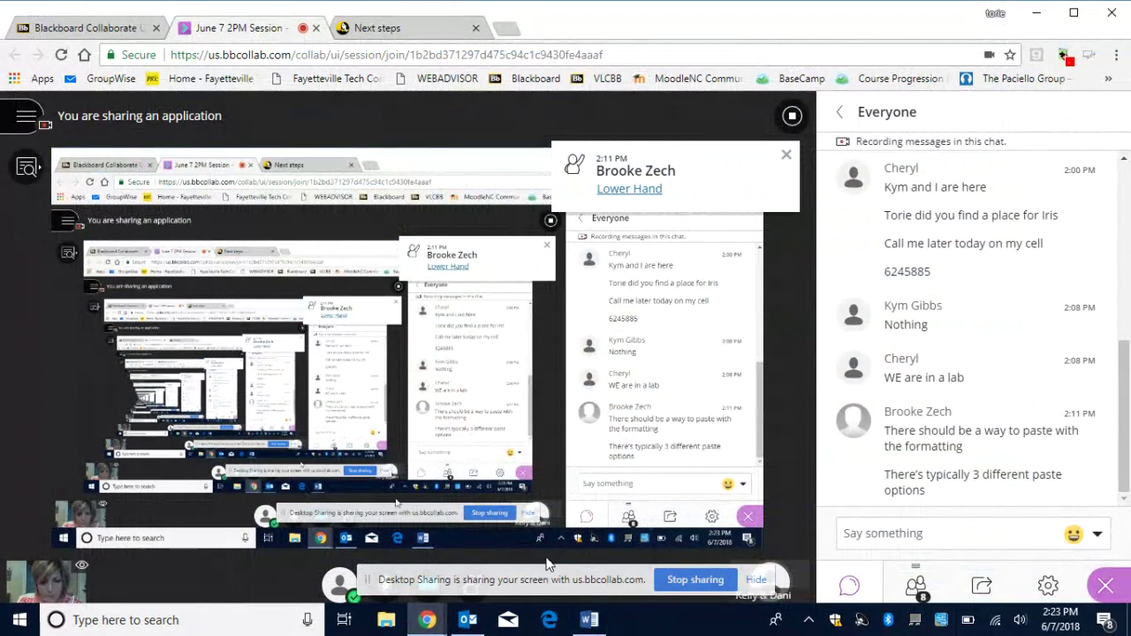
left_click(590, 621)
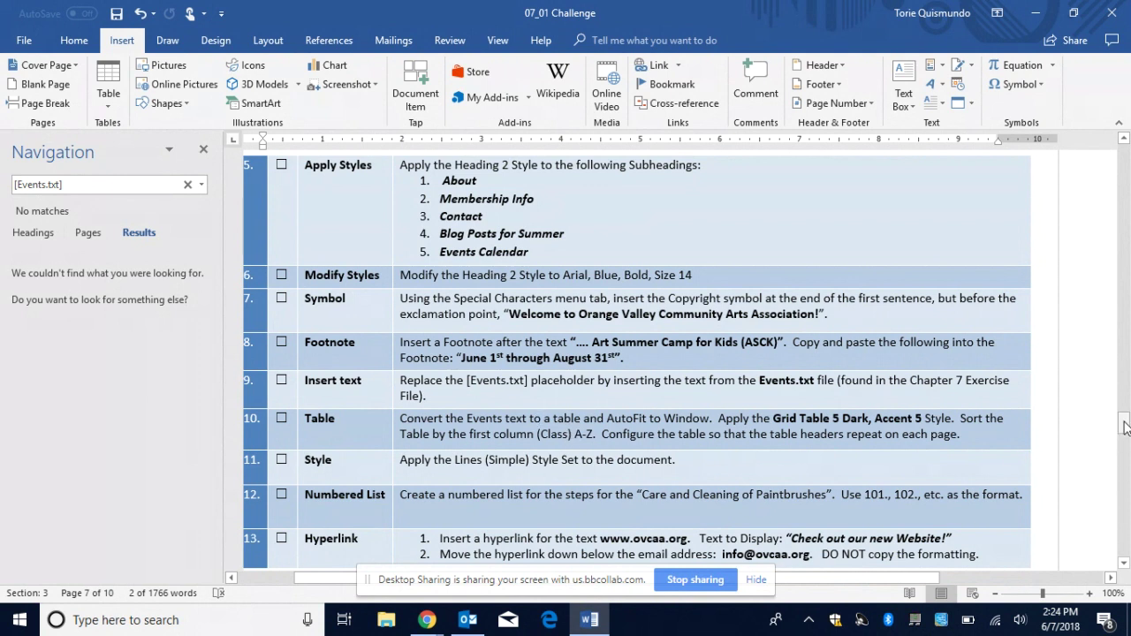
Find the table under the Blog Posts for Summer heading and select the whole table.
left_click_drag(1124, 427, 1115, 261)
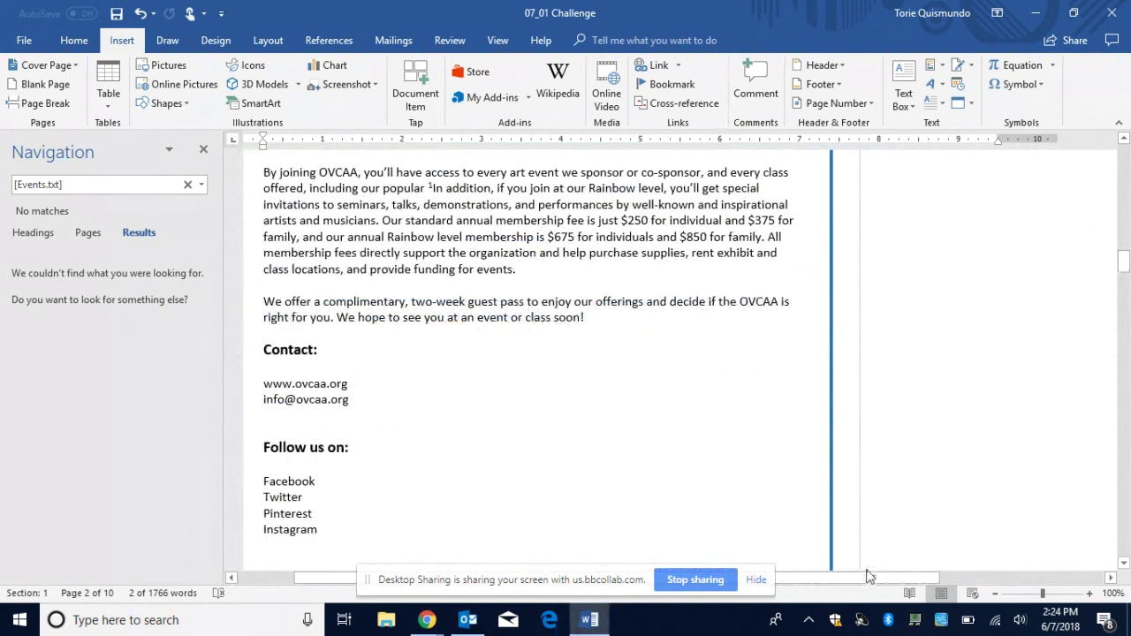
left_click_drag(864, 581, 762, 590)
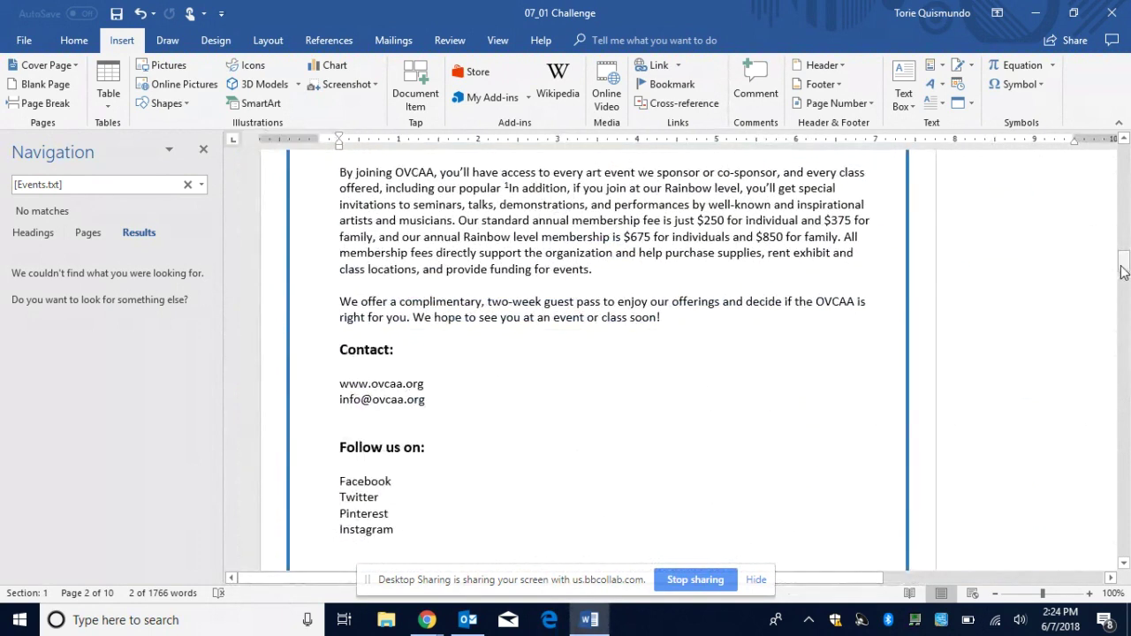
left_click_drag(1125, 265, 1126, 307)
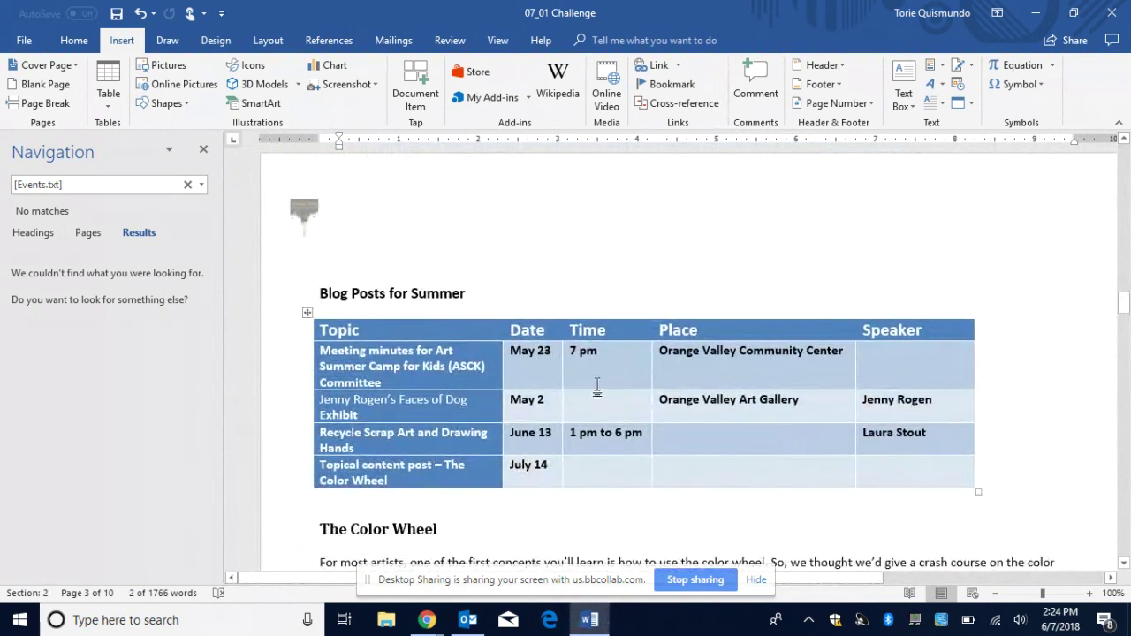
left_click(306, 314)
right_click(306, 314)
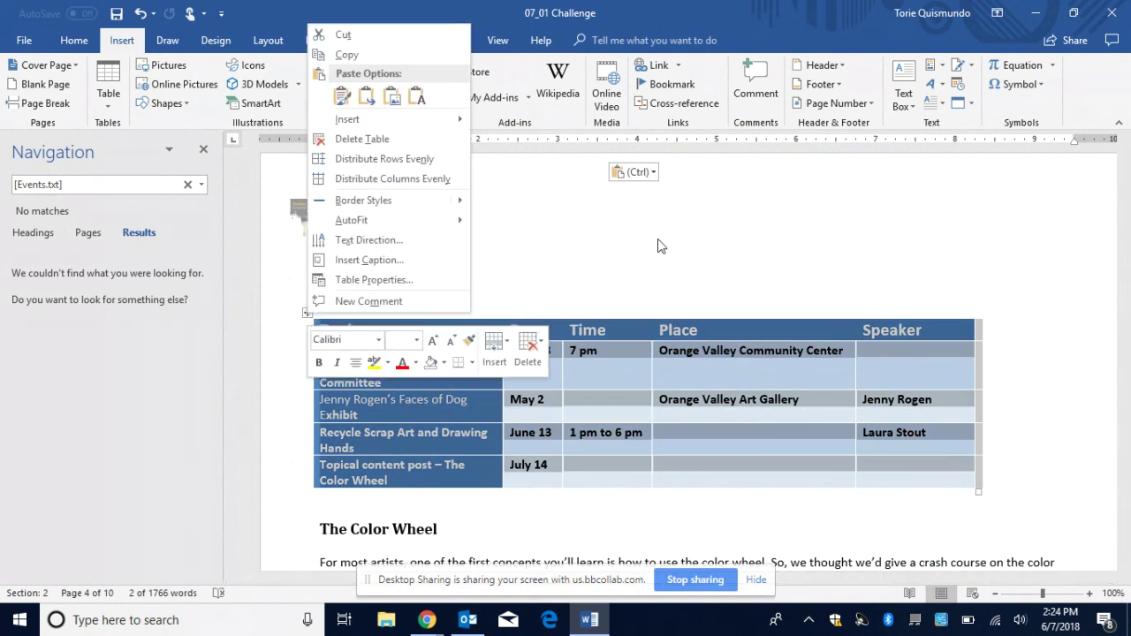
key("Escape")
left_click(307, 314)
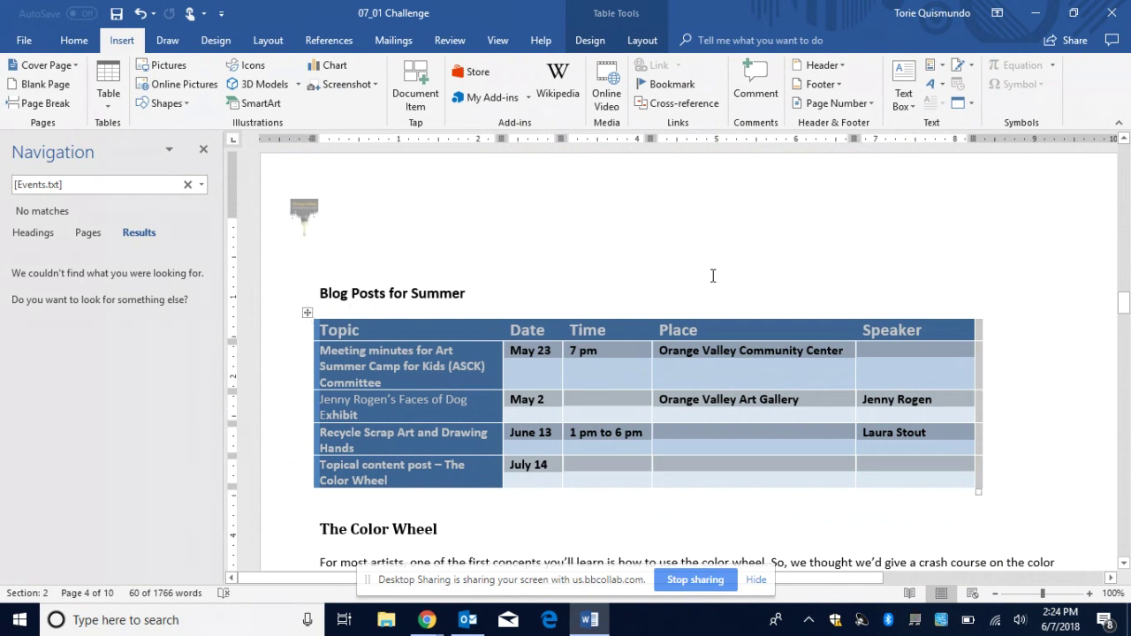
Show the AutoFit choices available for the selected Blog Posts for Summer table.
left_click(640, 43)
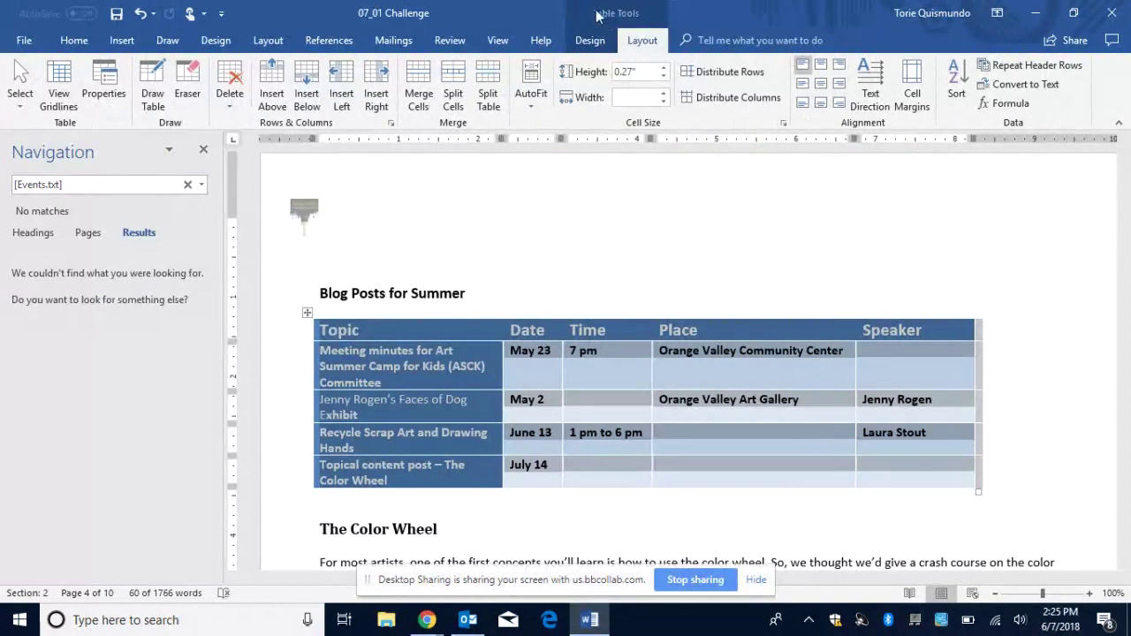
left_click(532, 110)
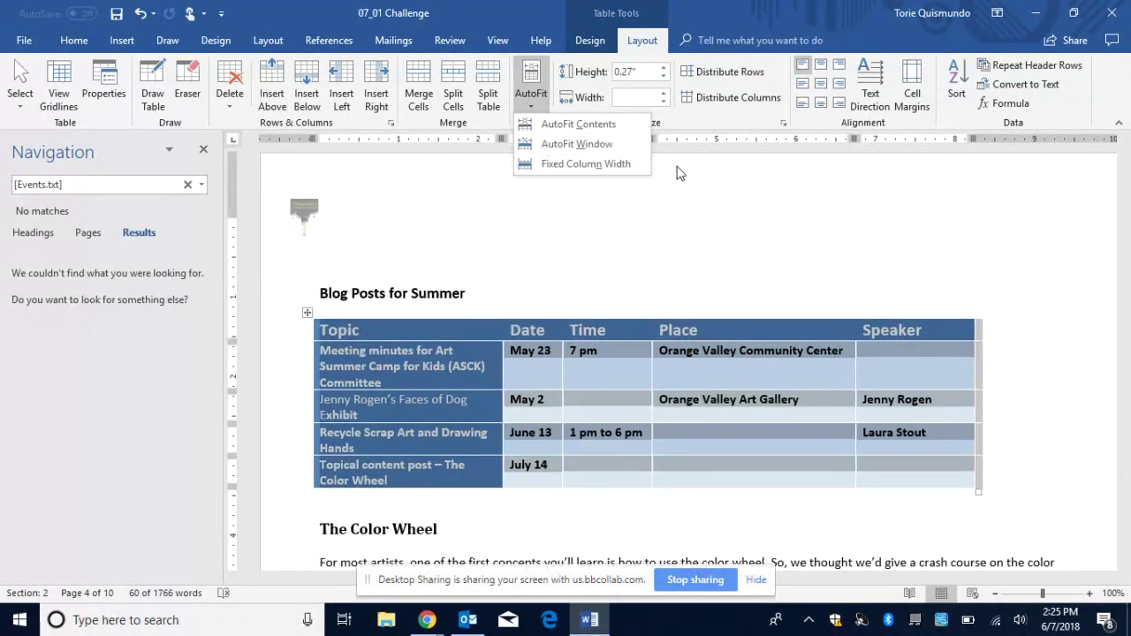
left_click(733, 209)
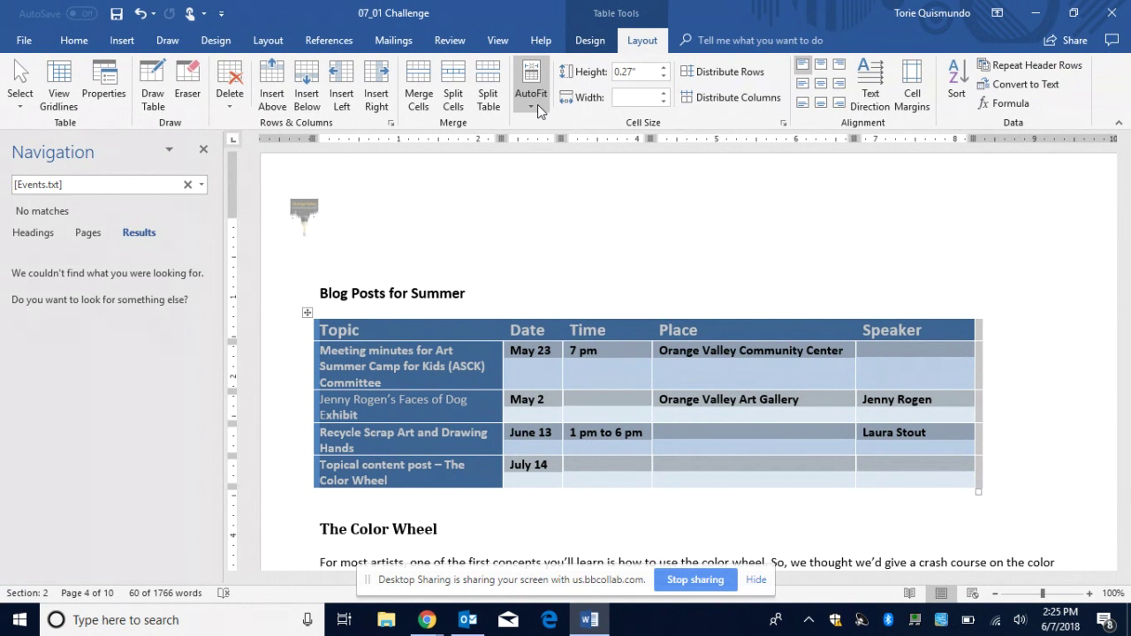
Examine the Blog Posts for Summer table's properties, including its default table options and its column, cell and alt text settings.
left_click(783, 124)
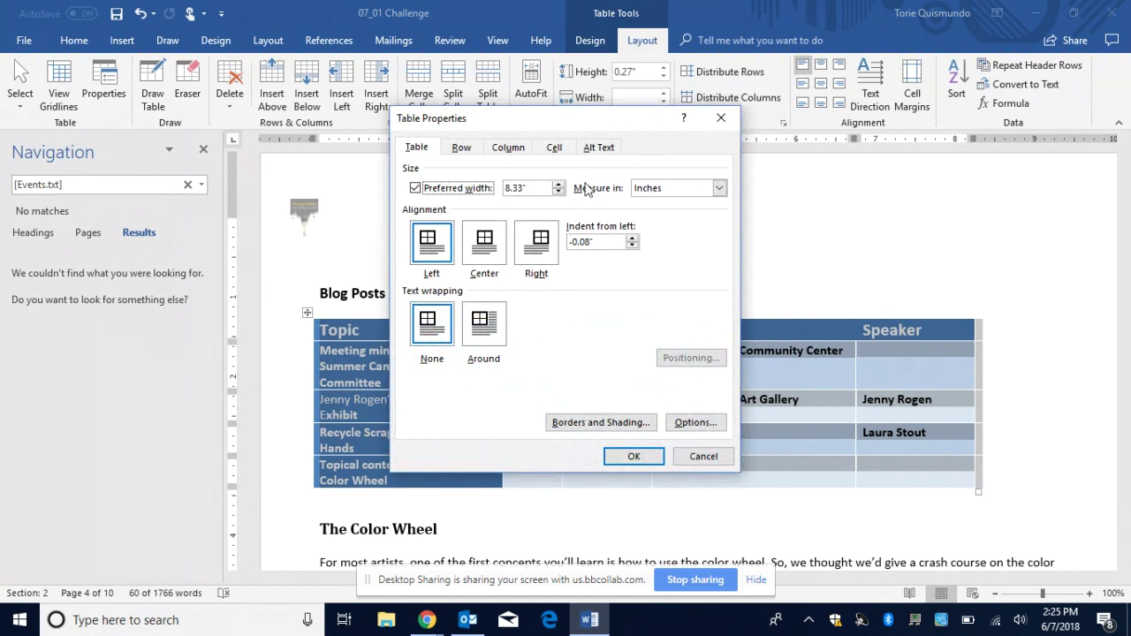
left_click(695, 424)
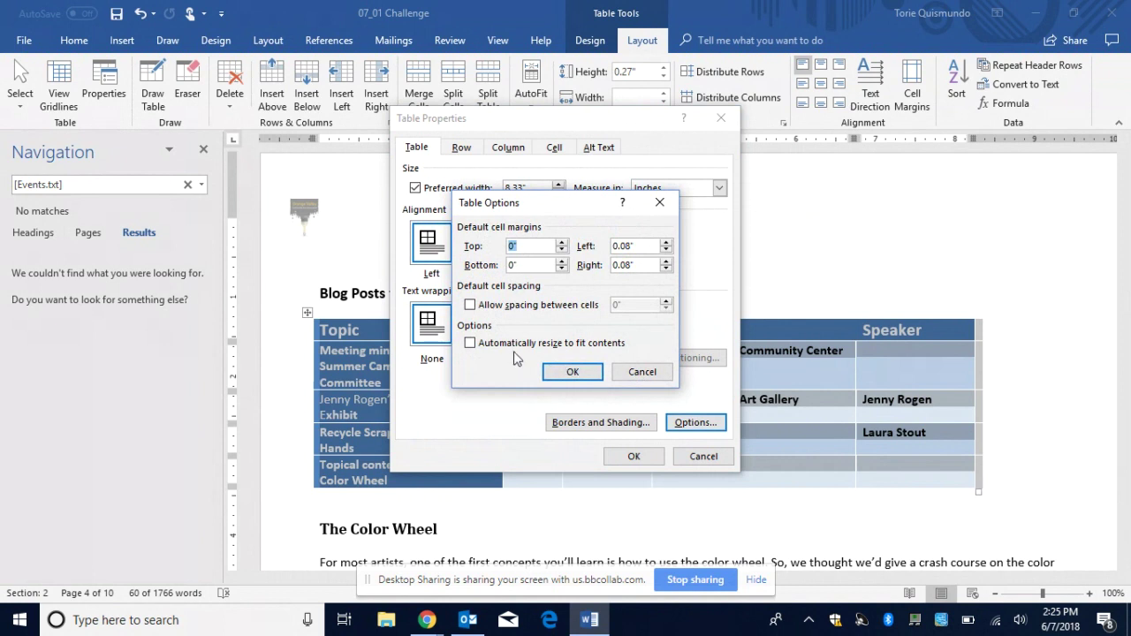
left_click(644, 373)
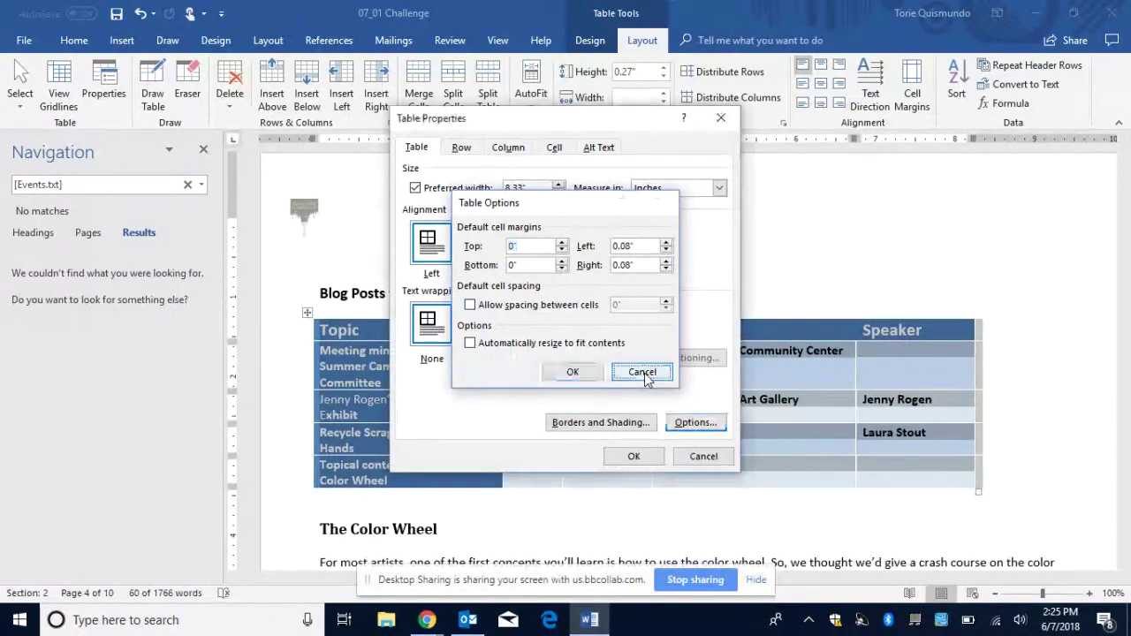
left_click(508, 152)
left_click(556, 150)
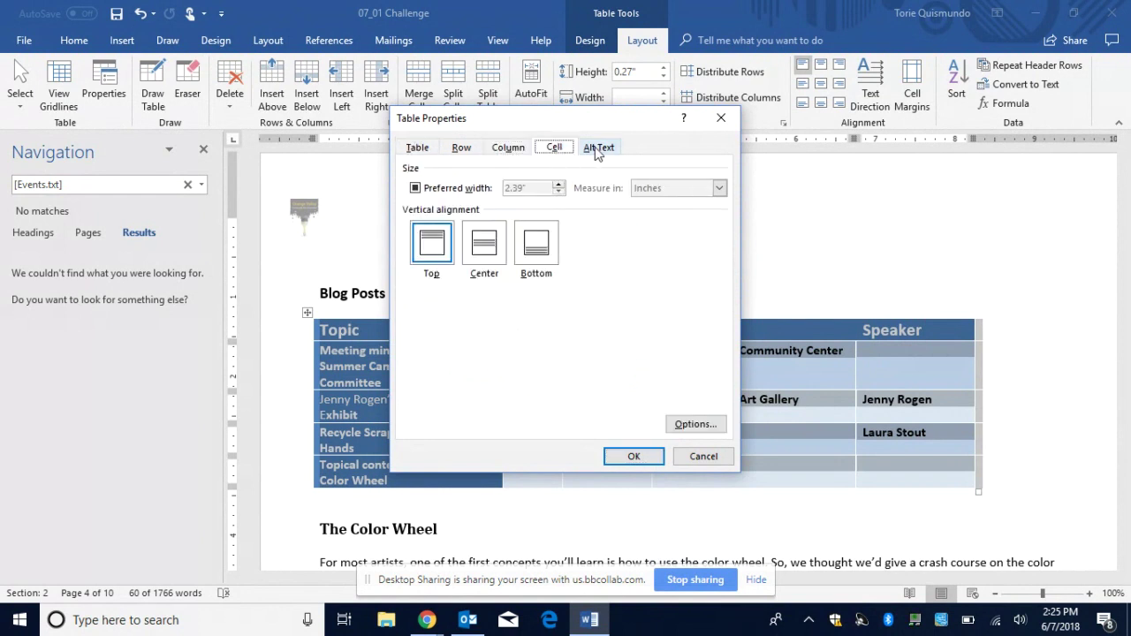
left_click(597, 148)
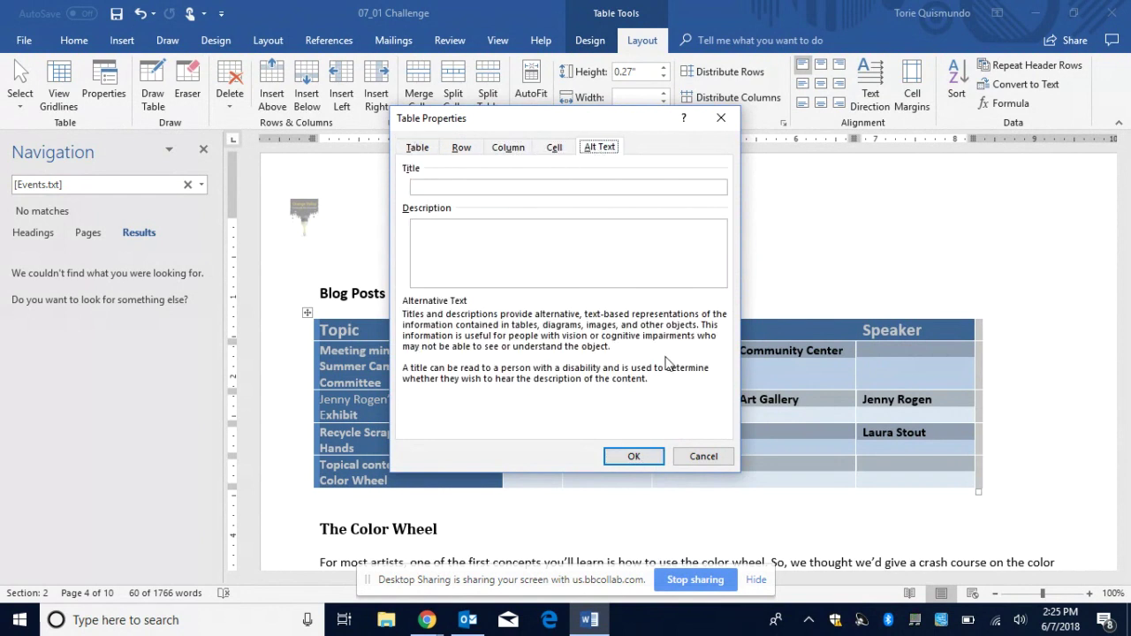
Review the table's row, column and cell properties, including the cell margin and text wrapping options, and return to the table-level settings.
left_click(416, 149)
left_click(460, 150)
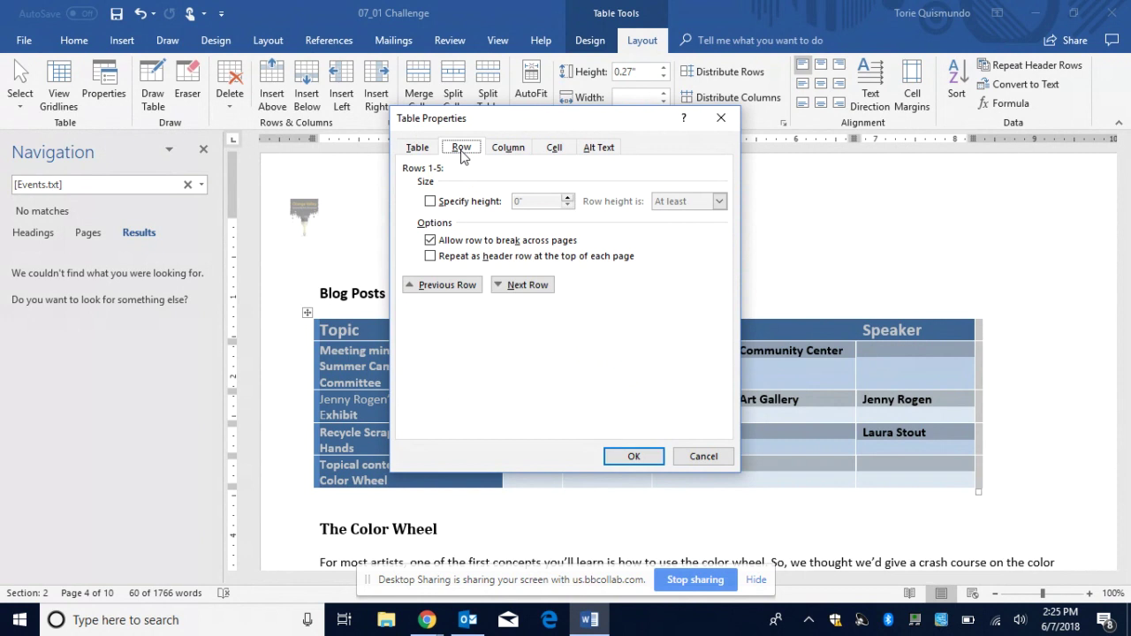
left_click(509, 152)
left_click(558, 150)
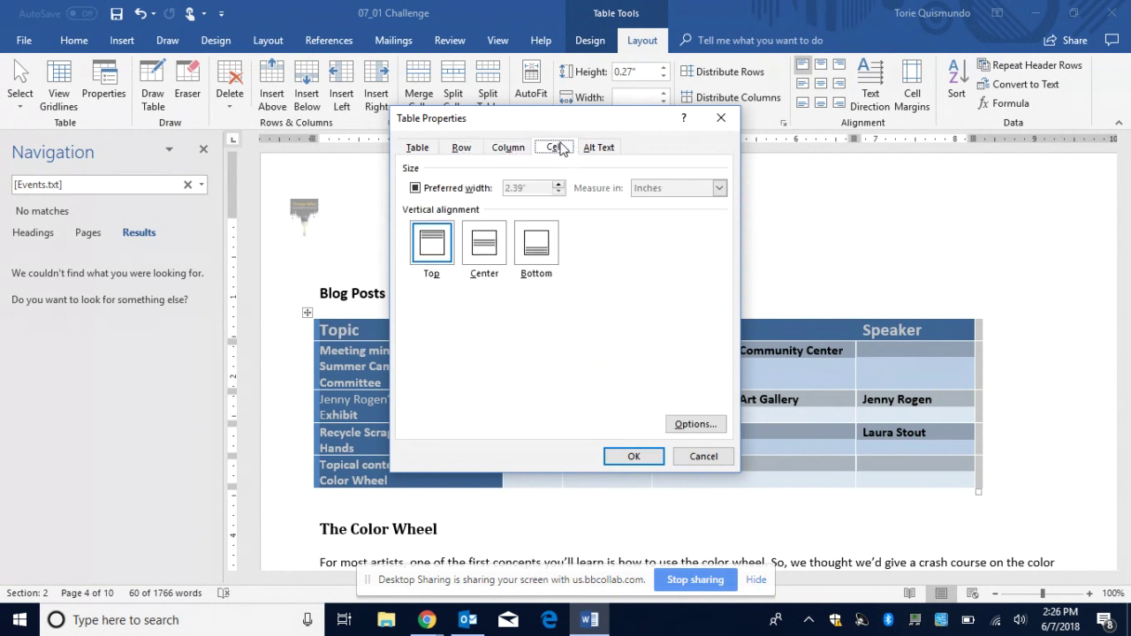
left_click(694, 424)
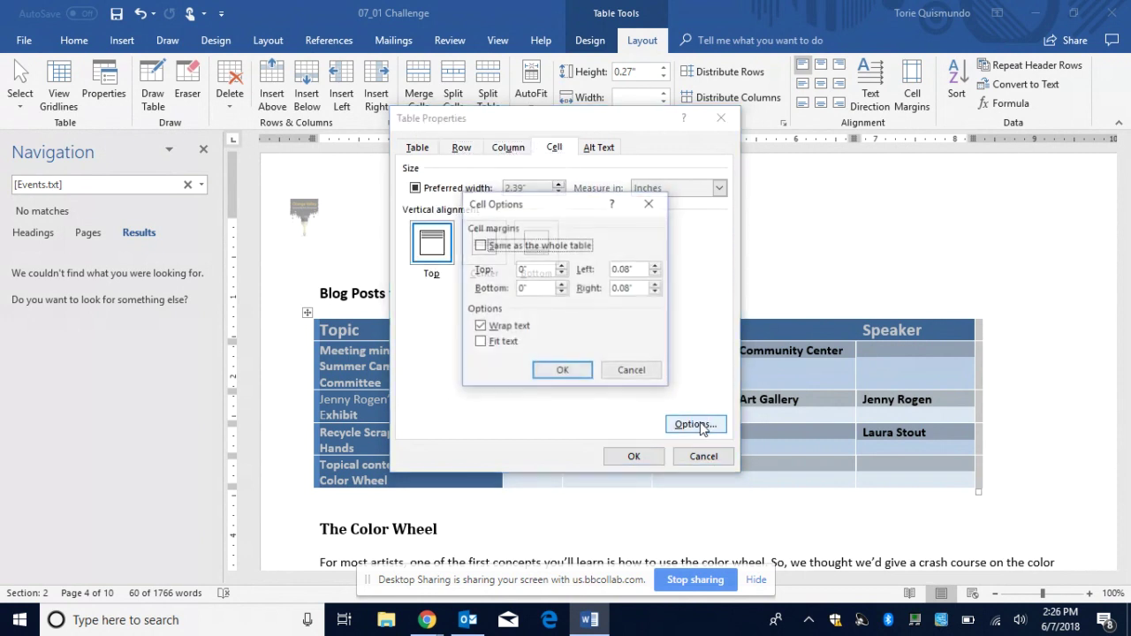
left_click(632, 371)
left_click(418, 149)
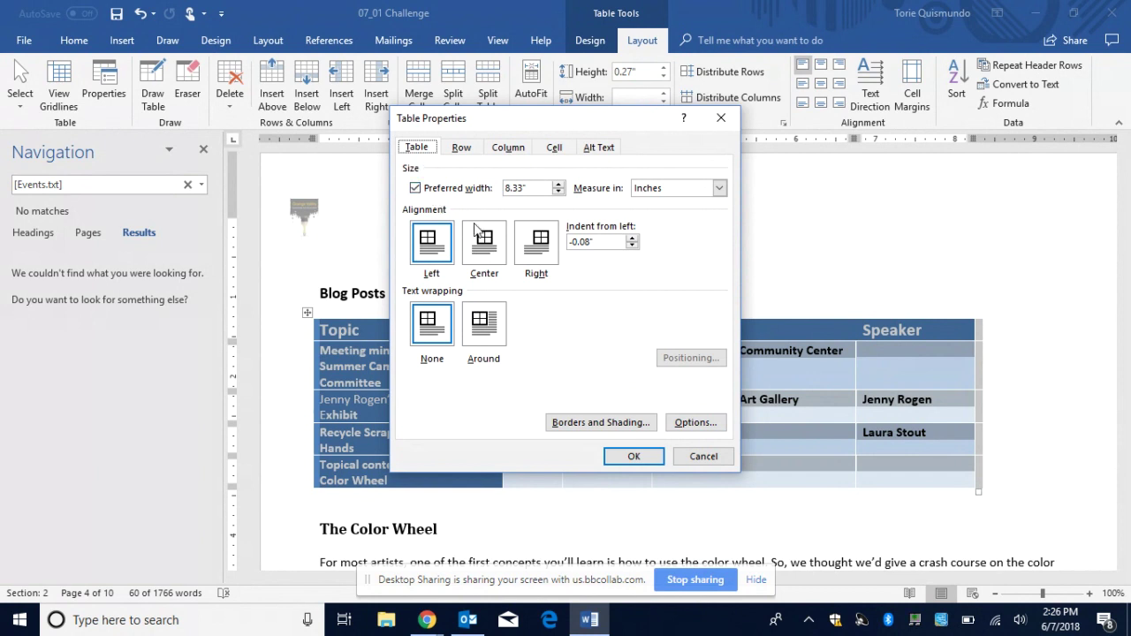
Try the option to automatically resize to fit contents in the table options, discard it, and show the AutoFit choices again.
left_click(696, 423)
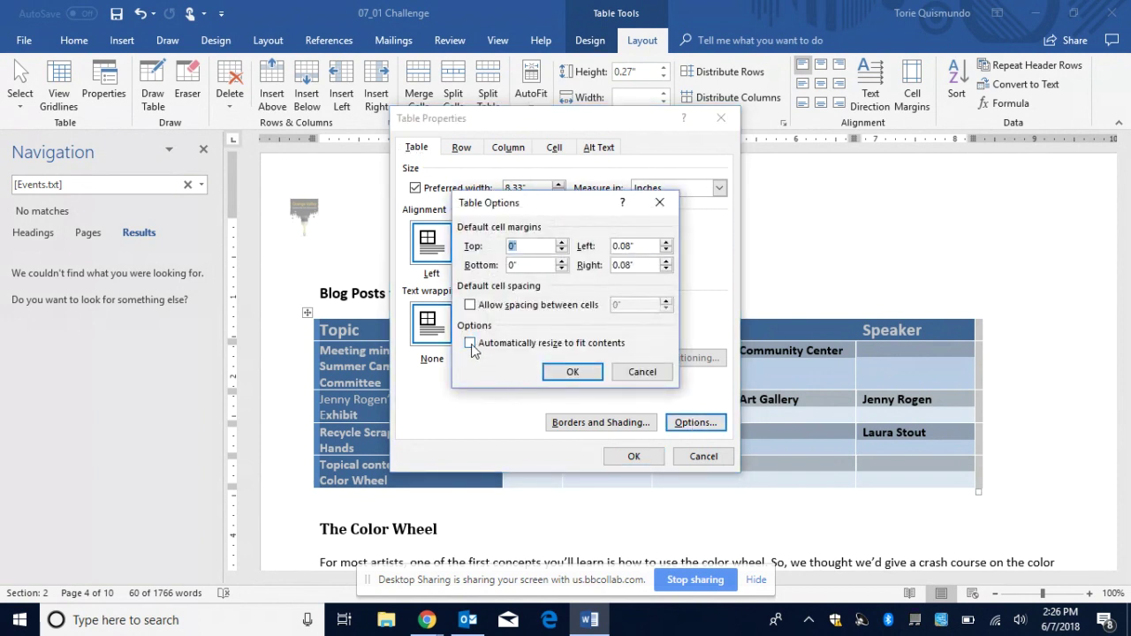
left_click(470, 344)
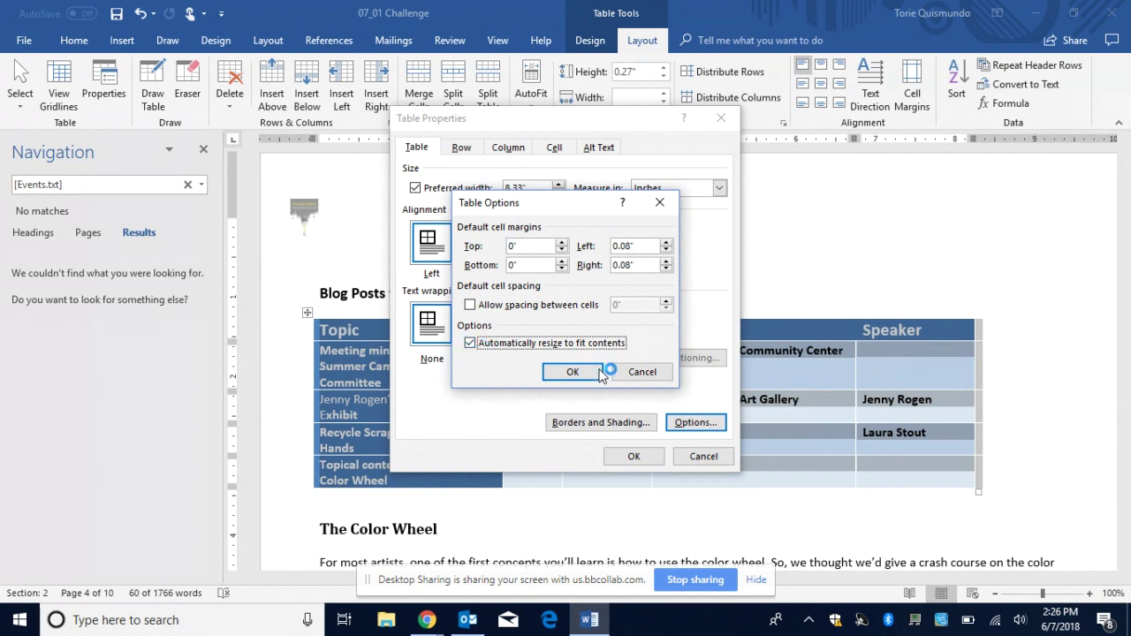
left_click(652, 371)
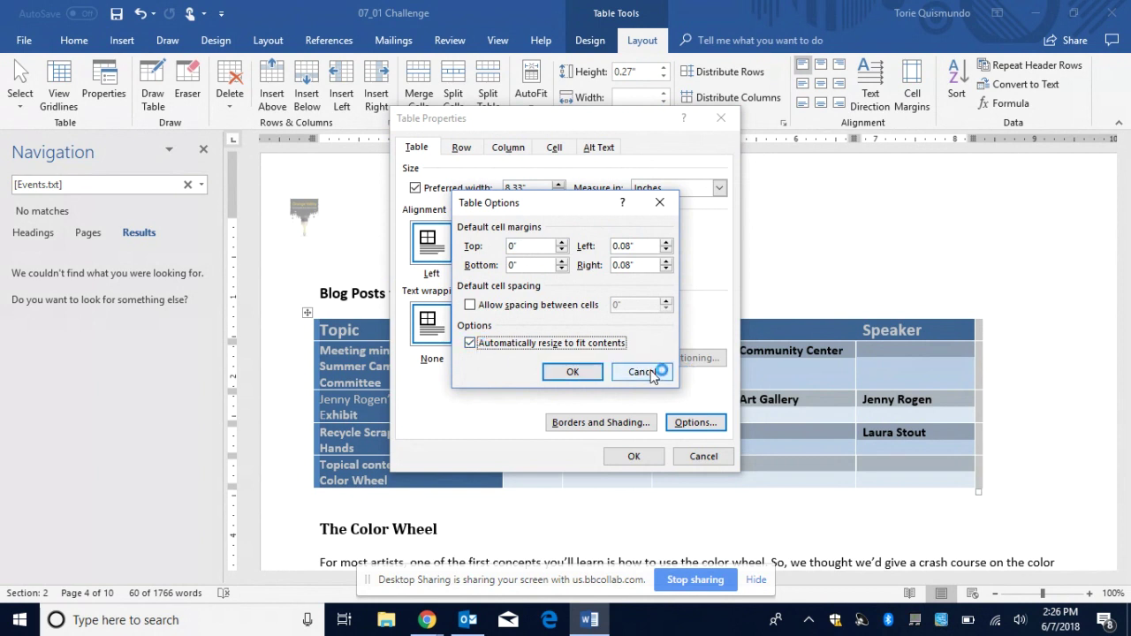
left_click(721, 462)
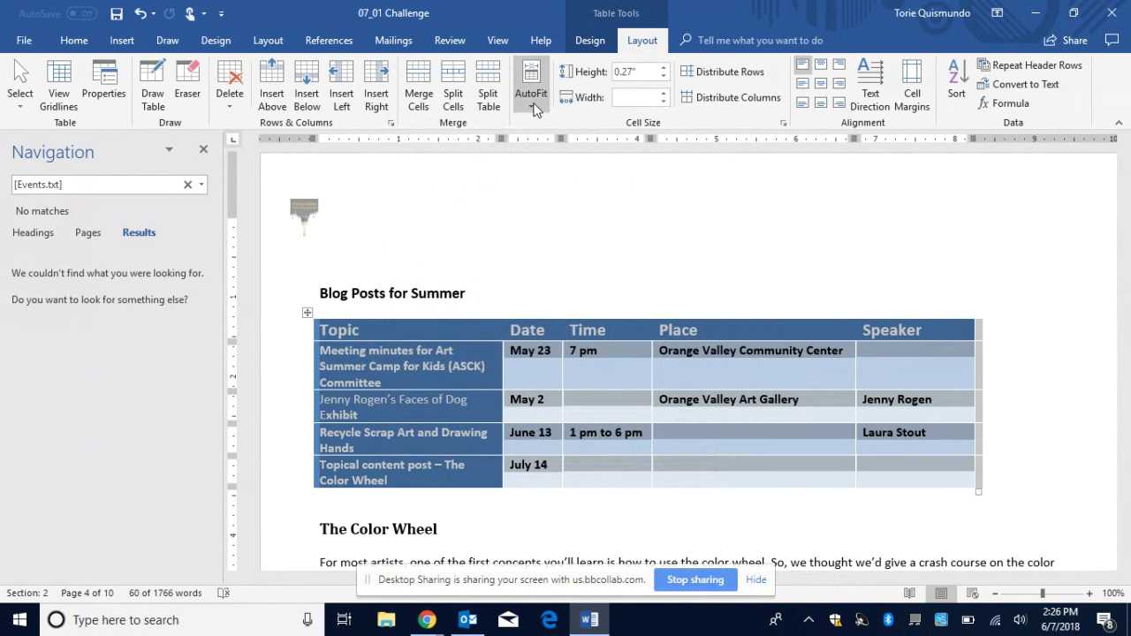
left_click(534, 108)
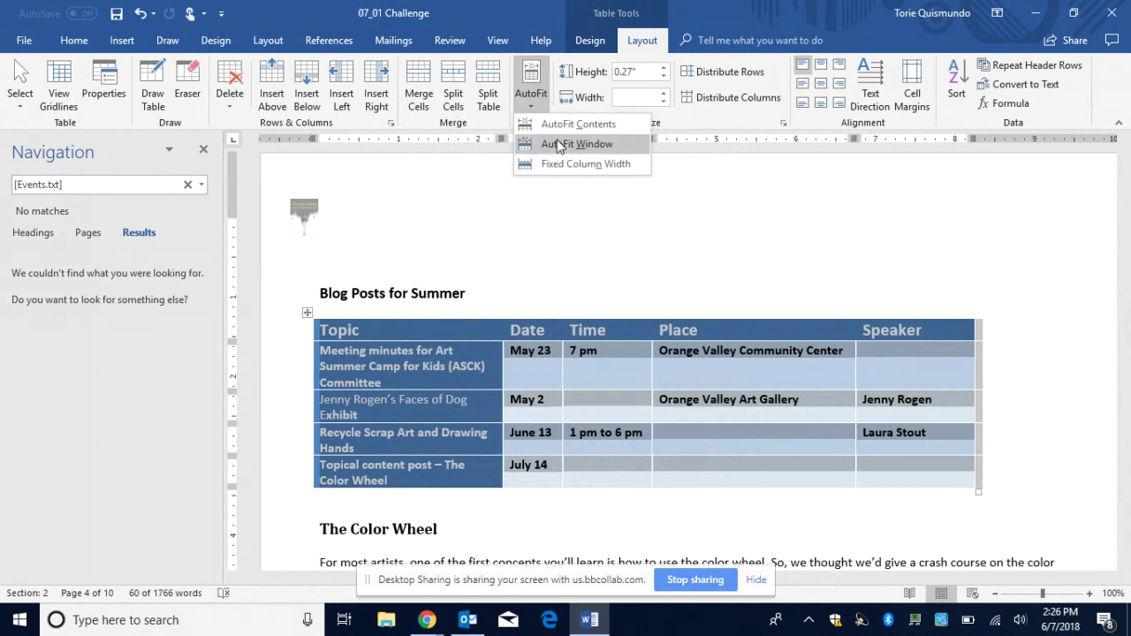
left_click(610, 225)
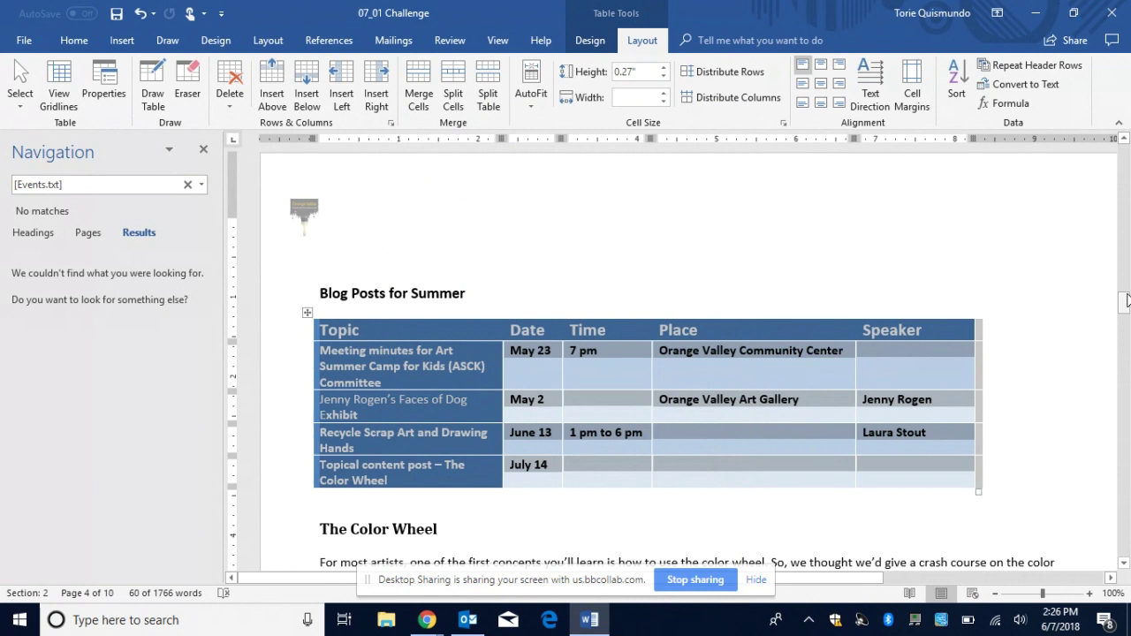
Find the Style objective in the instructions table and show the document themes available for formatting.
left_click_drag(1125, 303, 1125, 456)
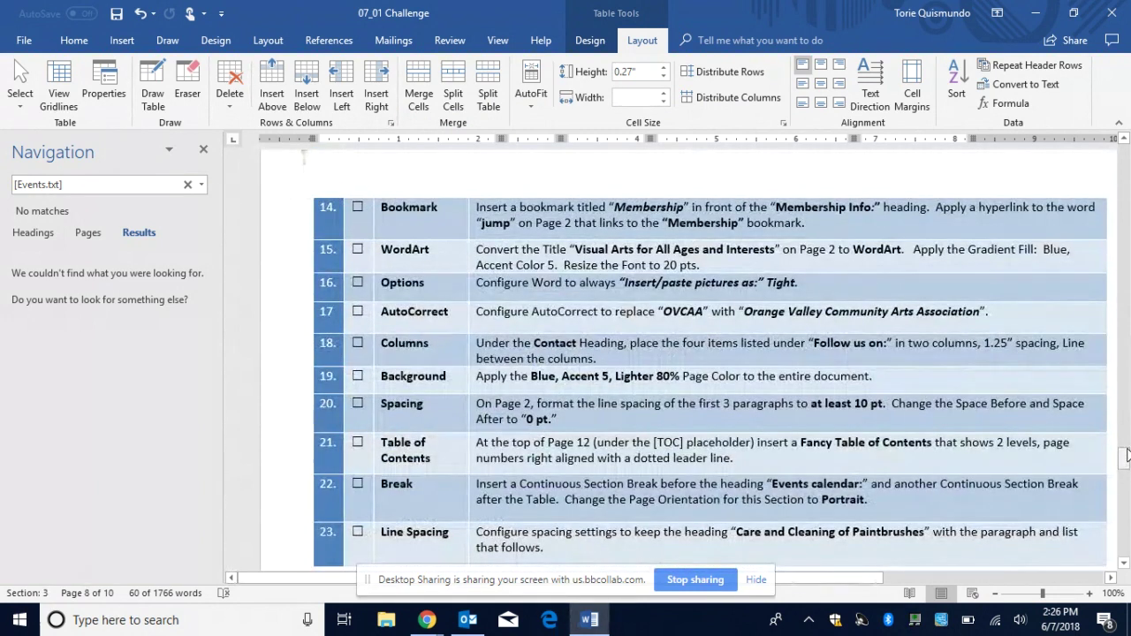
left_click_drag(1127, 454, 1124, 425)
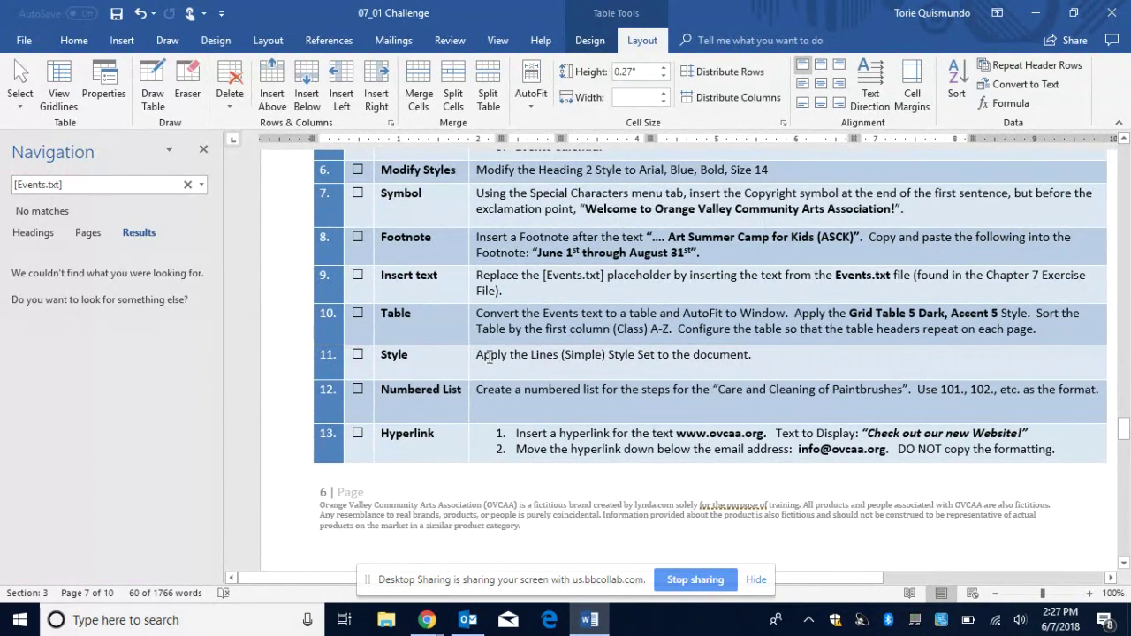
left_click(212, 38)
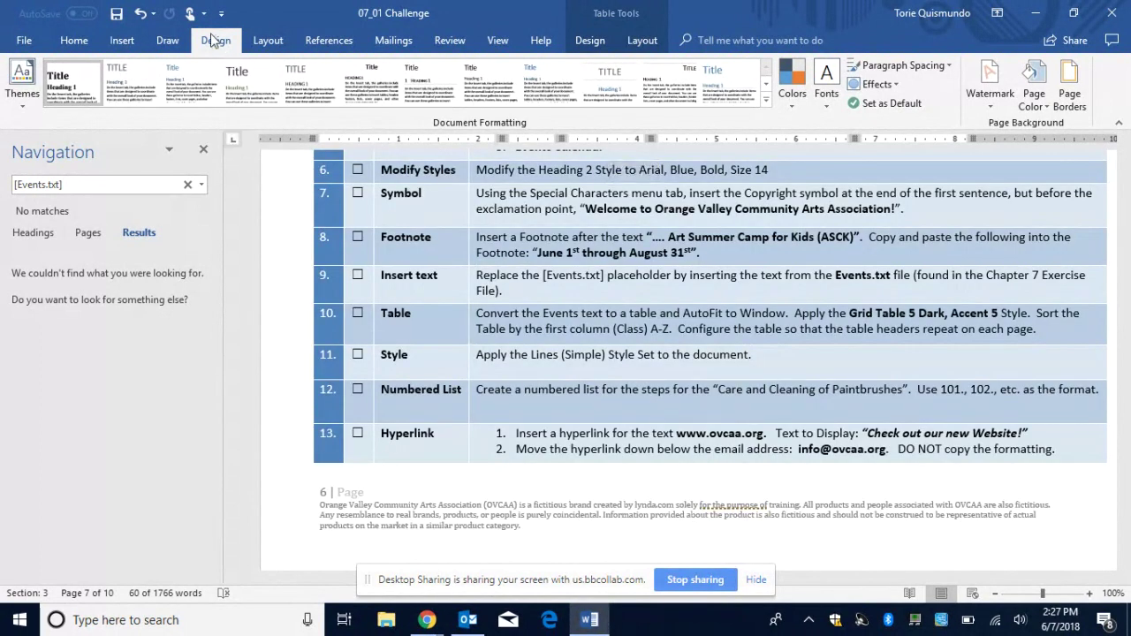
left_click(21, 84)
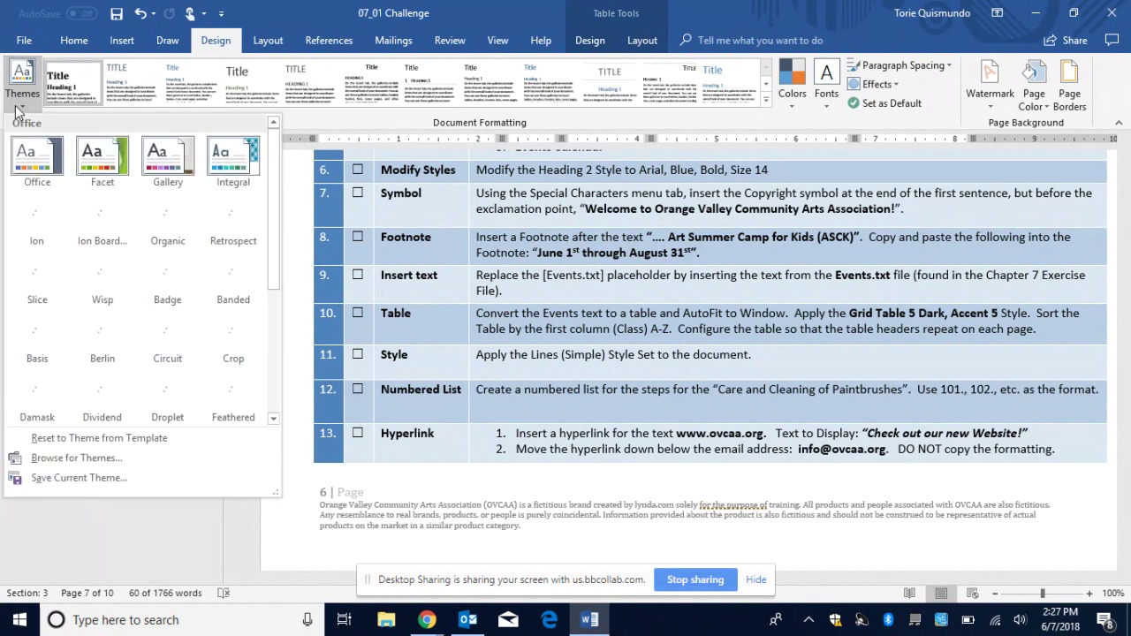
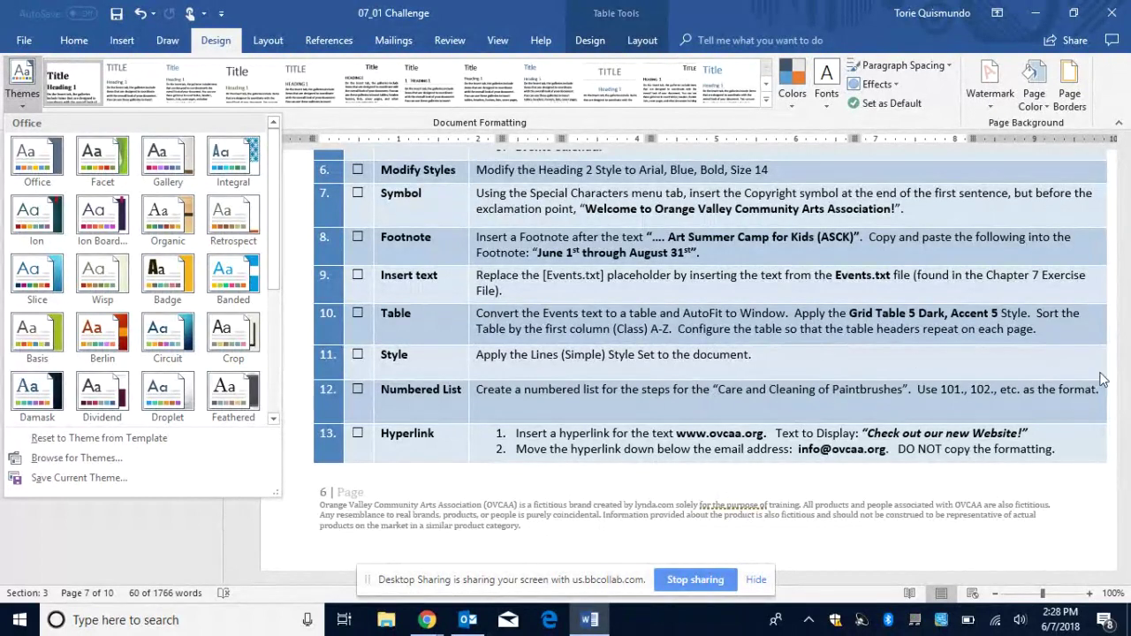
left_click(1128, 311)
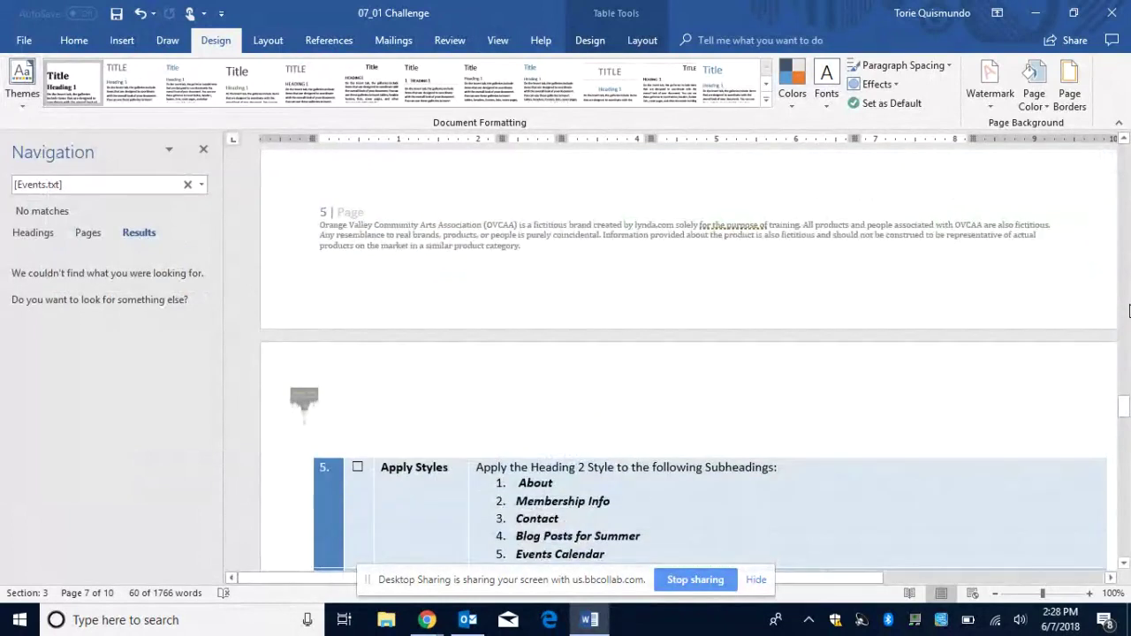
Look at the options for defining a new bullet for the five paintbrush cleaning tips, and make the tips a 1., 2., 3. numbered list.
left_click_drag(1126, 399, 1124, 342)
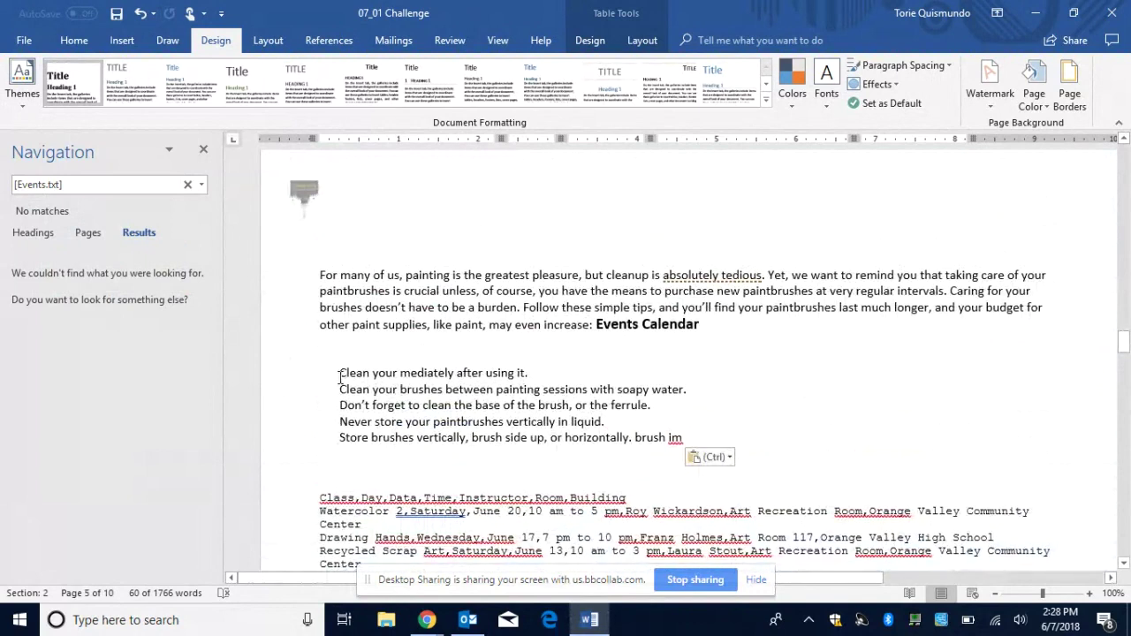
mouse_move(340, 372)
left_mouse_down()
mouse_move(686, 398)
mouse_move(685, 439)
left_mouse_up()
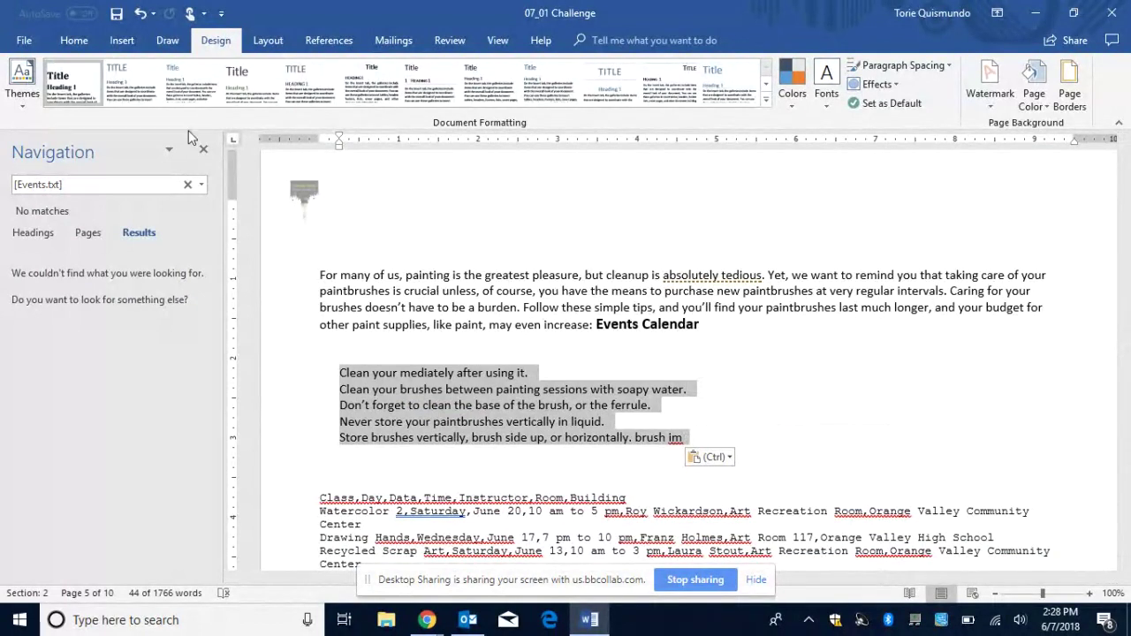
left_click(78, 42)
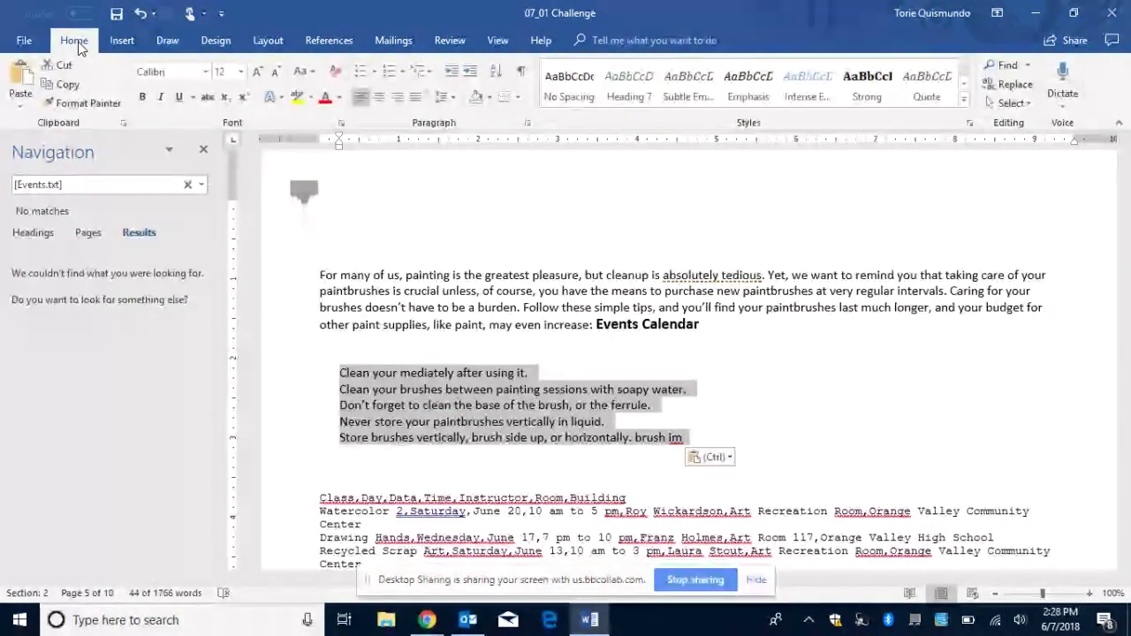
left_click(375, 71)
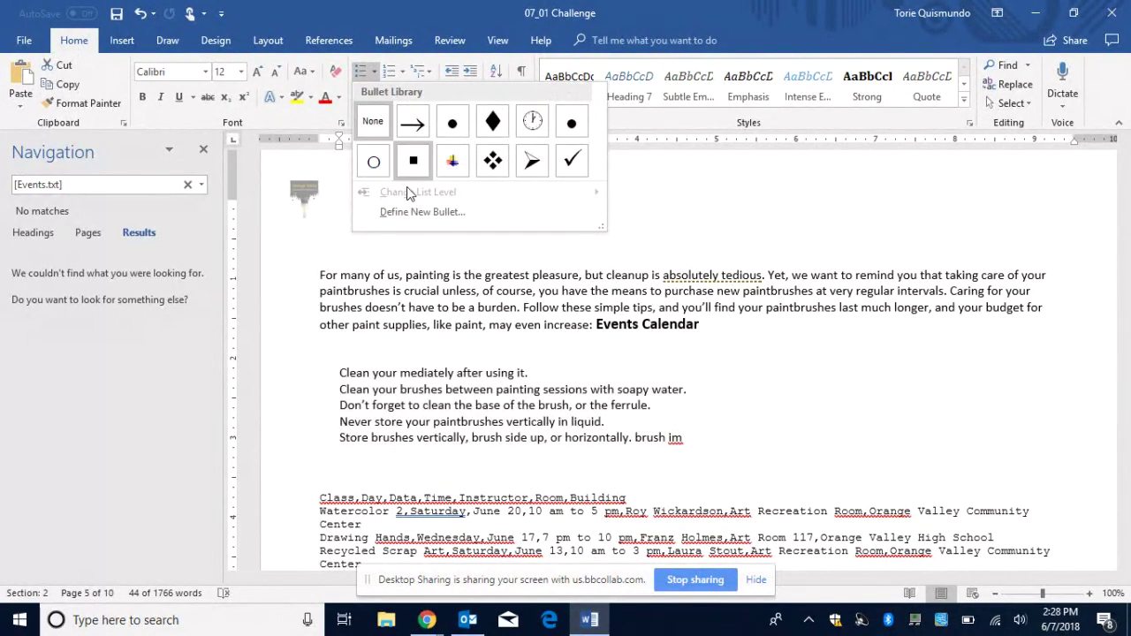
left_click(417, 213)
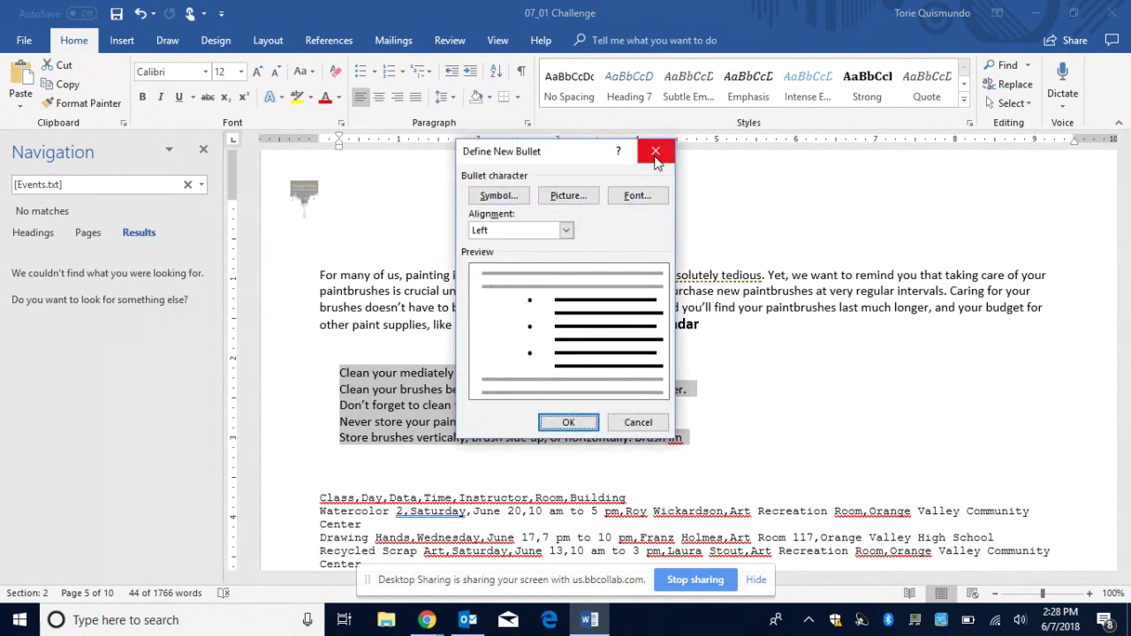
left_click(655, 154)
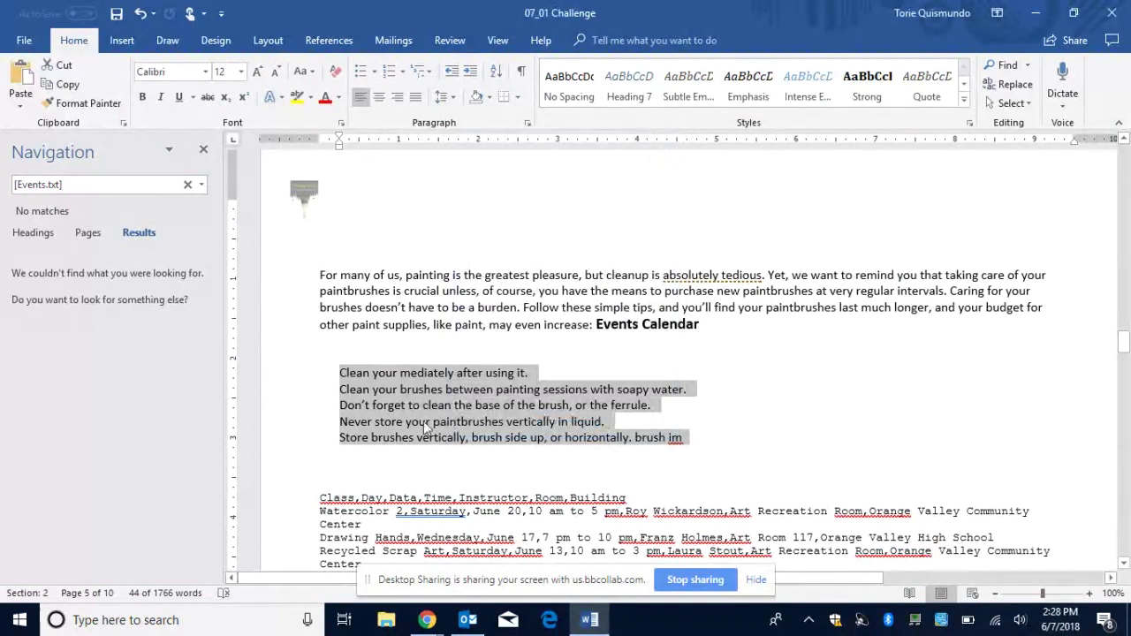
left_click(402, 72)
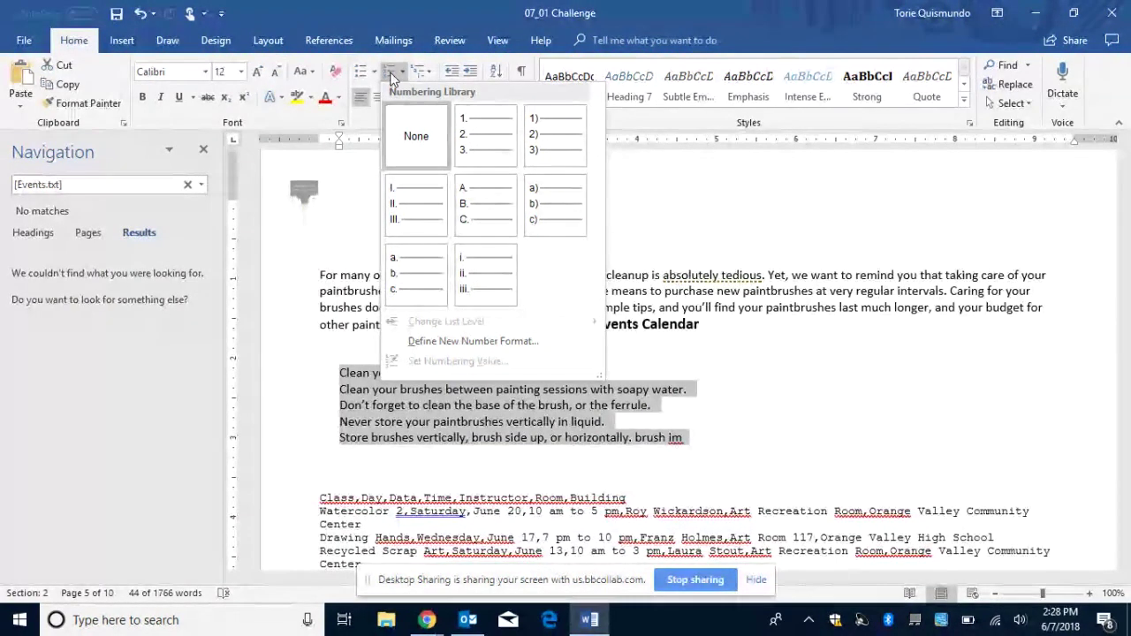
left_click(393, 74)
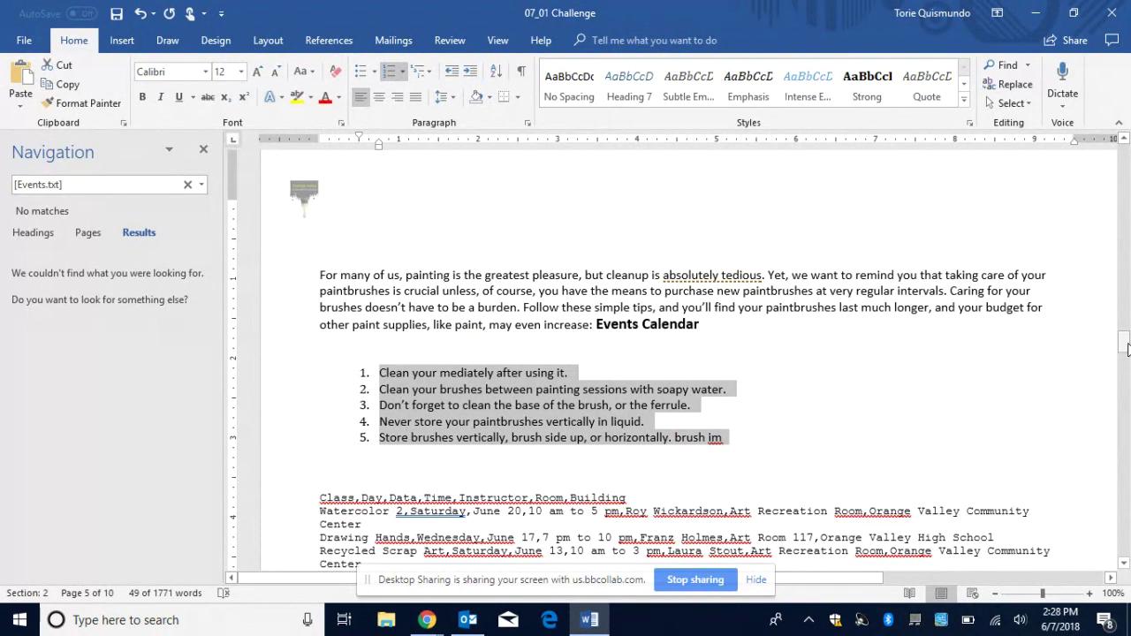
Review the Numbered List objective in the instructions table and return to the paintbrush cleaning list.
left_click_drag(1127, 349, 1123, 468)
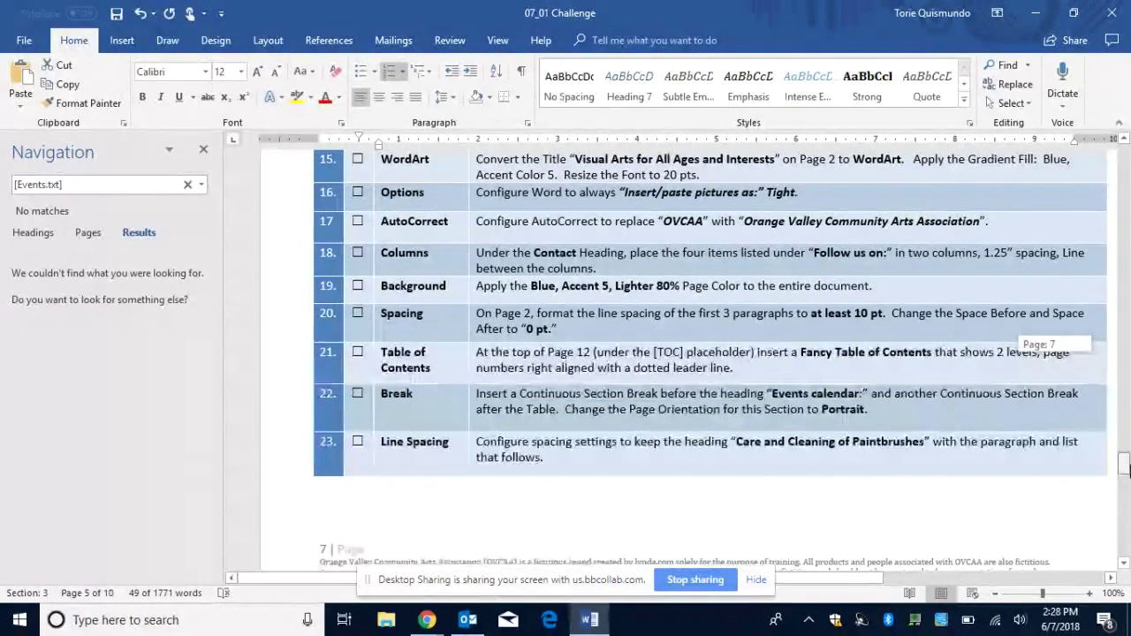
left_click_drag(1123, 467, 1126, 442)
left_click_drag(1123, 441, 1122, 436)
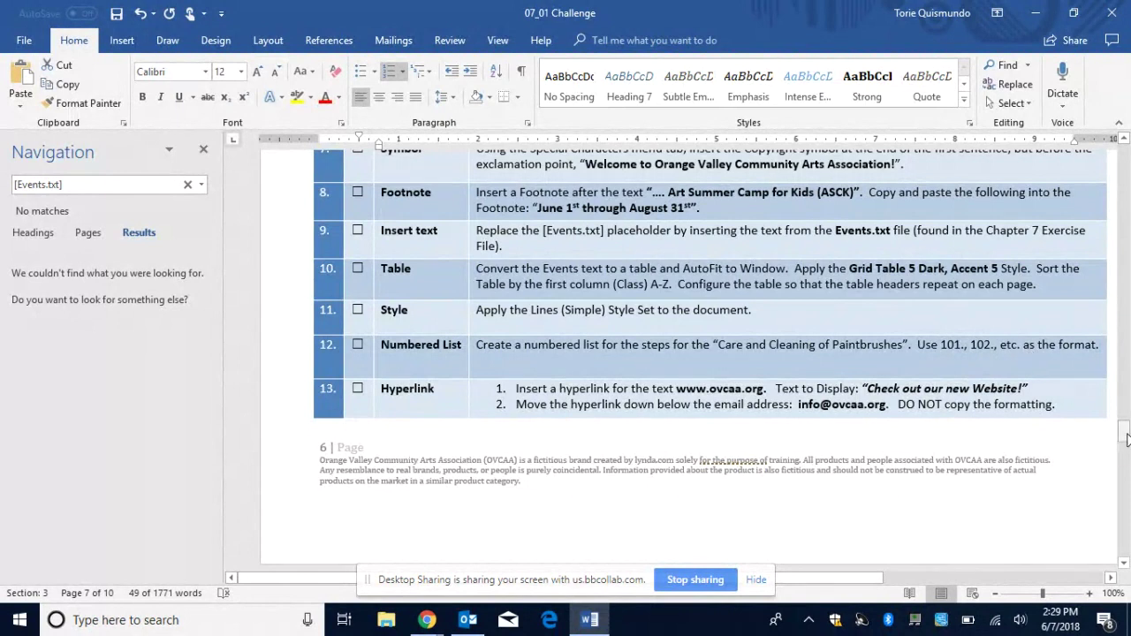
mouse_move(1122, 431)
left_mouse_down()
mouse_move(1123, 235)
mouse_move(1117, 354)
left_mouse_up()
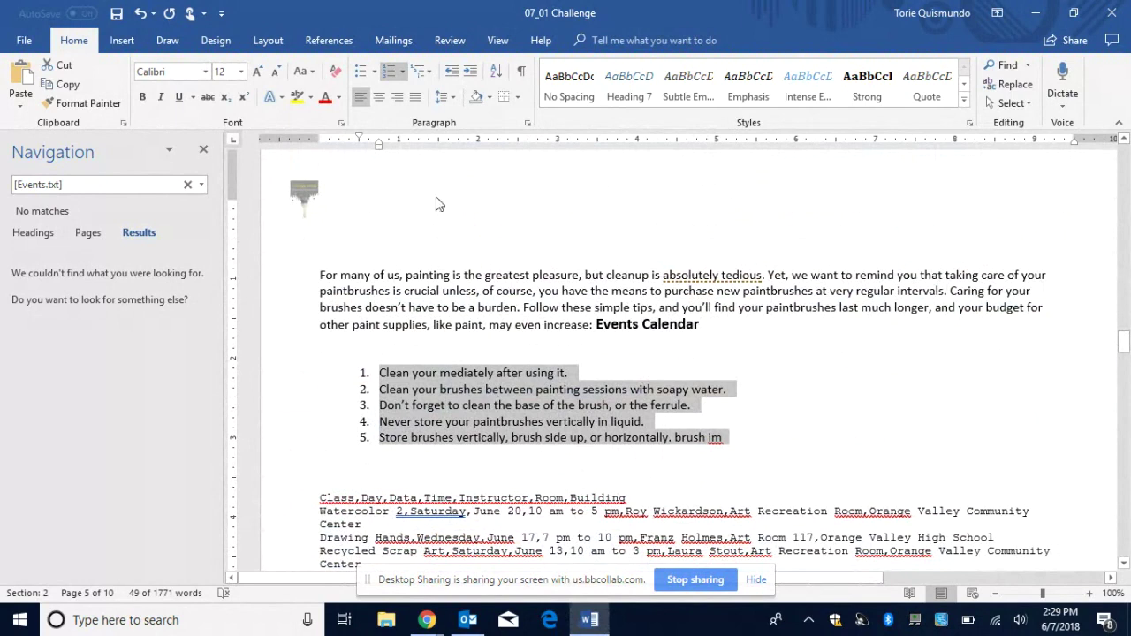
left_click(403, 72)
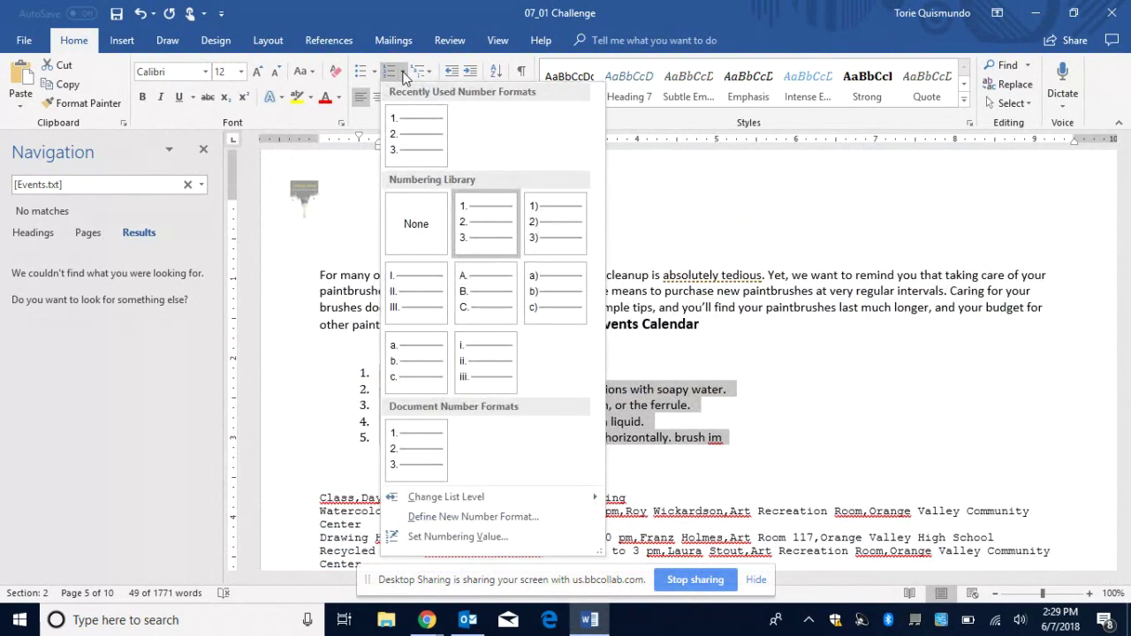
left_click(419, 519)
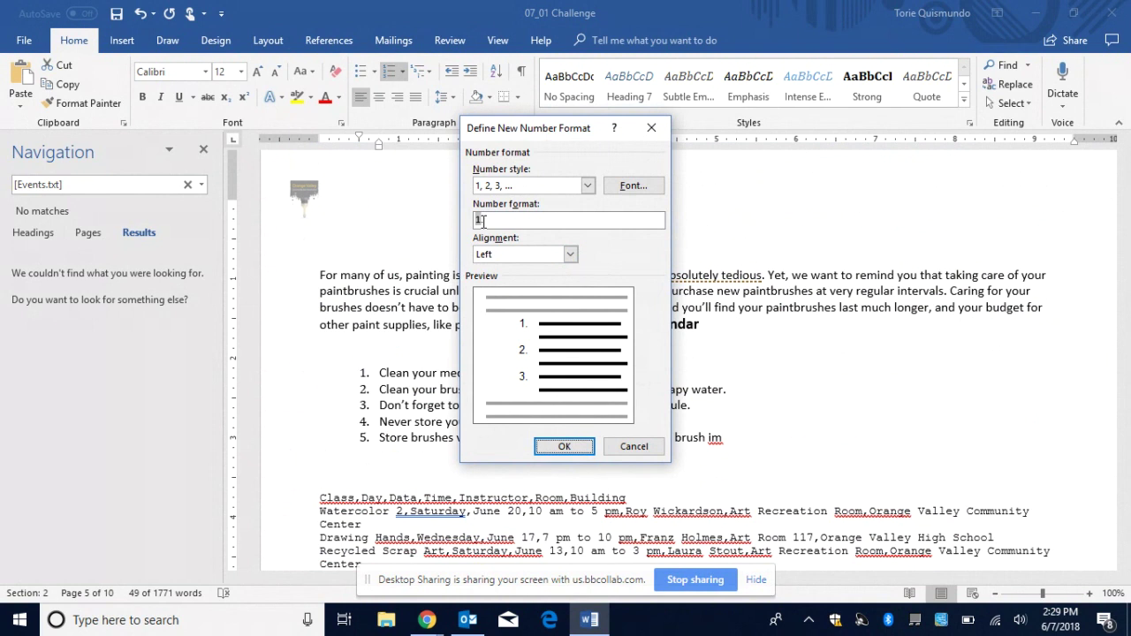
left_click(484, 221)
left_click(587, 187)
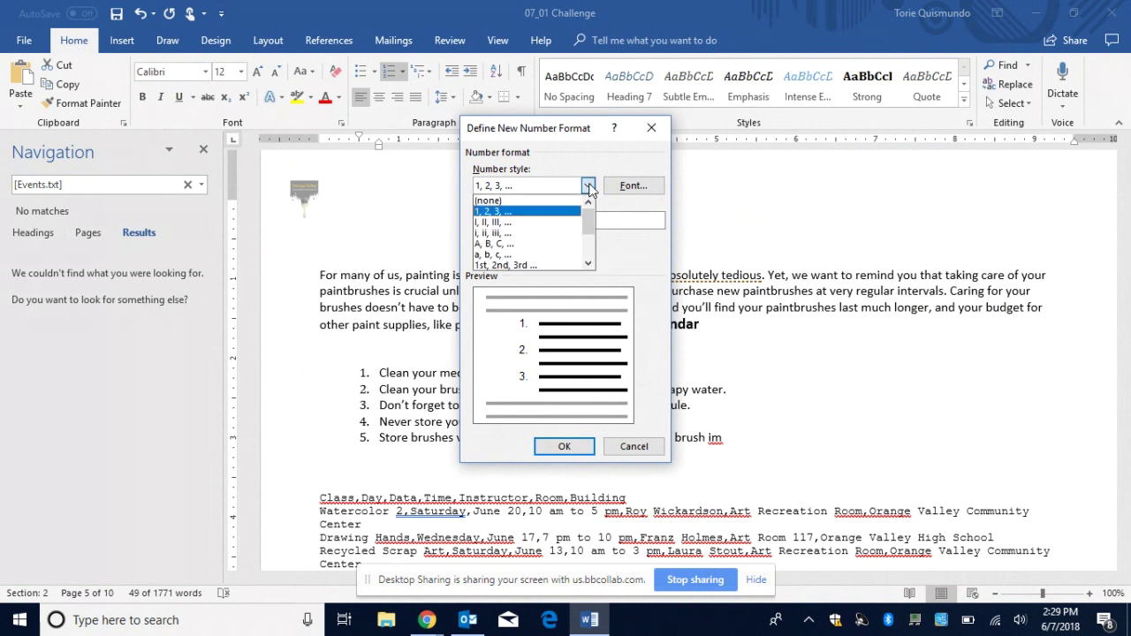
left_click(587, 186)
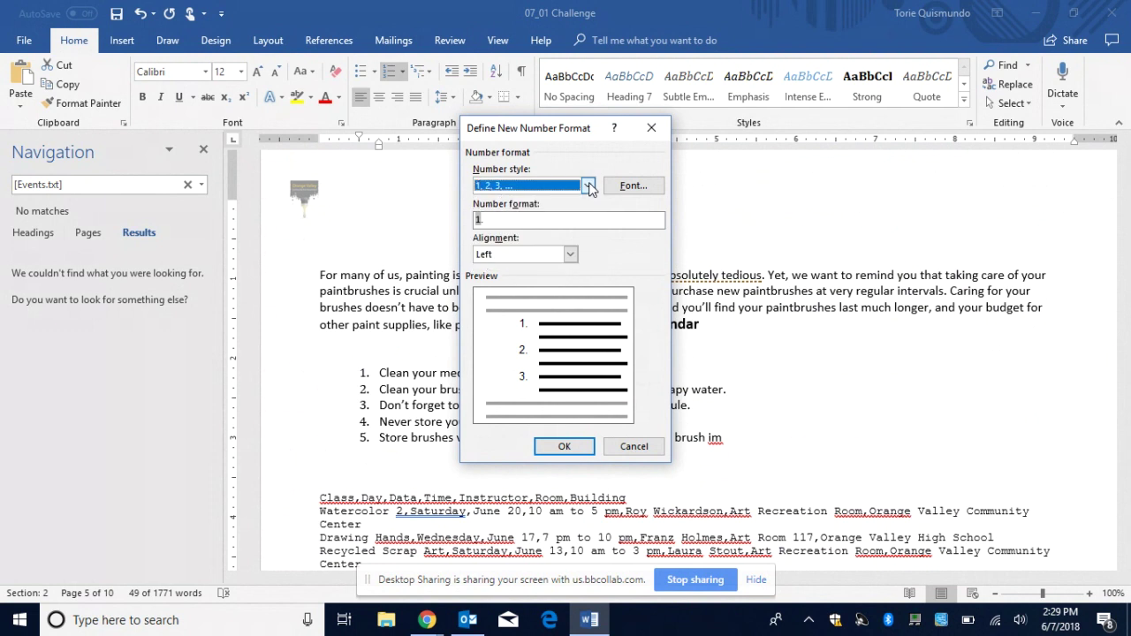
left_click_drag(501, 219, 448, 219)
type("101")
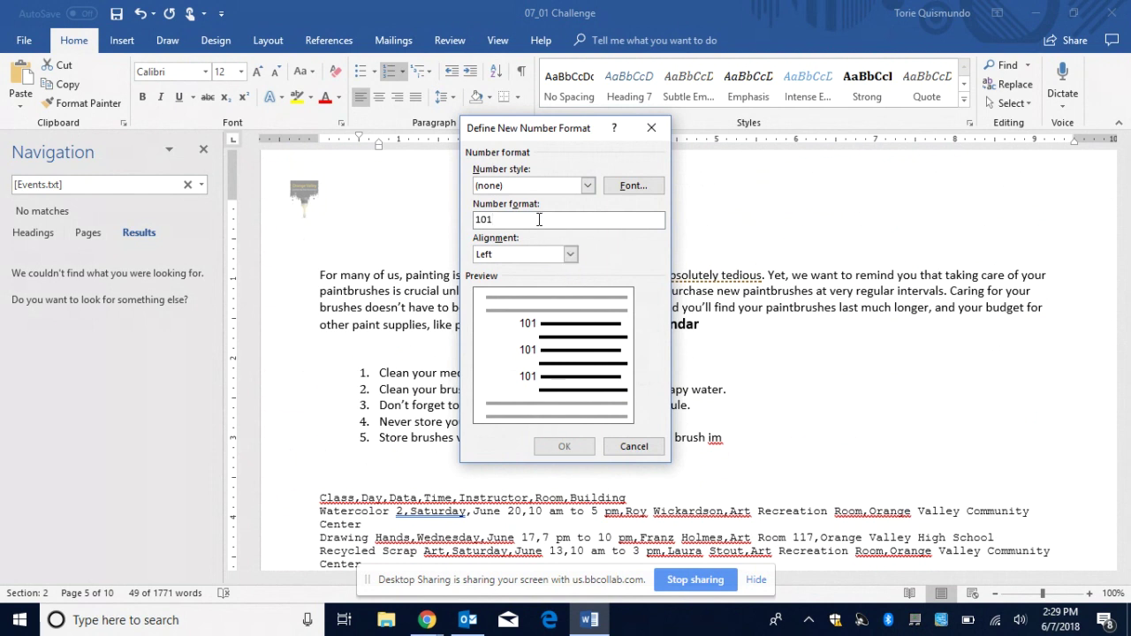
left_click(634, 446)
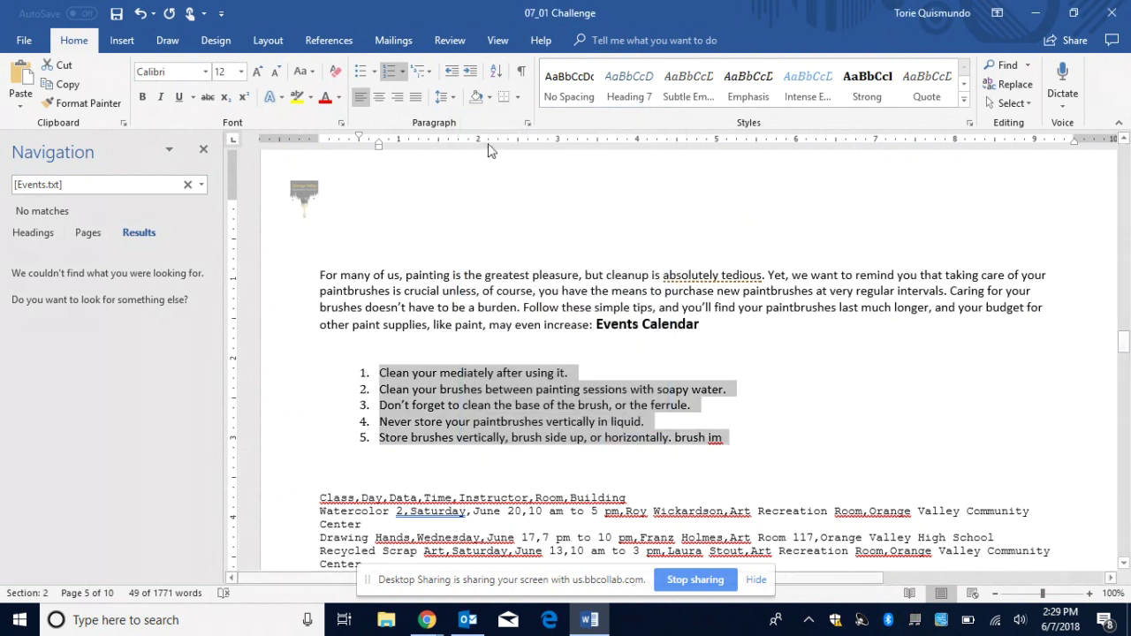
left_click(402, 72)
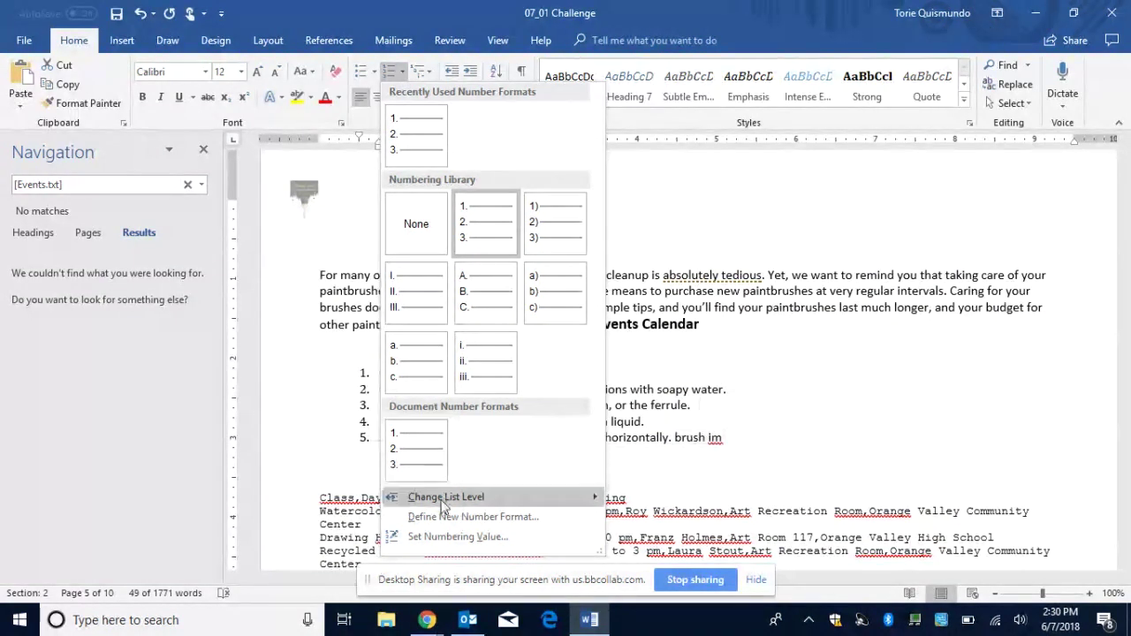
left_click(450, 536)
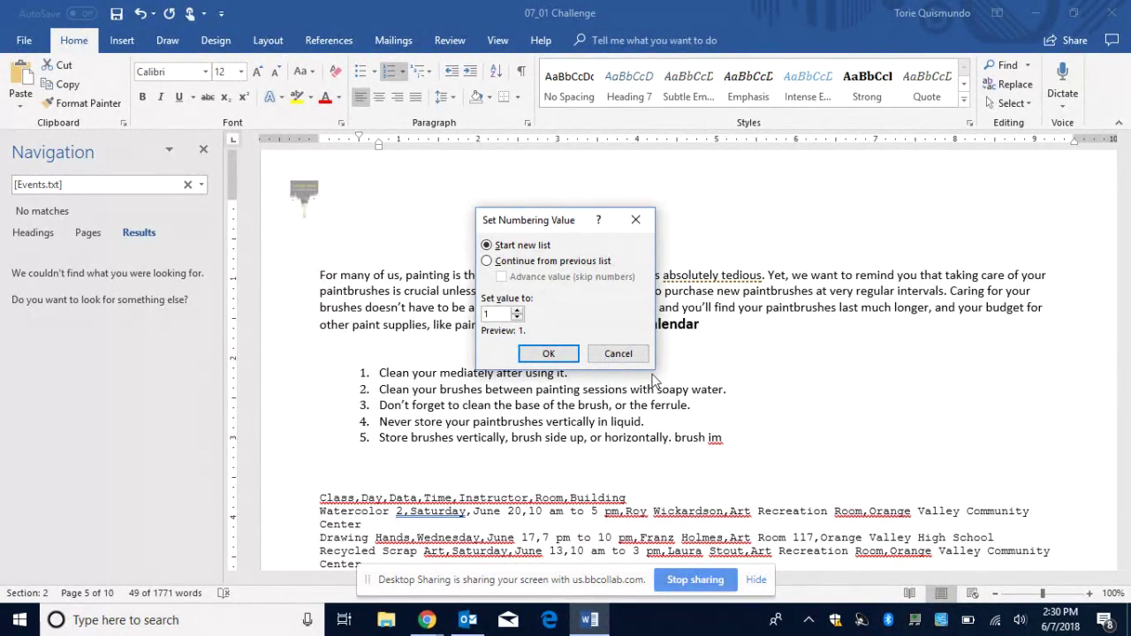
left_click(635, 220)
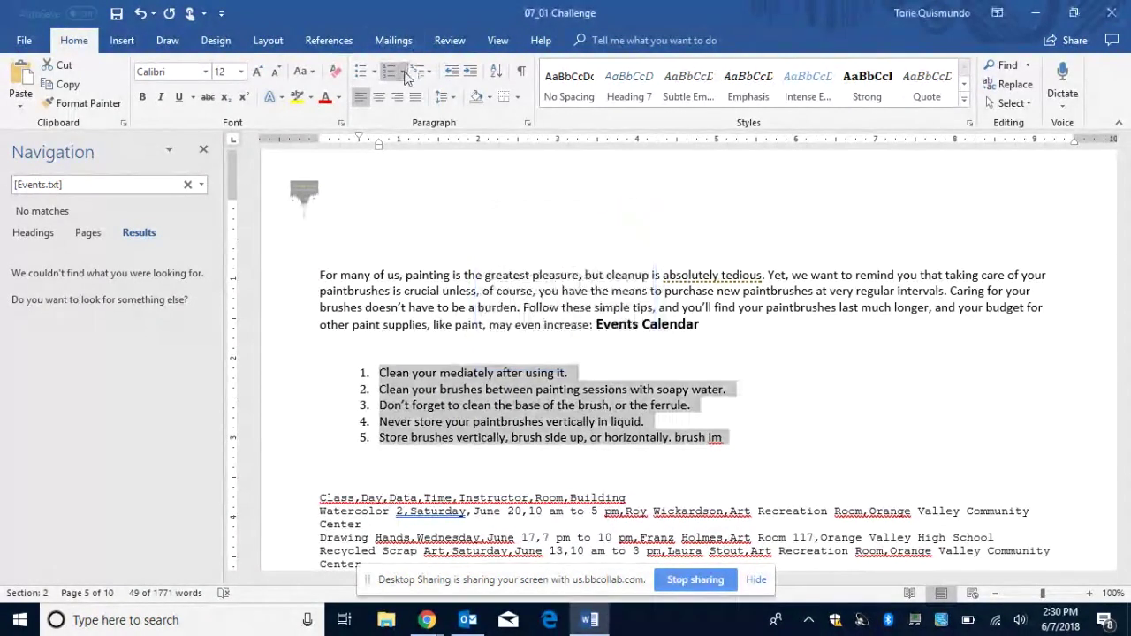
Set the numbering value of the paintbrush cleaning list to start at 101 and check the document number formats.
left_click(402, 71)
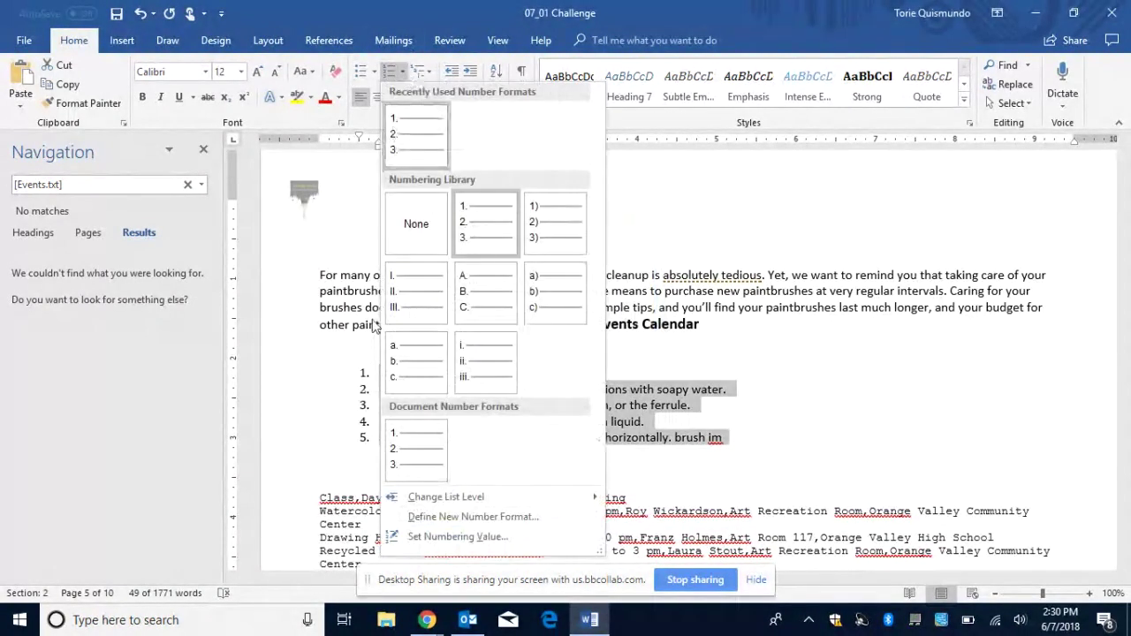
left_click(441, 537)
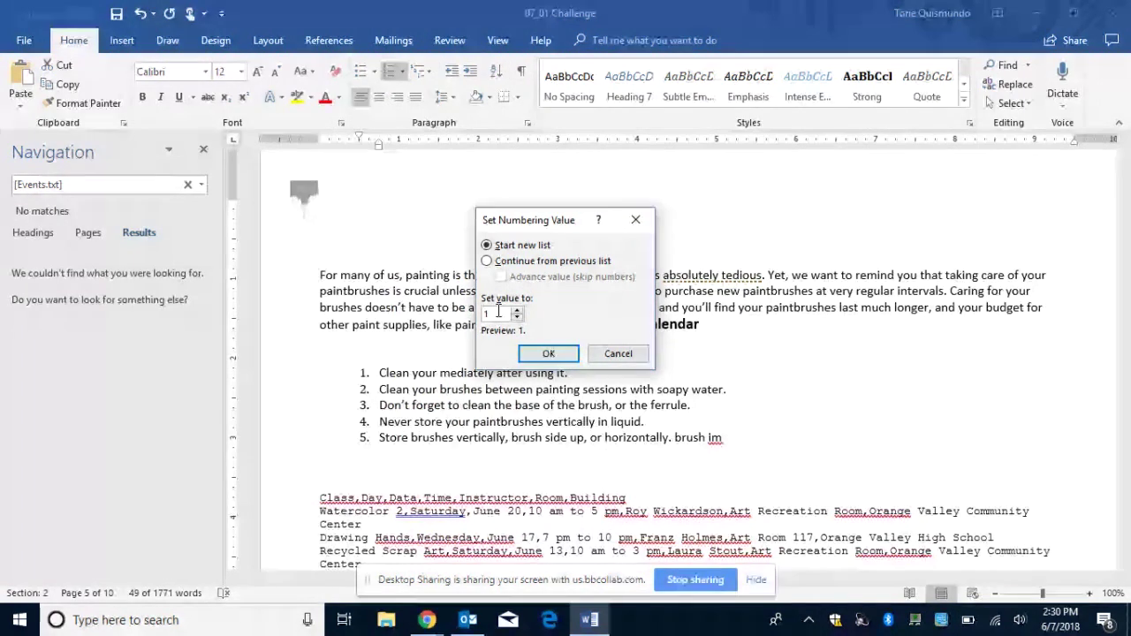
type("01")
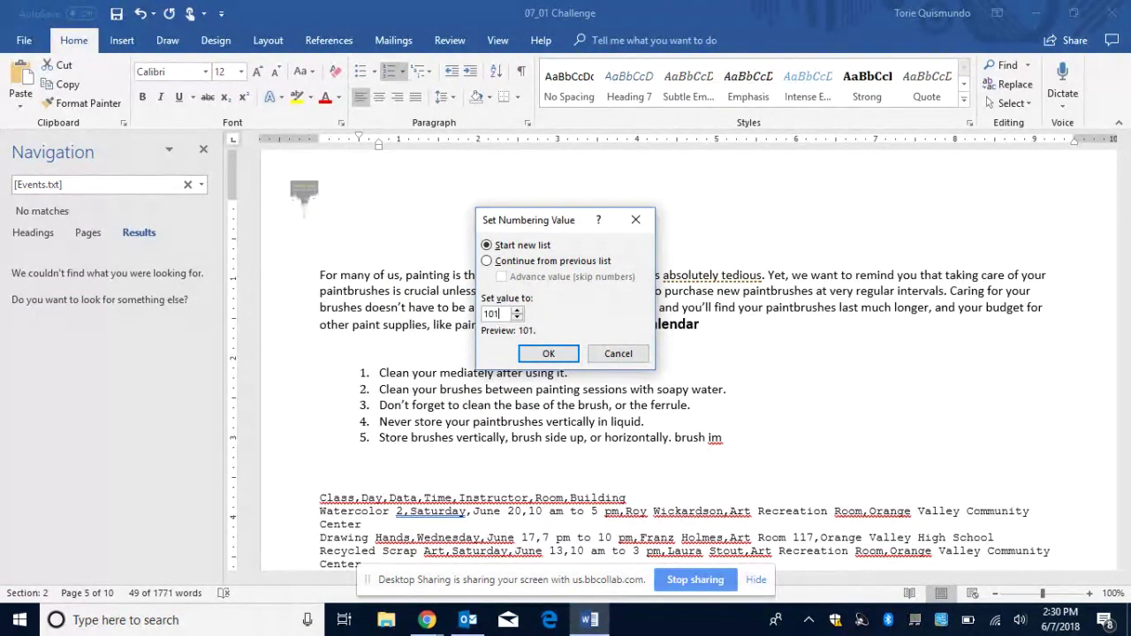
left_click(566, 357)
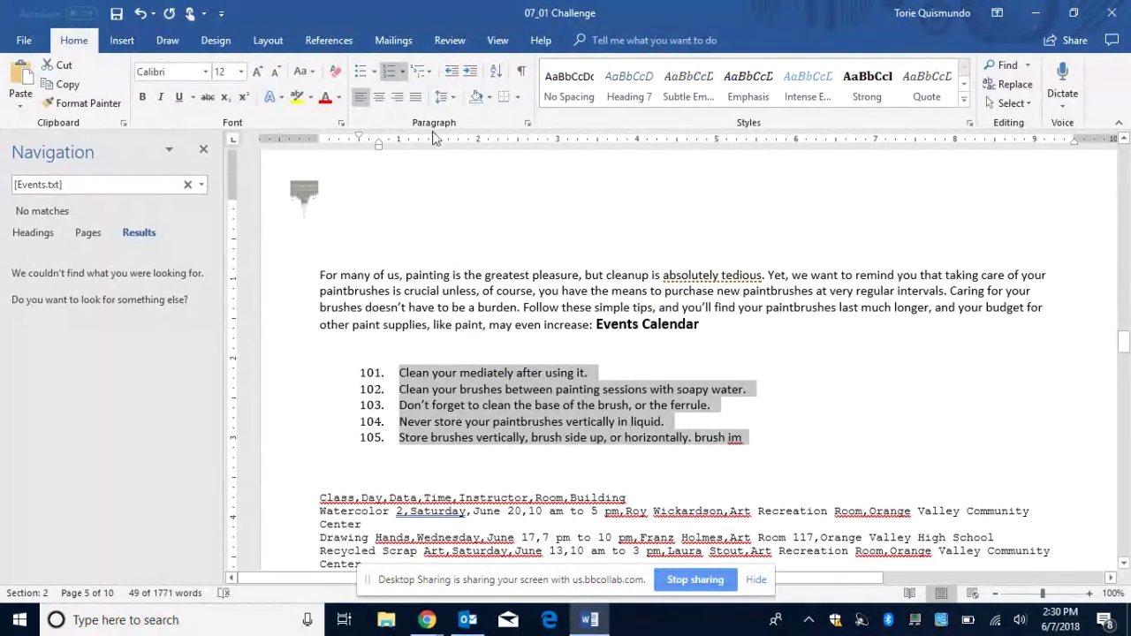
left_click(401, 72)
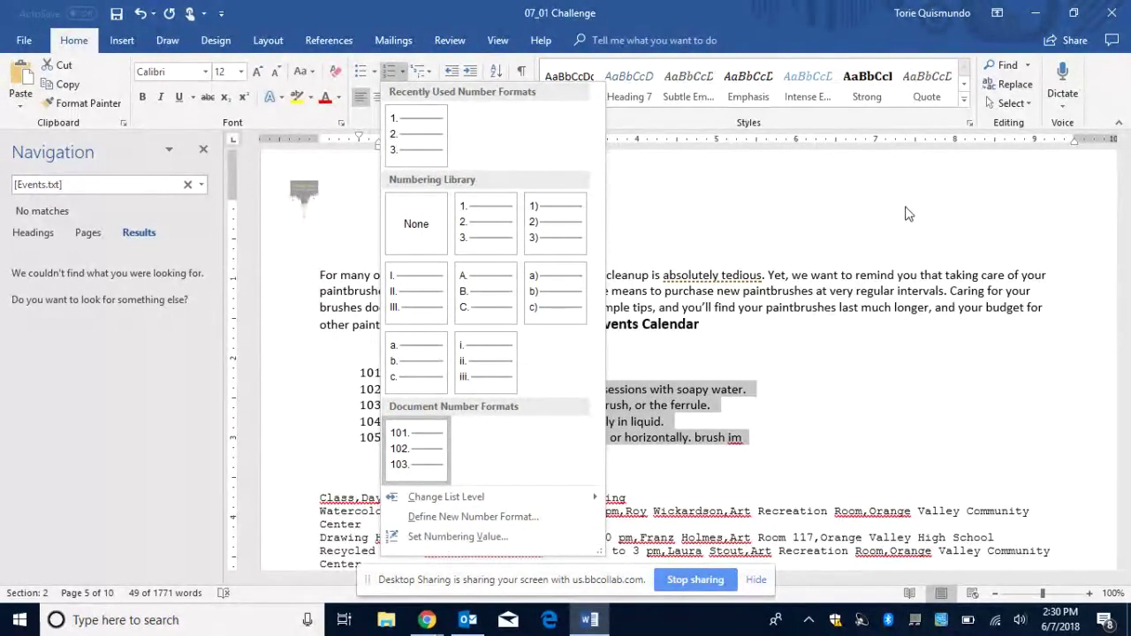
key("Escape")
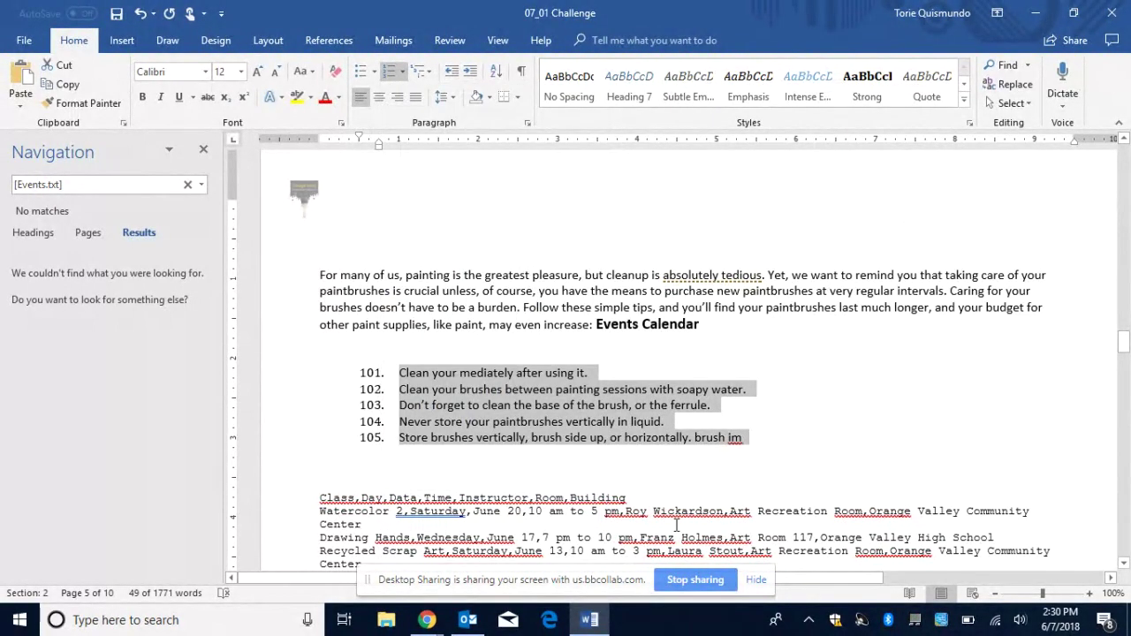
Review the Hyperlink and Bookmark objectives in the instructions table and search the document for Membership.
left_click_drag(1125, 346, 1120, 437)
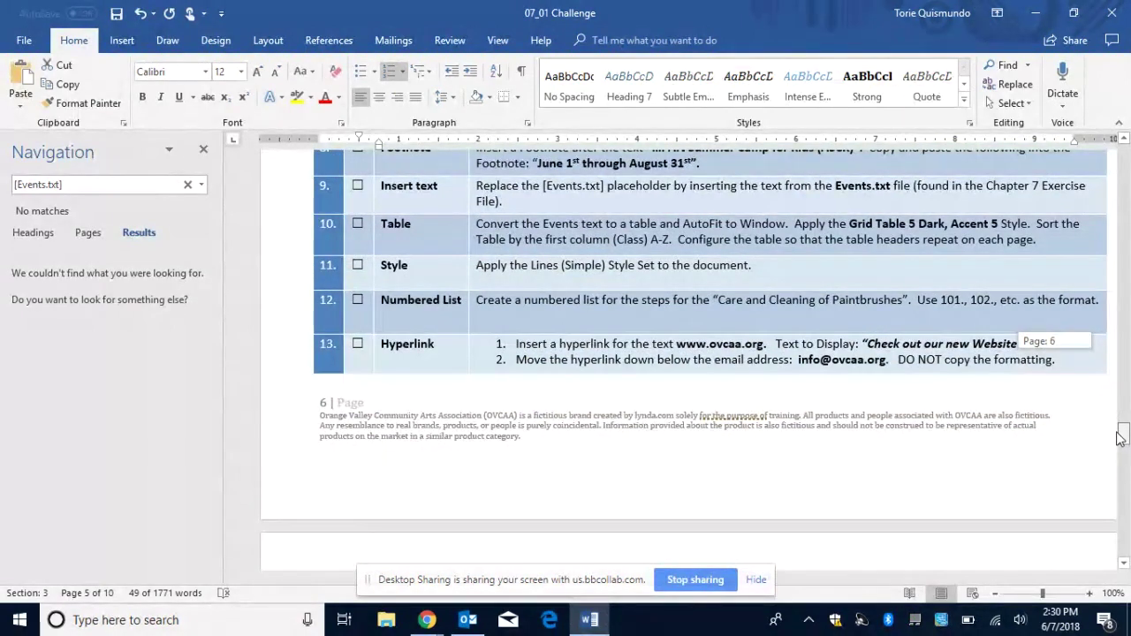
left_click_drag(1120, 437, 1120, 438)
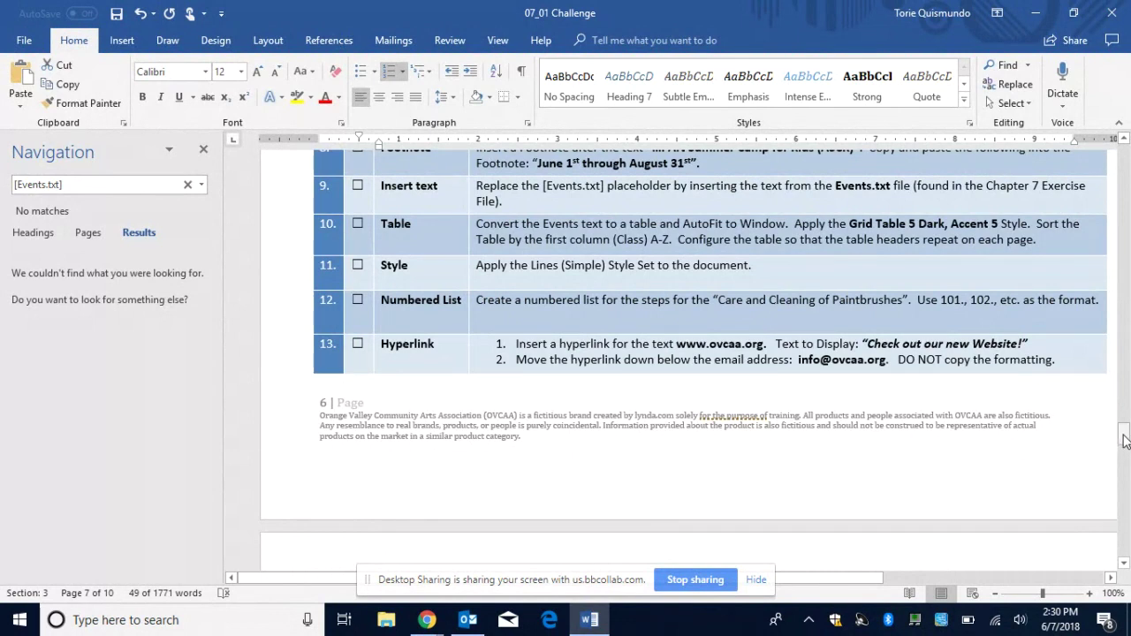
left_click_drag(1124, 441, 1123, 466)
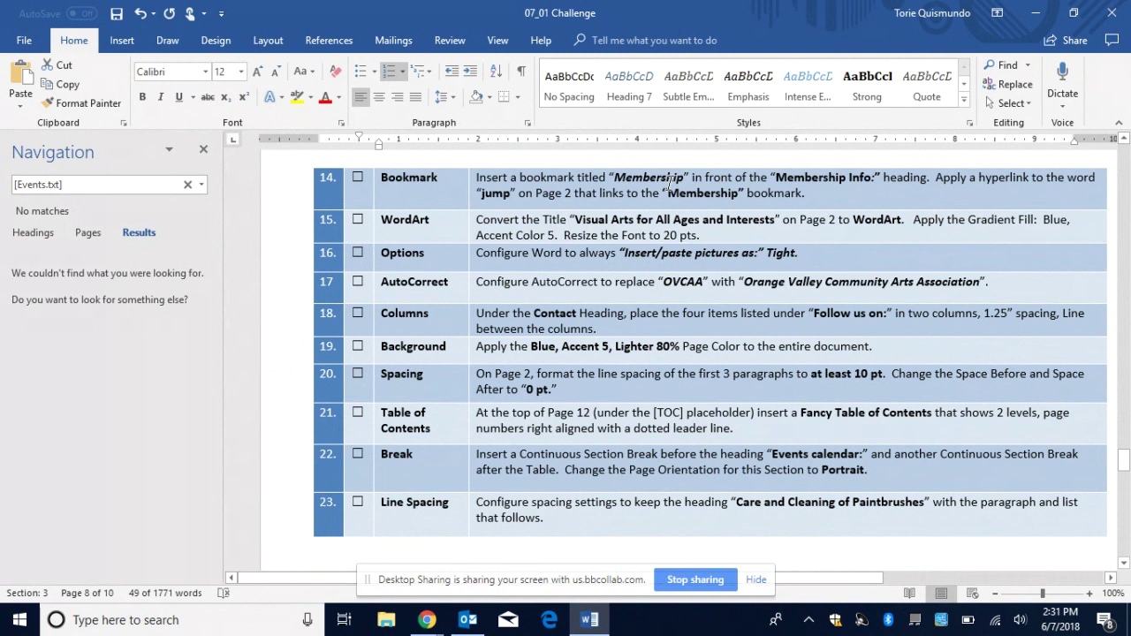
left_click_drag(685, 179, 617, 182)
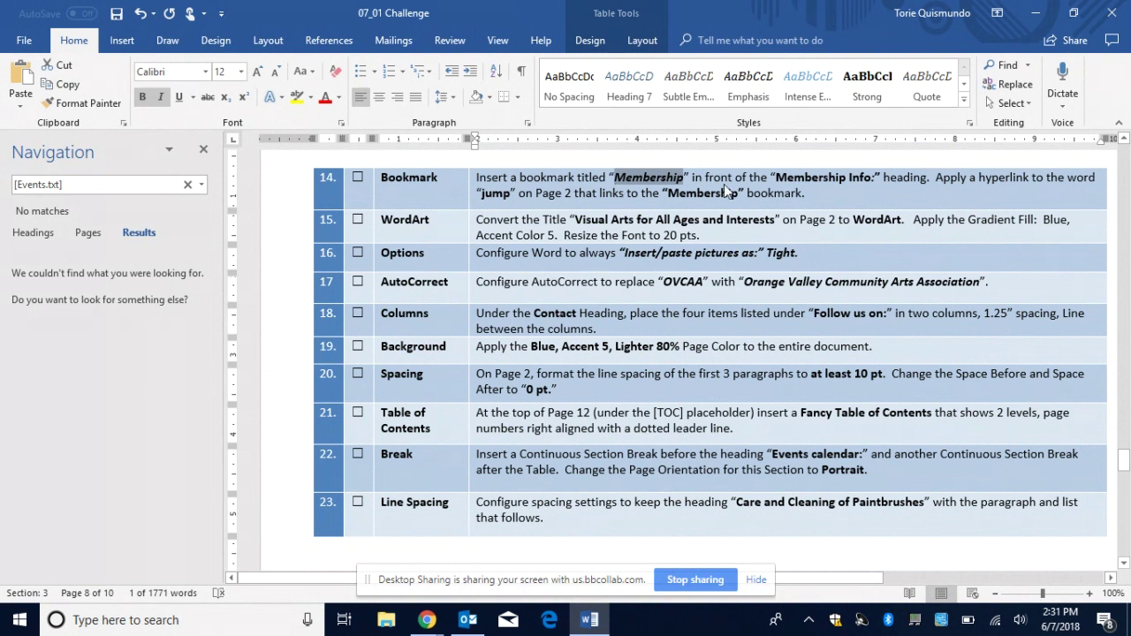
left_click(1003, 64)
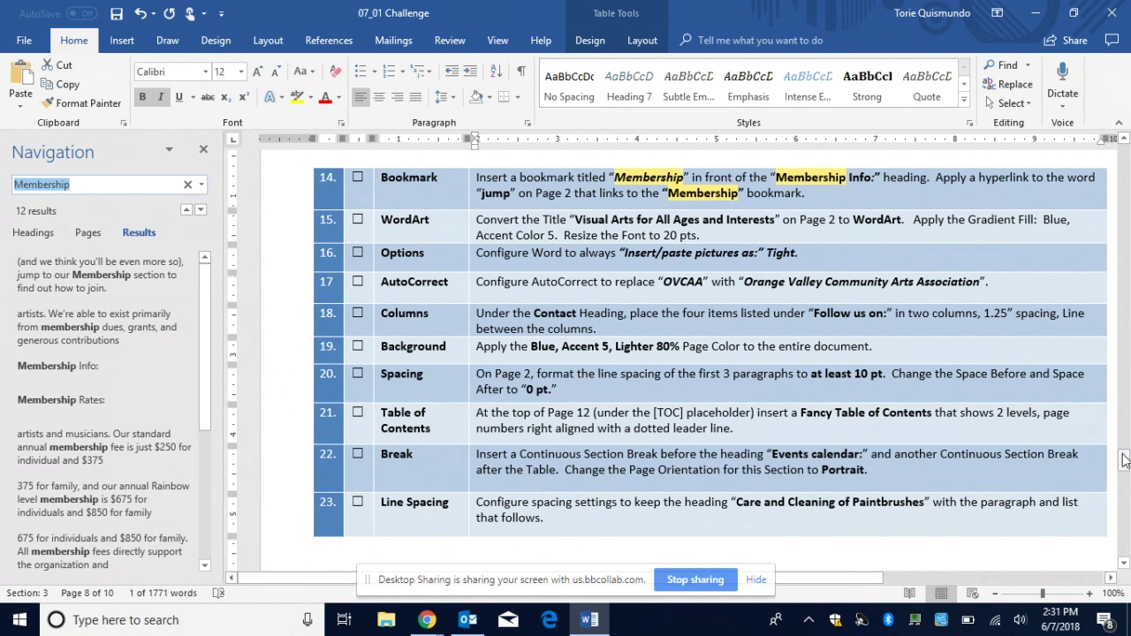
Insert a bookmark named Membership in front of the "Membership Info:" heading.
left_click_drag(1124, 460, 1123, 231)
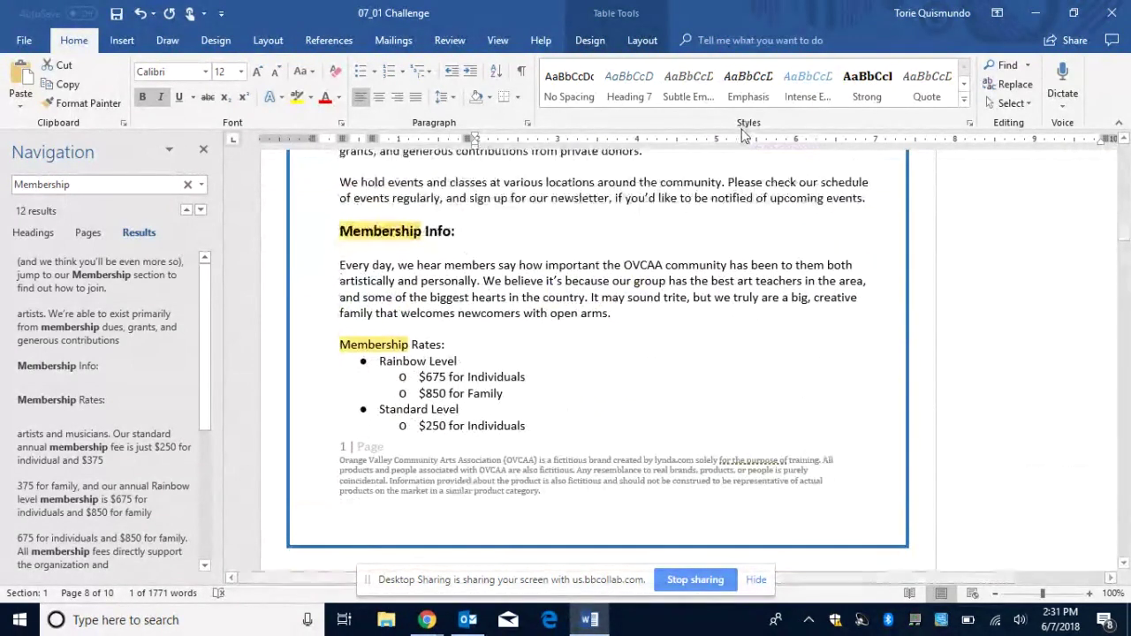
left_click(340, 231)
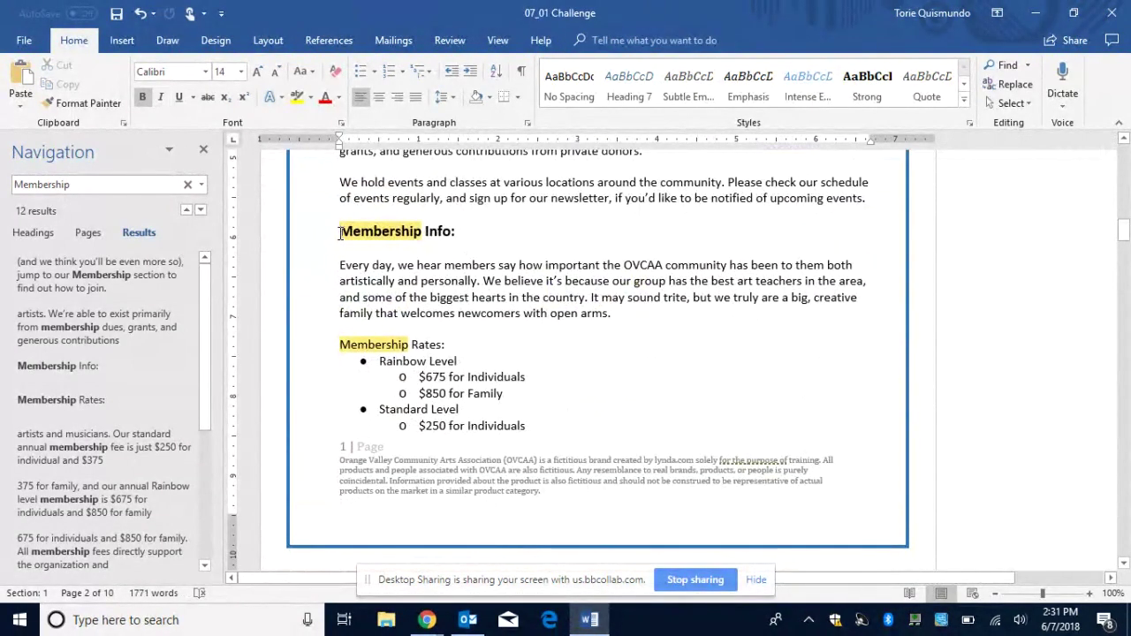
left_click(124, 41)
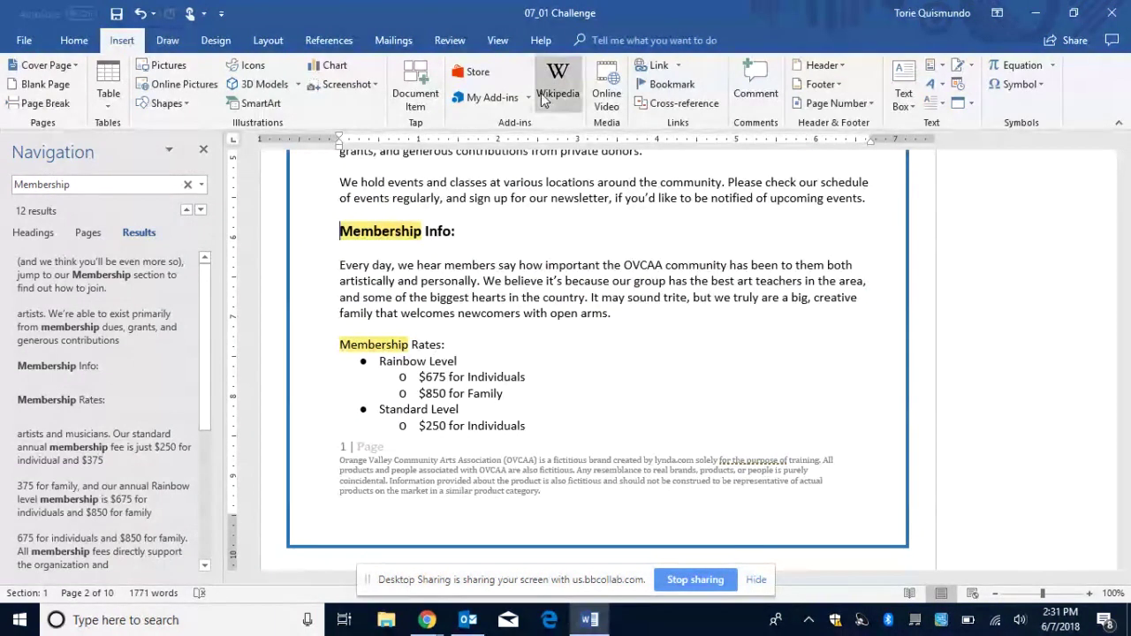
left_click(661, 82)
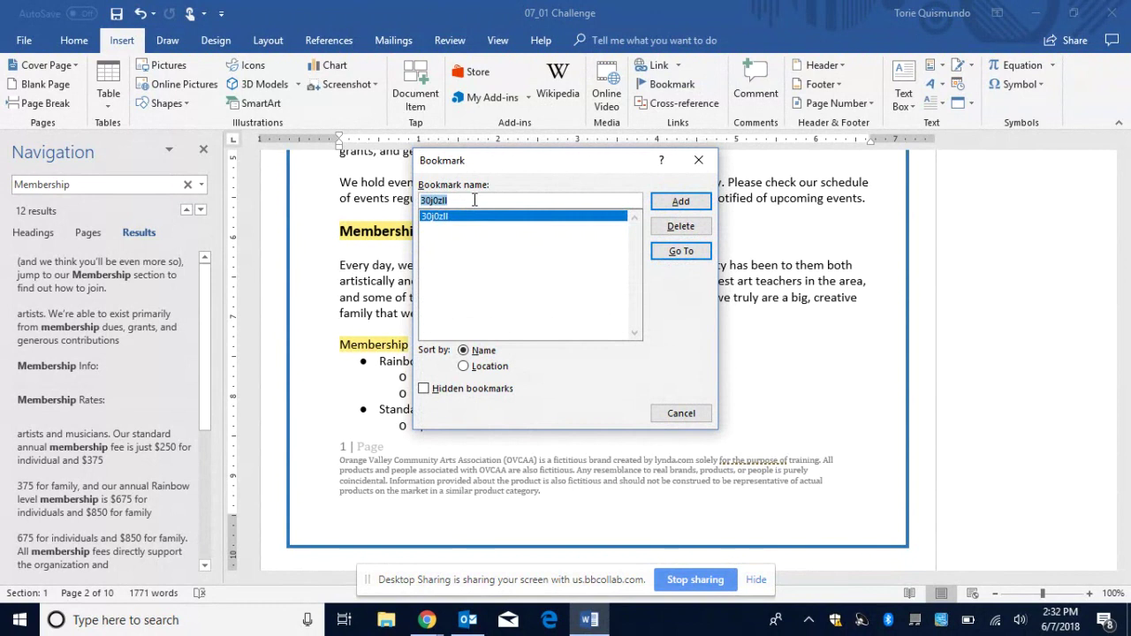
type("Membership")
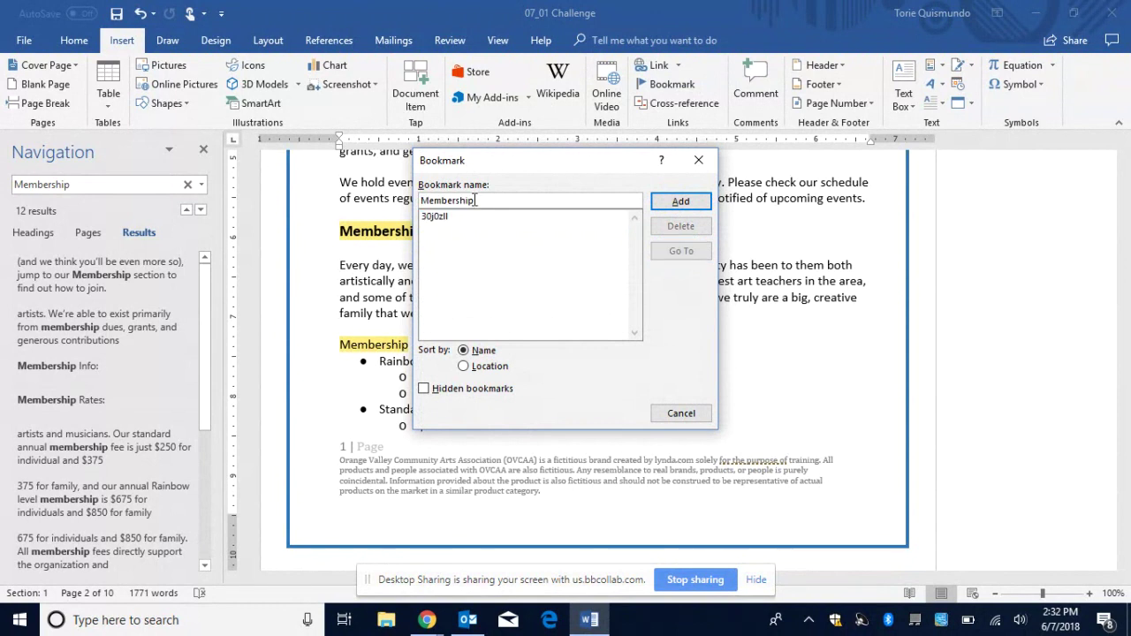
left_click(670, 208)
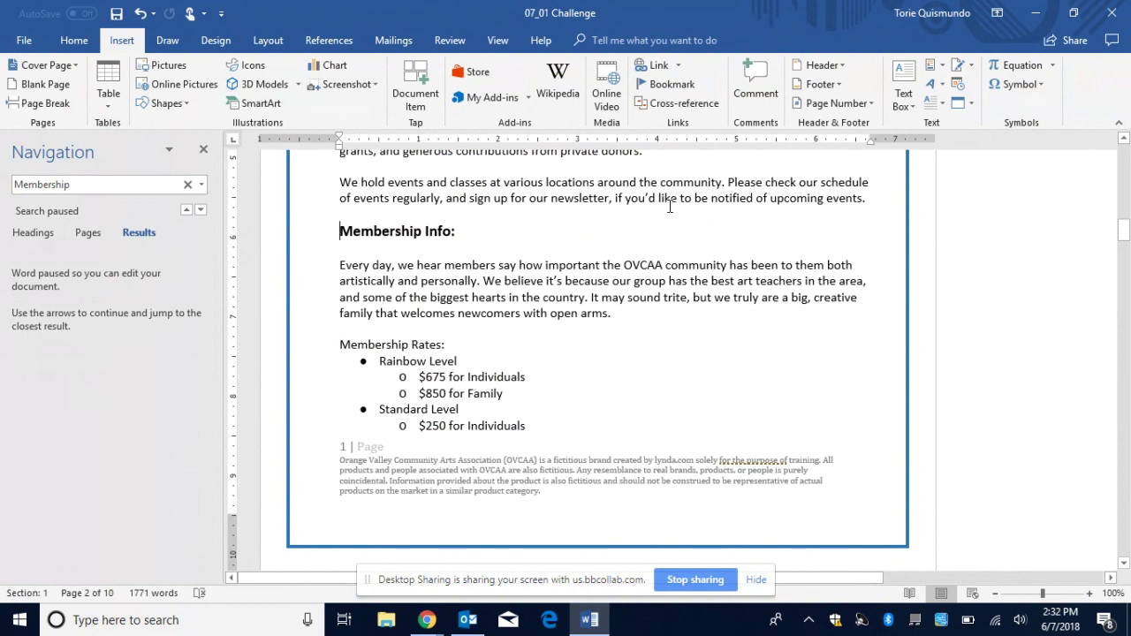
Test the Membership bookmark by jumping to it with Go To.
left_click(74, 41)
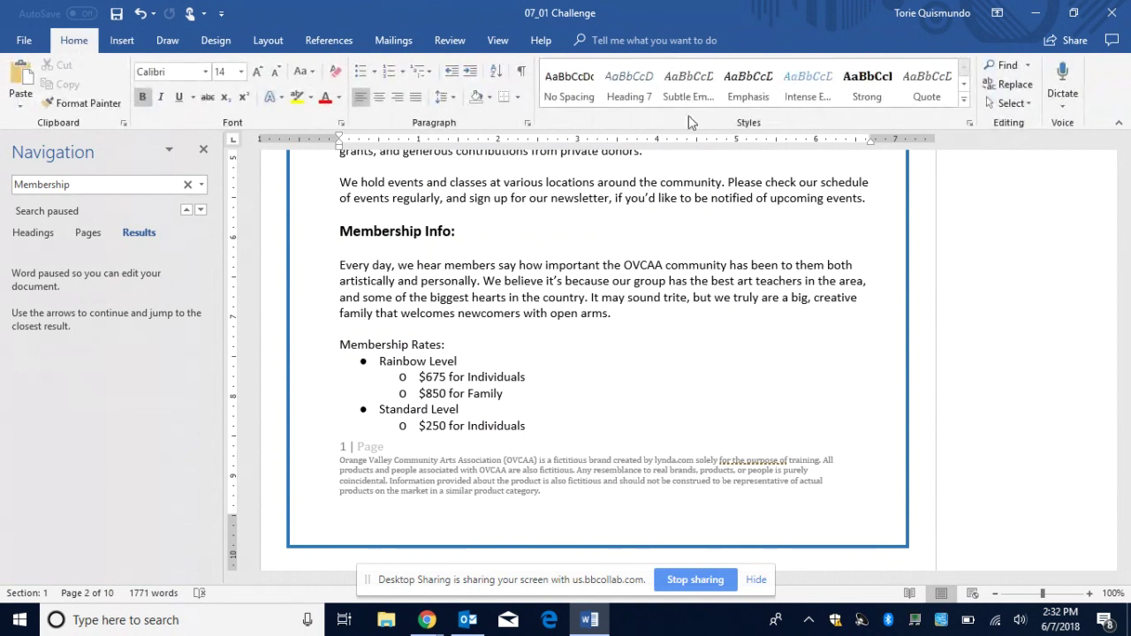
left_click(1026, 66)
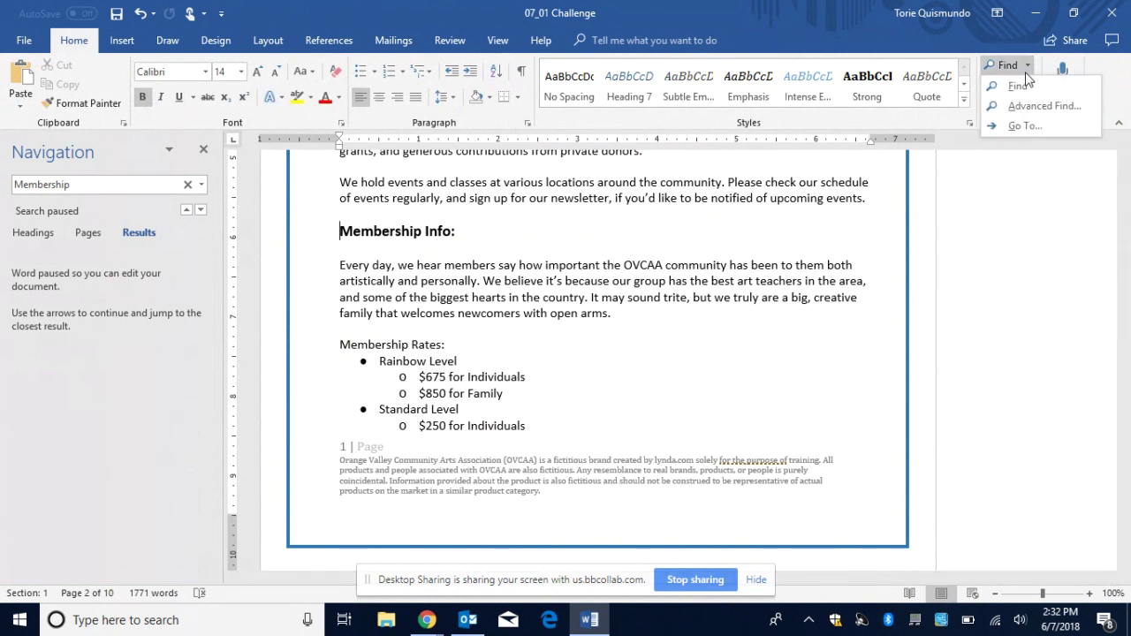
left_click(1023, 127)
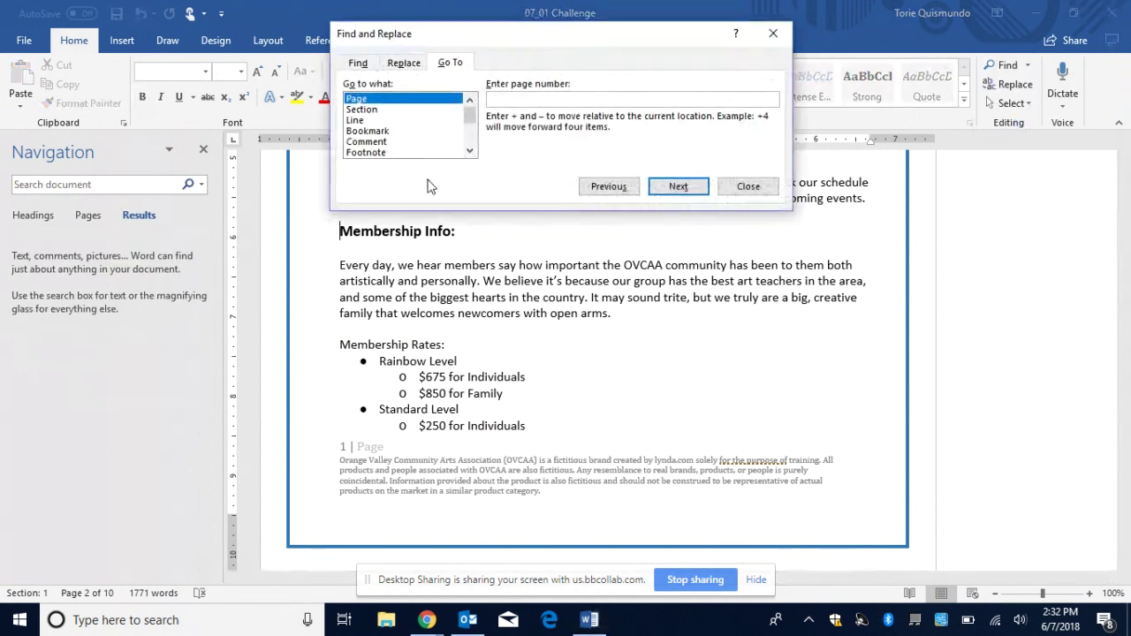
left_click(386, 132)
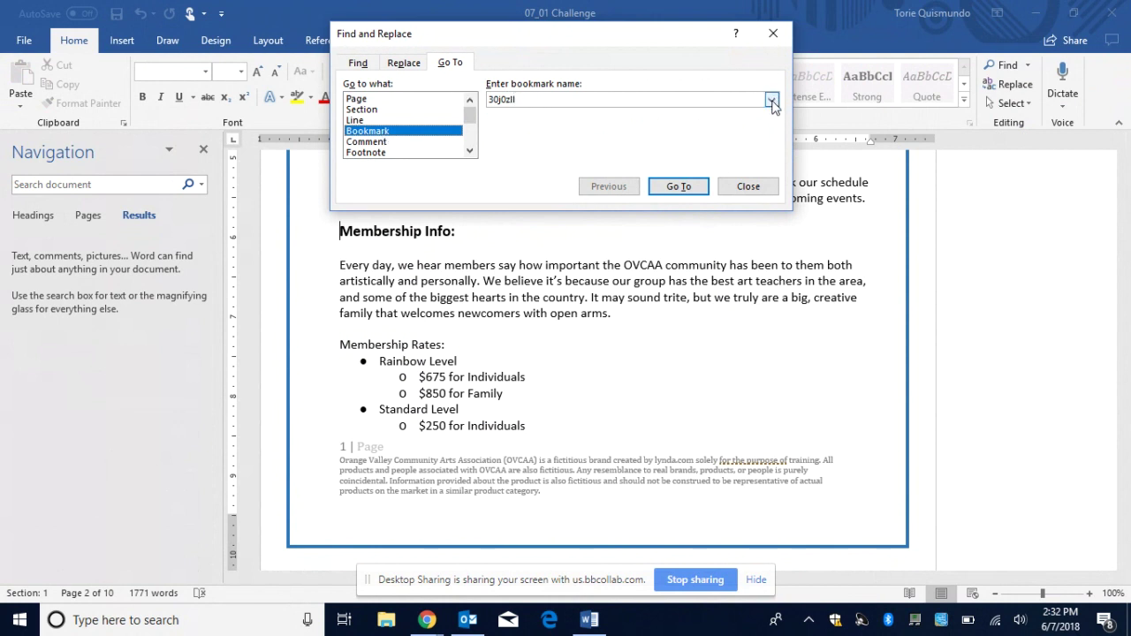
left_click(771, 102)
left_click(656, 130)
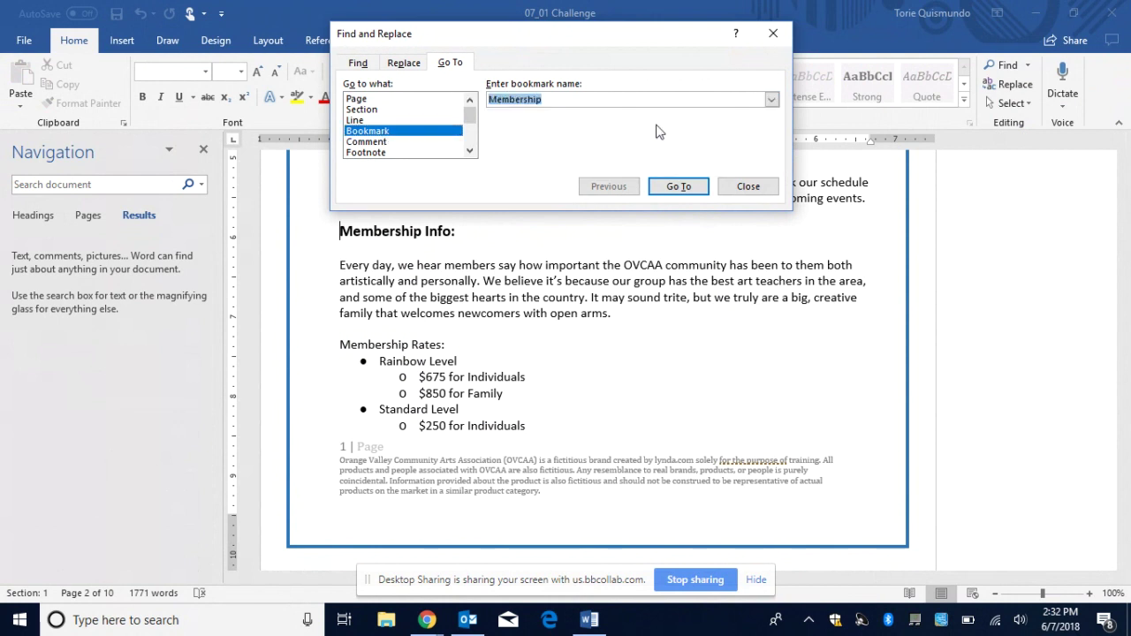
left_click(681, 186)
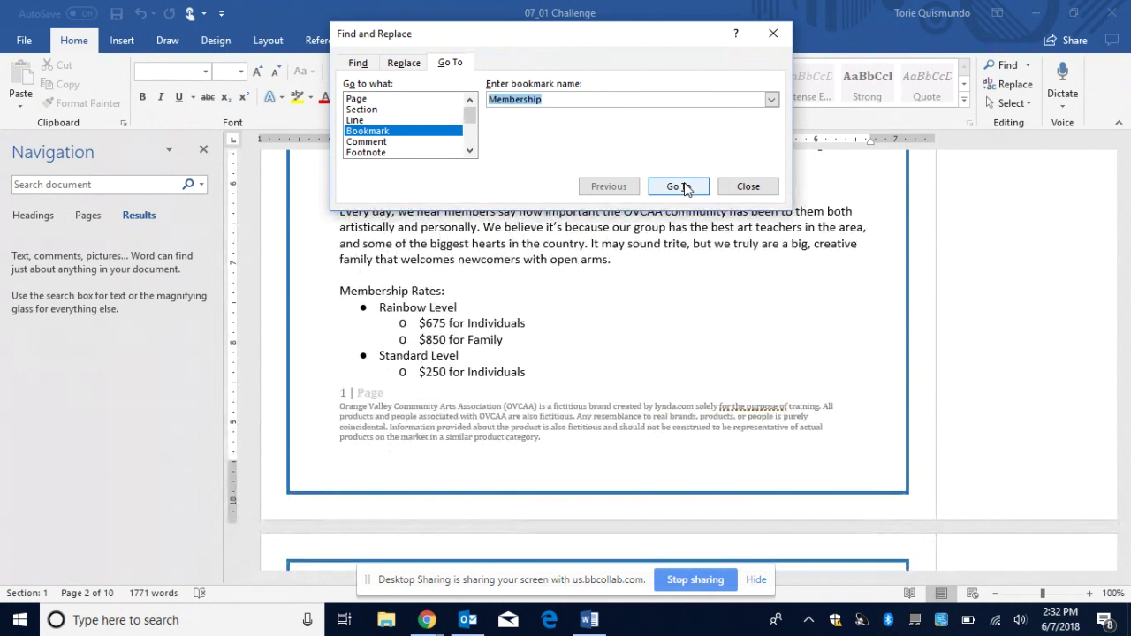
left_click(749, 186)
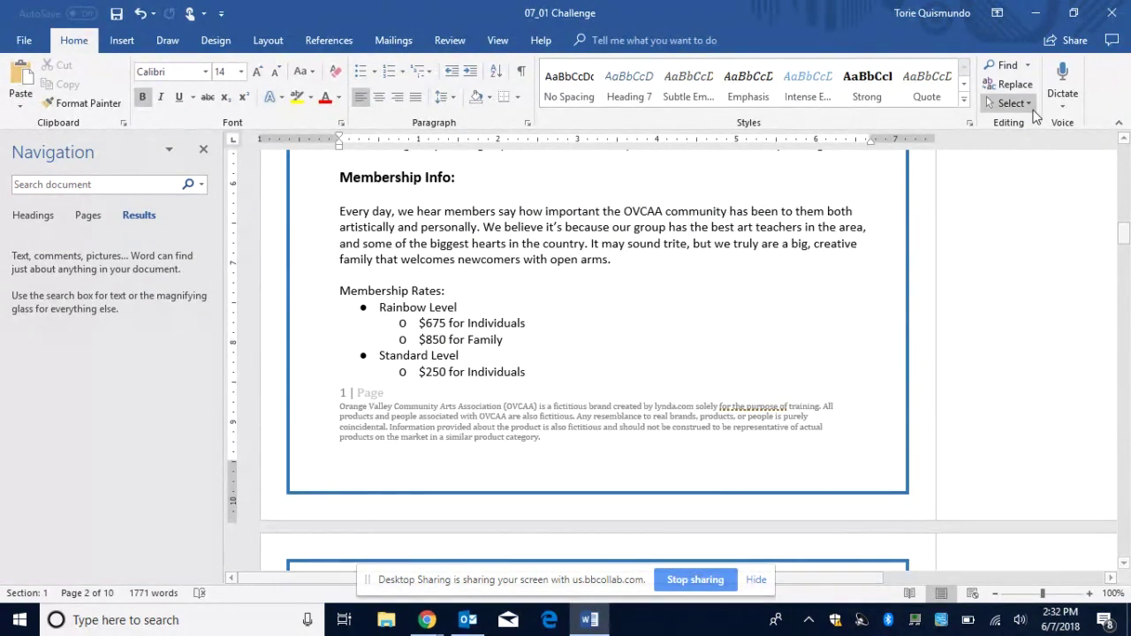
Jump to section 1 of the document with Go To.
left_click(1026, 67)
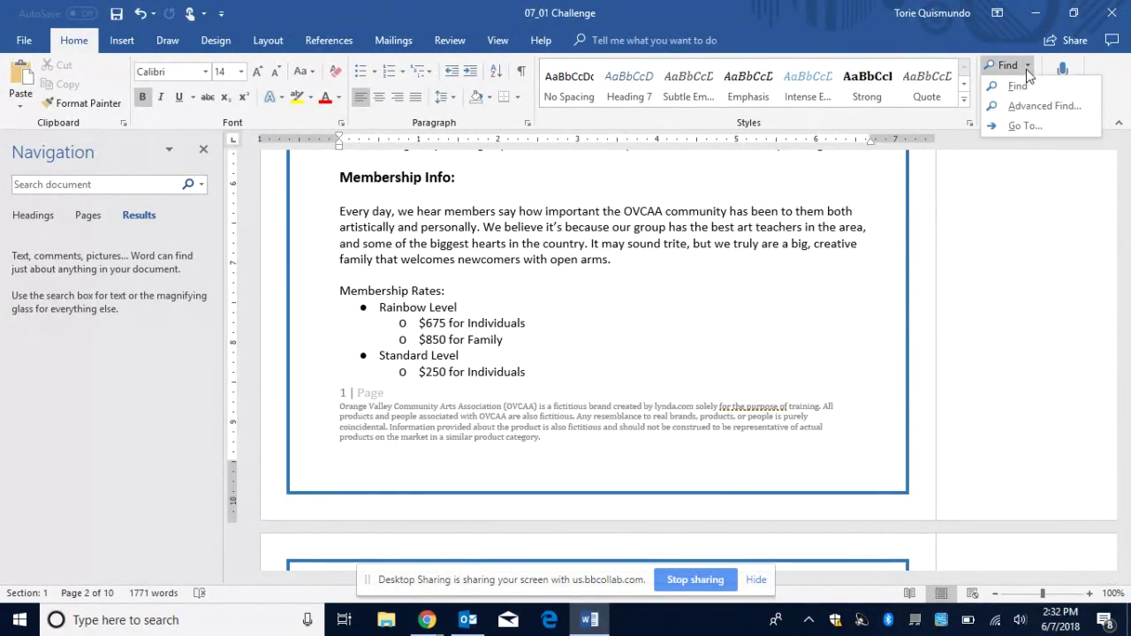
left_click(1027, 126)
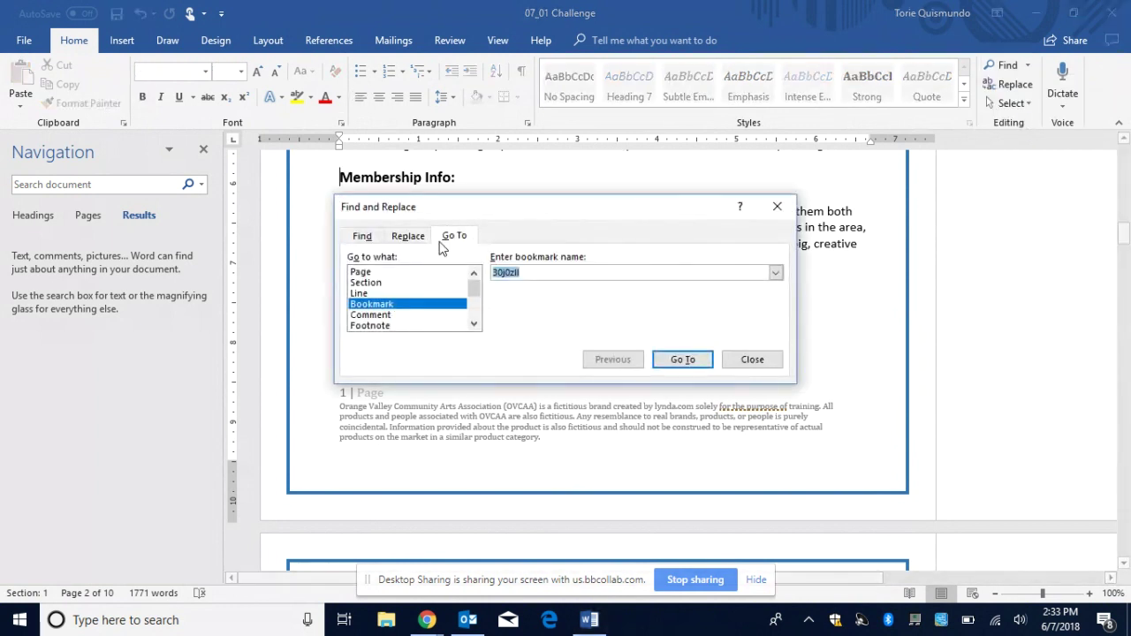
left_click(383, 282)
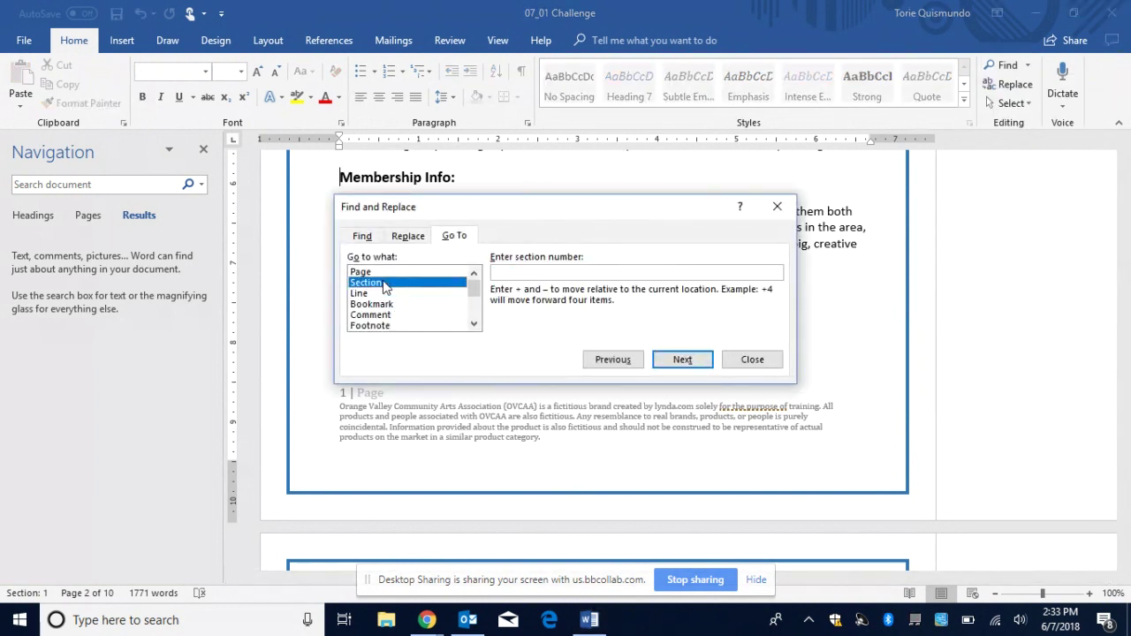
left_click(524, 275)
type("1")
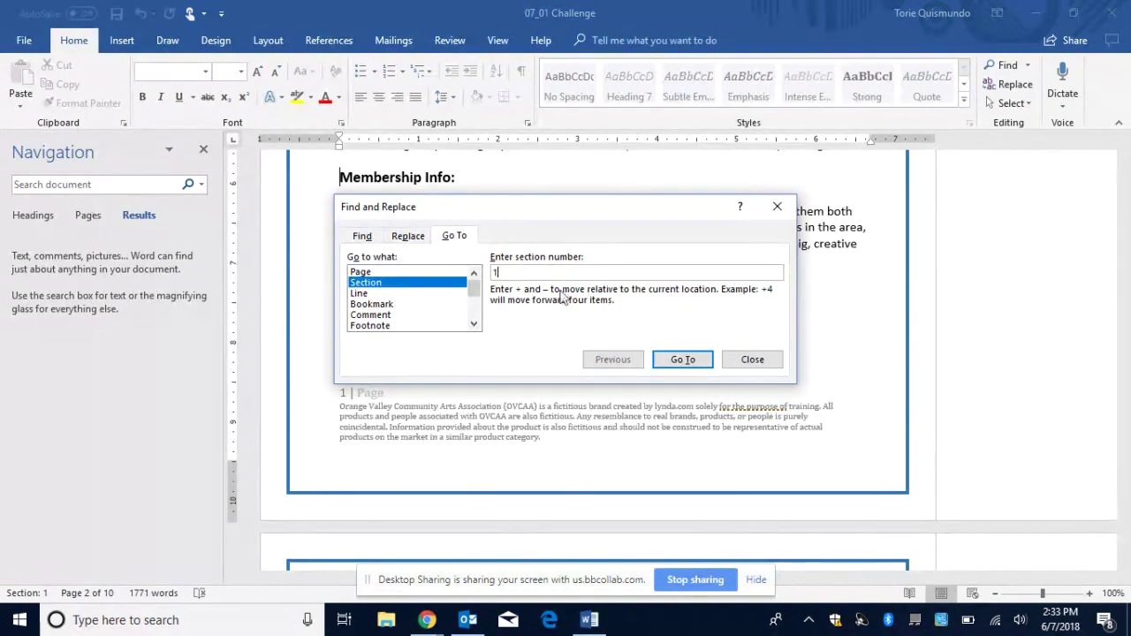
left_click(686, 361)
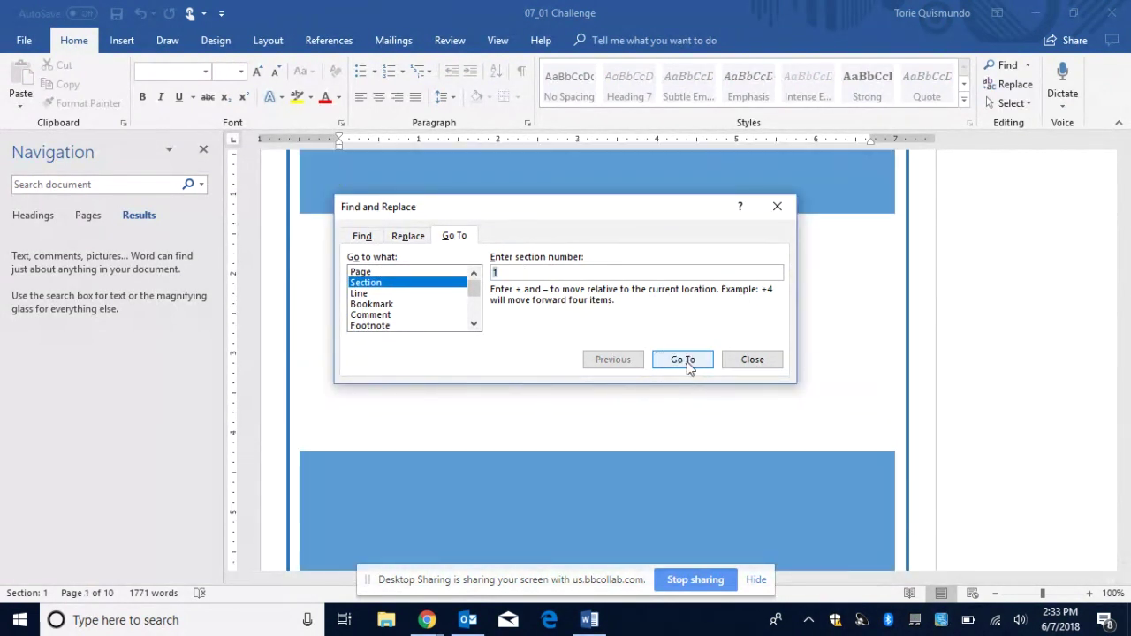
left_click(753, 360)
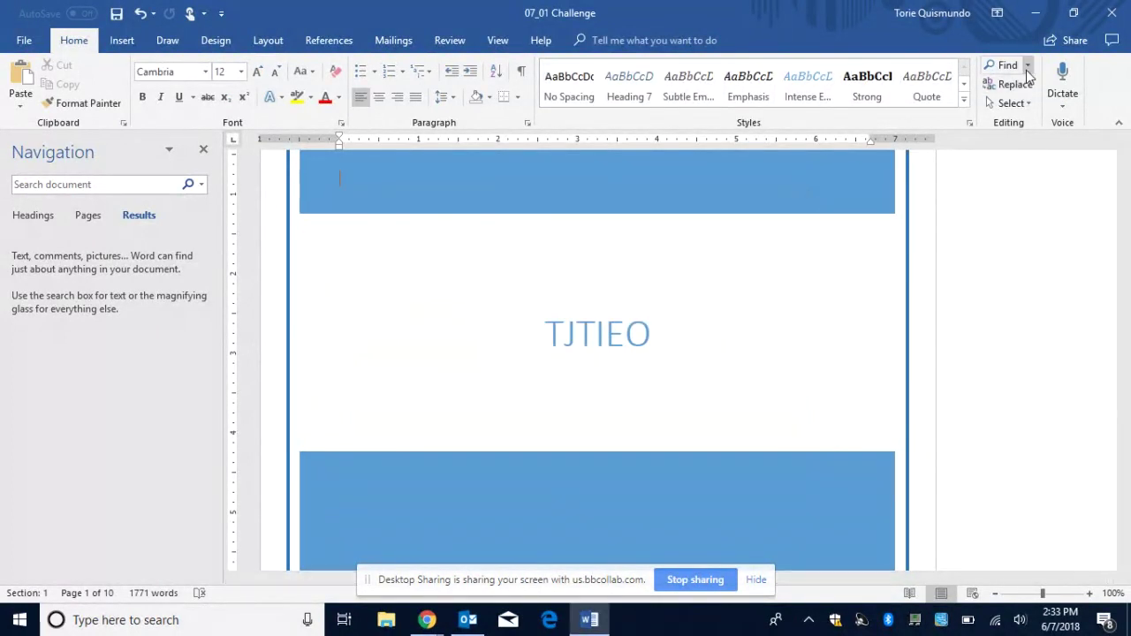
Jump from the cover page to the Membership bookmark with Go To.
left_click(1028, 65)
left_click(1029, 127)
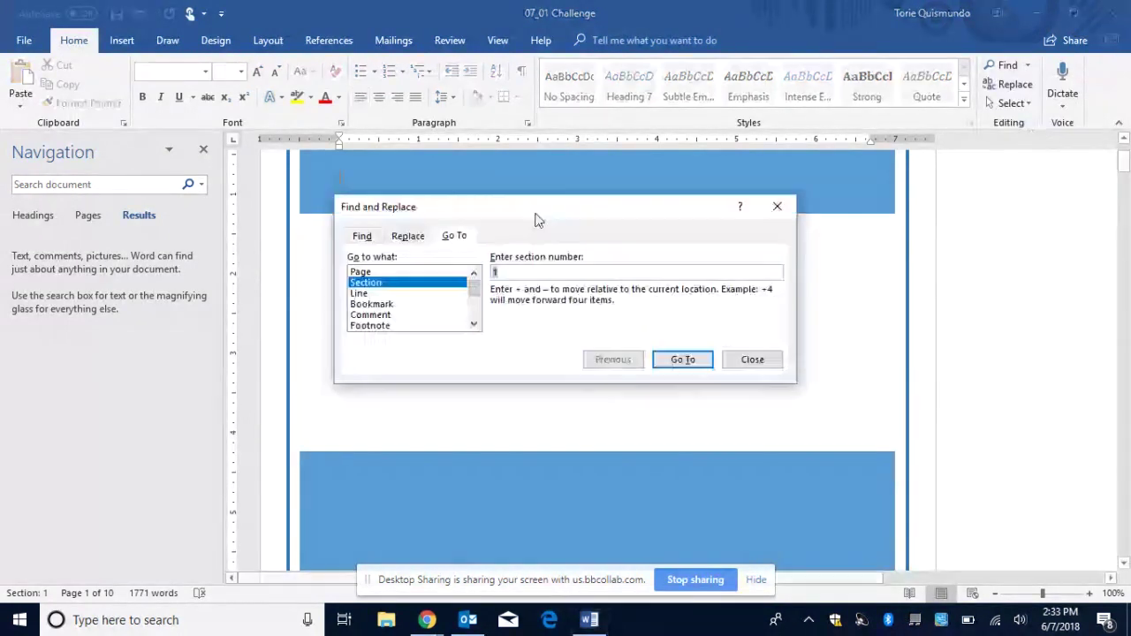
left_click(392, 307)
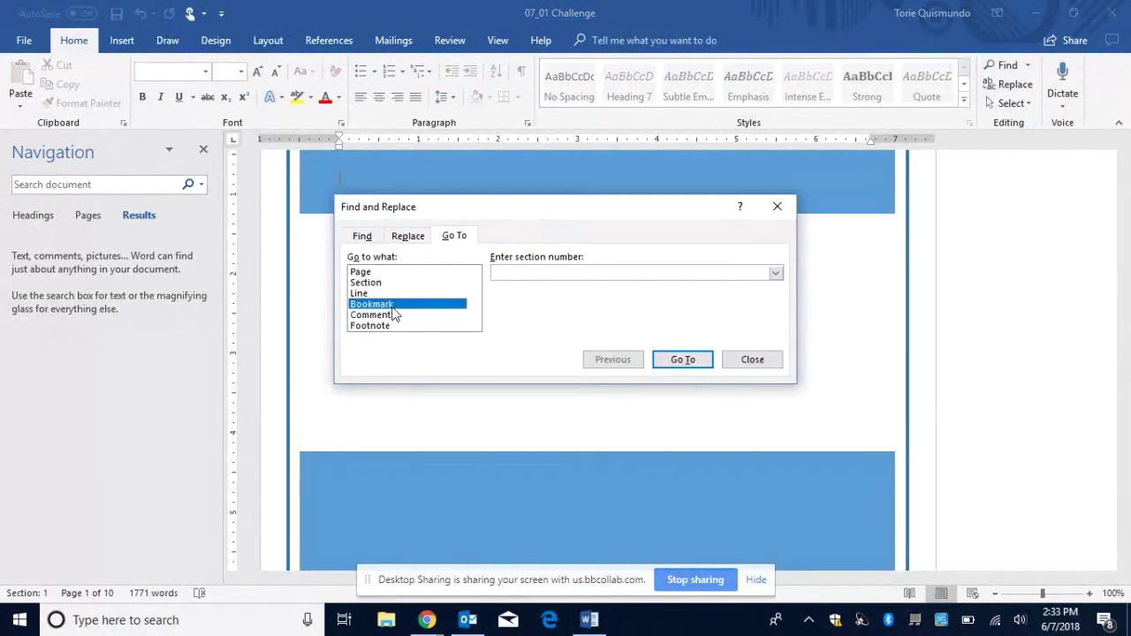
left_click(775, 273)
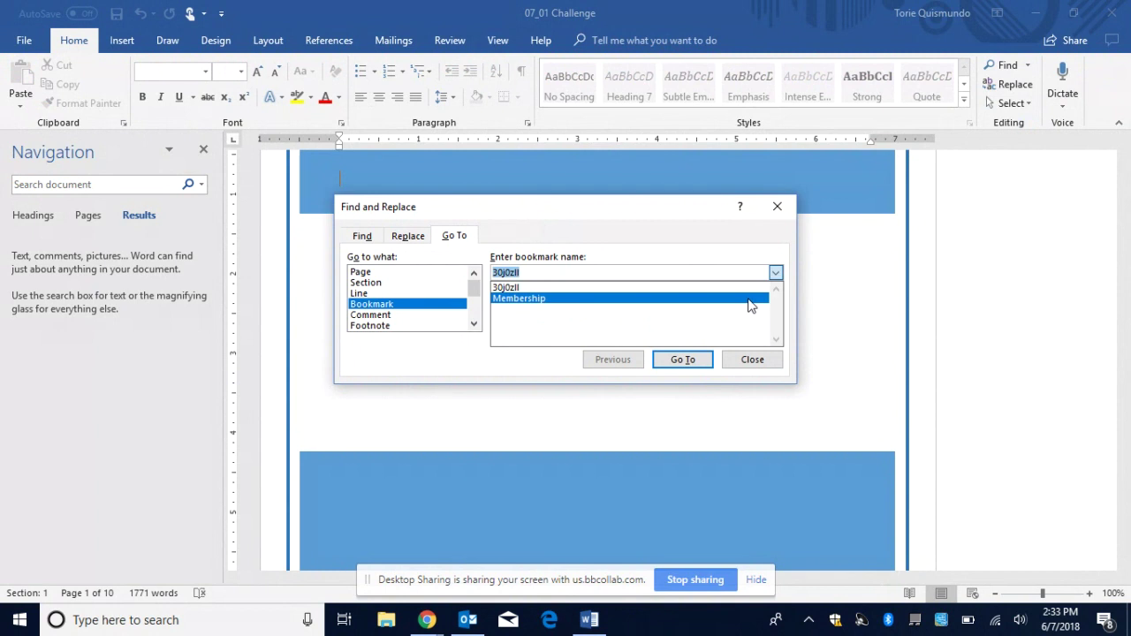
left_click(749, 299)
left_click(687, 359)
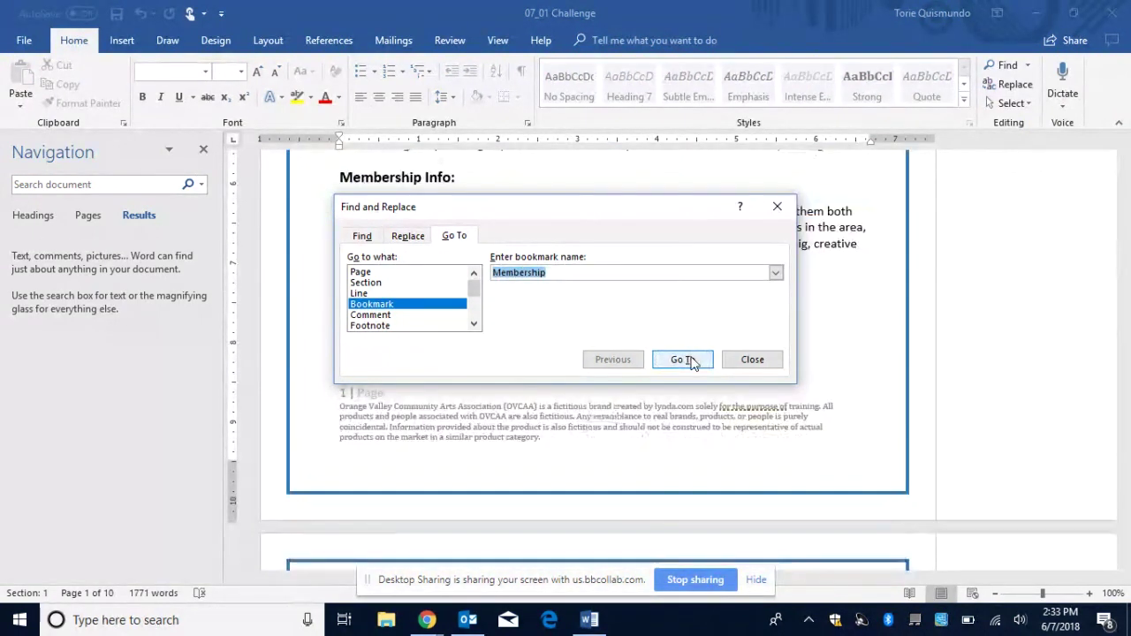
left_click(749, 361)
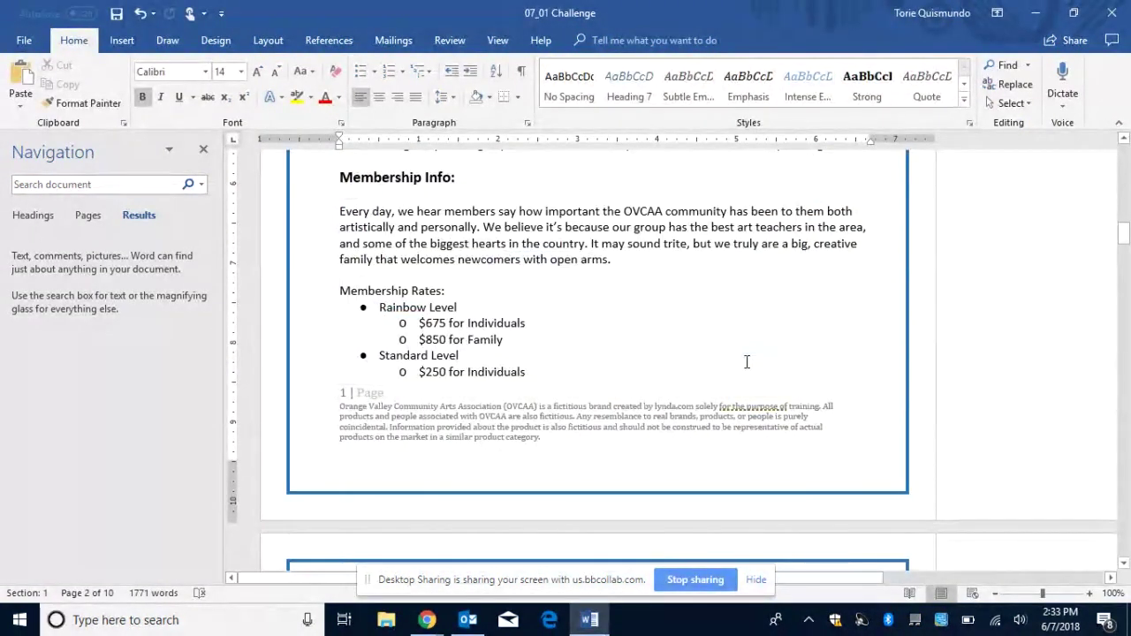
Highlight the "Membership Info:" heading and review the About and introductory paragraphs above it.
left_click_drag(339, 177, 458, 179)
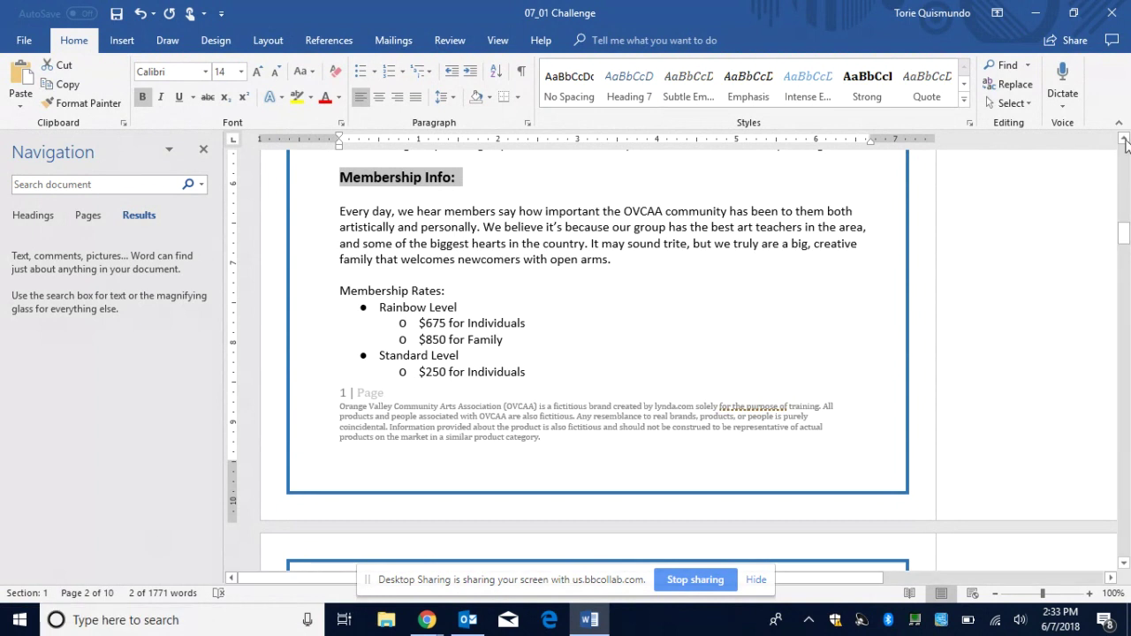
left_click(1123, 140)
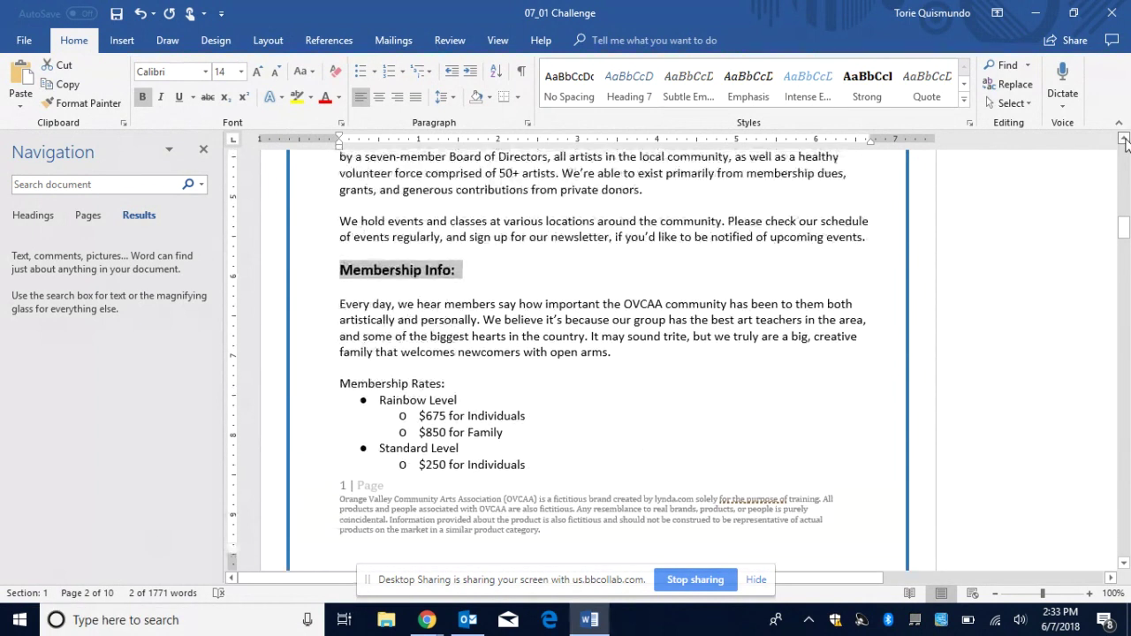
left_click(1124, 140)
left_click(1123, 139)
left_click(1123, 139)
left_click(1123, 140)
left_click(1123, 140)
left_click(1124, 140)
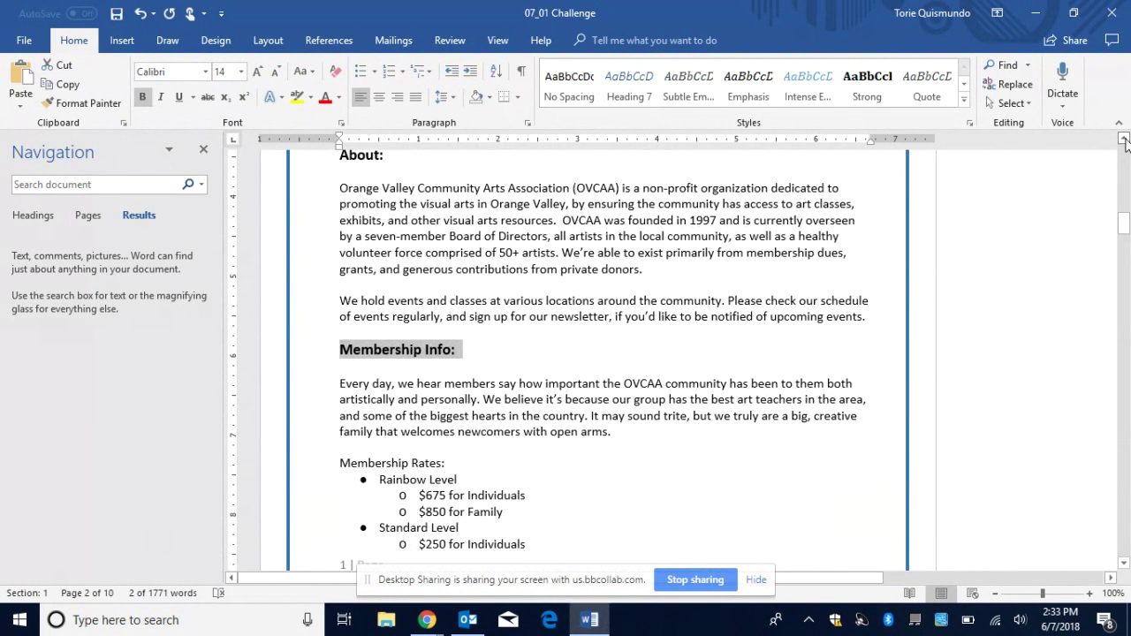
left_click(1123, 140)
left_click(1123, 139)
left_click(1123, 140)
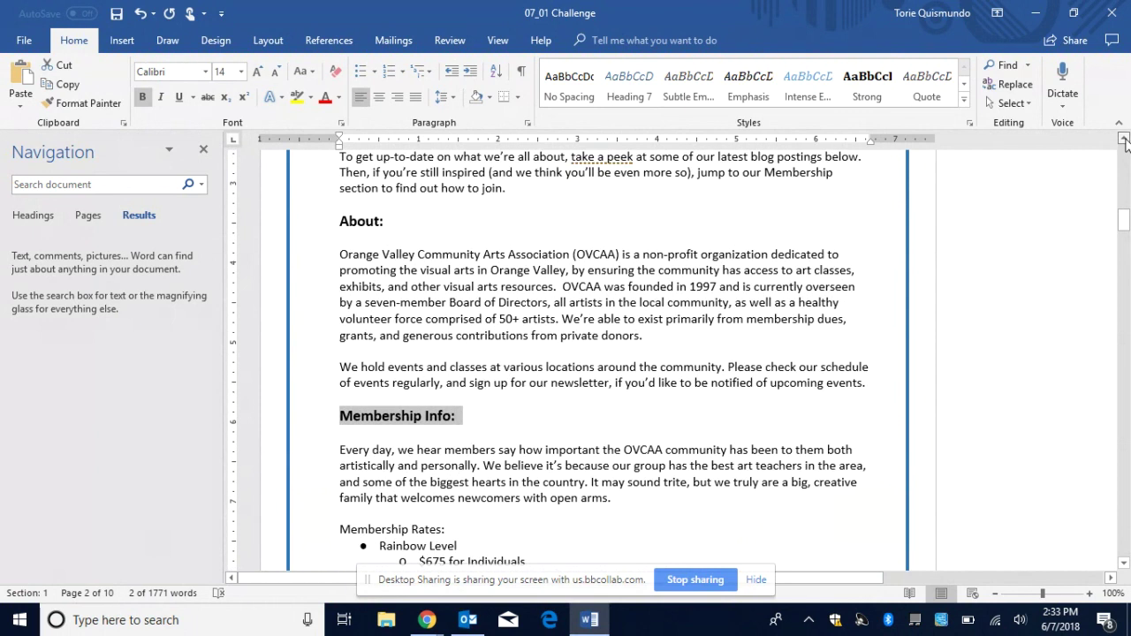
left_click(1123, 140)
left_click(1123, 140)
left_click(1124, 139)
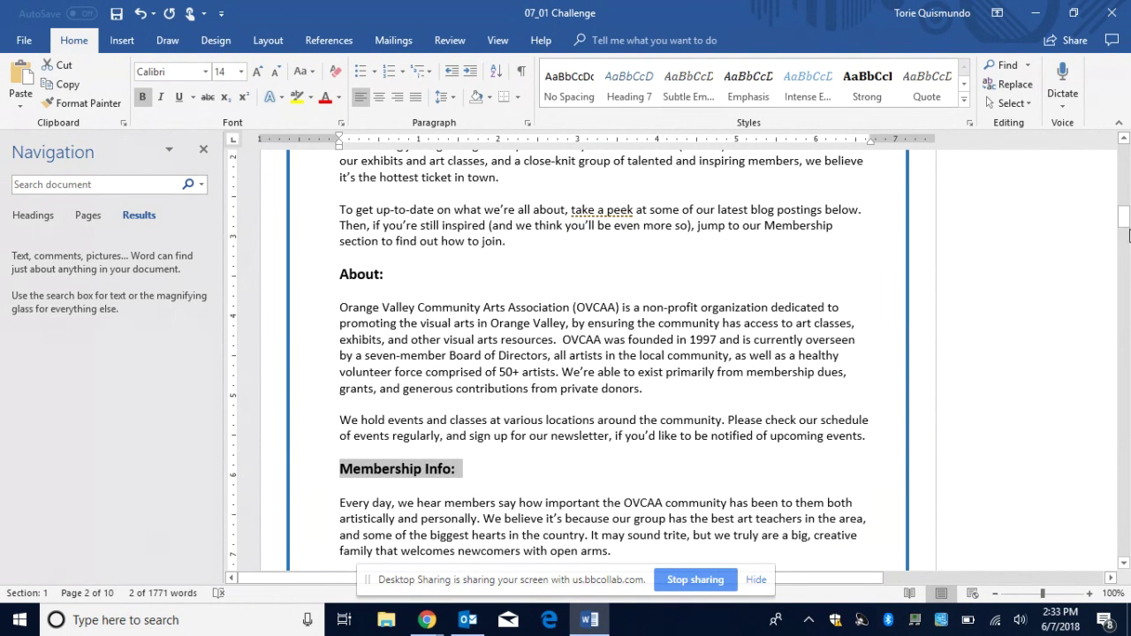
mouse_move(1124, 220)
left_mouse_down()
mouse_move(1123, 211)
mouse_move(1124, 222)
left_mouse_up()
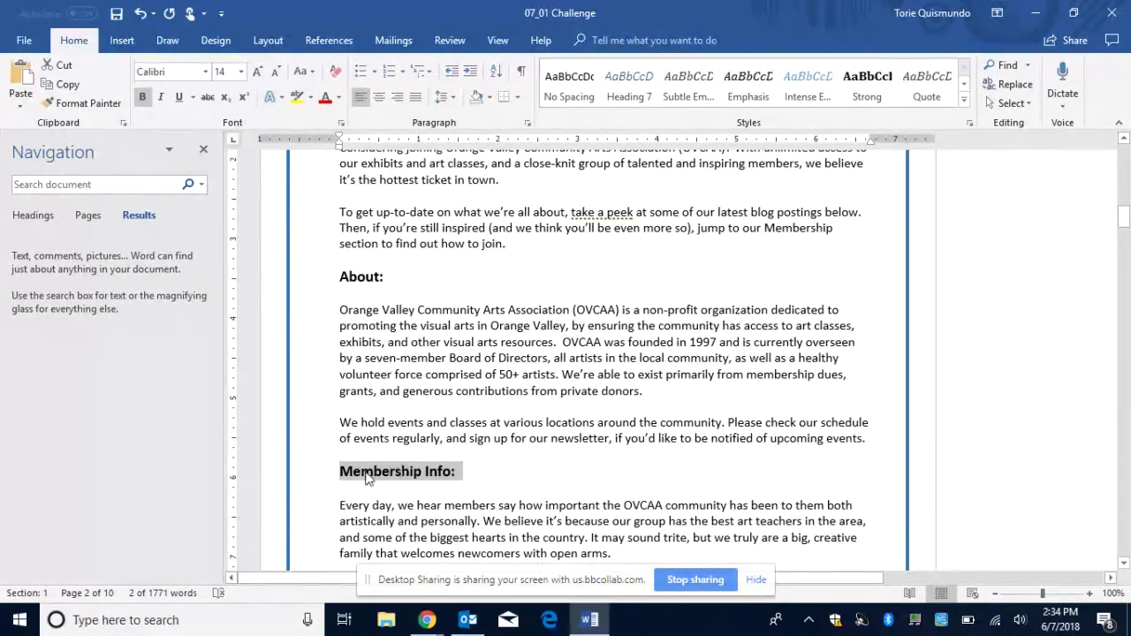
left_click(123, 40)
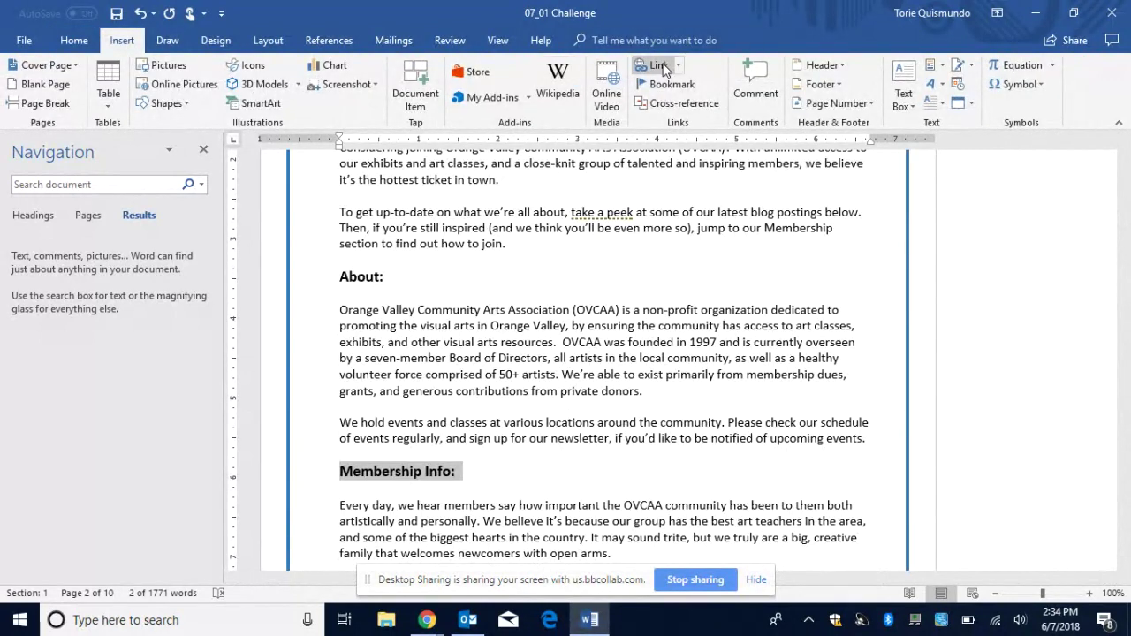
left_click(661, 64)
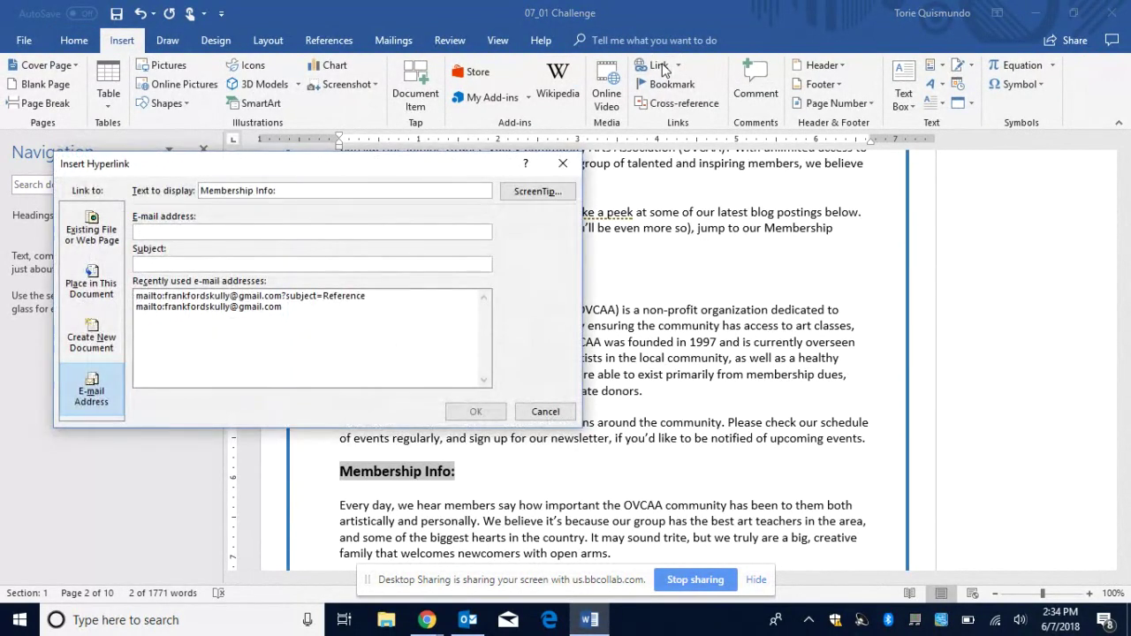
left_click(95, 284)
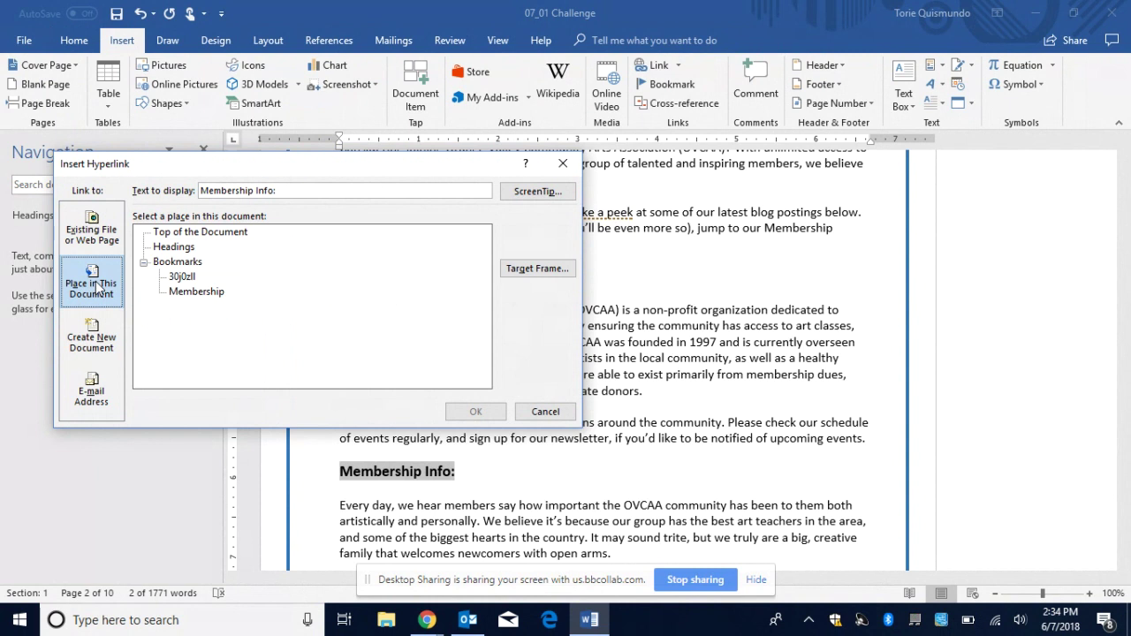
left_click(562, 164)
Hyperlink the word "join." above the About heading to the Membership bookmark in this document and check the link's target.
left_click(506, 247)
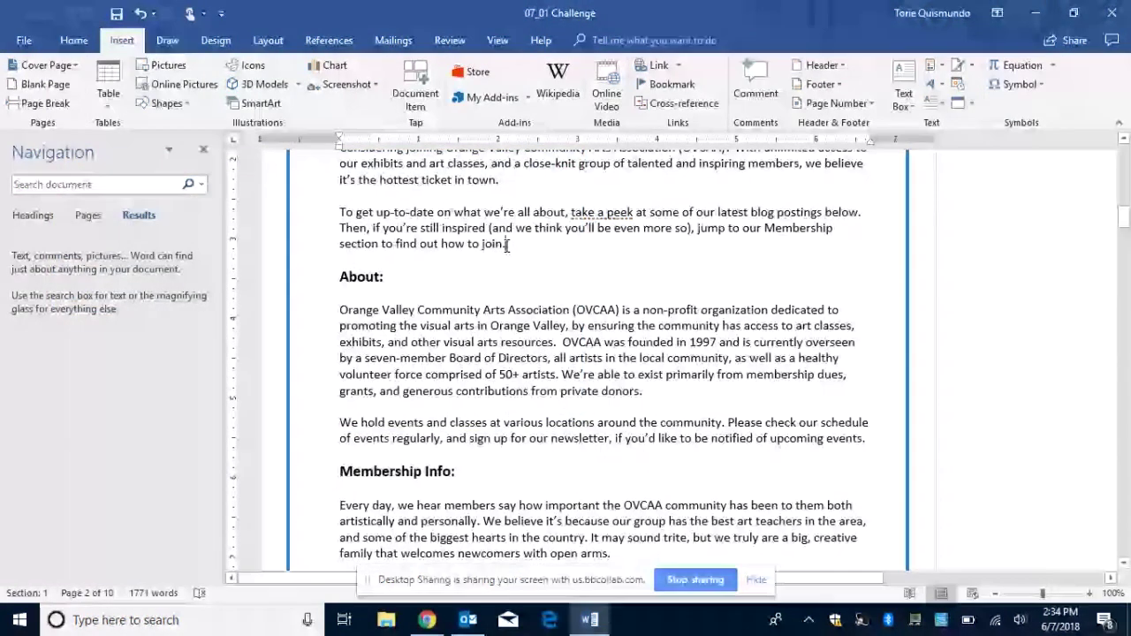
left_click_drag(506, 246, 484, 248)
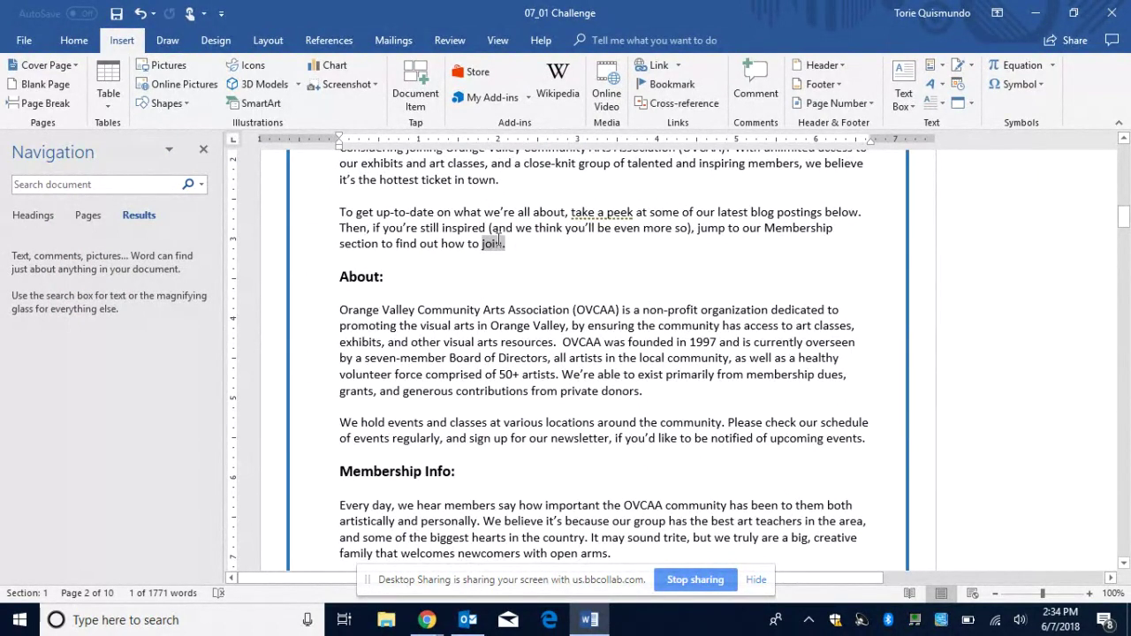
left_click(679, 66)
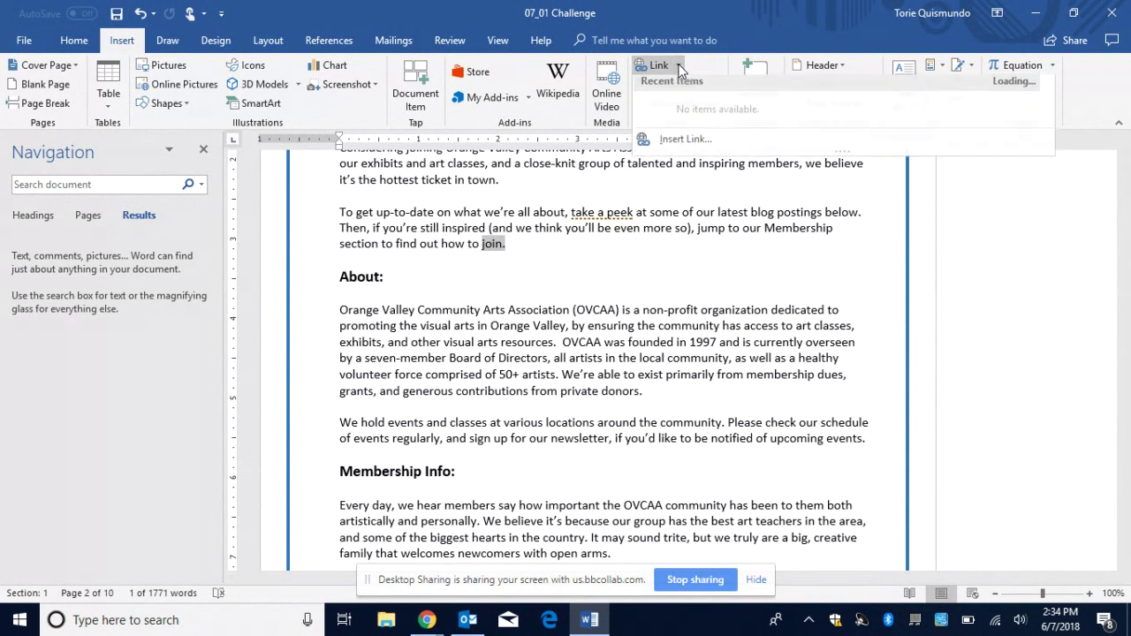
left_click(660, 65)
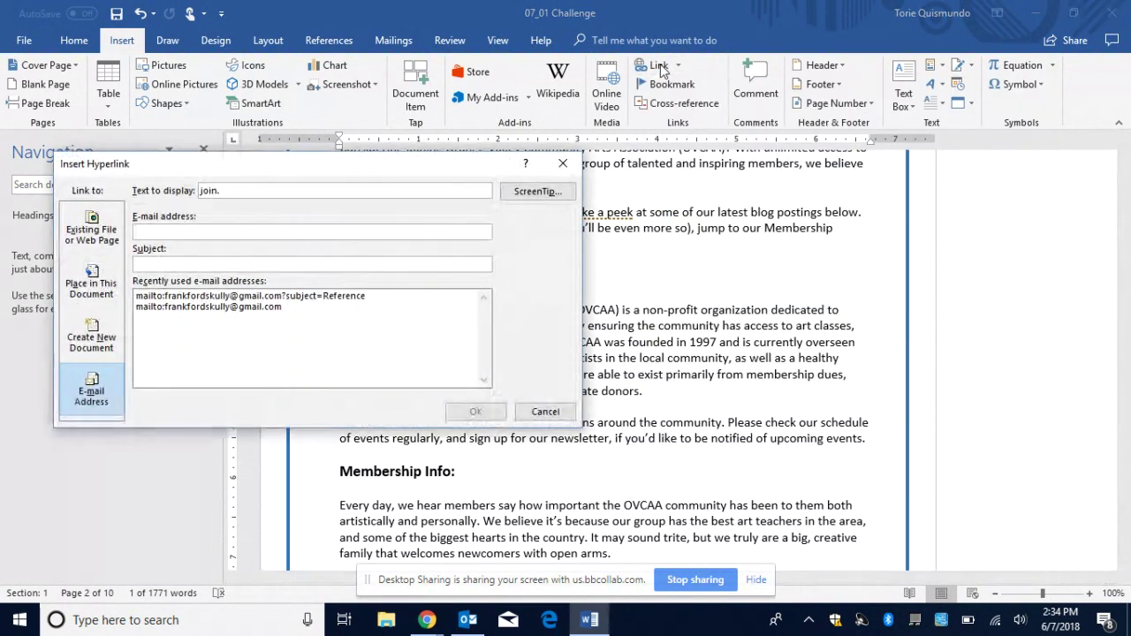
left_click(100, 286)
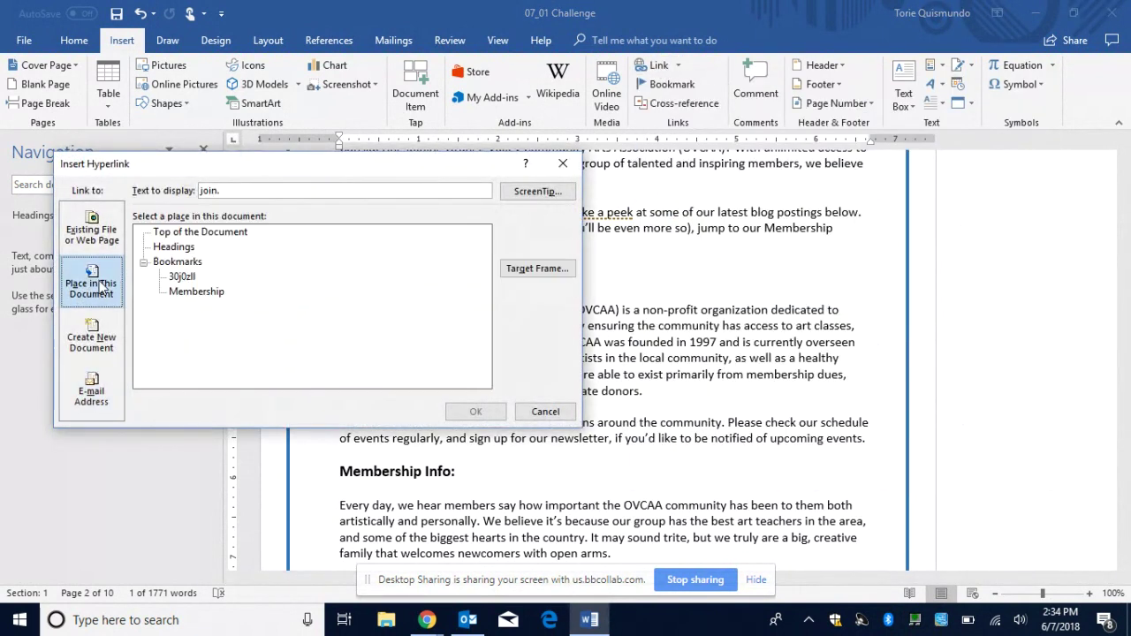
left_click(192, 292)
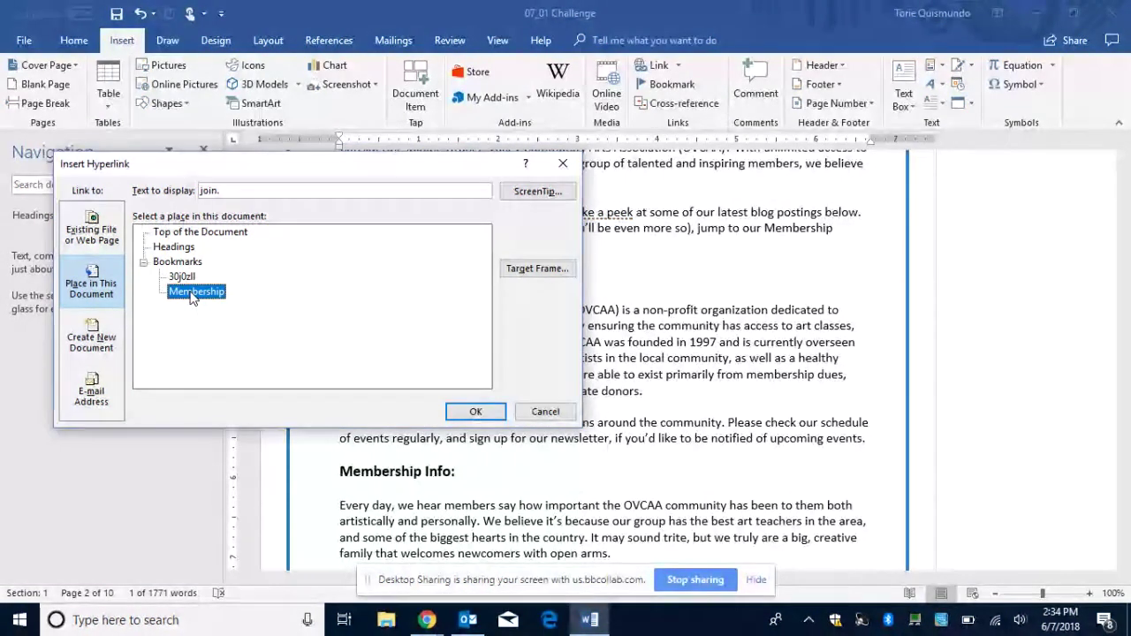
left_click(475, 411)
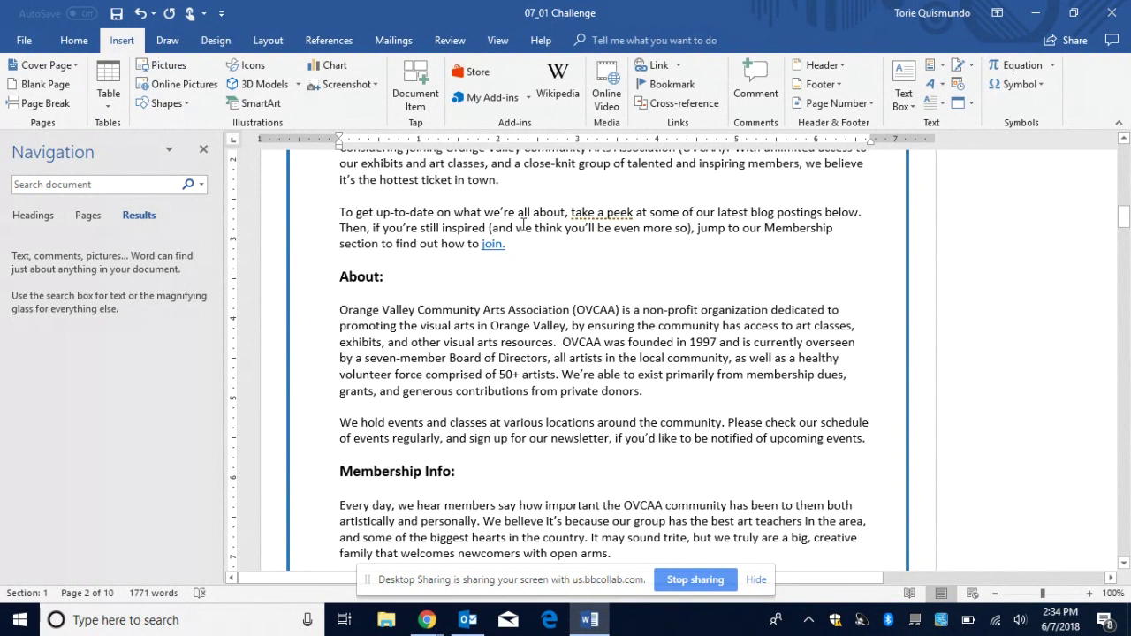
left_click(657, 67)
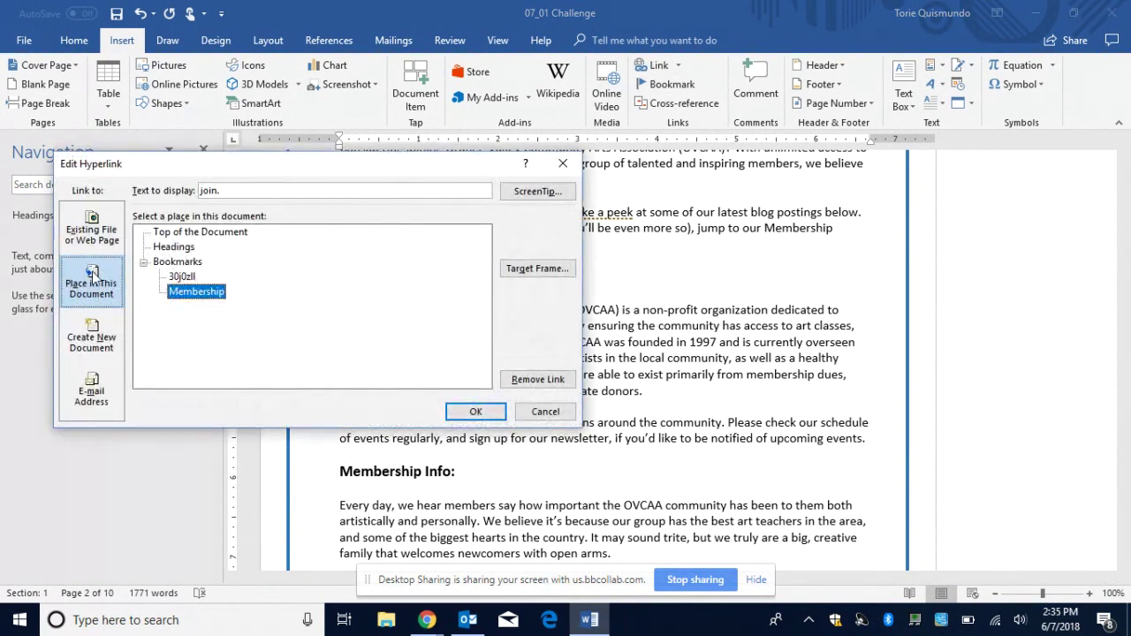
left_click(559, 413)
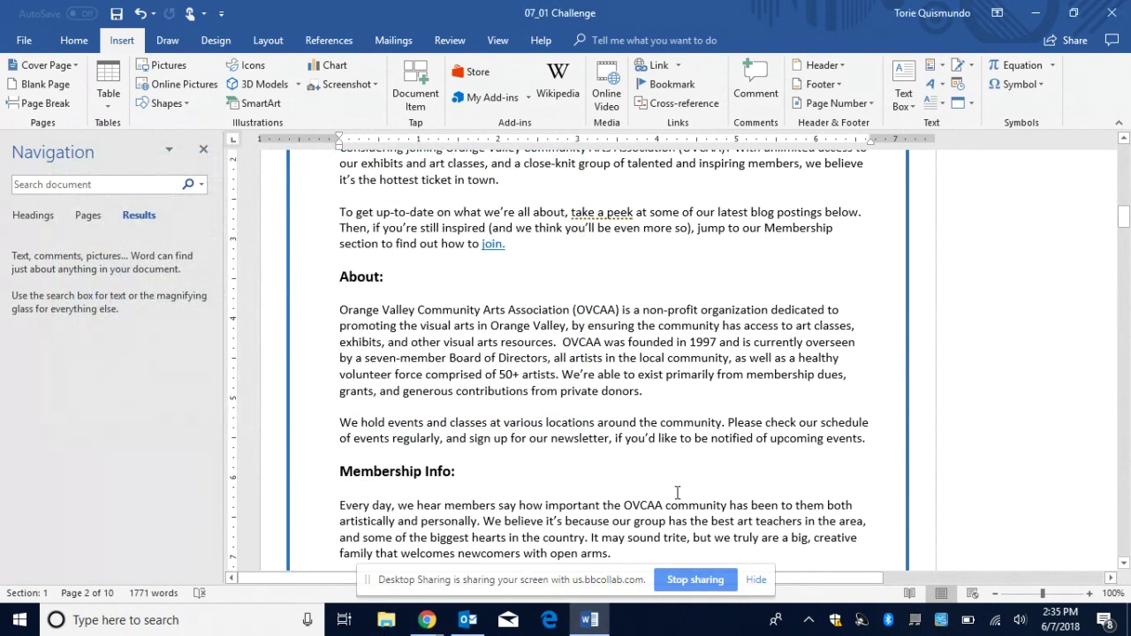
Review the WordArt objective in the instructions table and convert the page 2 title "Visual Arts for All Ages and Interests" to blue-filled, shadowed WordArt.
left_click_drag(1123, 219, 1114, 434)
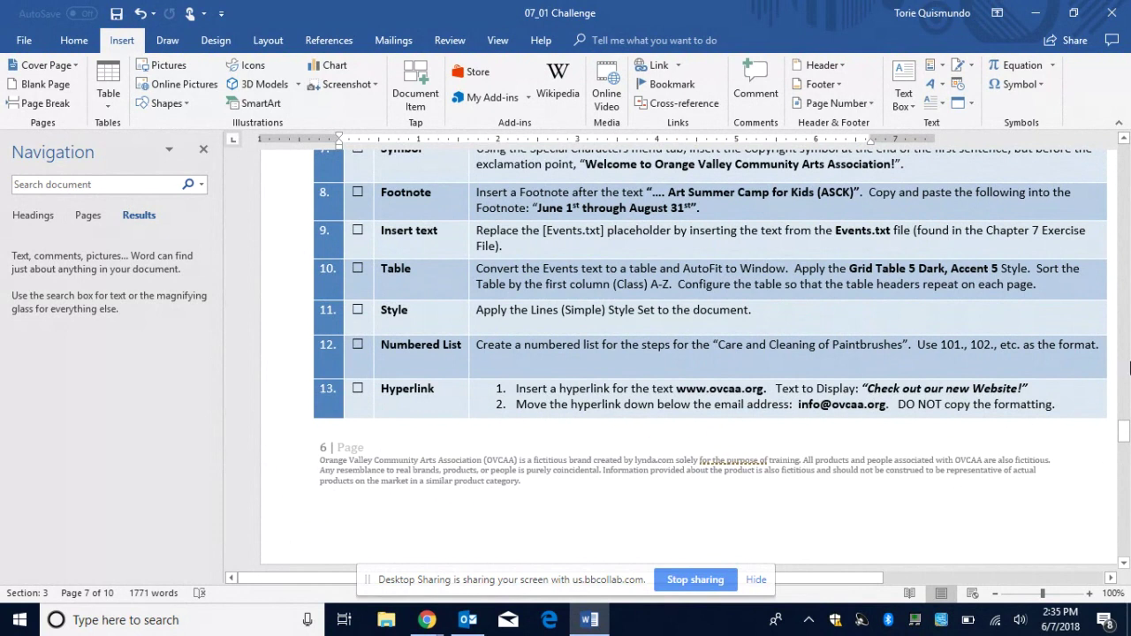
left_click_drag(1124, 434, 1125, 466)
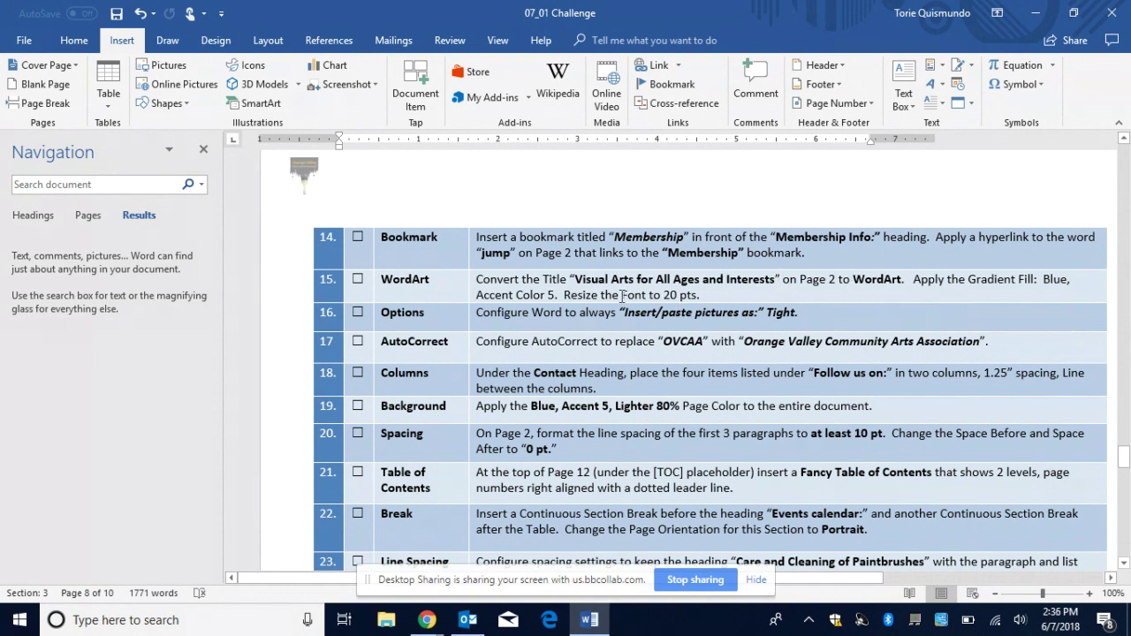
left_click_drag(1124, 457, 1124, 212)
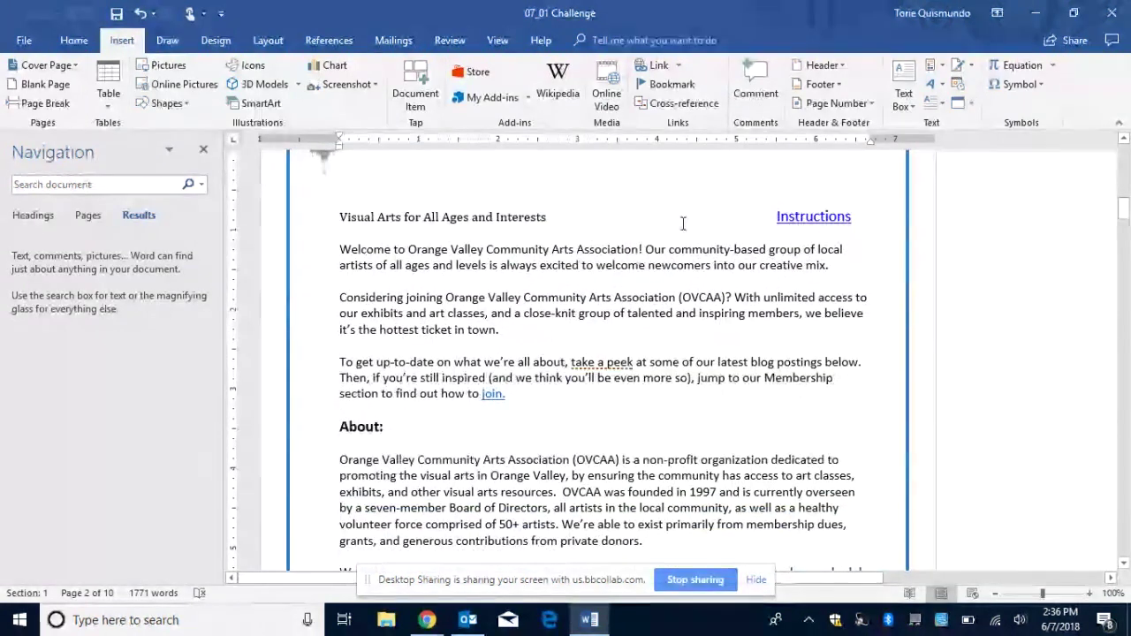
left_click_drag(556, 217, 344, 215)
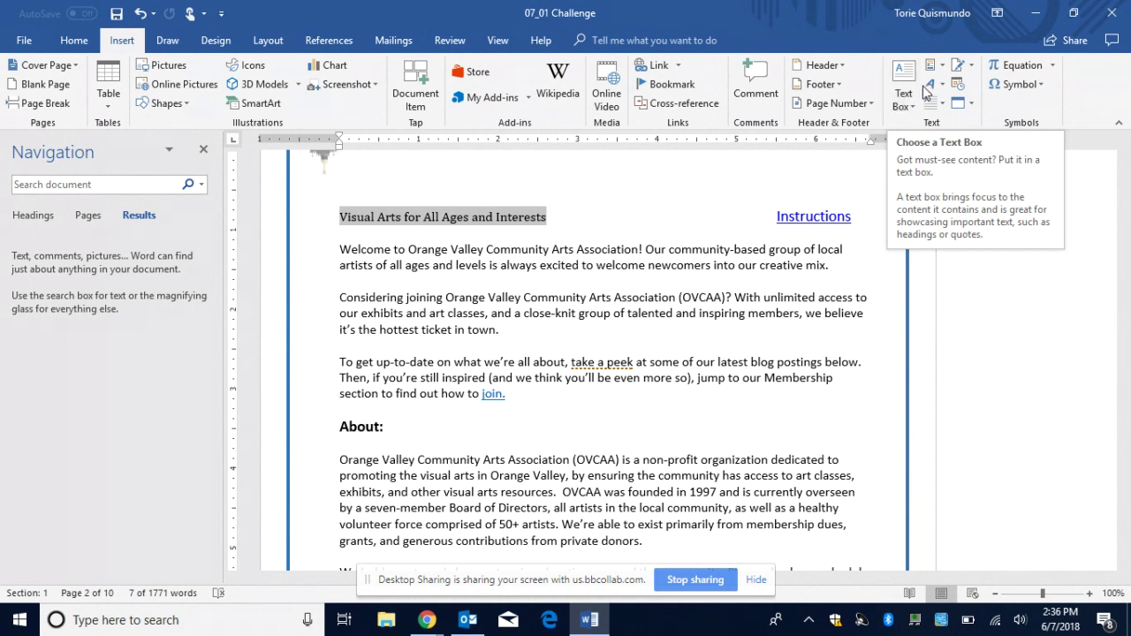
left_click(932, 85)
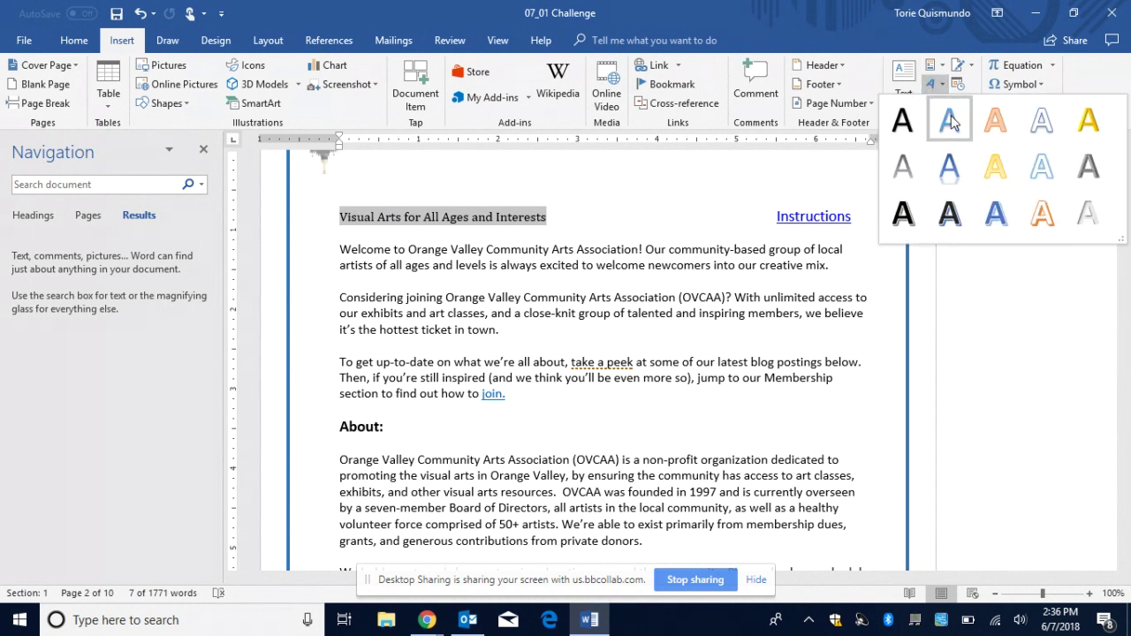
left_click(950, 122)
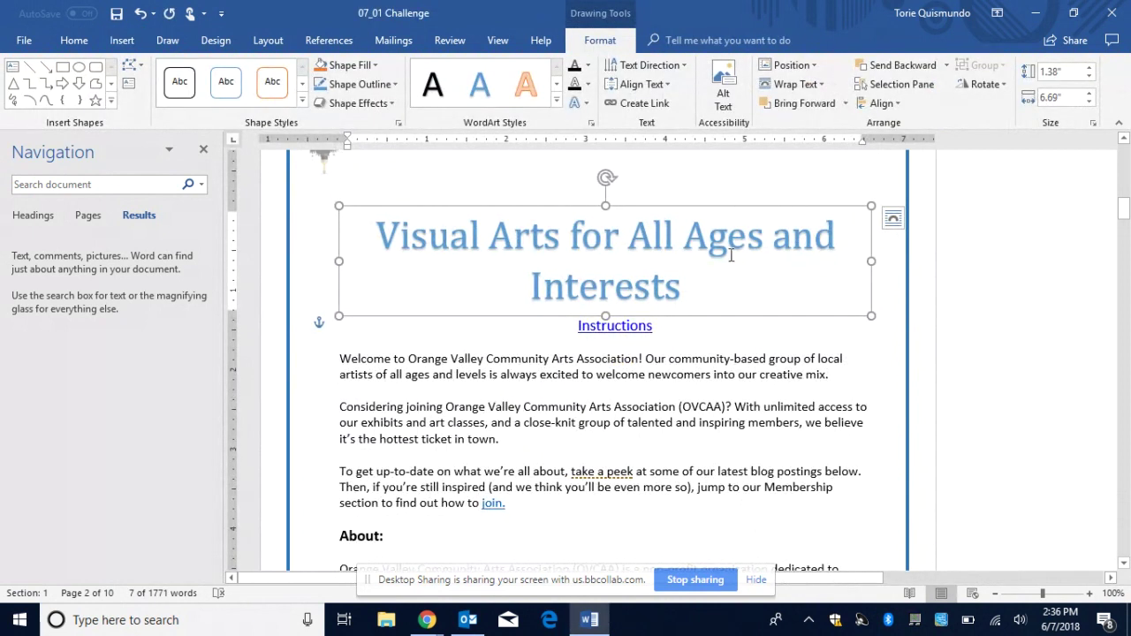
Undo the title's WordArt conversion and apply the blue, shadowed text effect to "Visual Arts for All Ages and Interests" as ordinary text.
left_click(140, 14)
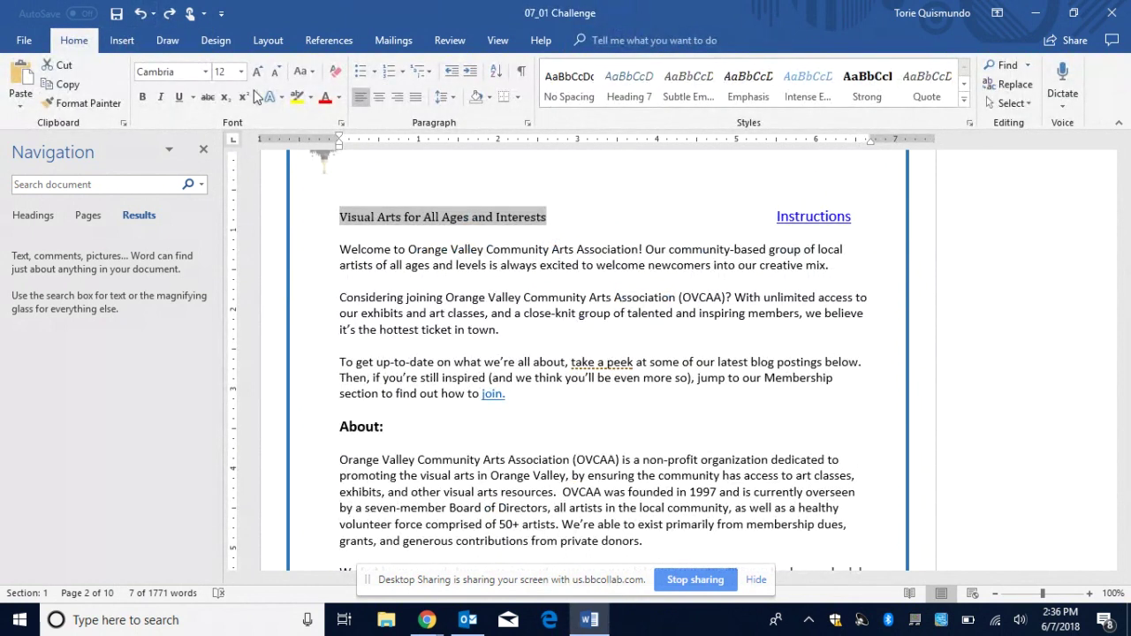
left_click(282, 98)
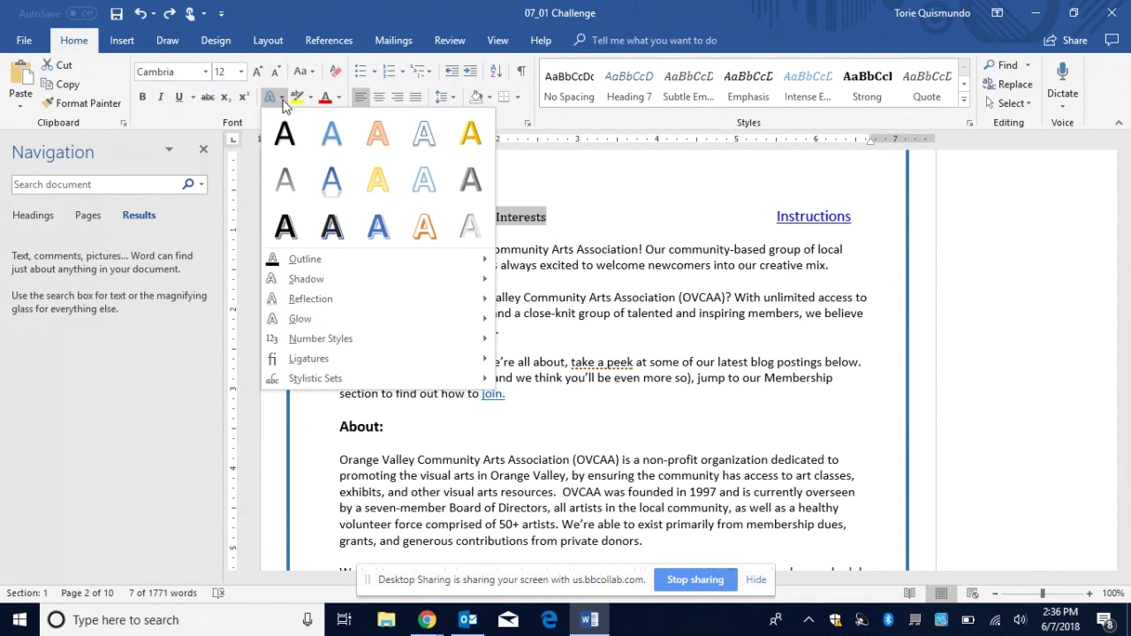
left_click(330, 134)
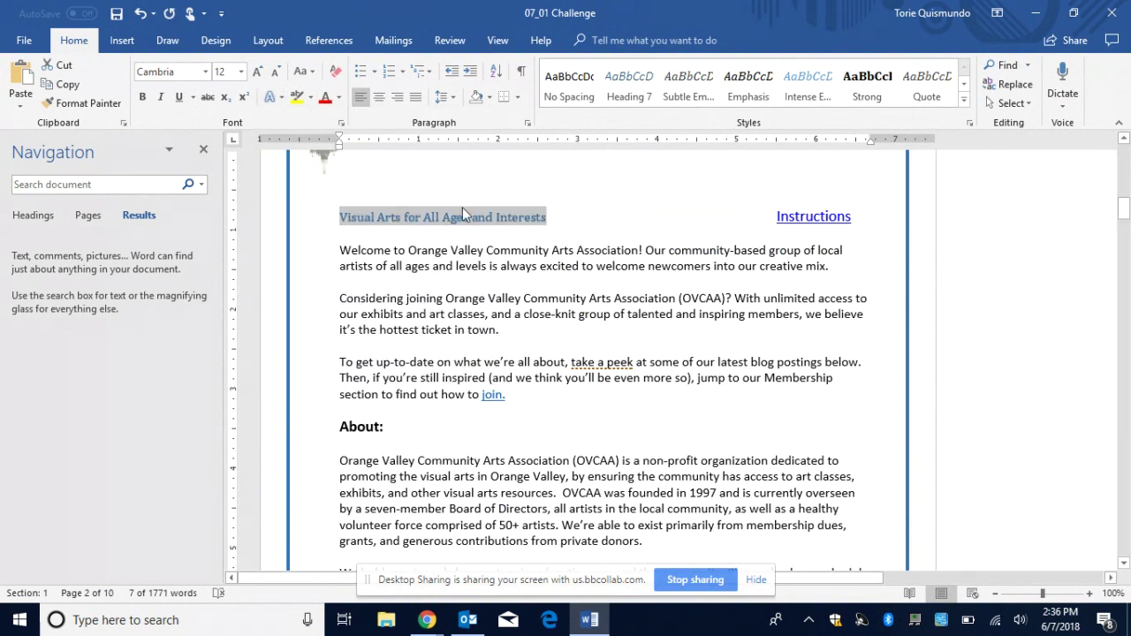
left_click(282, 99)
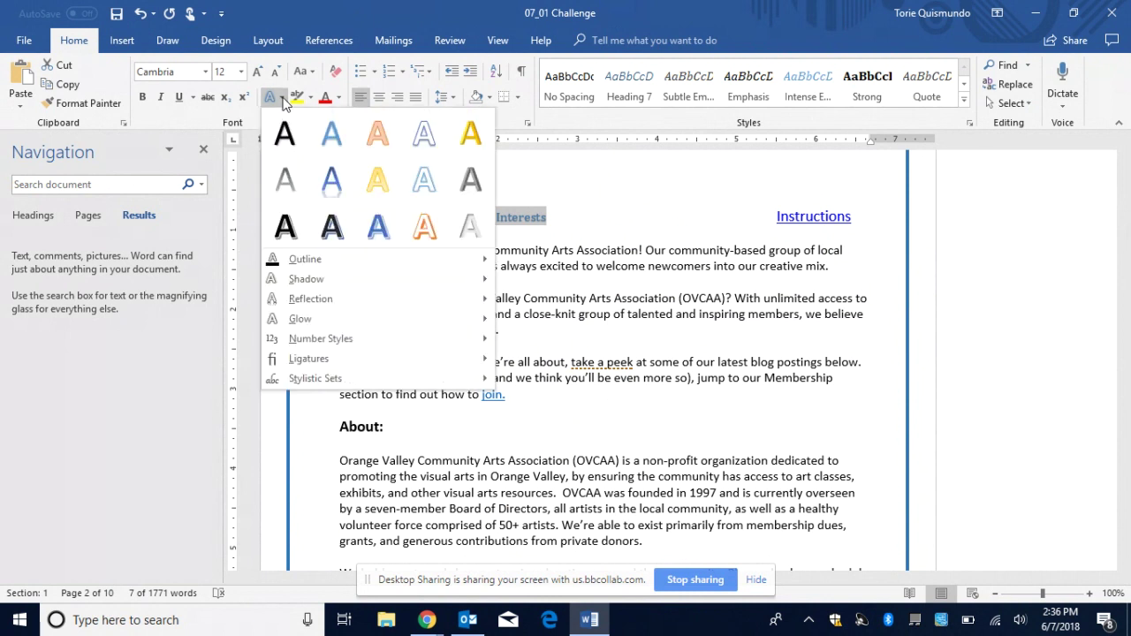
Convert the selected page 2 title to WordArt with the "Fill: Blue, Accent color 1; Shadow" style.
left_click(123, 40)
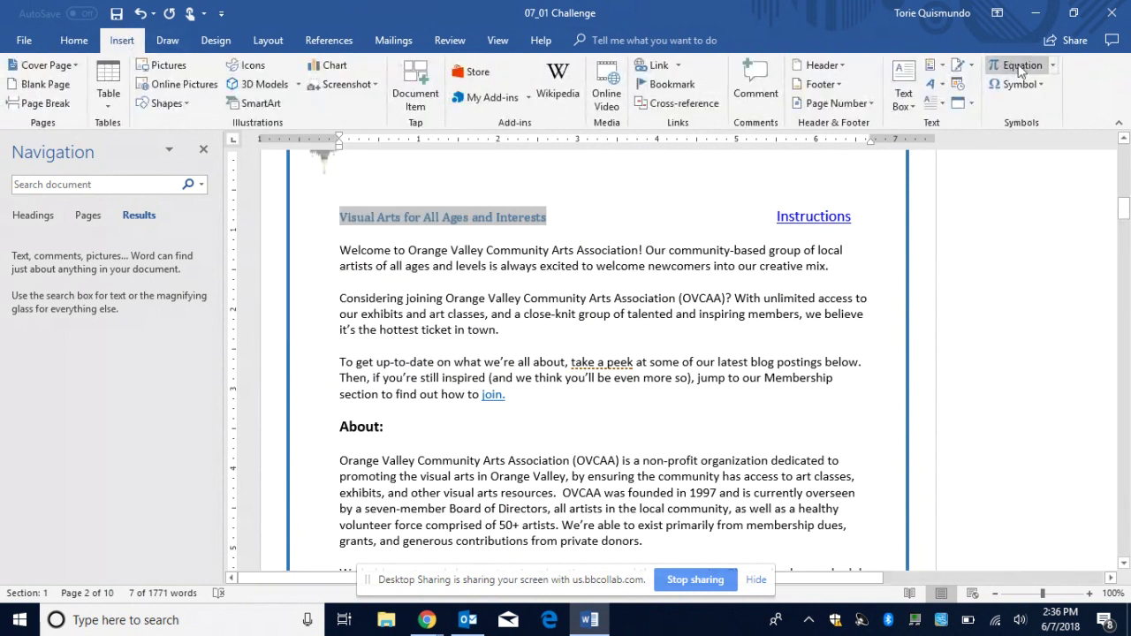
left_click(943, 87)
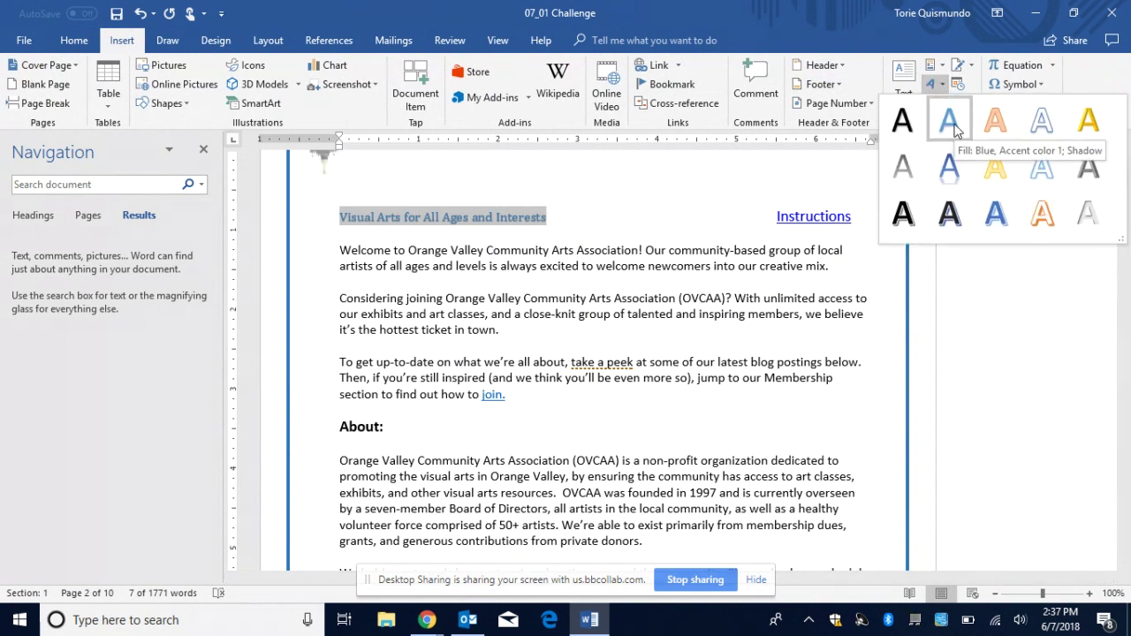
left_click(949, 121)
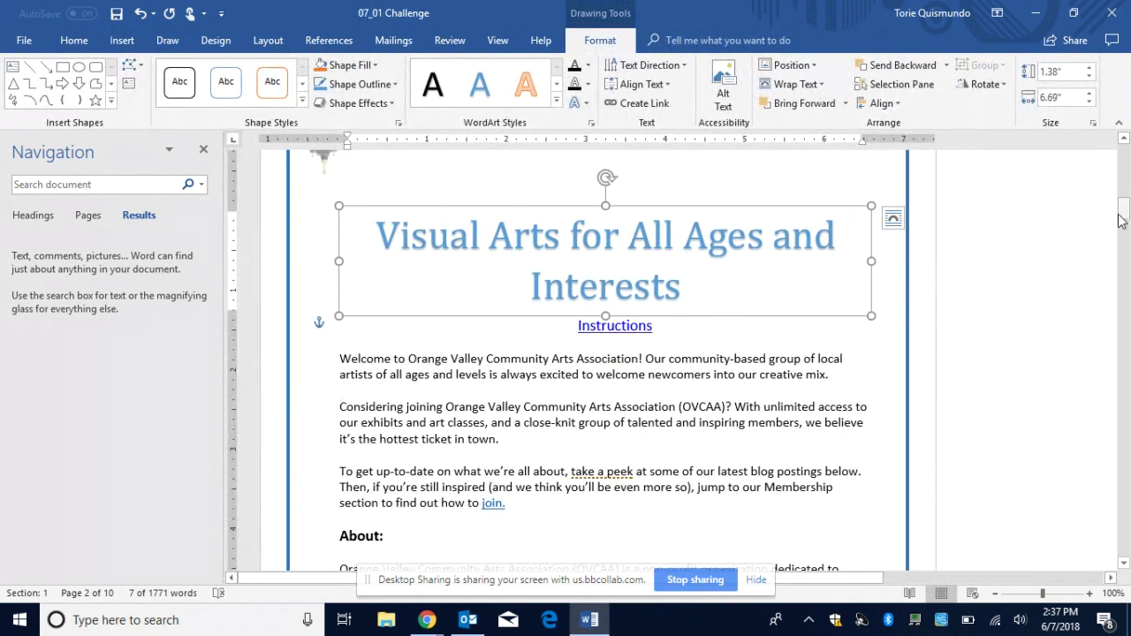
Reduce the font size of the whole WordArt title to 14 points.
triple_click(688, 281)
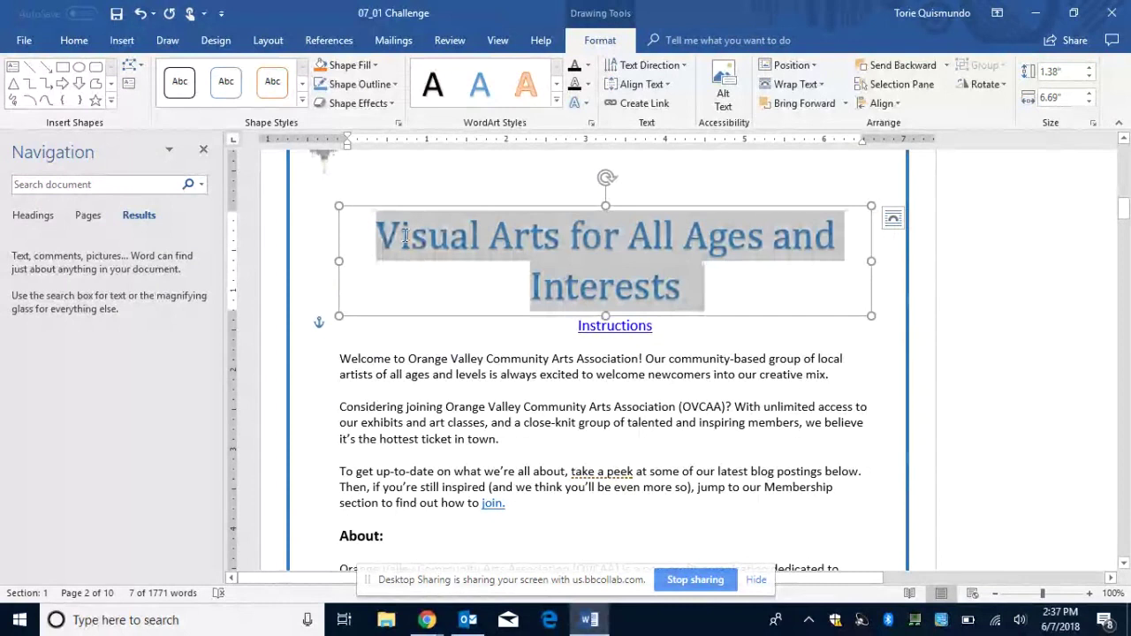
left_click(71, 42)
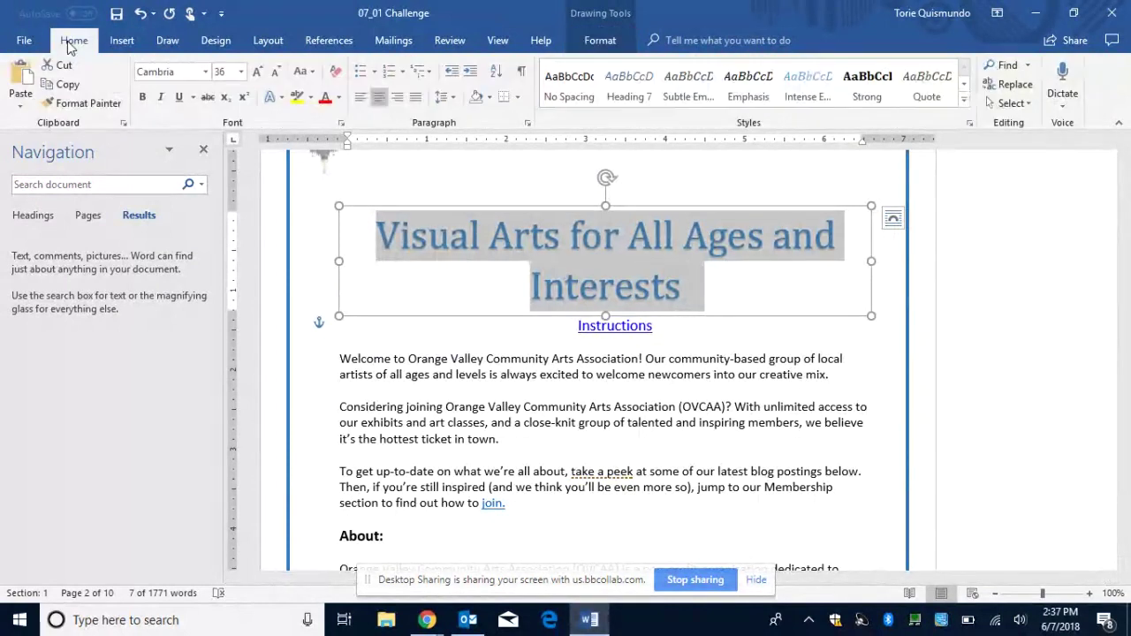
left_click(274, 78)
left_click(274, 78)
left_click(274, 77)
left_click(274, 78)
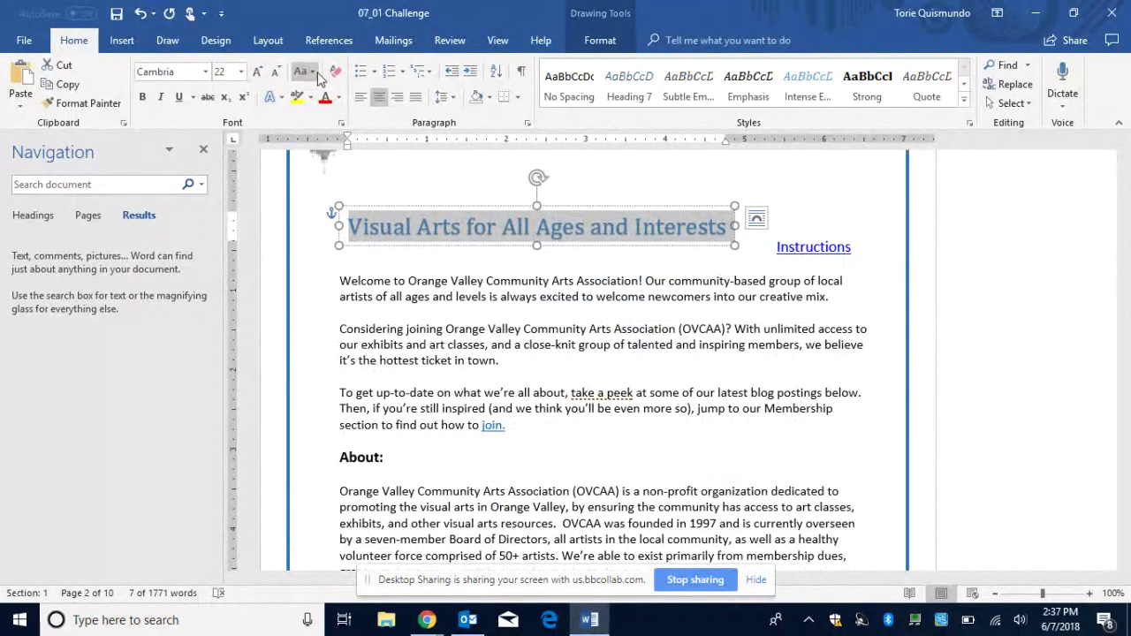
left_click(242, 74)
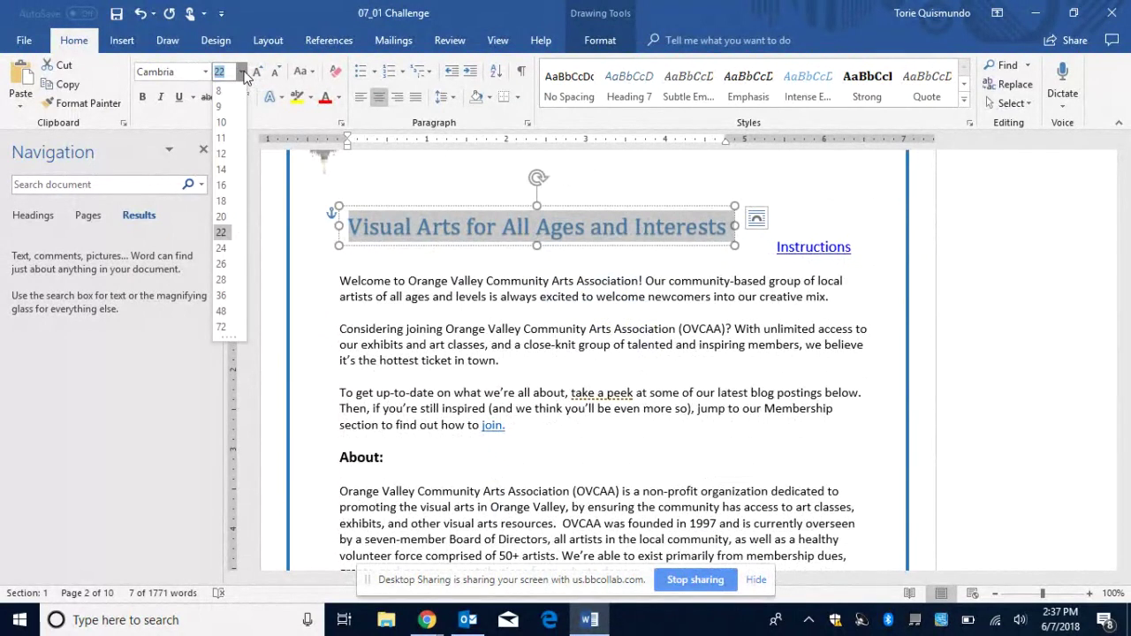
left_click(222, 169)
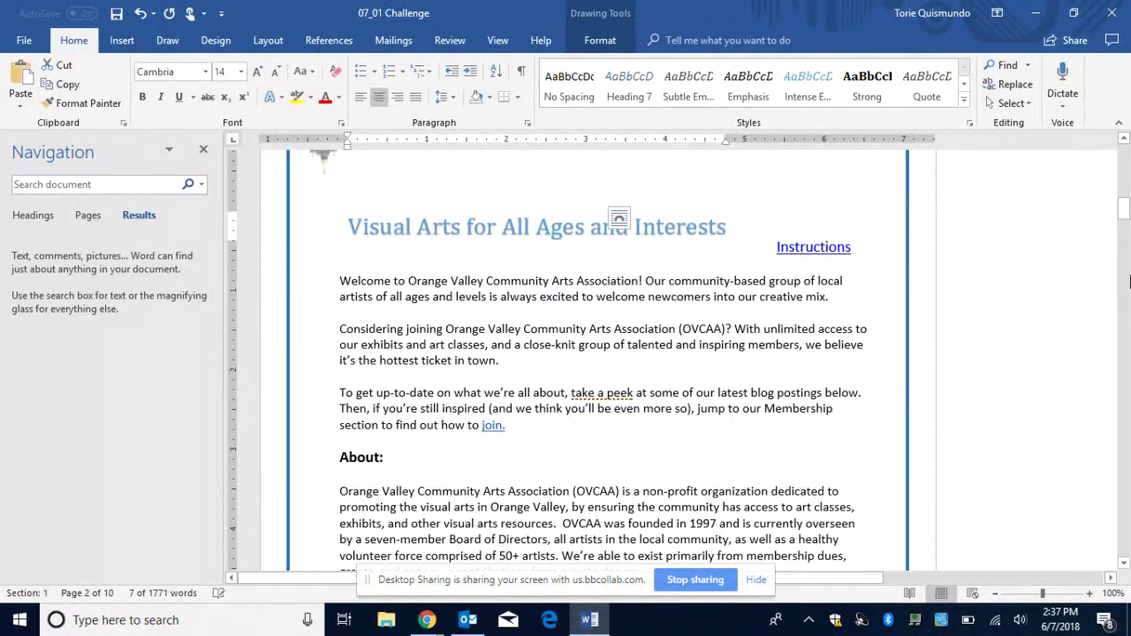
Select "Orange Valley Community Arts Association" in the instructions table's AutoCorrect row and open the AutoCorrect options from Word's Proofing settings.
left_click_drag(1126, 219, 1104, 471)
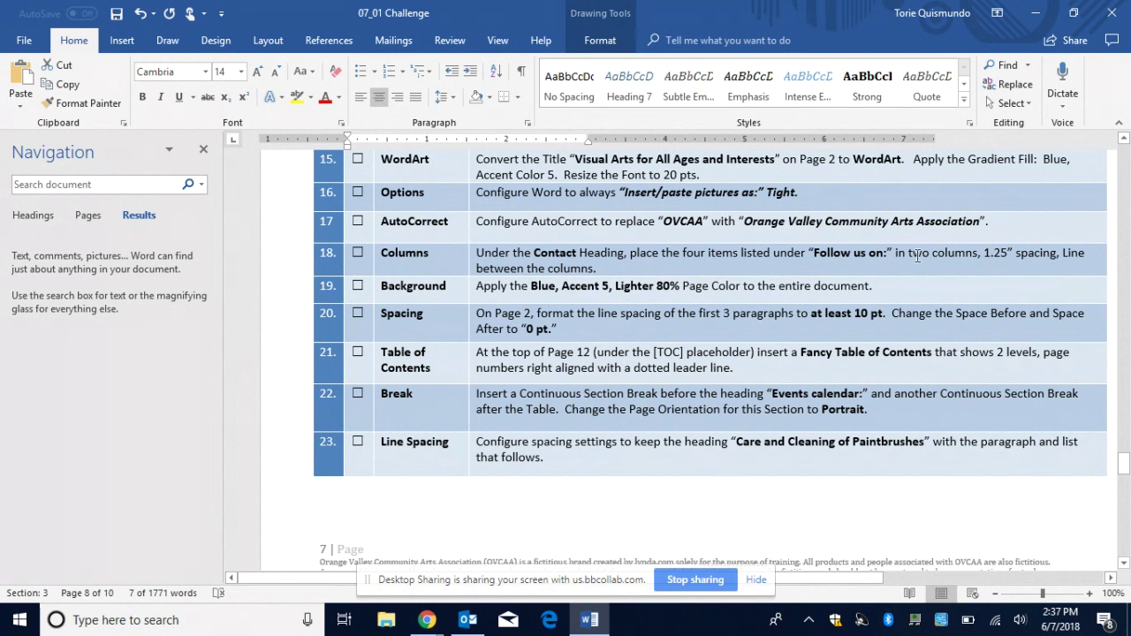
left_click_drag(978, 222, 868, 222)
left_click_drag(981, 223, 757, 223)
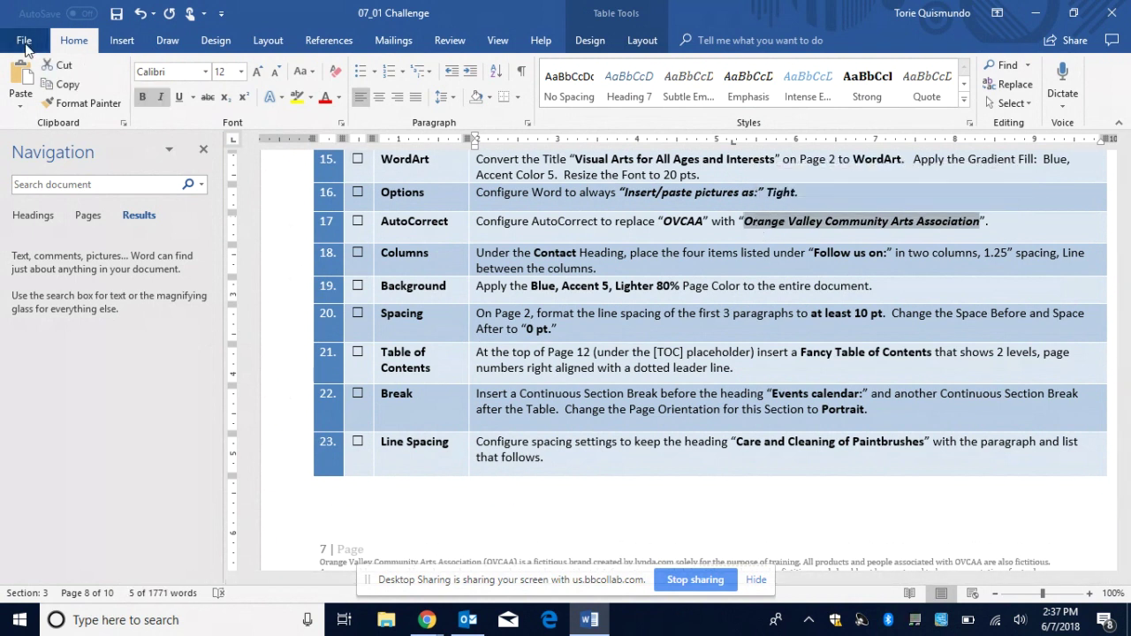
left_click(24, 42)
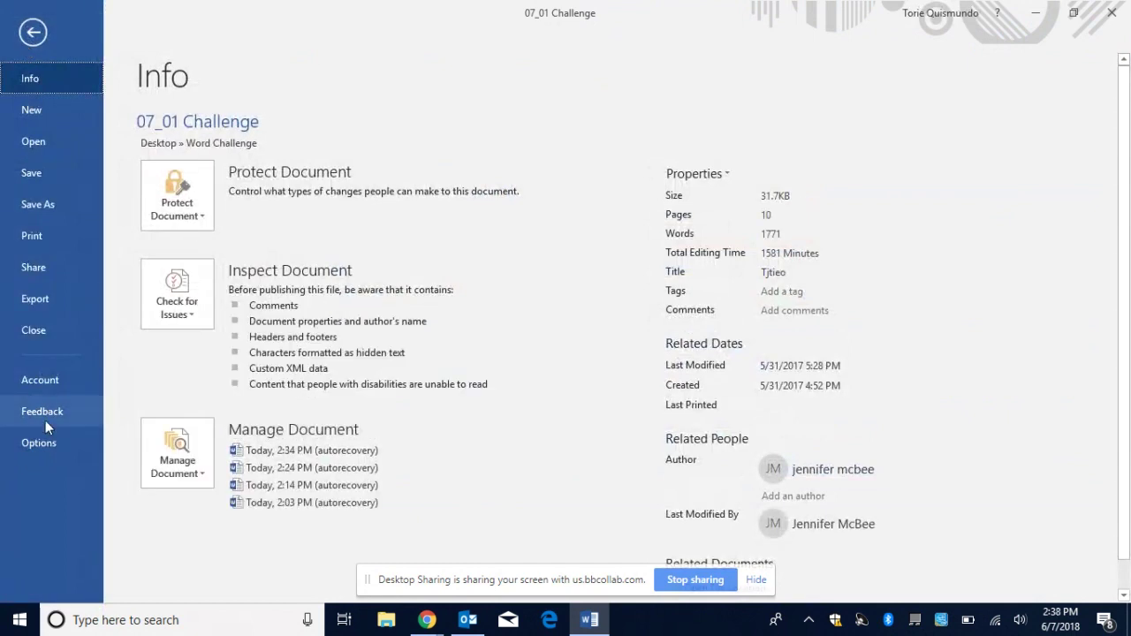
key("Escape")
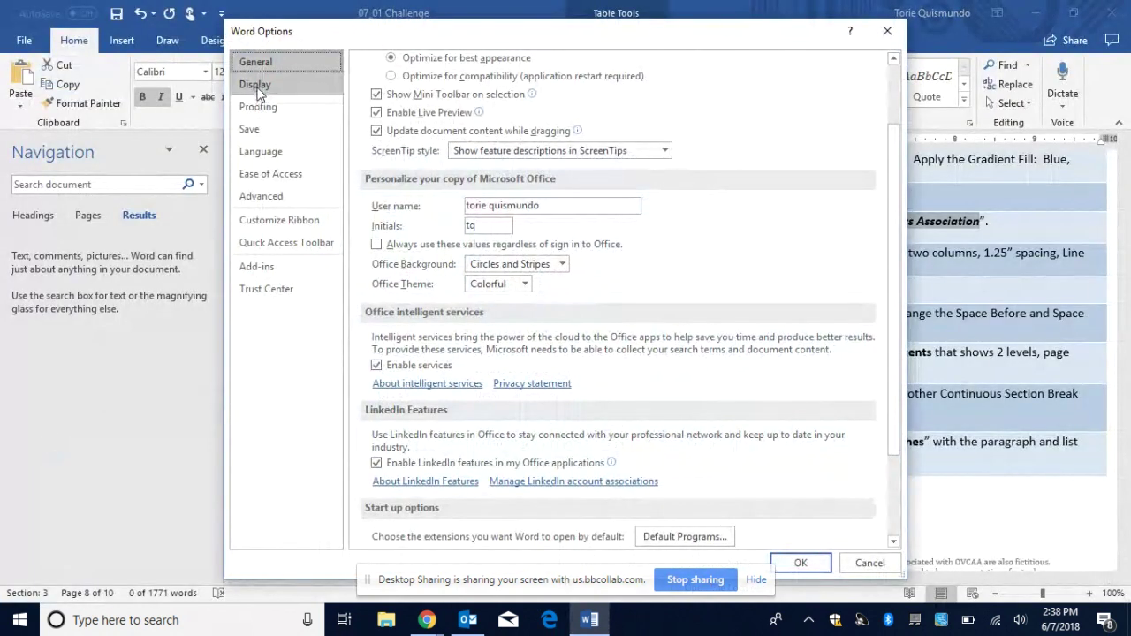
left_click(259, 110)
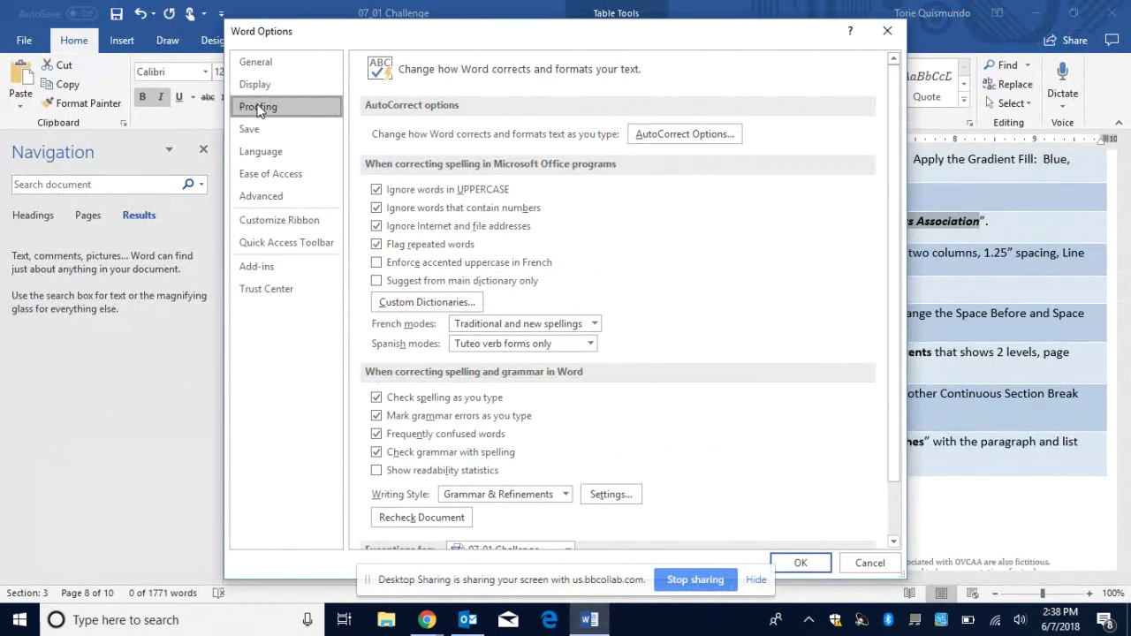
left_click(674, 134)
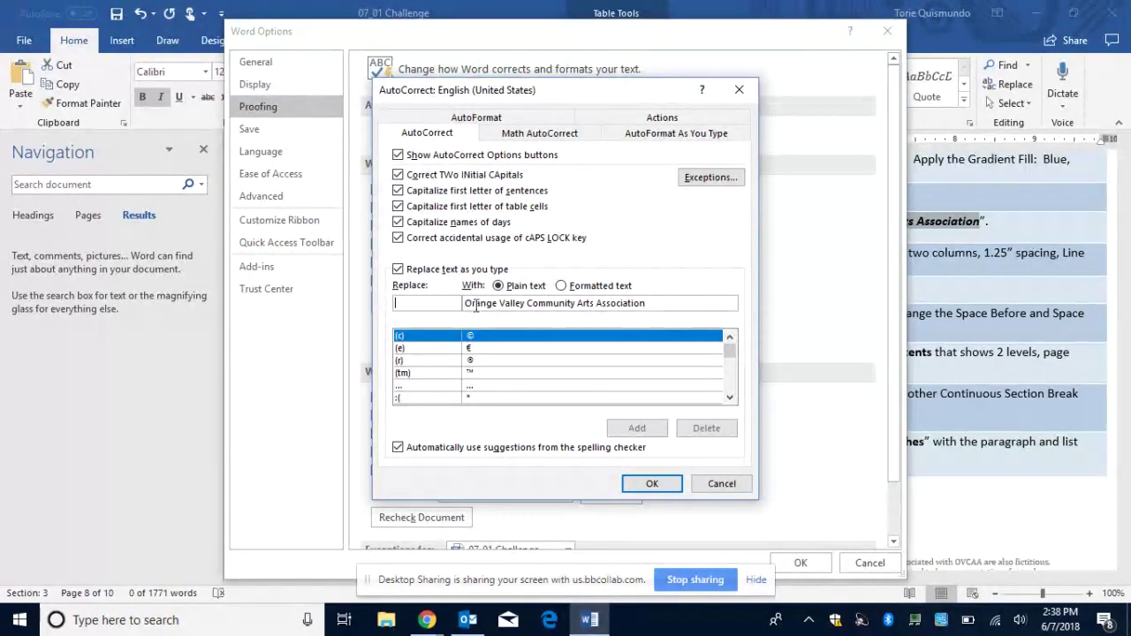
Add an AutoCorrect entry replacing OVCAA with "Orange Valley Community Arts Association" and test it at the end of the Line Spacing row.
type("O")
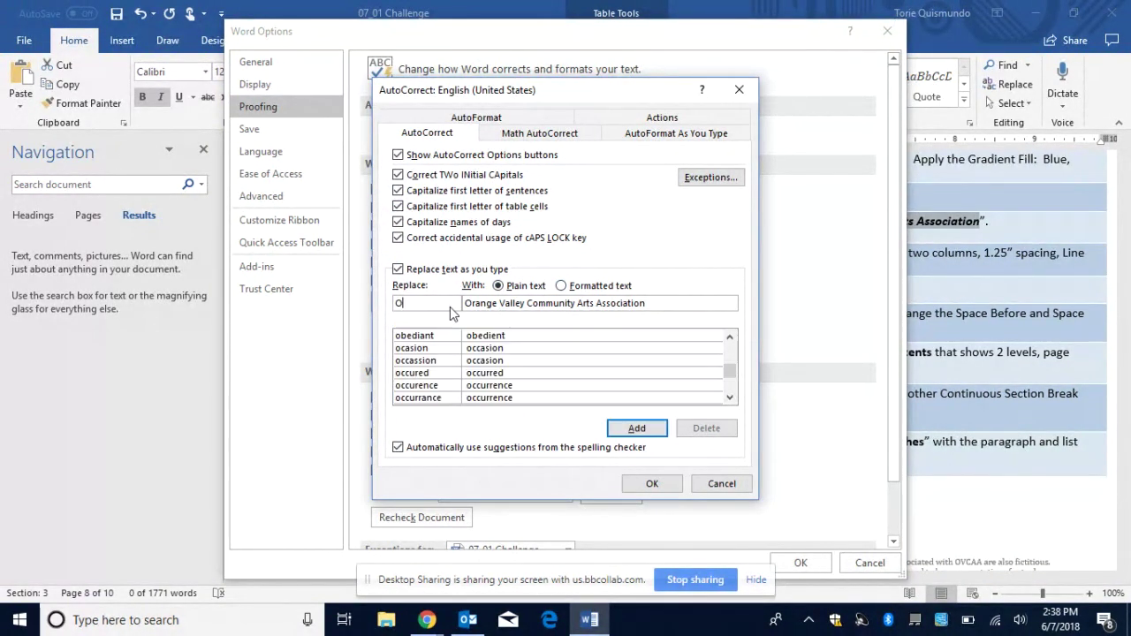
type("VCAA")
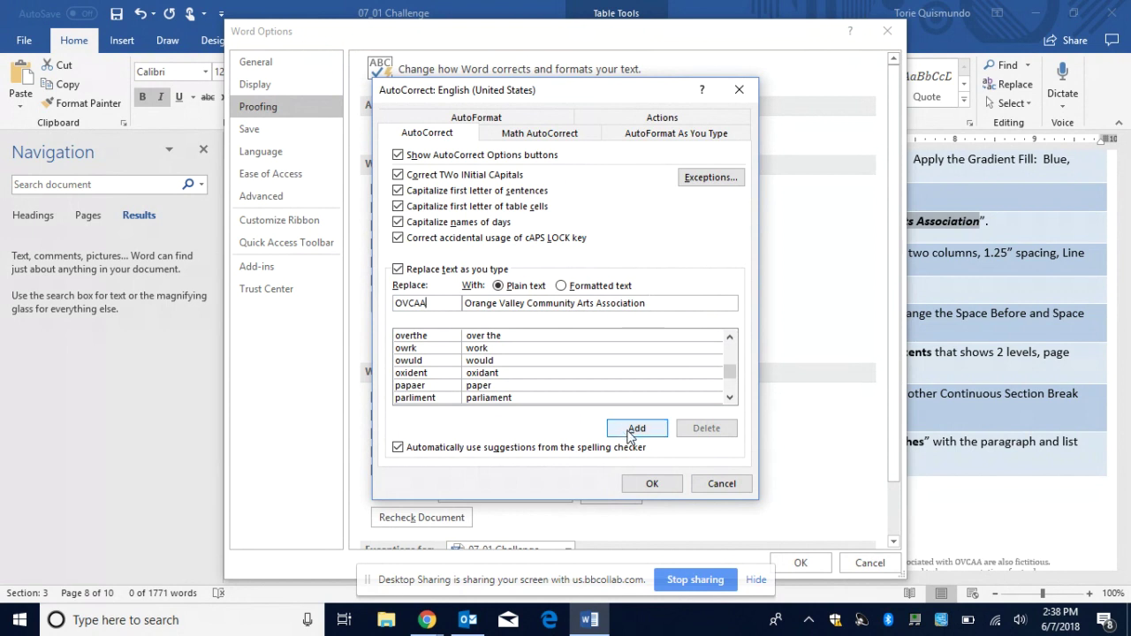
left_click(634, 430)
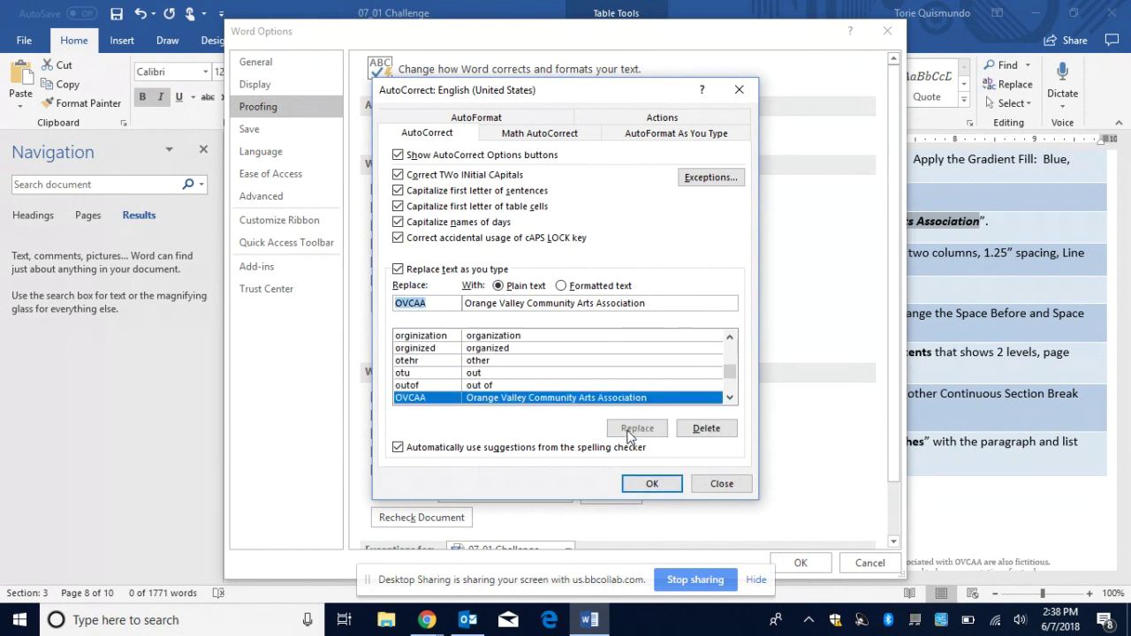
left_click(639, 487)
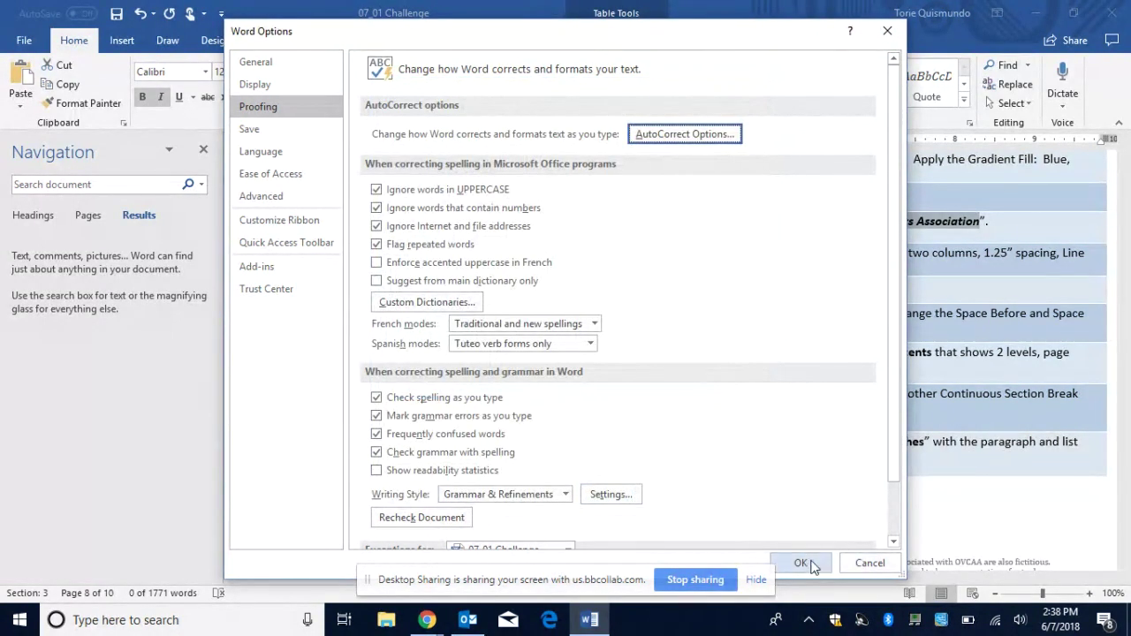
left_click(801, 563)
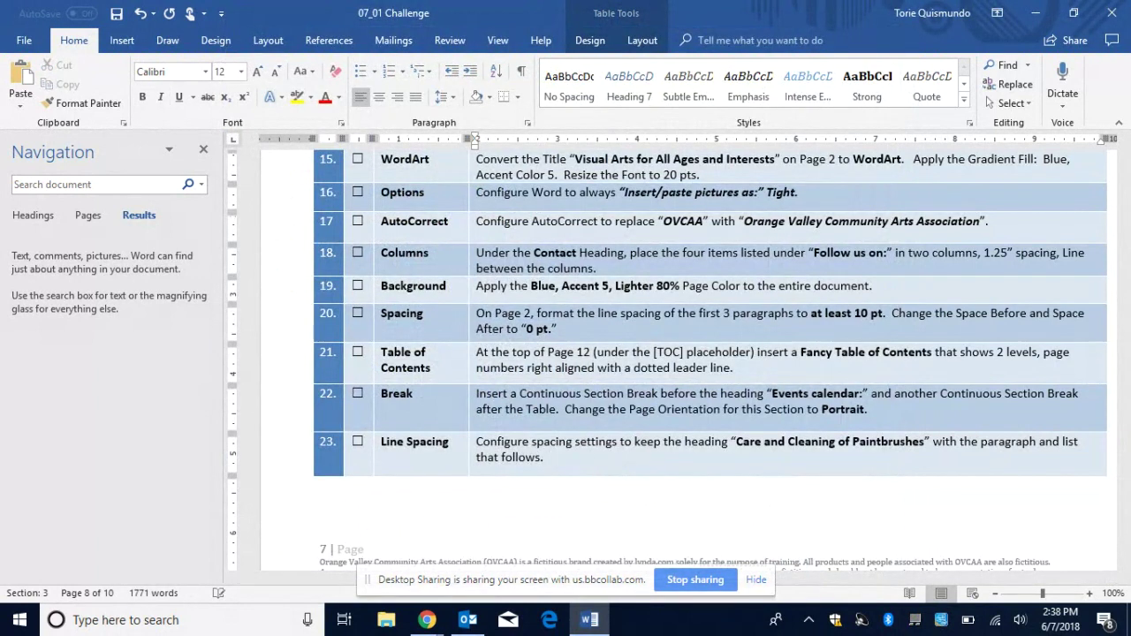
type("OVCAA")
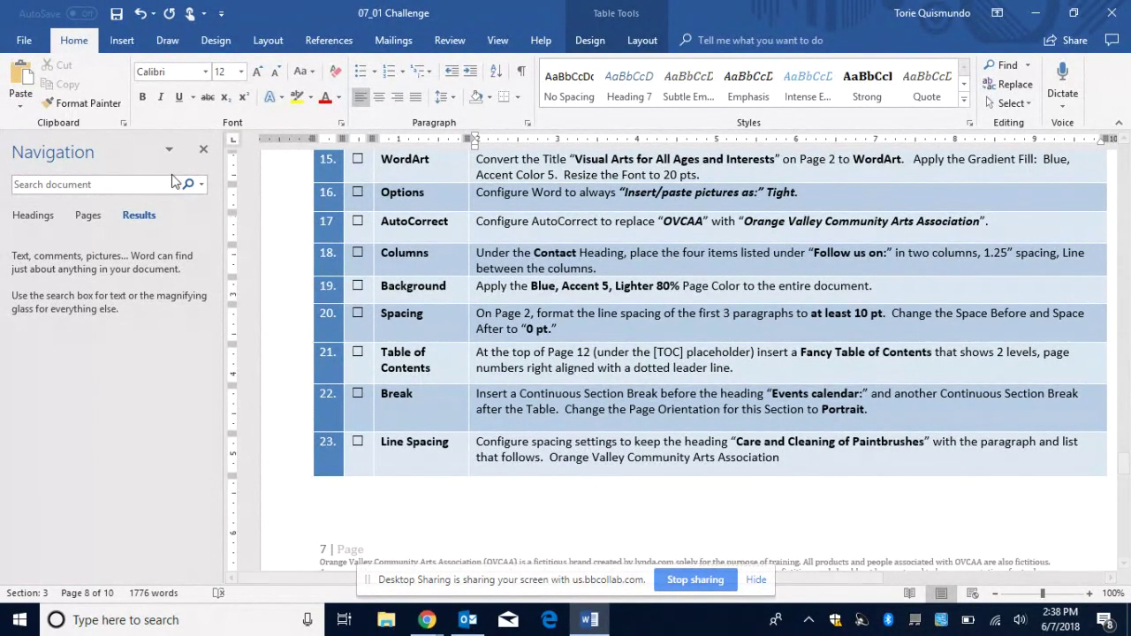
Set the document's Tags property to "Work" and its Comments property to "Complete".
left_click(29, 42)
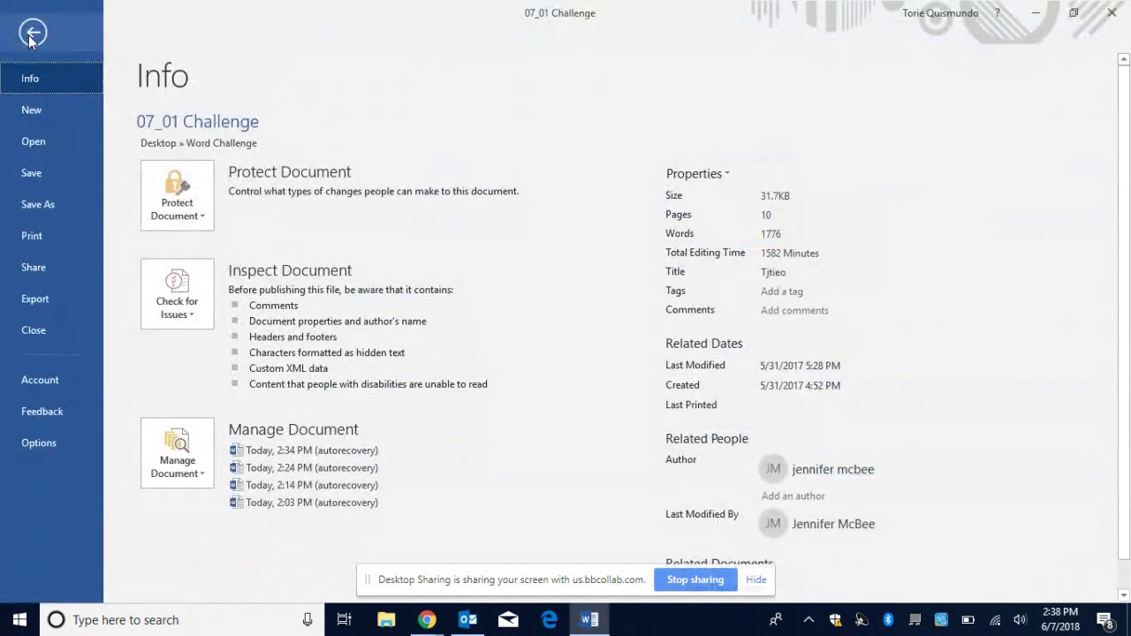
left_click(32, 33)
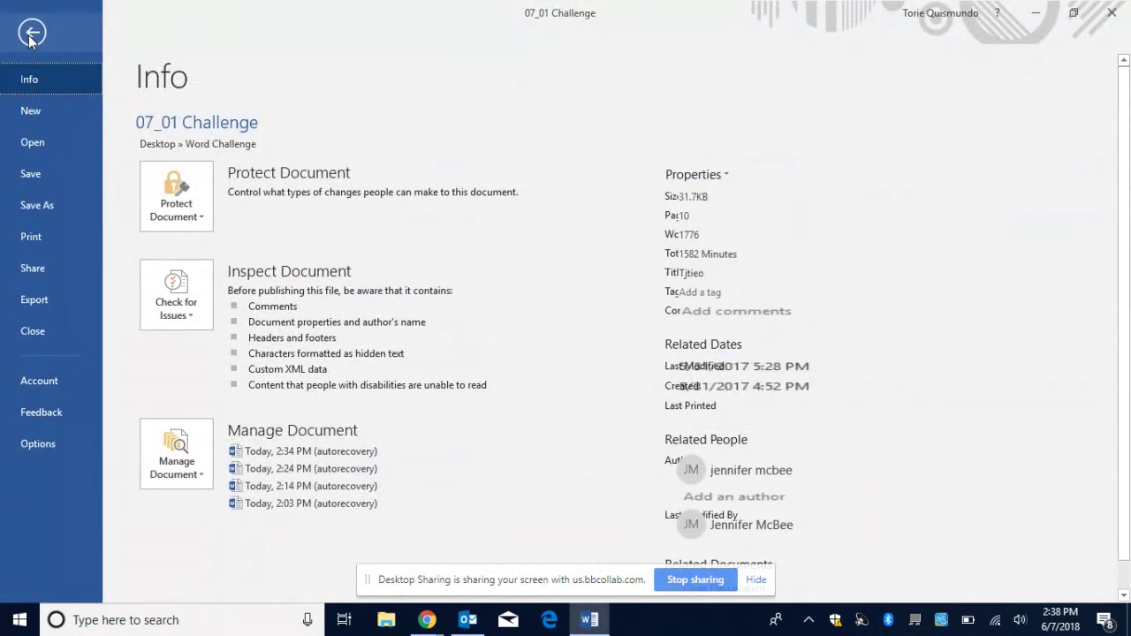
left_click(26, 41)
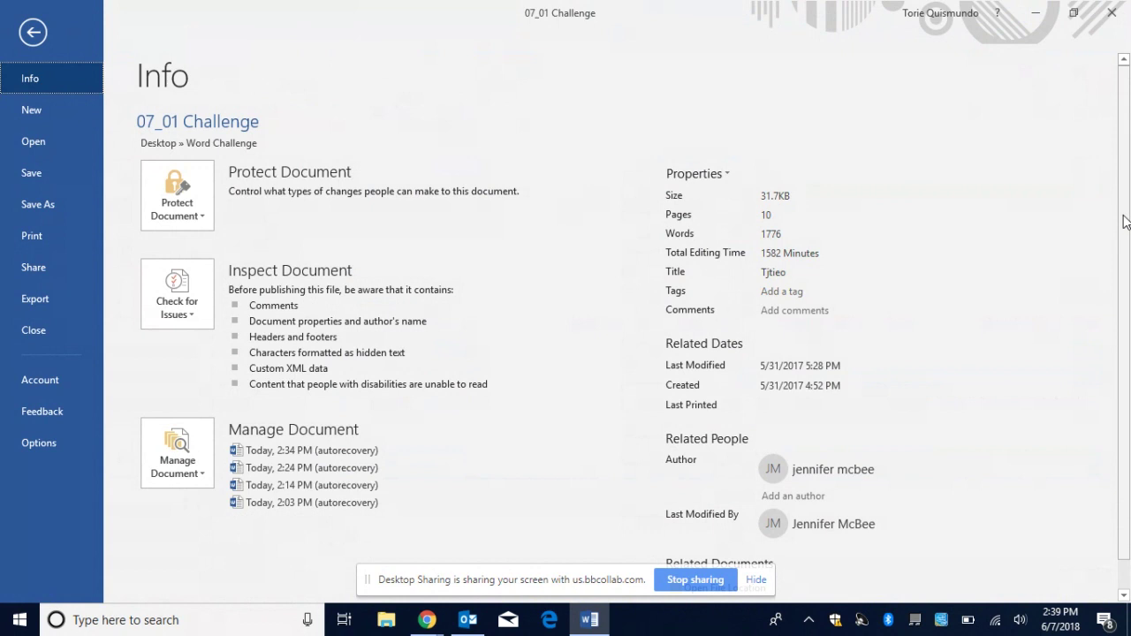
left_click(1124, 597)
left_click(1125, 597)
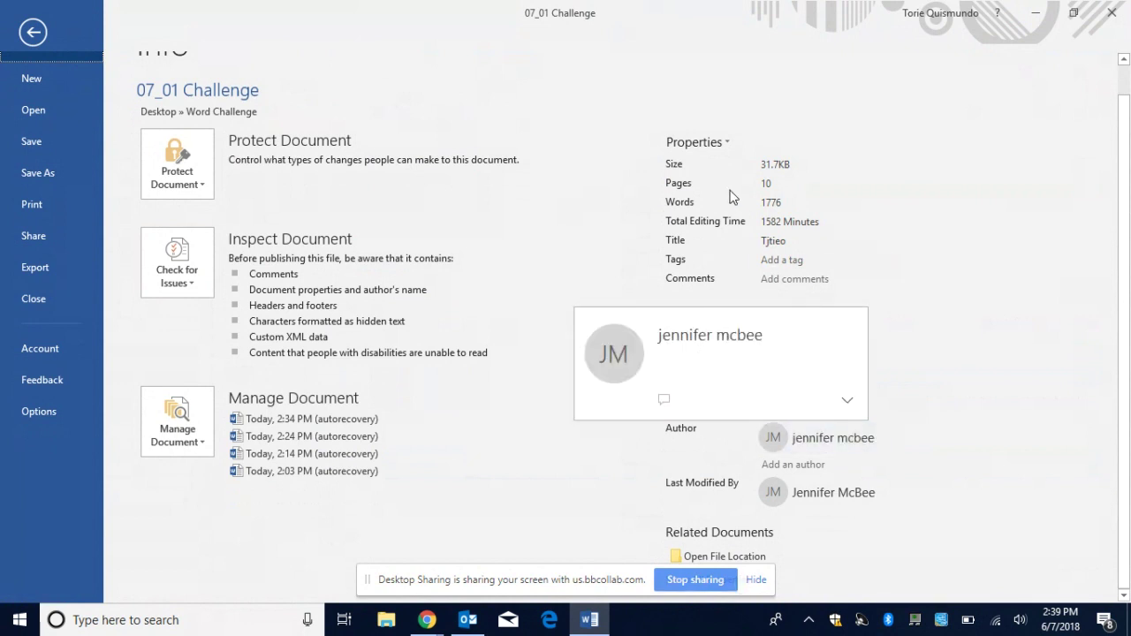
left_click(812, 260)
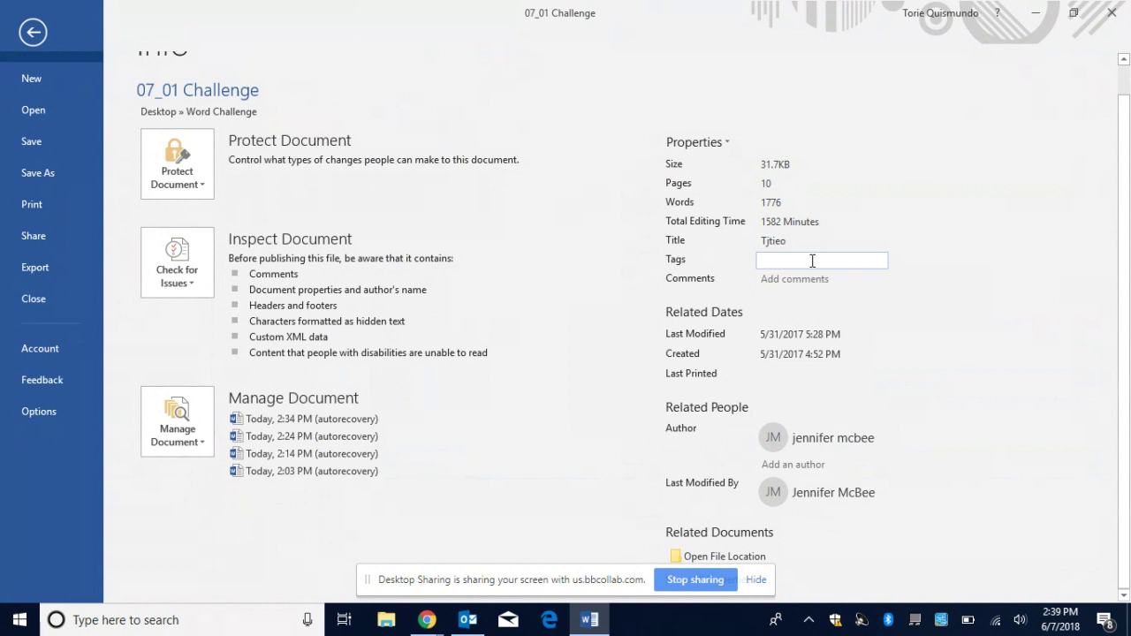
type("Work")
left_click(806, 281)
type("Coe")
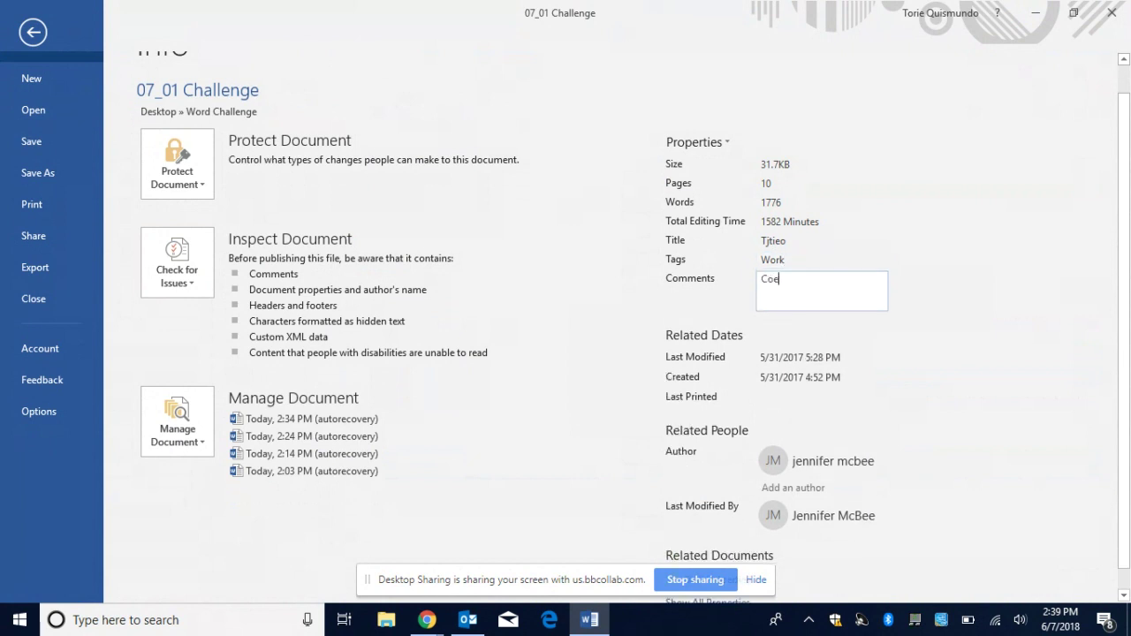
key("BackSpace")
type("mplete")
Highlight the document's Title property and review the author, date and other properties in the file information.
left_click(774, 239)
left_click(773, 238)
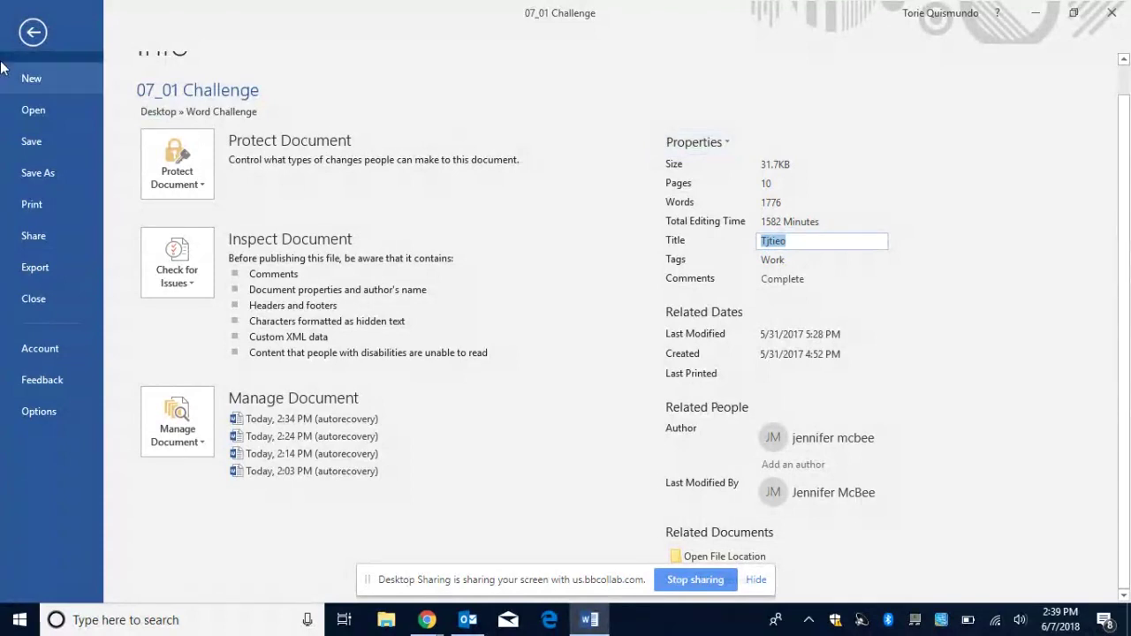
left_click(40, 30)
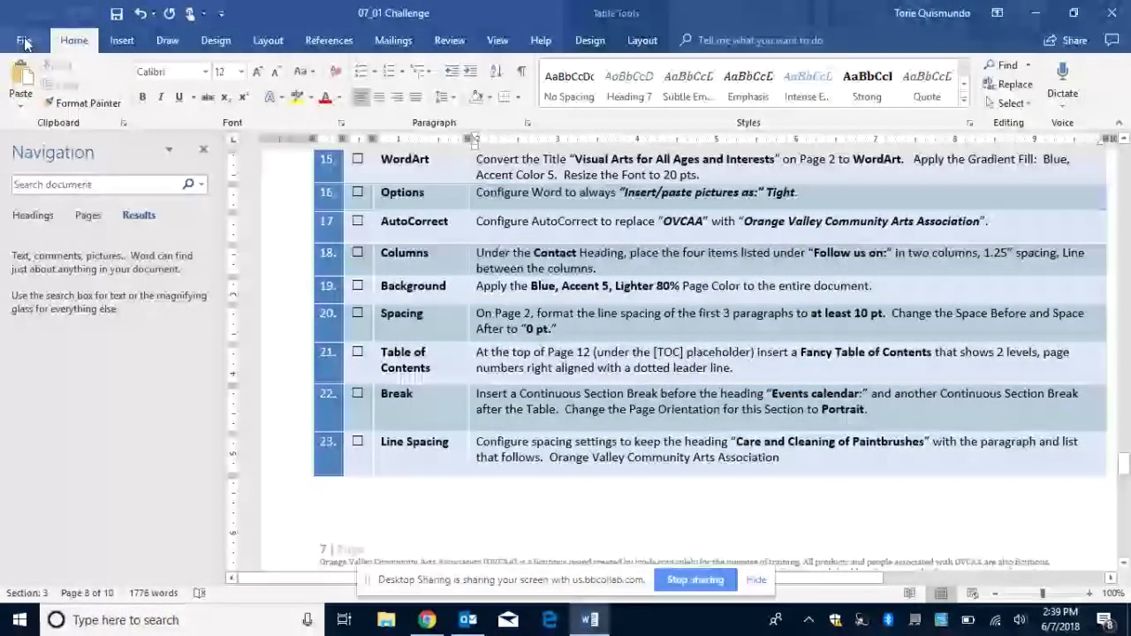
left_click(24, 41)
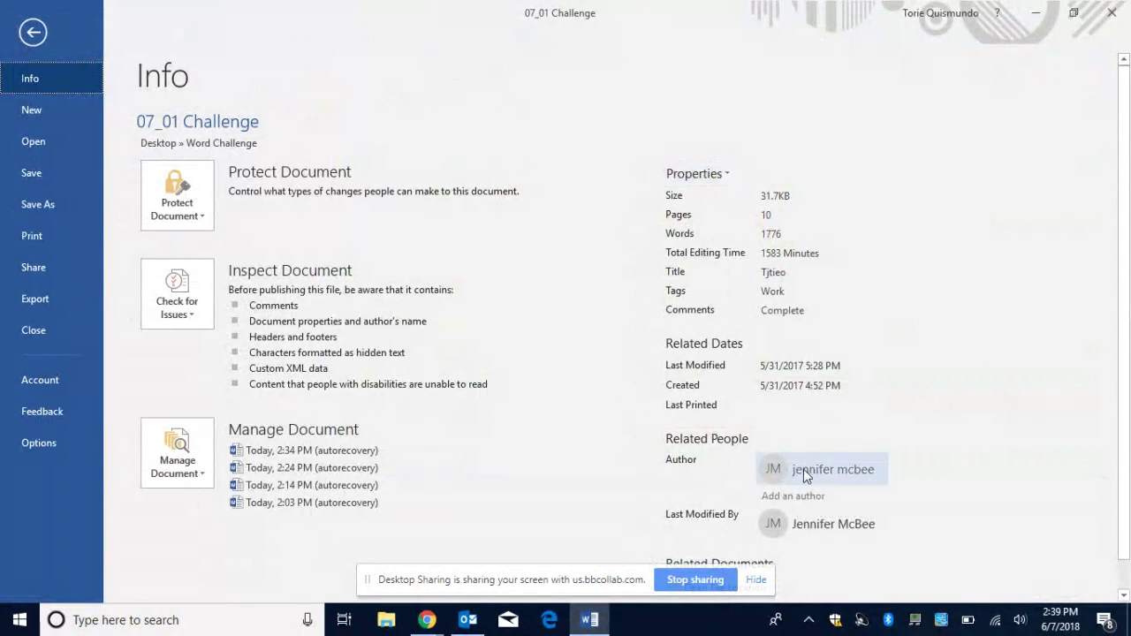
mouse_move(831, 467)
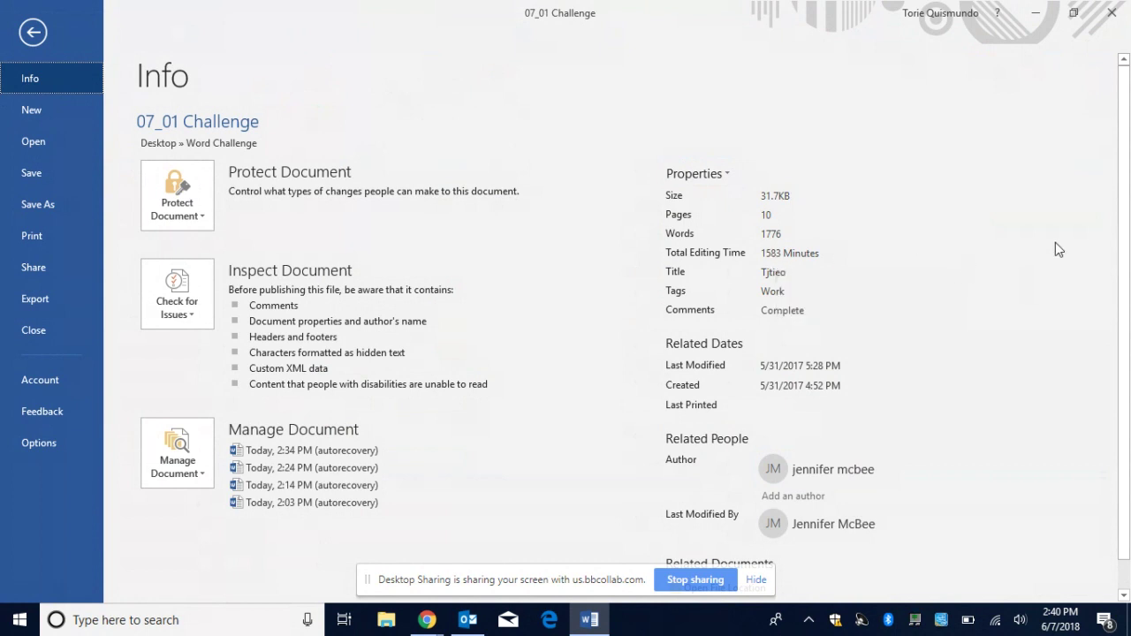
left_click_drag(1127, 244, 1125, 278)
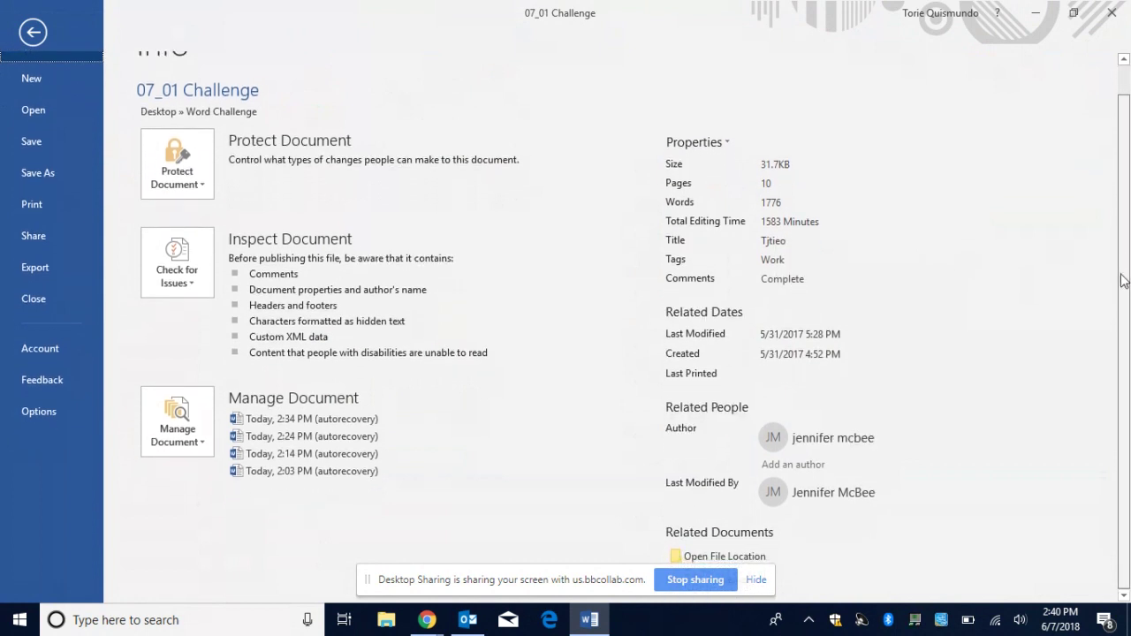
Open the advanced document properties and examine the summary details and the revision number in the statistics.
left_click(804, 283)
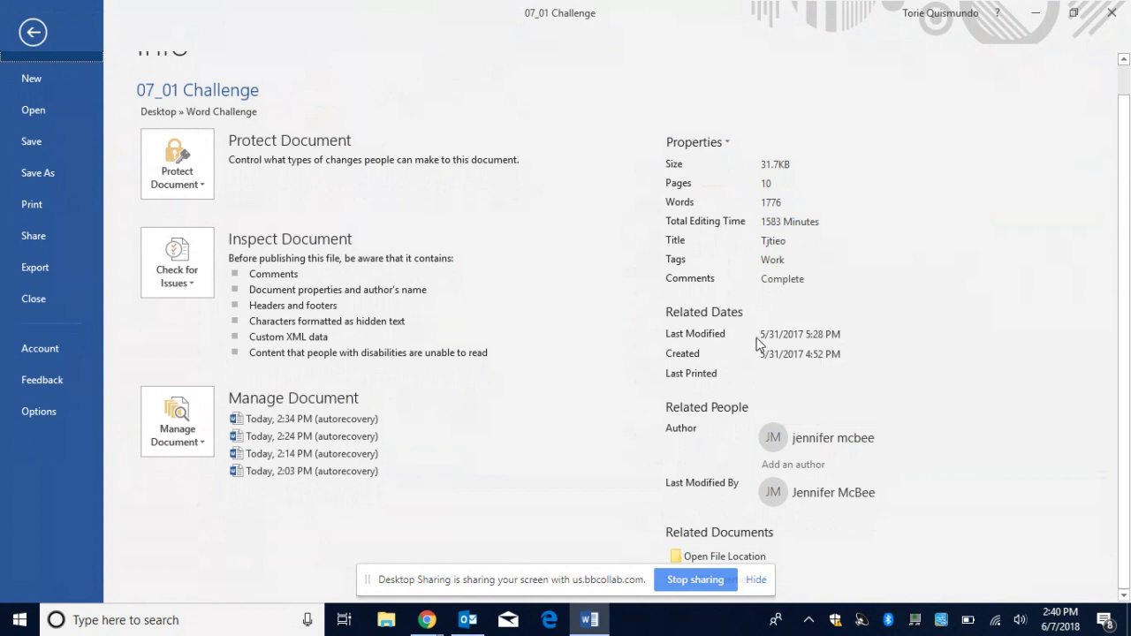
left_click(725, 143)
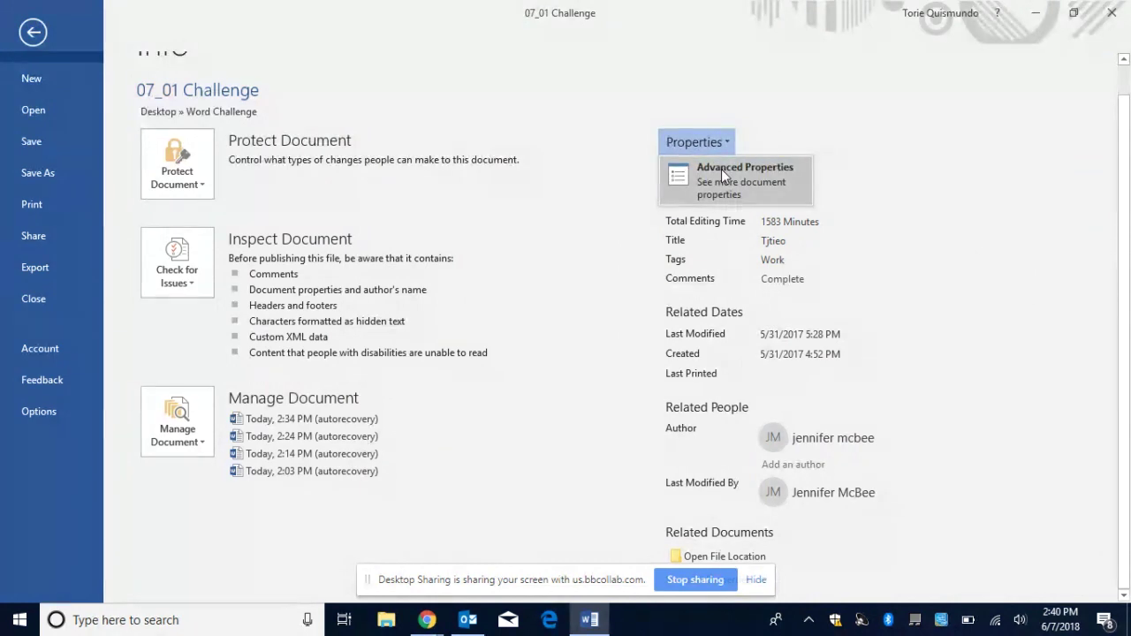
left_click(721, 169)
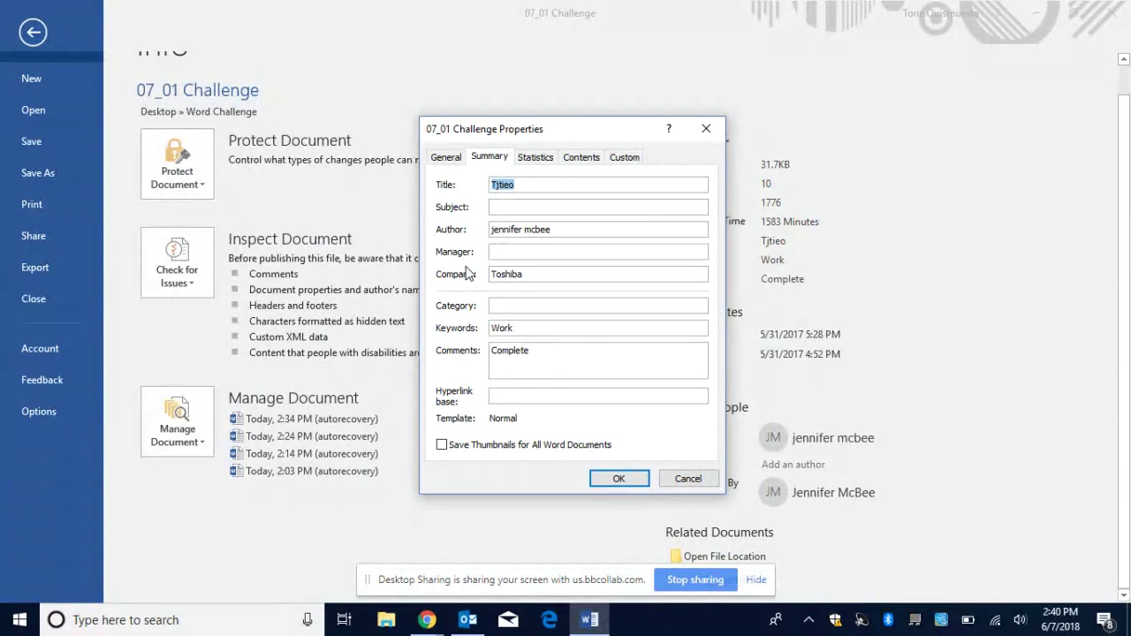
left_click(535, 159)
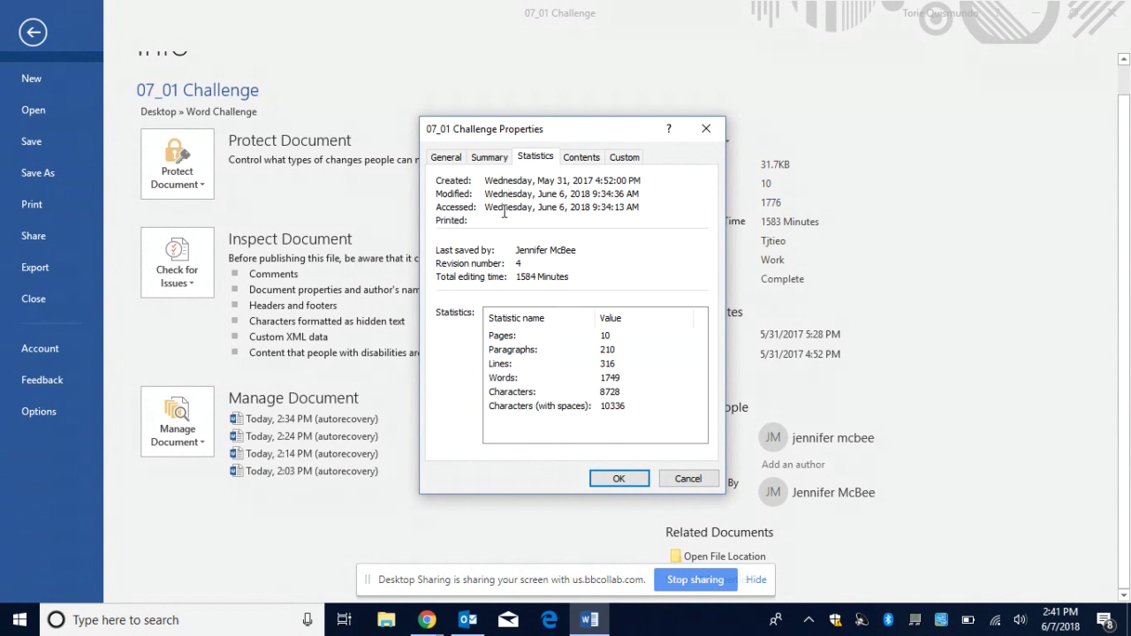
double_click(522, 263)
Review the general, summary, statistics, contents and custom groups of the advanced properties, and close them without changes.
left_click(447, 159)
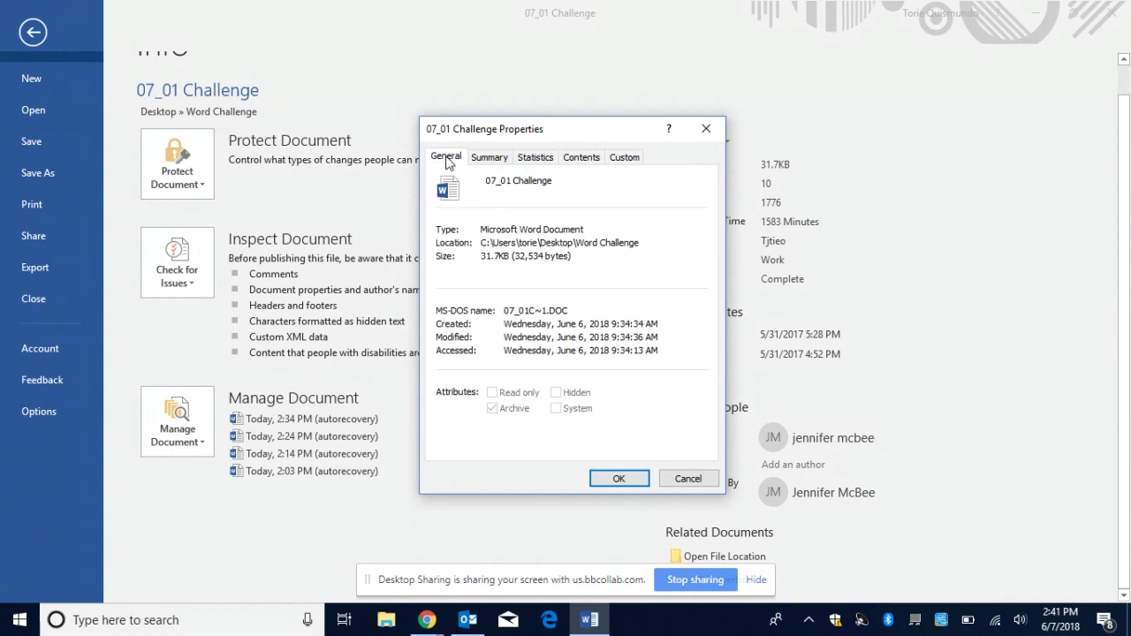
left_click(491, 162)
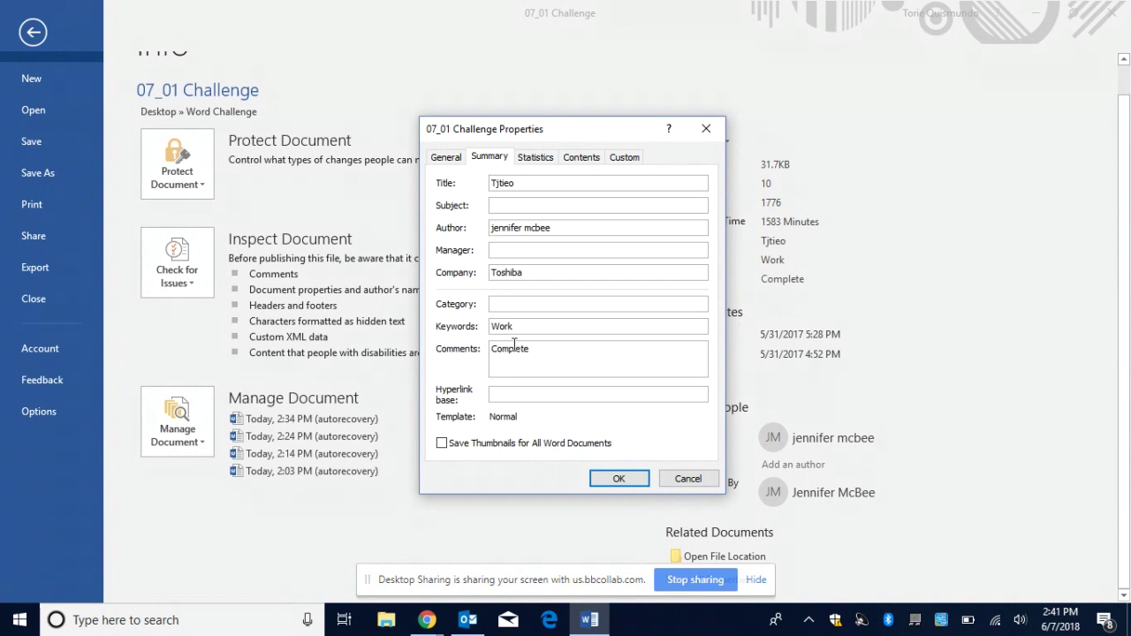
left_click(540, 158)
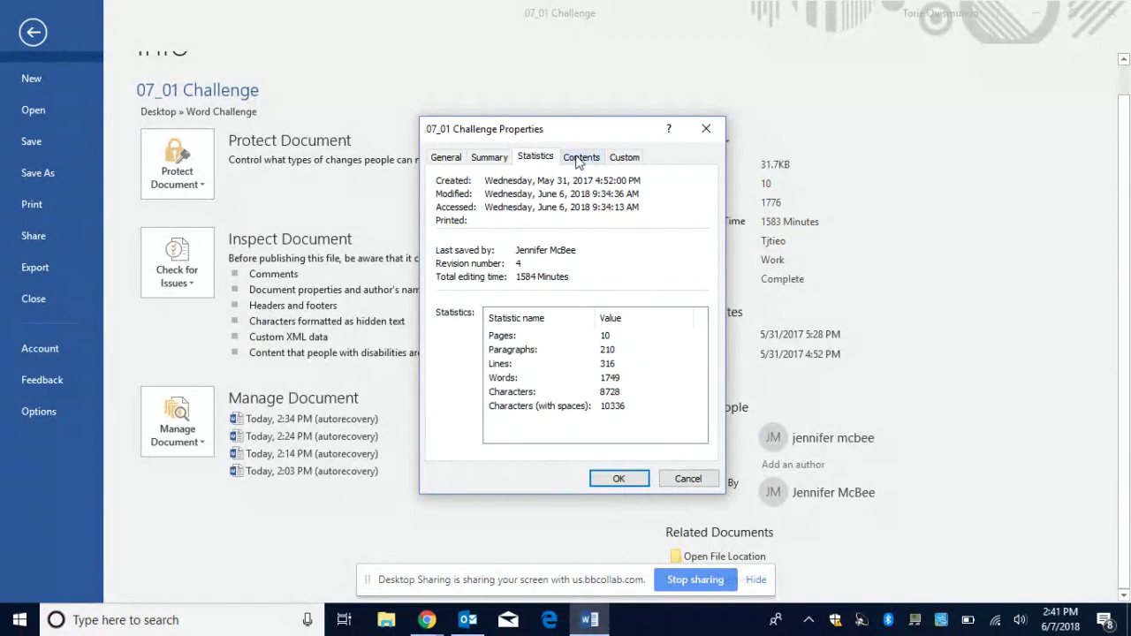
left_click(581, 158)
left_click(625, 159)
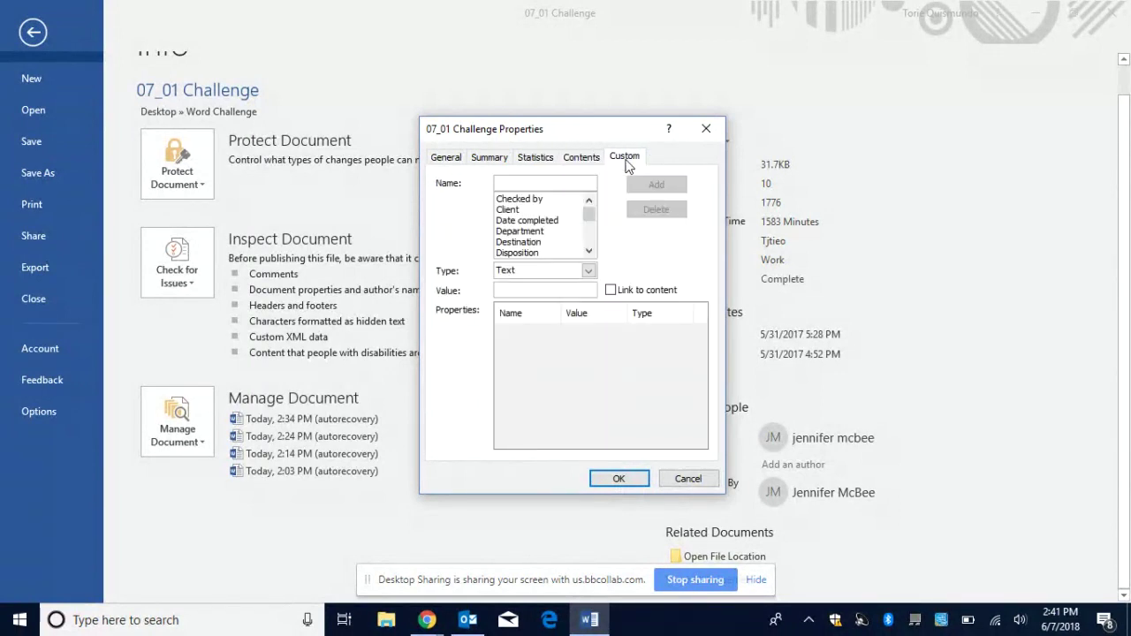
left_click(447, 160)
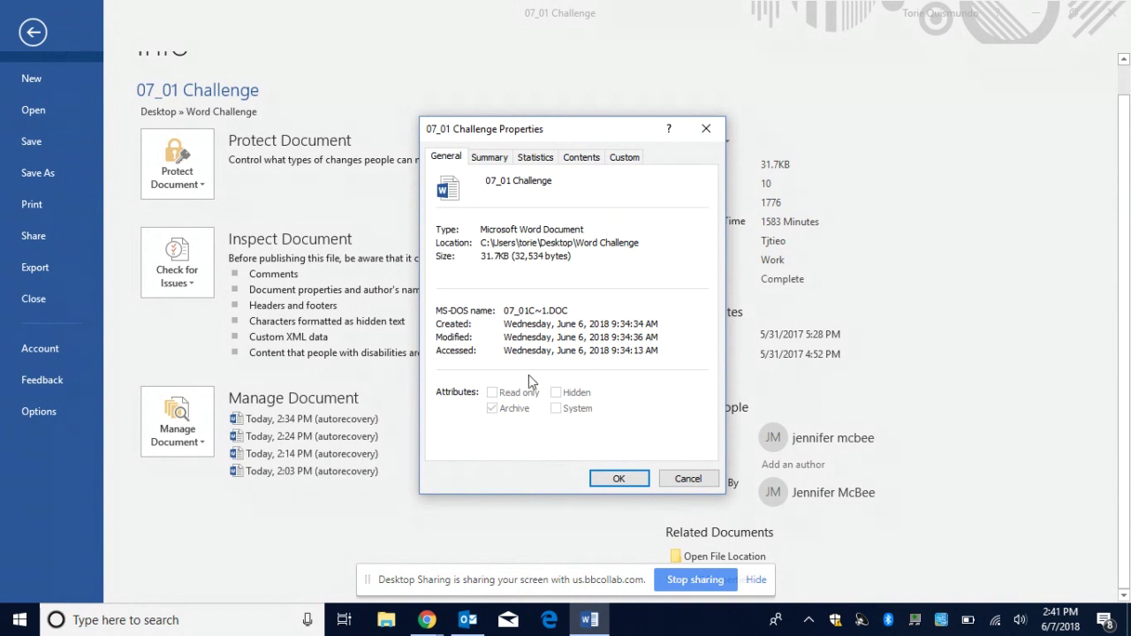
left_click(494, 157)
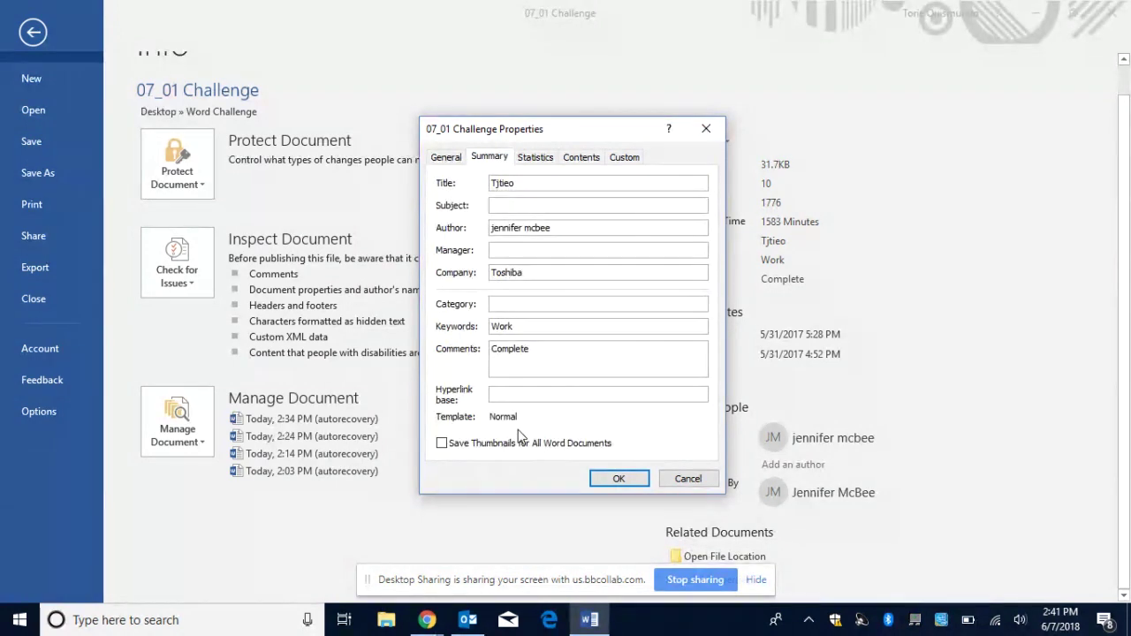
left_click(687, 478)
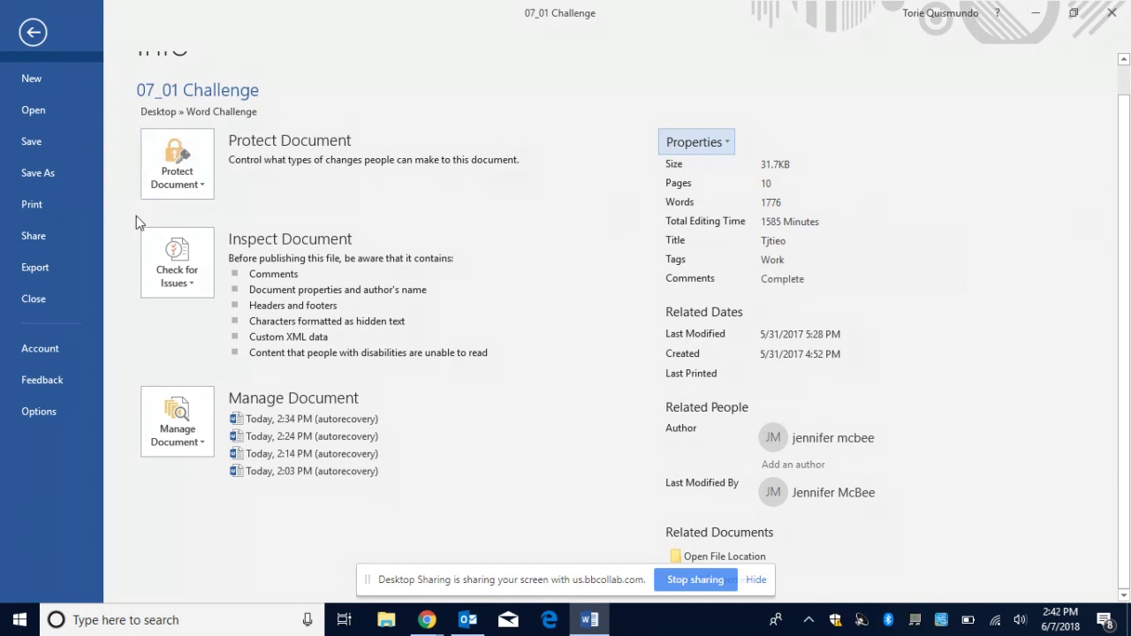
Inspect the document with the default content checks and remove all document properties and personal information.
left_click(198, 281)
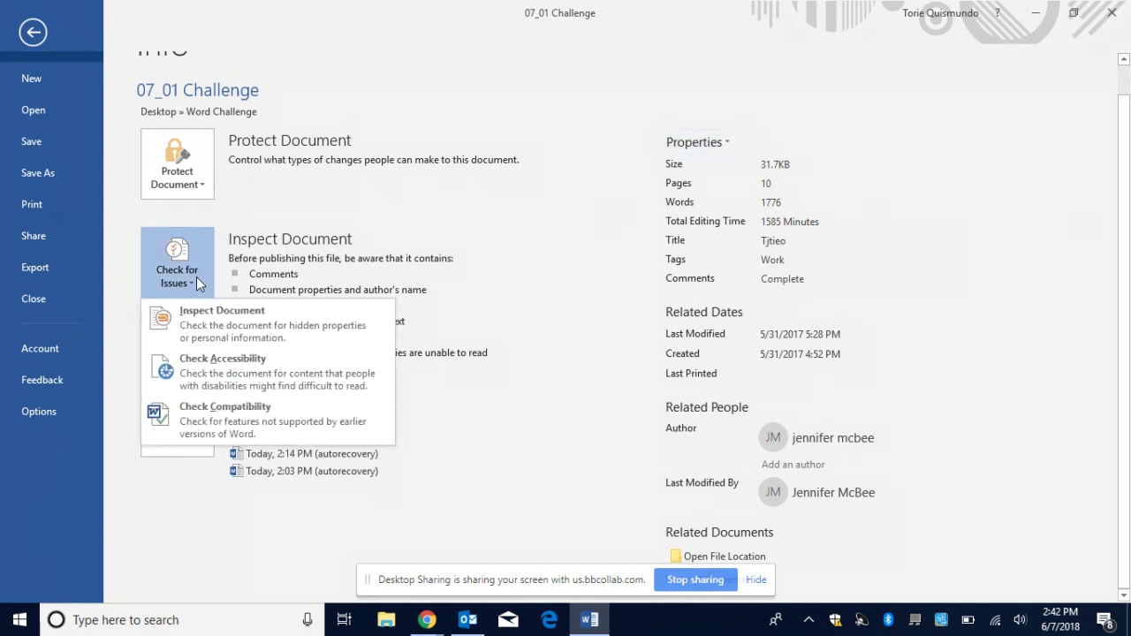
left_click(236, 329)
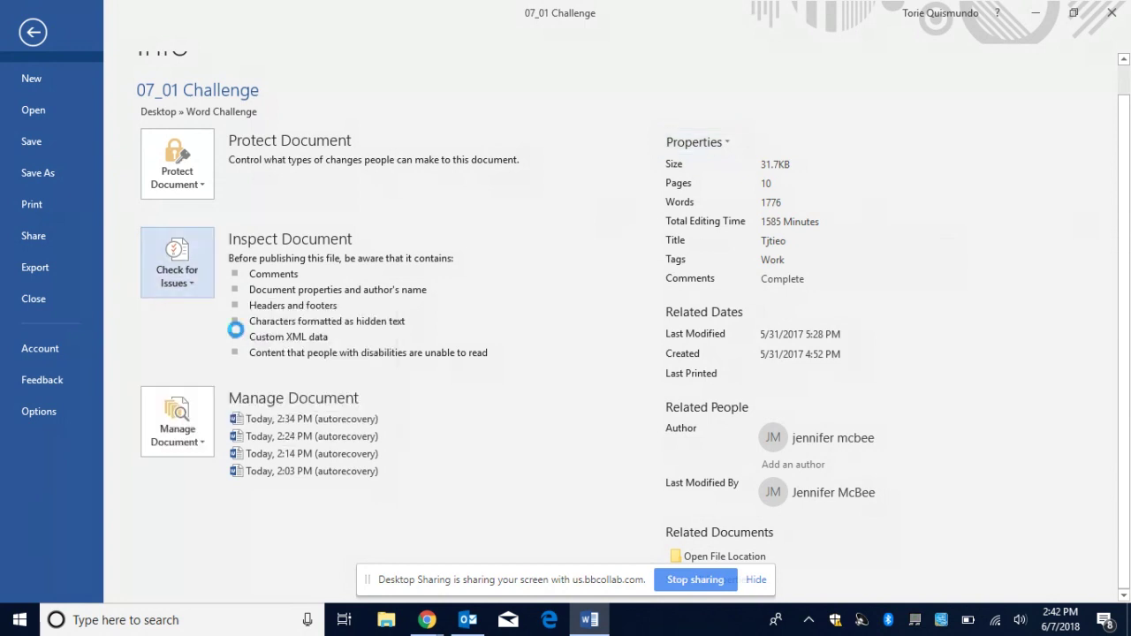
left_click(538, 357)
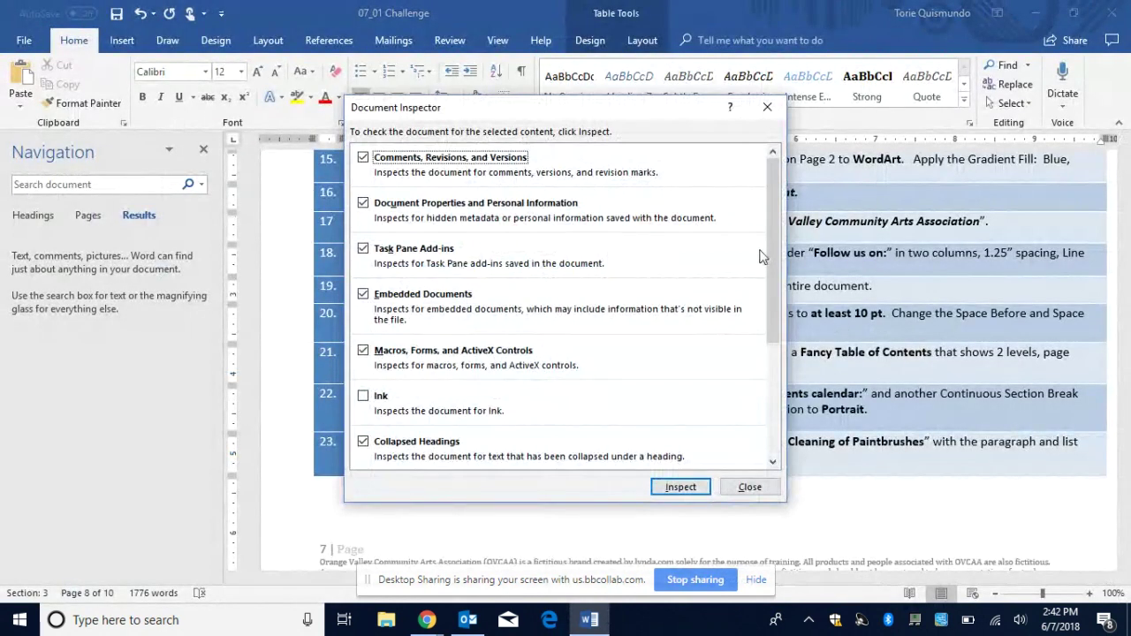
left_click(680, 487)
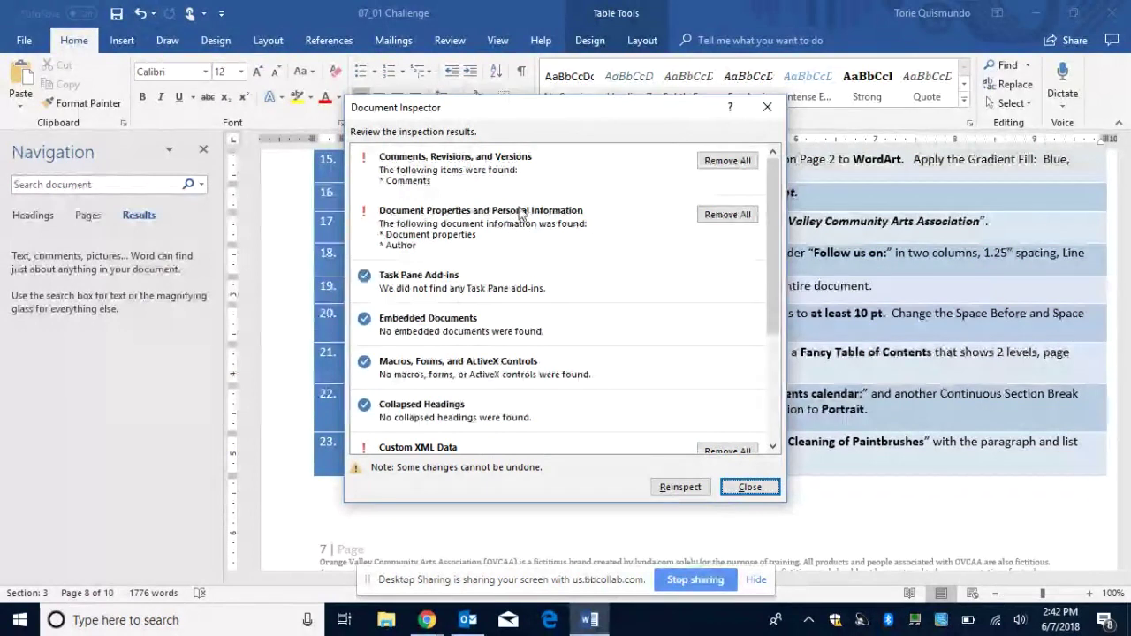
left_click(739, 214)
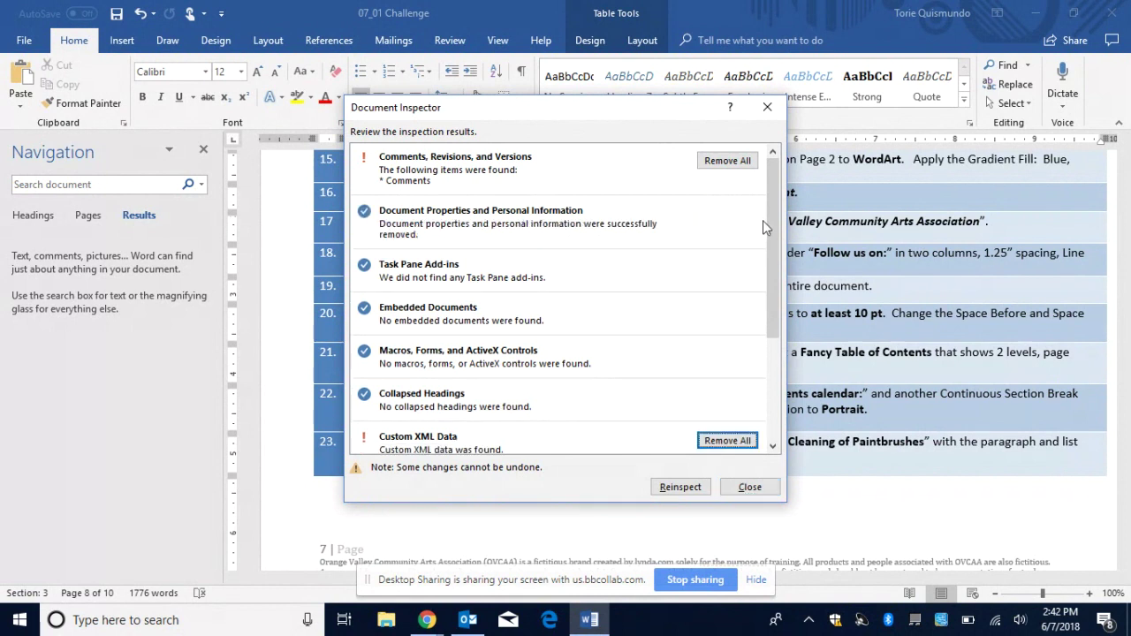
Remove all headers, footers and watermarks found by the Document Inspector, and close the inspector.
left_click_drag(770, 221, 770, 313)
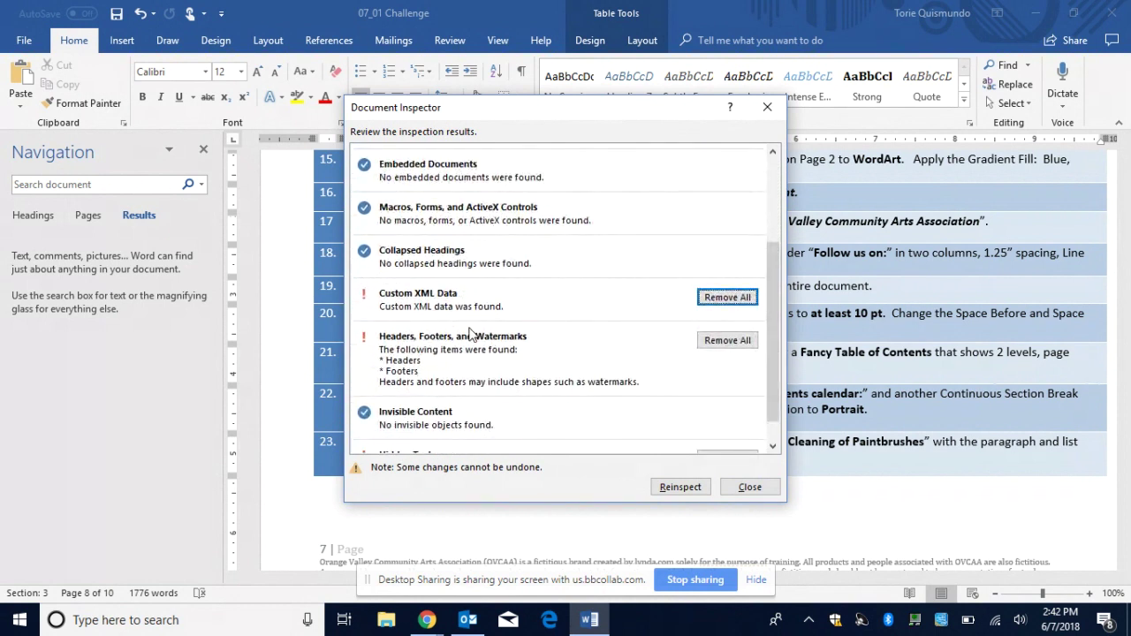
left_click(738, 342)
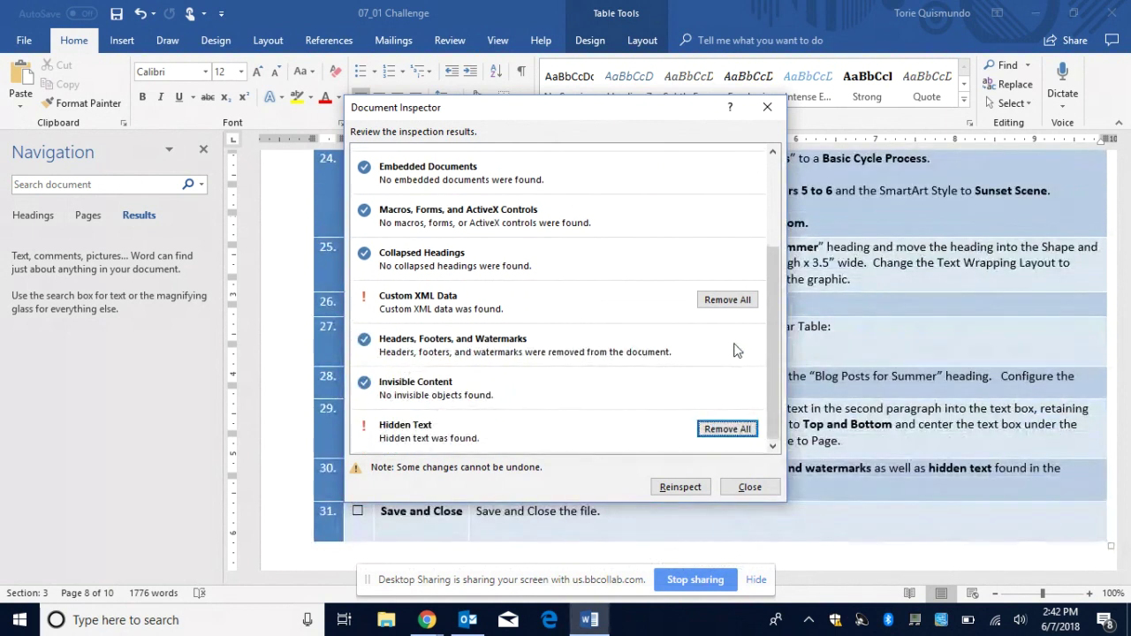
left_click(749, 488)
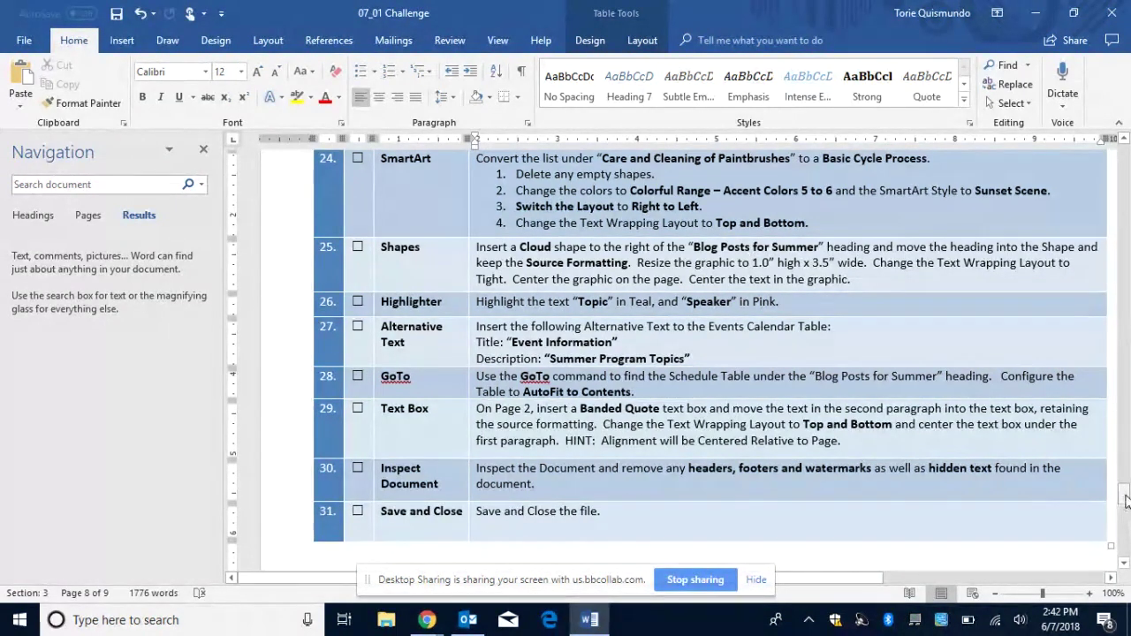
Draw a vertical scroll shape about 1.42" high and 1.34" wide beside the numbered paintbrush care list on page 5.
left_click_drag(1124, 500, 1123, 365)
left_click(777, 173)
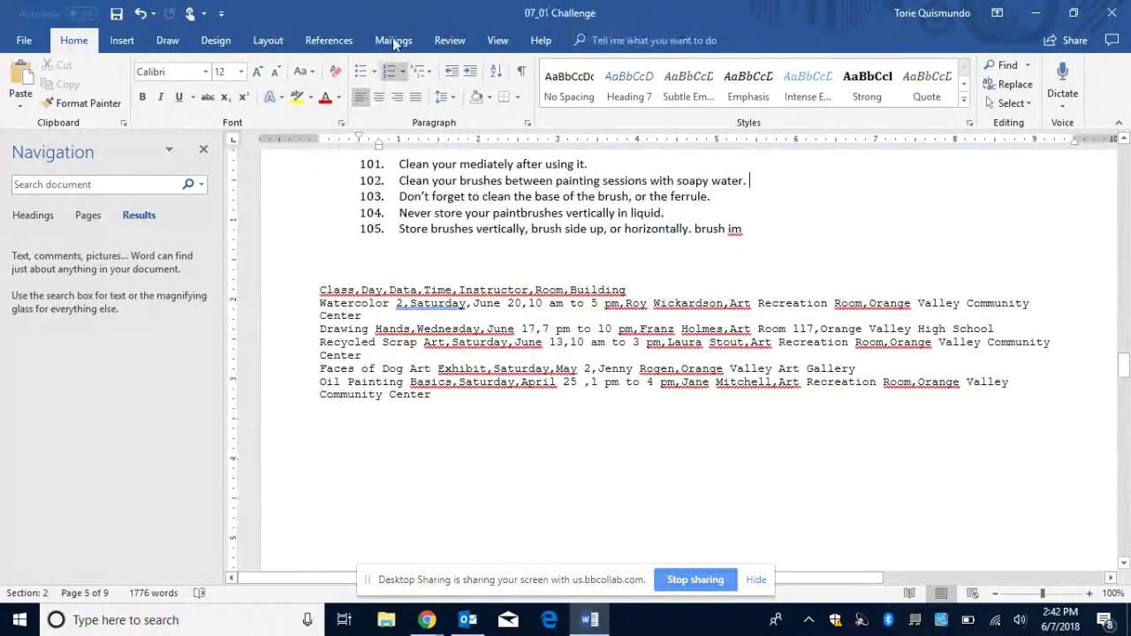
left_click(122, 41)
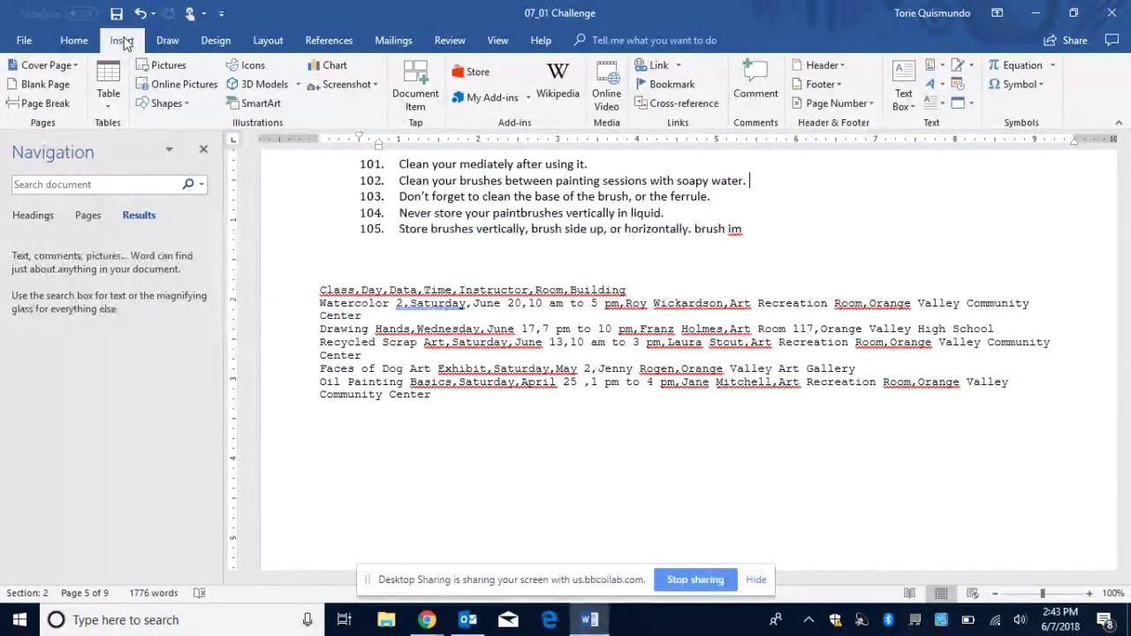
left_click(163, 104)
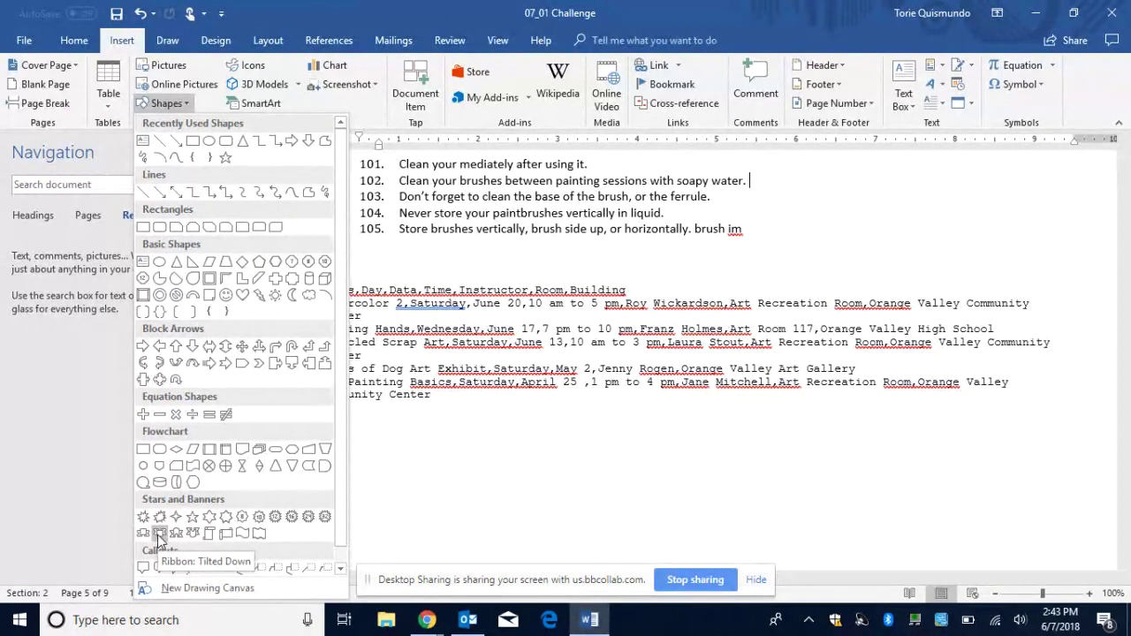
left_click(210, 536)
mouse_move(762, 165)
left_mouse_down()
mouse_move(868, 247)
mouse_move(868, 279)
left_mouse_up()
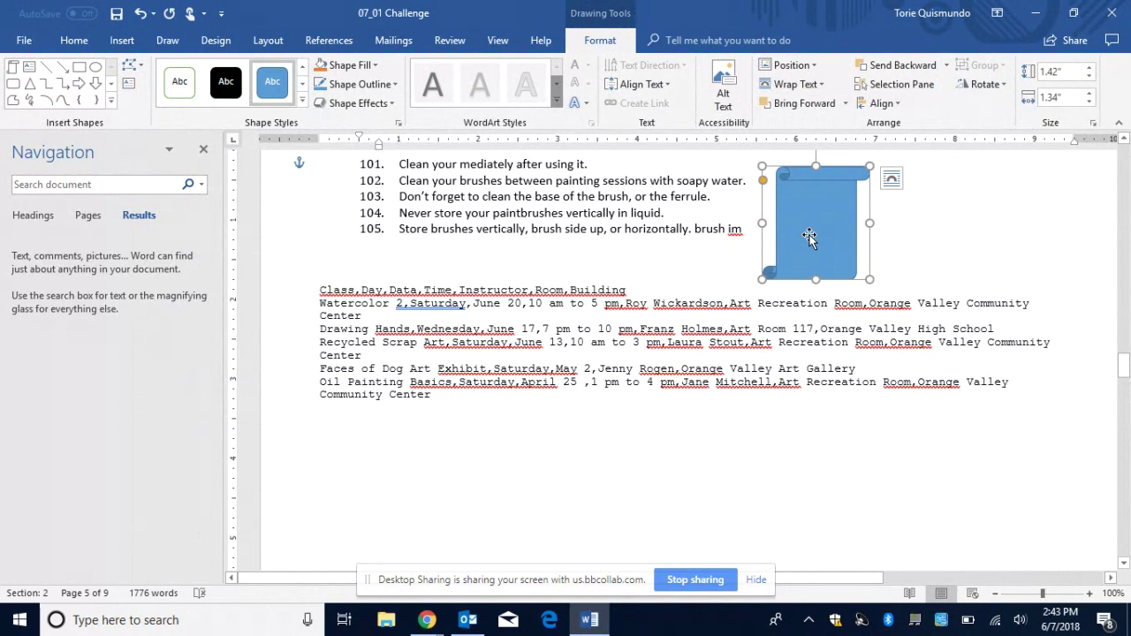
Set the scroll shape's height to 1".
left_click(1063, 73)
type("1")
left_click(1034, 177)
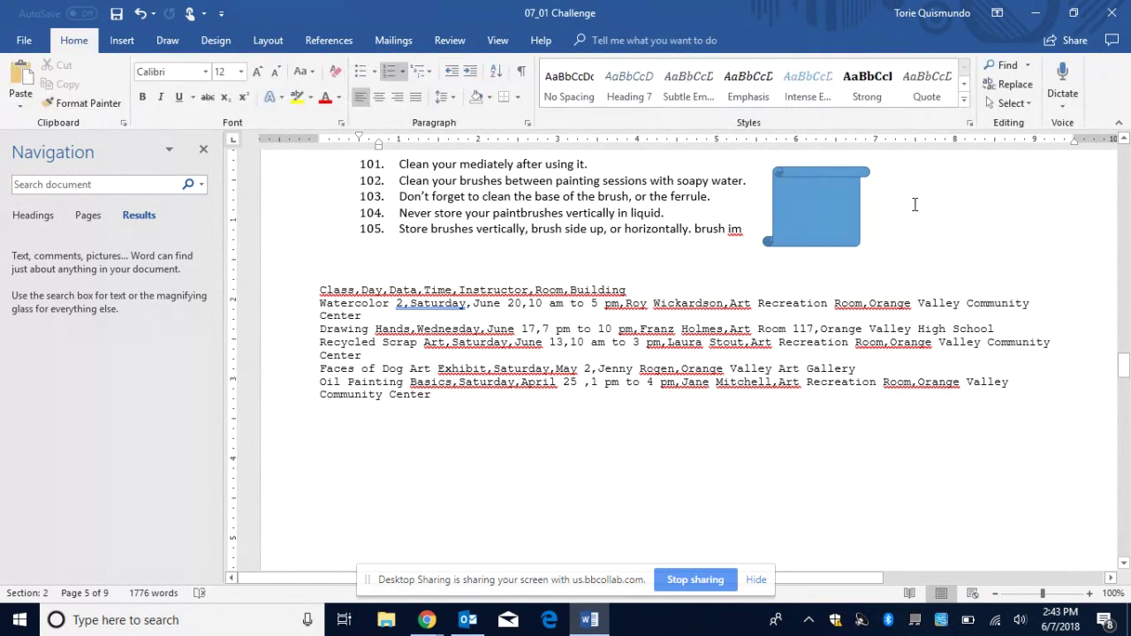
Add the text "Click and type" inside the scroll shape.
left_click(824, 207)
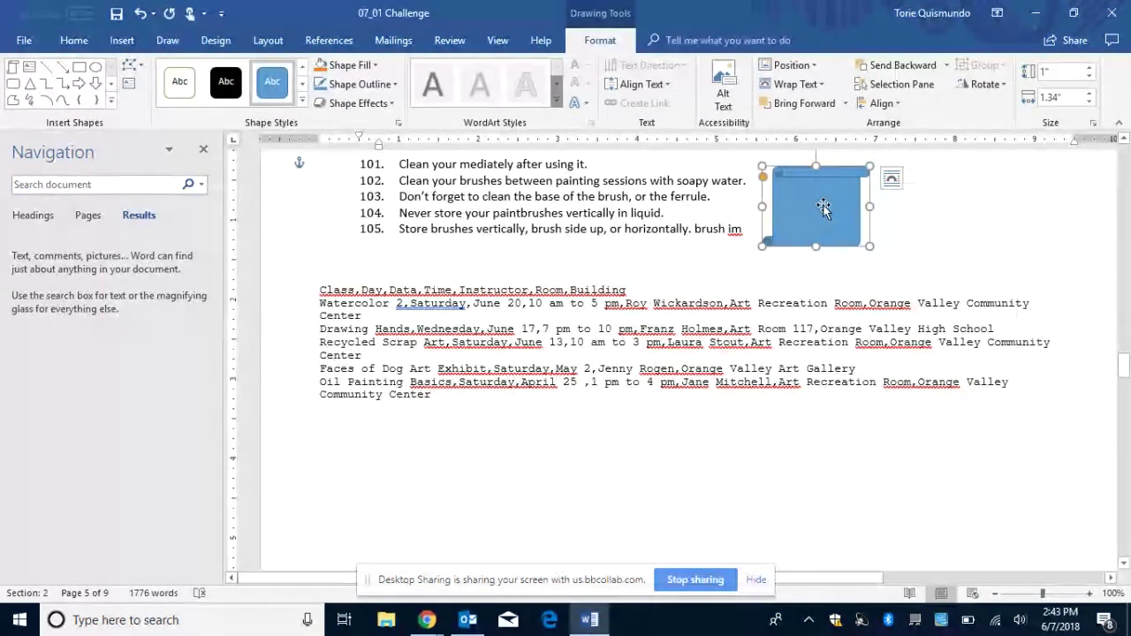
type("Click and tp")
key("BackSpace")
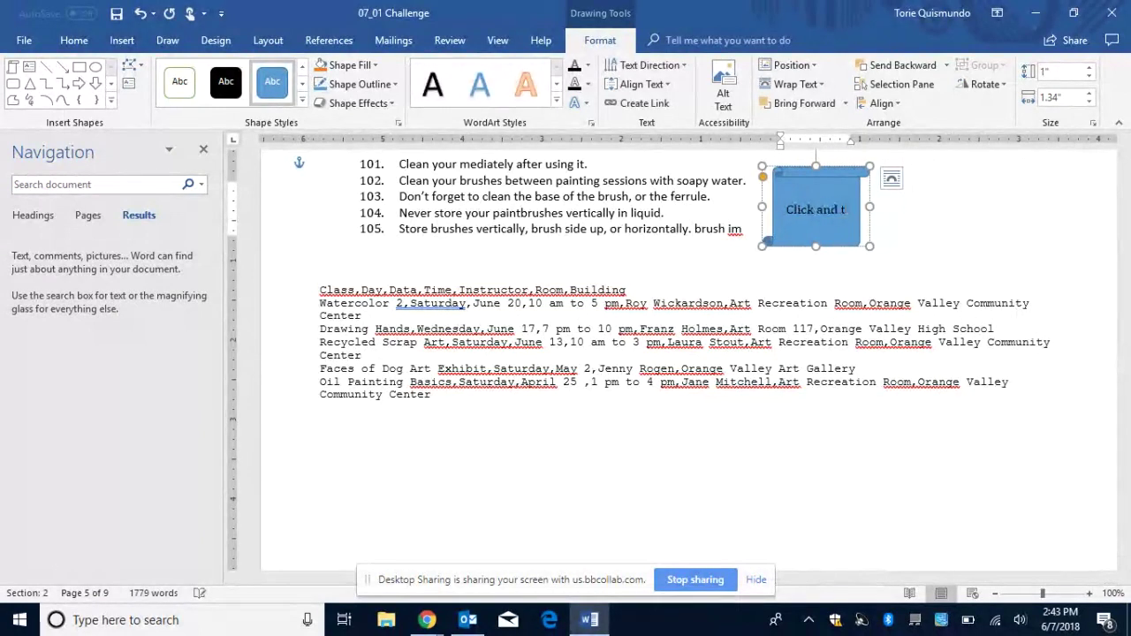
type("ype")
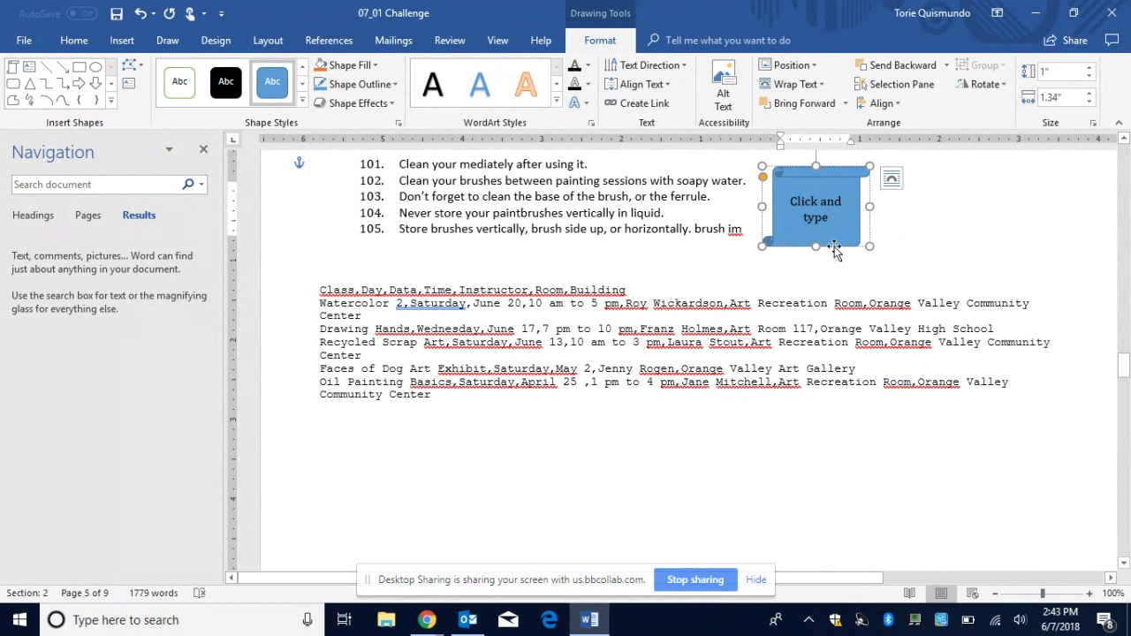
left_click(889, 250)
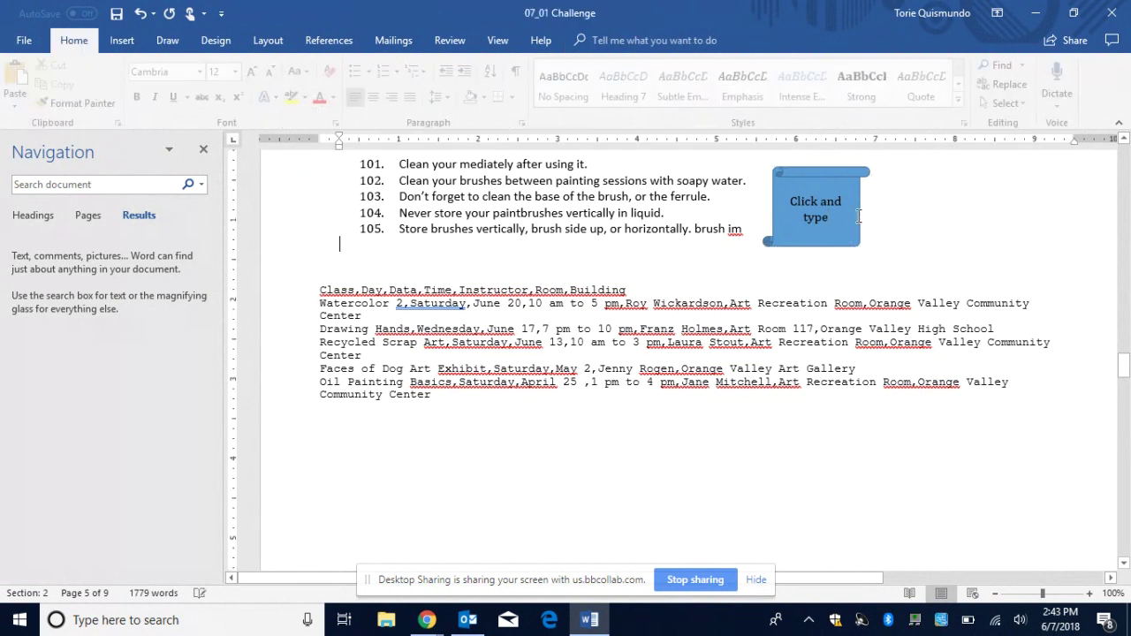
Examine the alignment options available for the scroll shape, and dismiss them without choosing one.
left_click(831, 218)
left_click(601, 44)
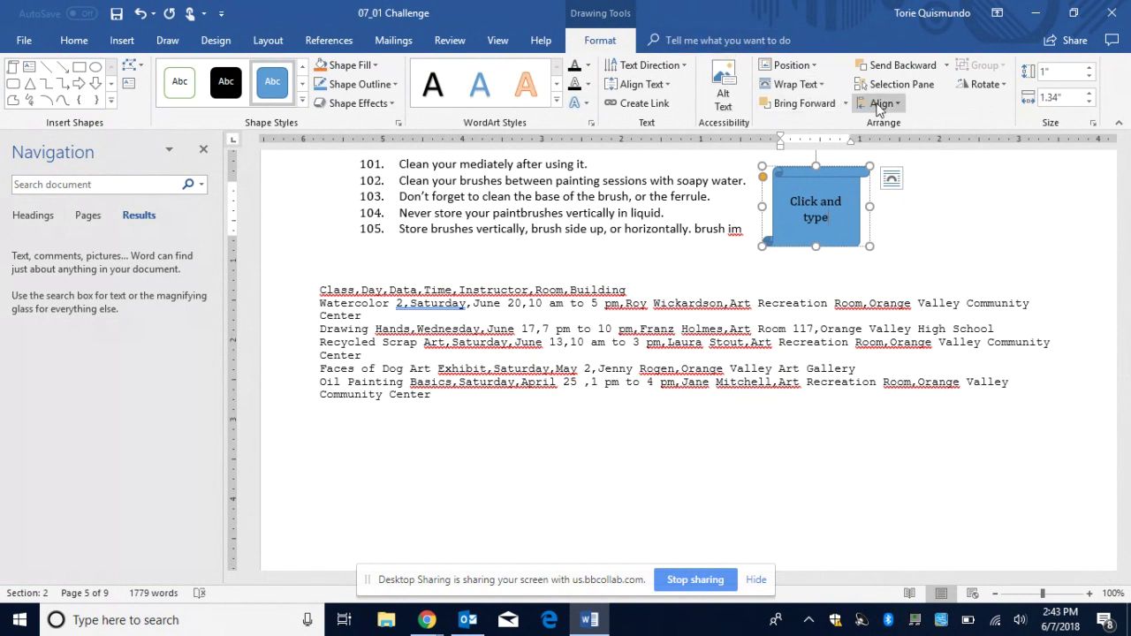
left_click(880, 105)
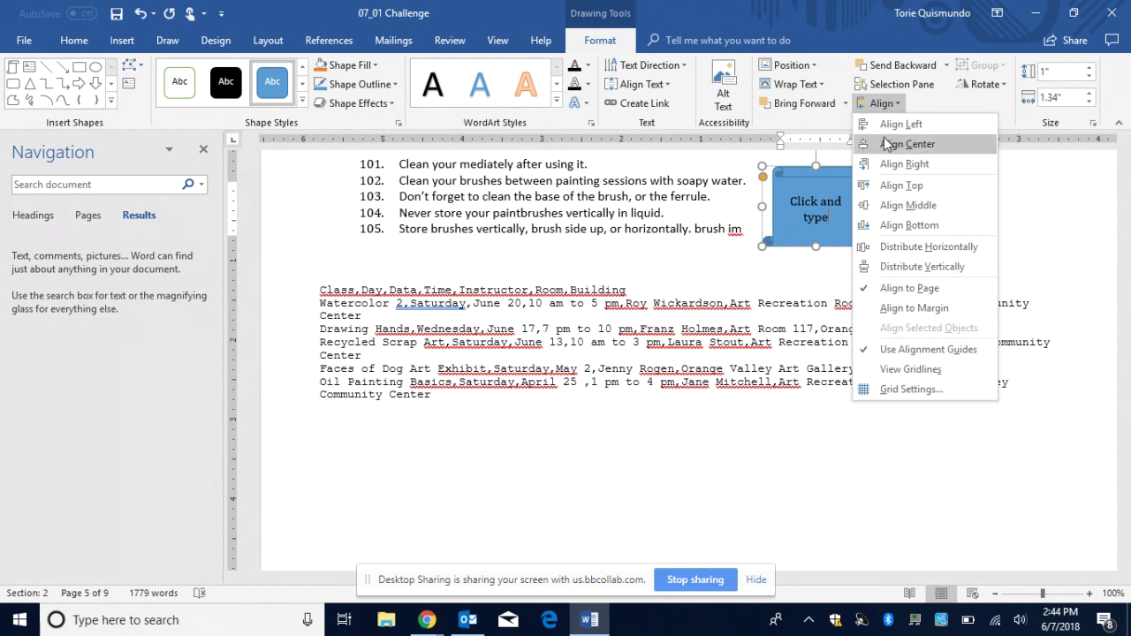
left_click(1064, 235)
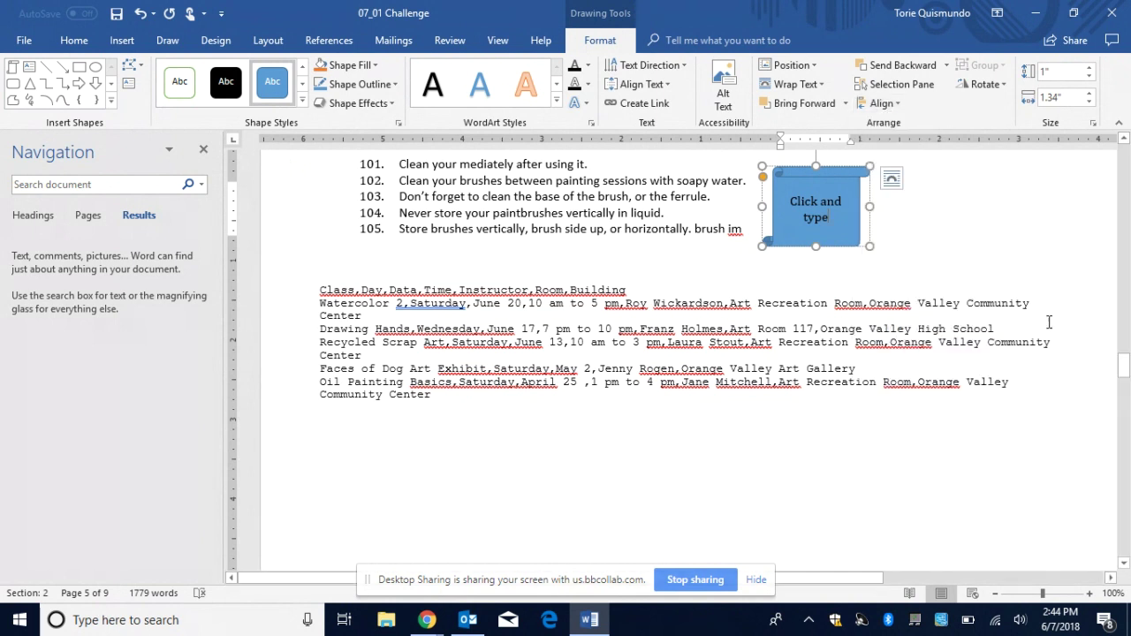
Select the paragraph about the two-week guest pass above the Contact heading and examine its line spacing options, leaving them without changes.
left_click_drag(1125, 371, 1122, 467)
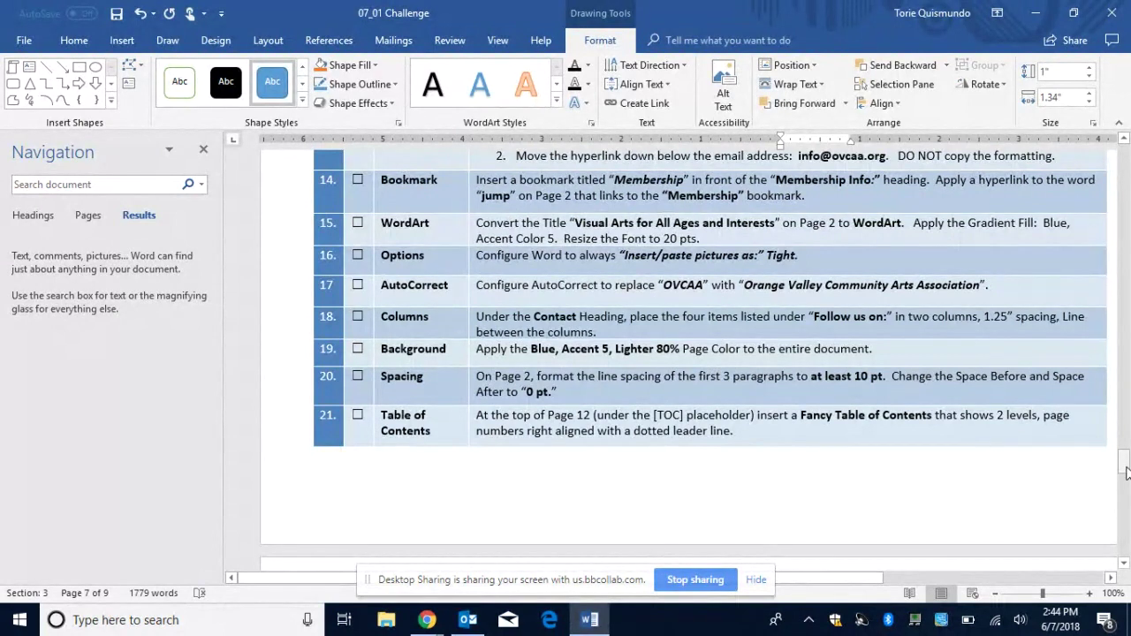
left_click_drag(1125, 471, 1123, 263)
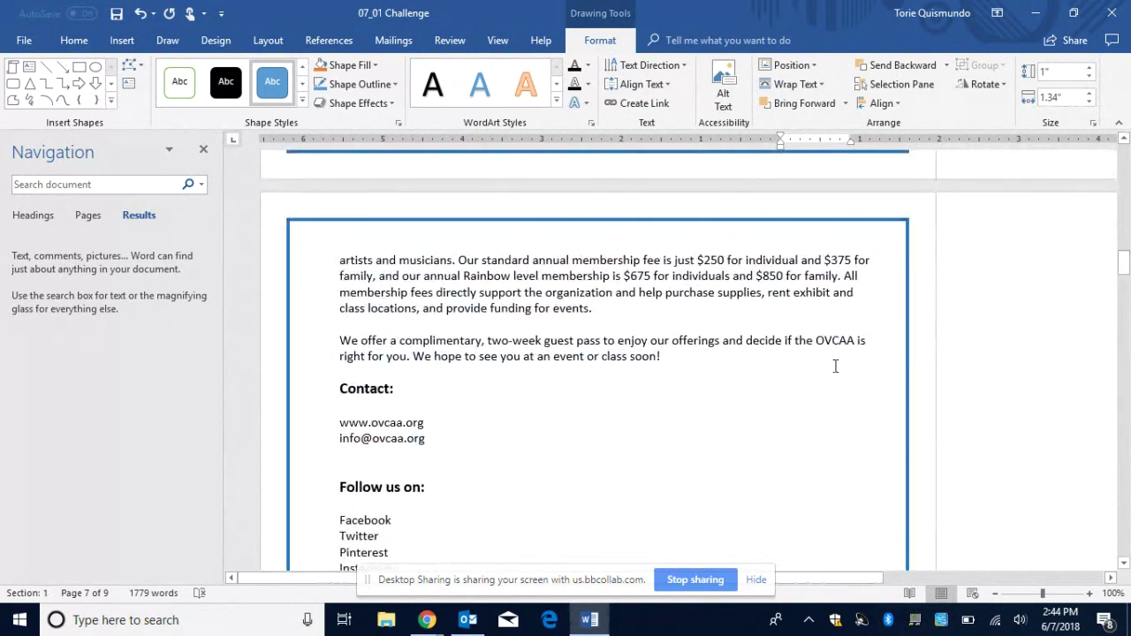
left_click_drag(696, 362, 282, 328)
left_click(74, 40)
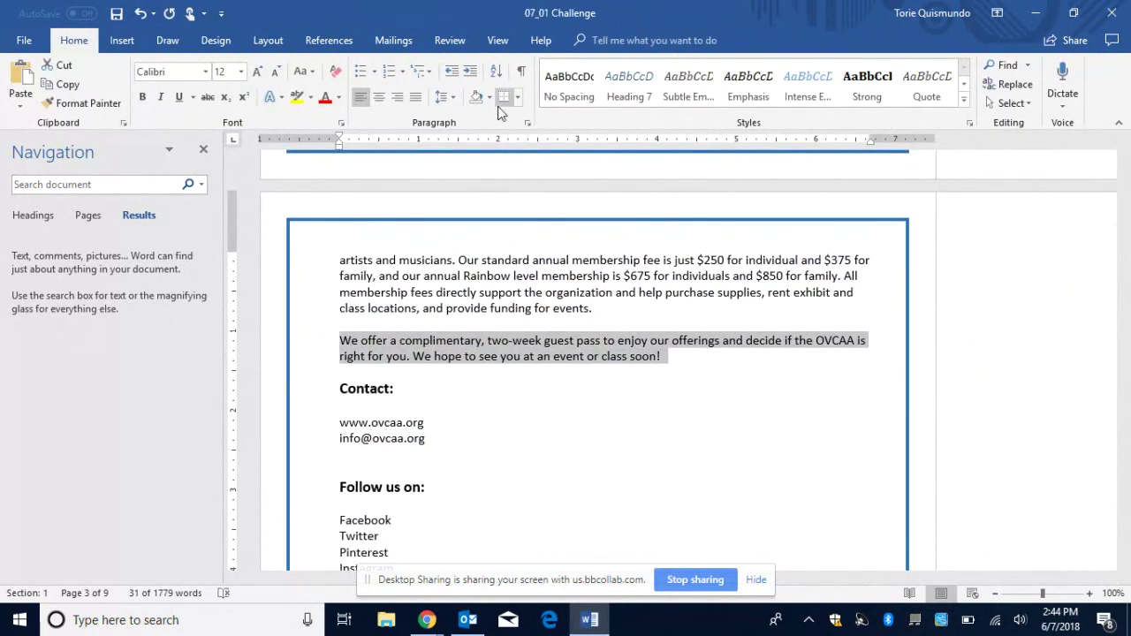
left_click(453, 103)
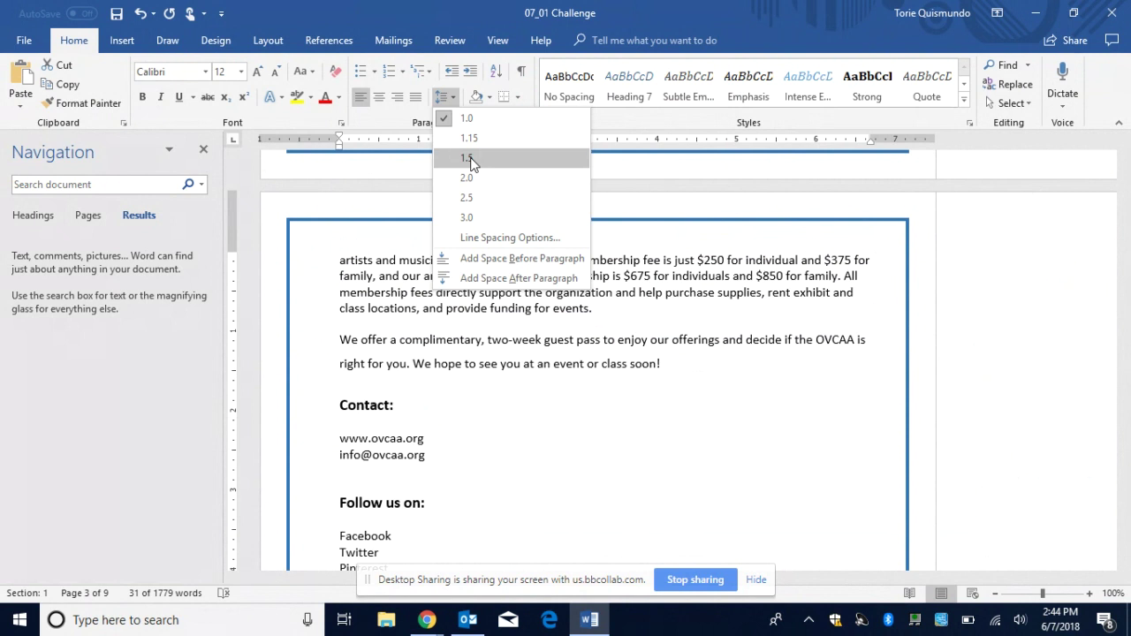
left_click(491, 237)
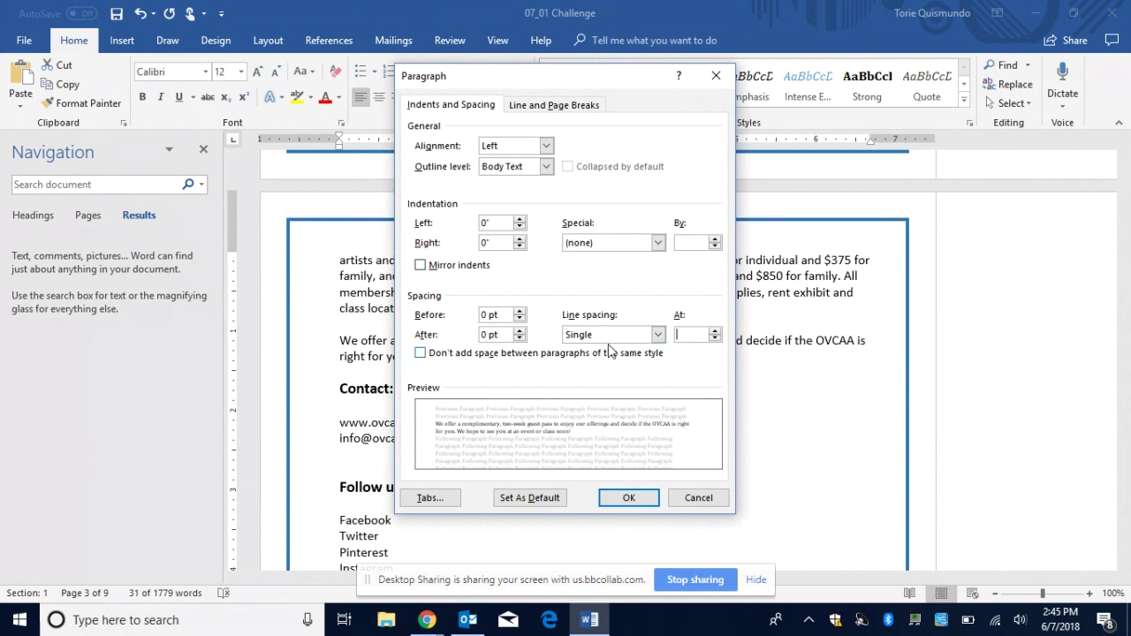
left_click(715, 76)
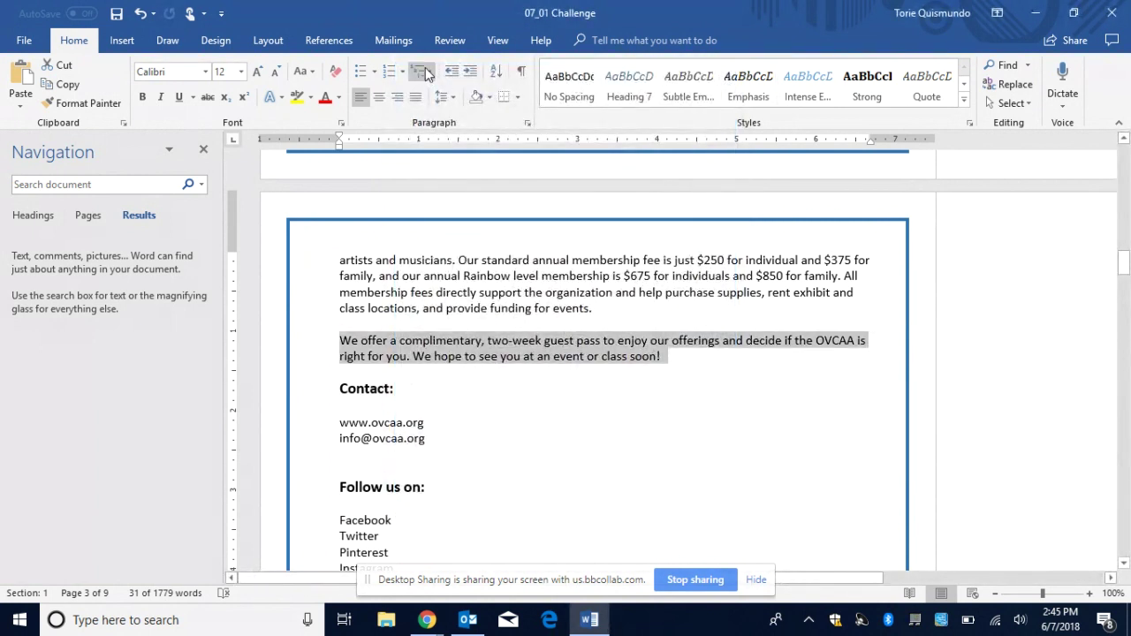
right_click(485, 355)
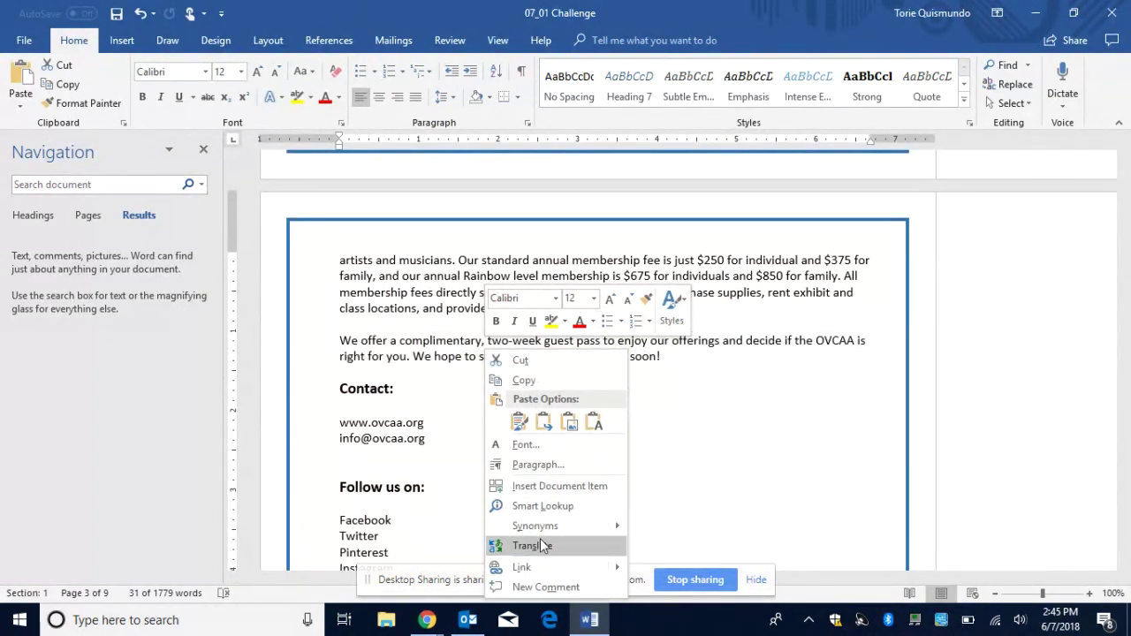
key("Escape")
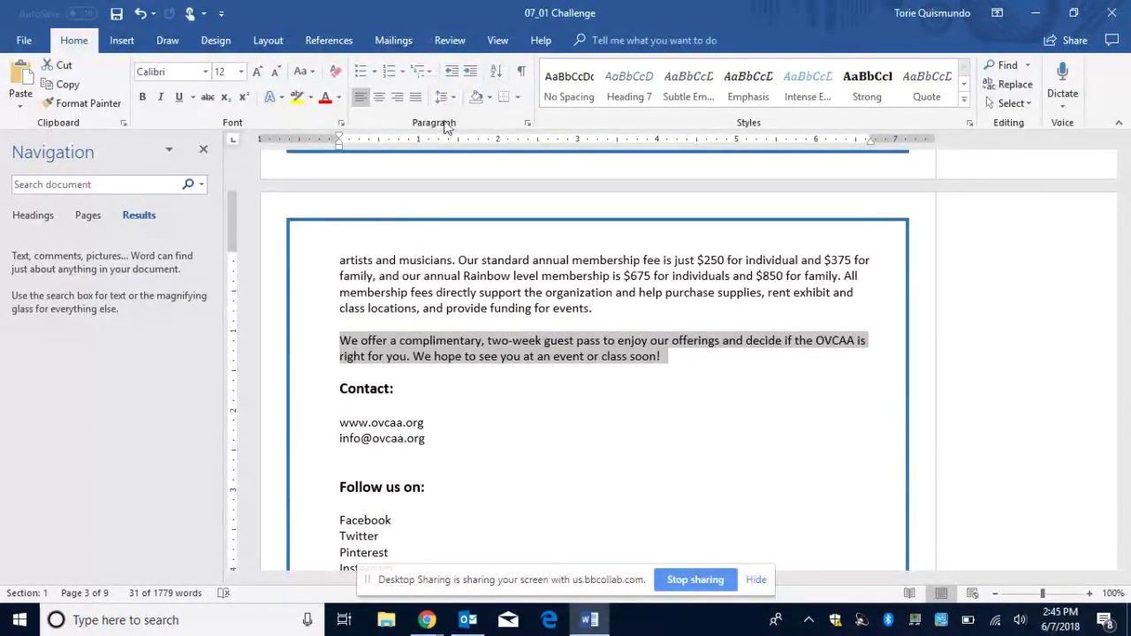
Set the guest-pass paragraph's line spacing to at least 10 pt and its spacing before to 0.
left_click(528, 124)
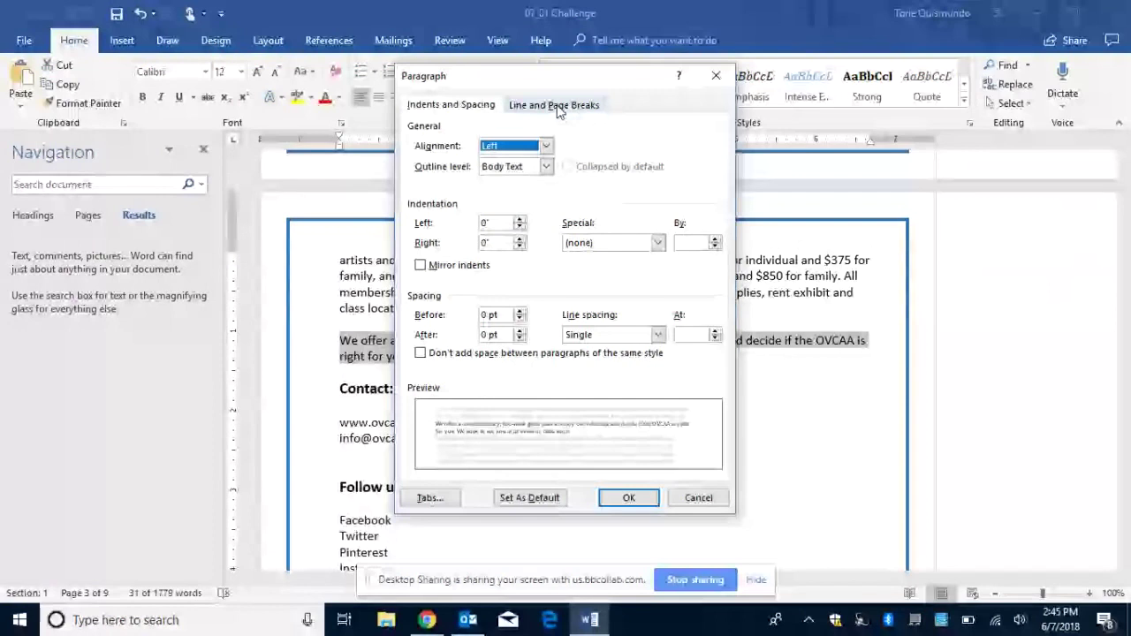
left_click(658, 335)
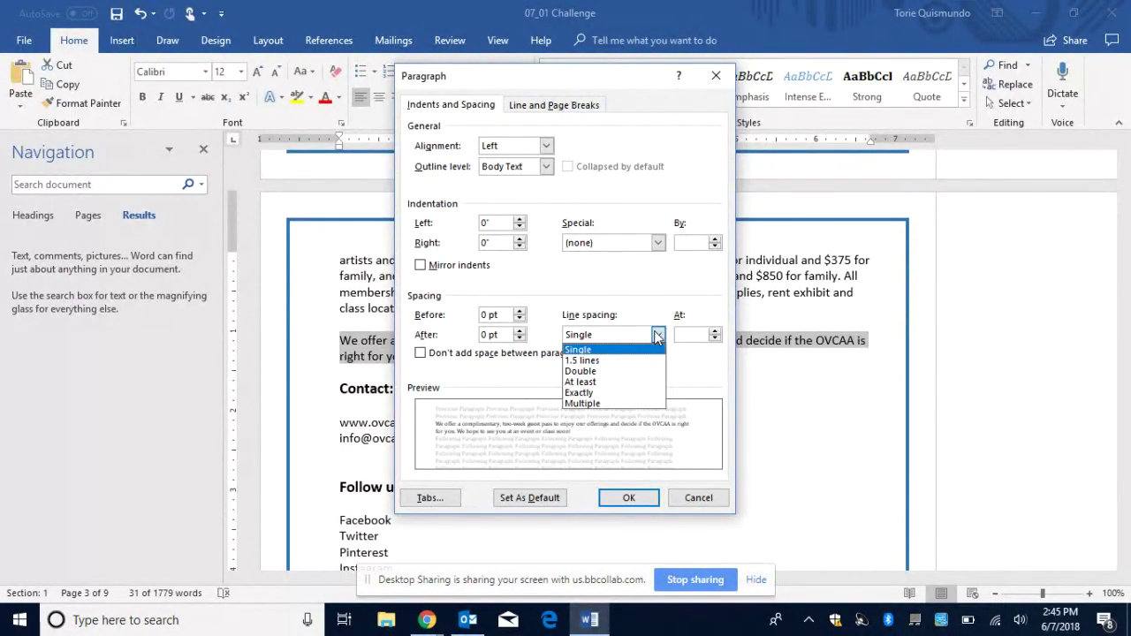
left_click(629, 381)
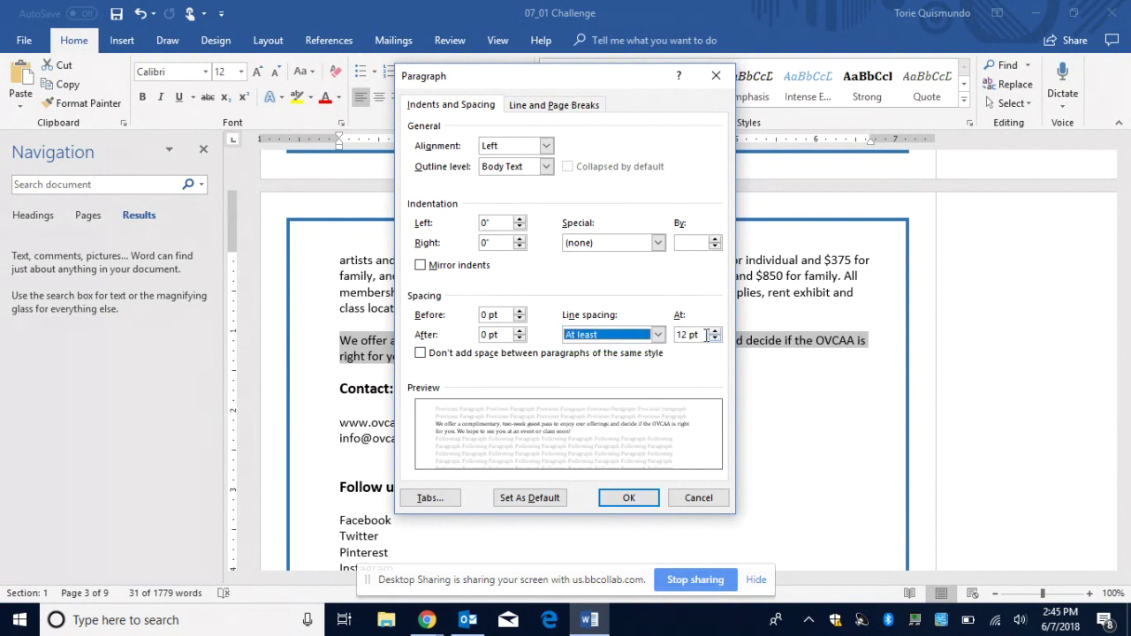
left_click(703, 334)
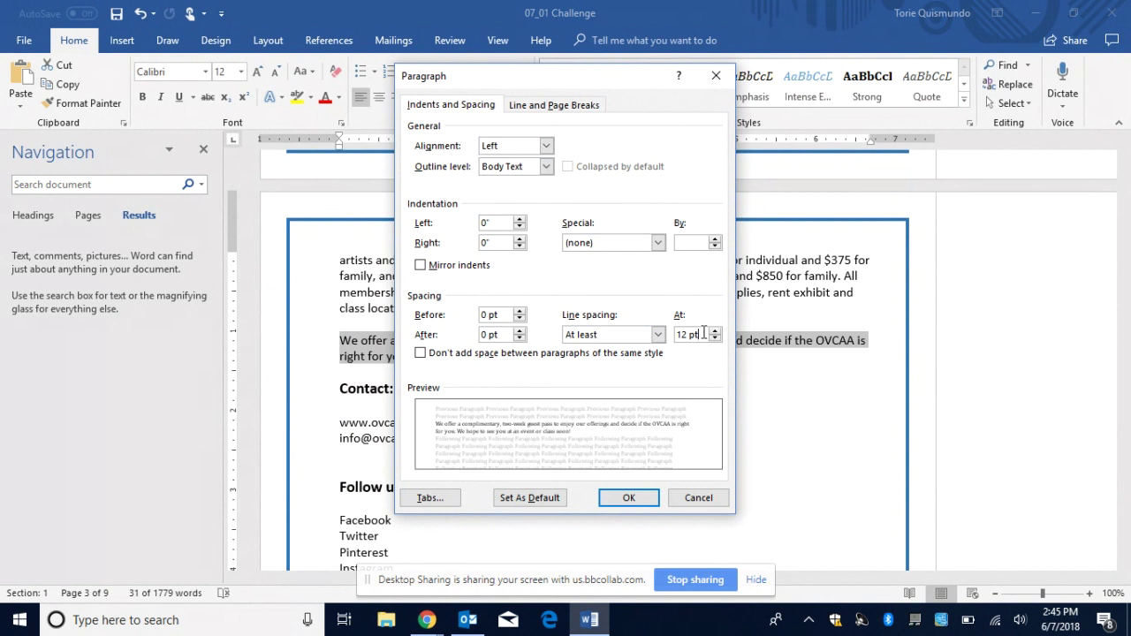
left_click_drag(704, 334, 674, 335)
type("10")
left_click(521, 319)
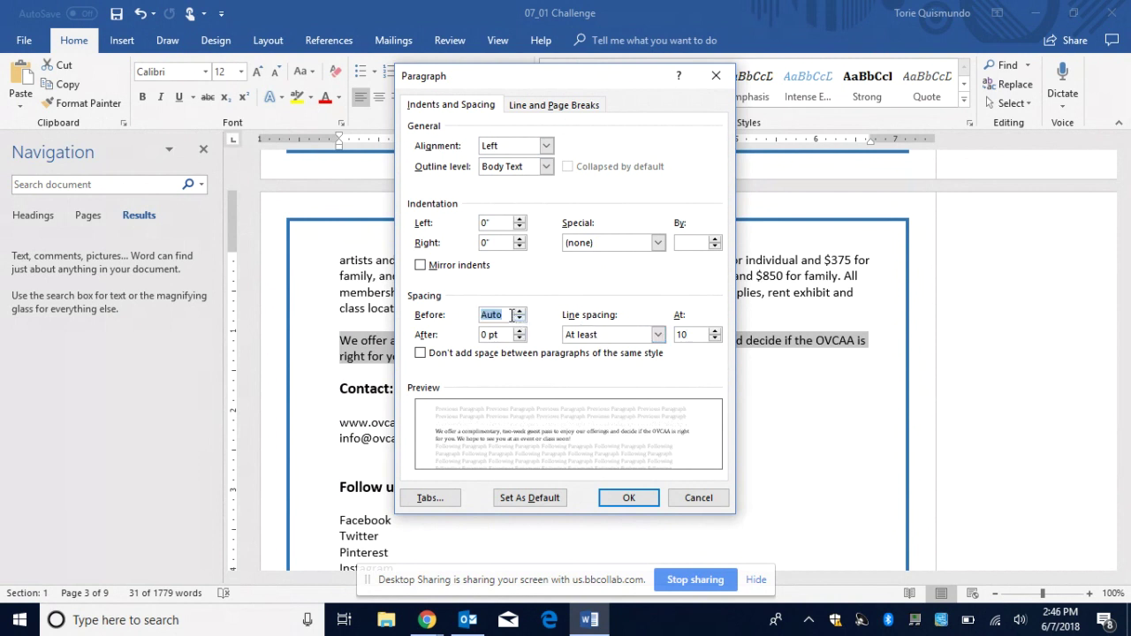
type("0")
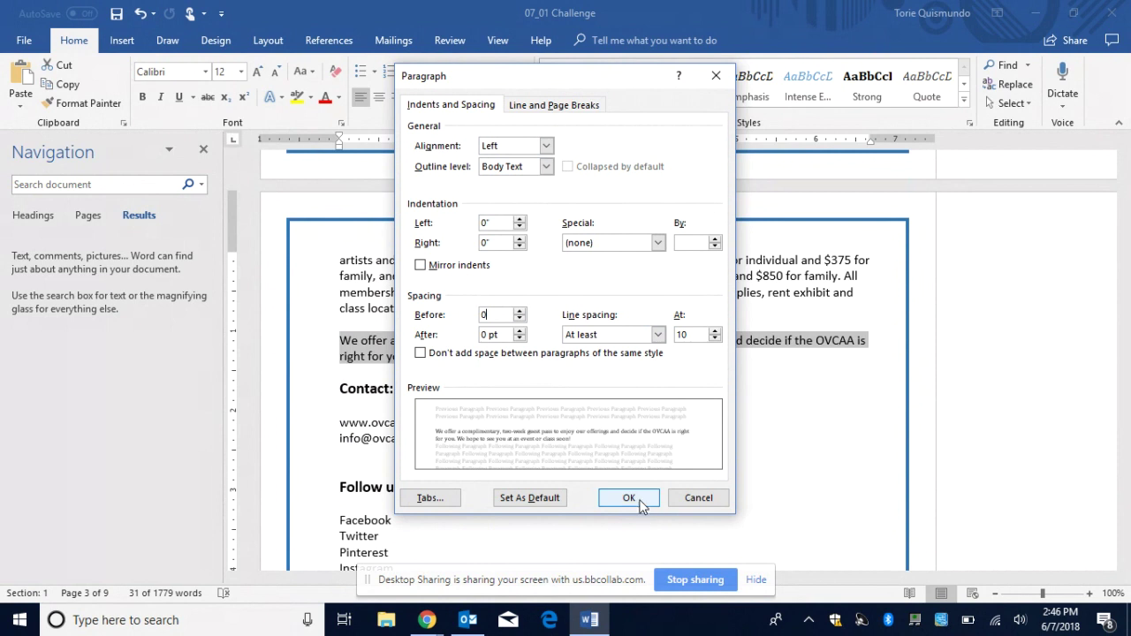
left_click(642, 500)
Apply the solid medium-blue theme color as the page color for the entire document.
left_click_drag(1127, 288, 1124, 471)
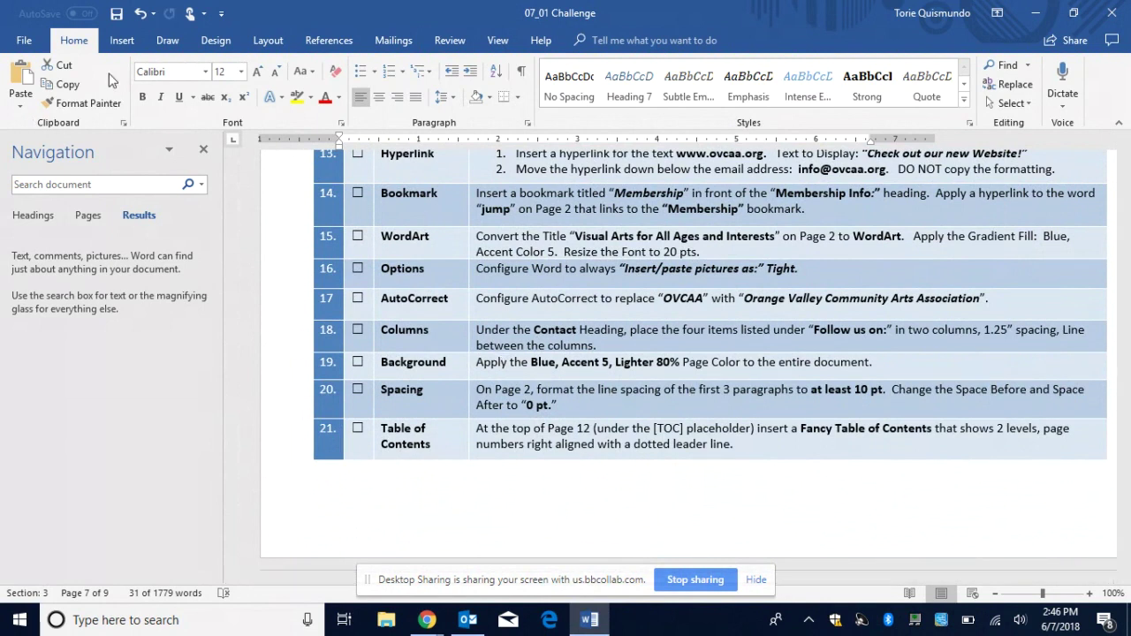
left_click(224, 44)
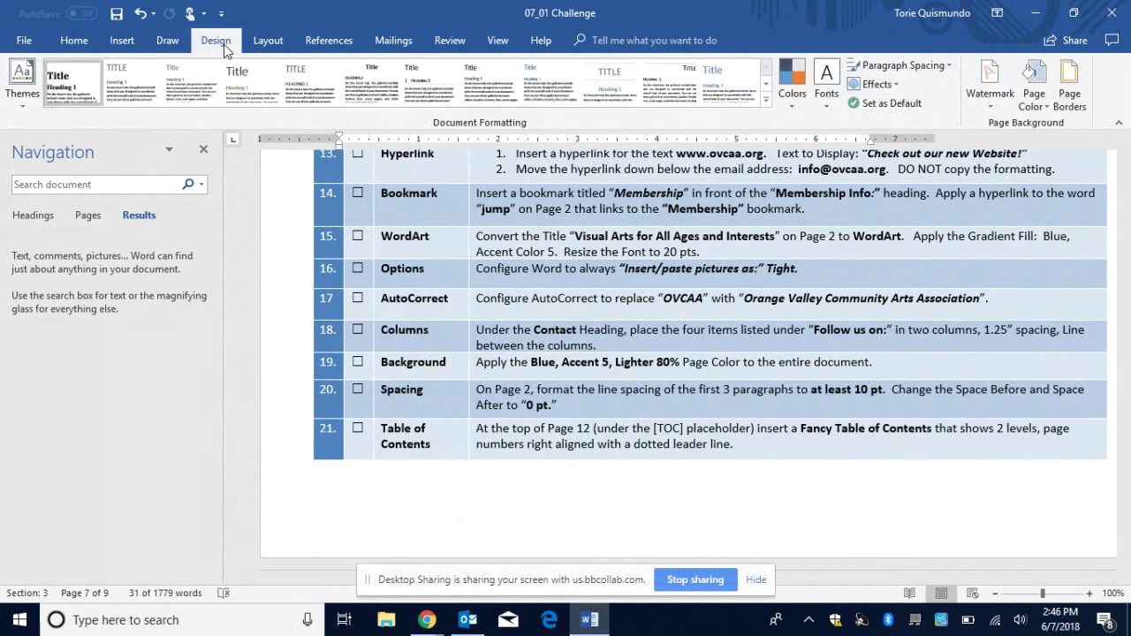
left_click(1037, 81)
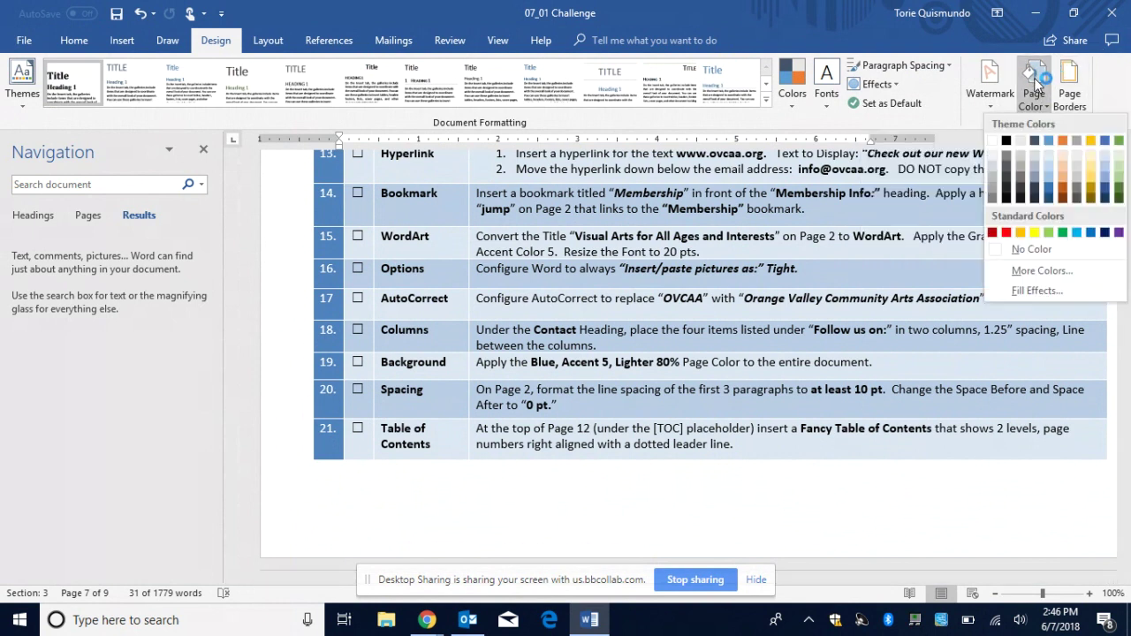
left_click(1049, 139)
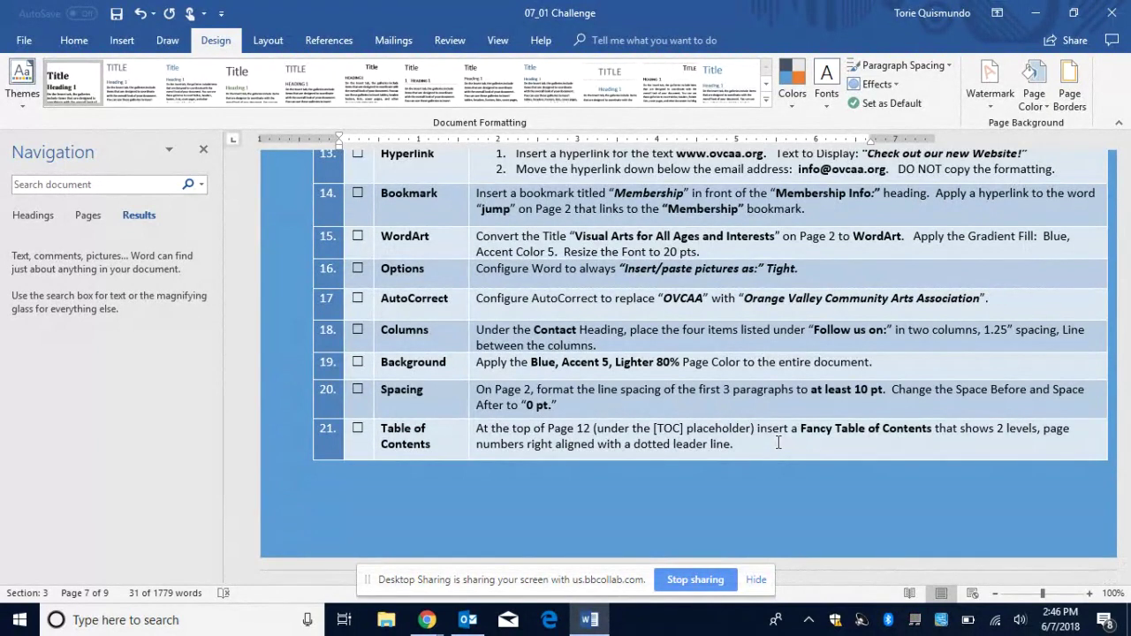
Review the Table of Contents objective in row 21 and delete the [TOC] placeholder on page 9.
left_click_drag(734, 445, 479, 427)
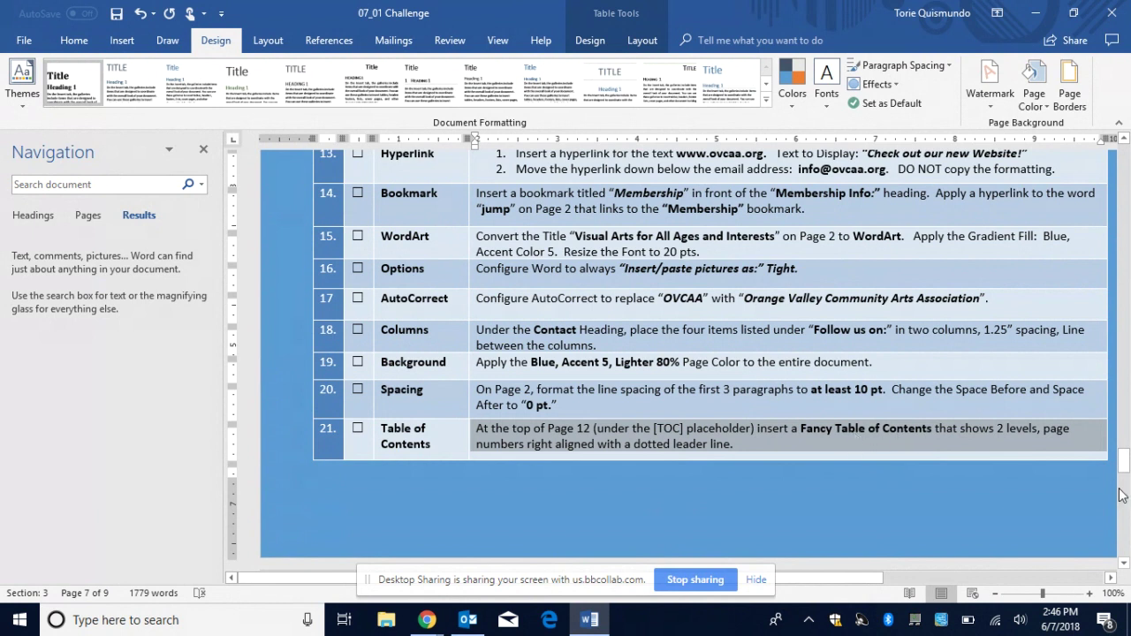
left_click_drag(1123, 459, 1124, 527)
left_click(302, 215)
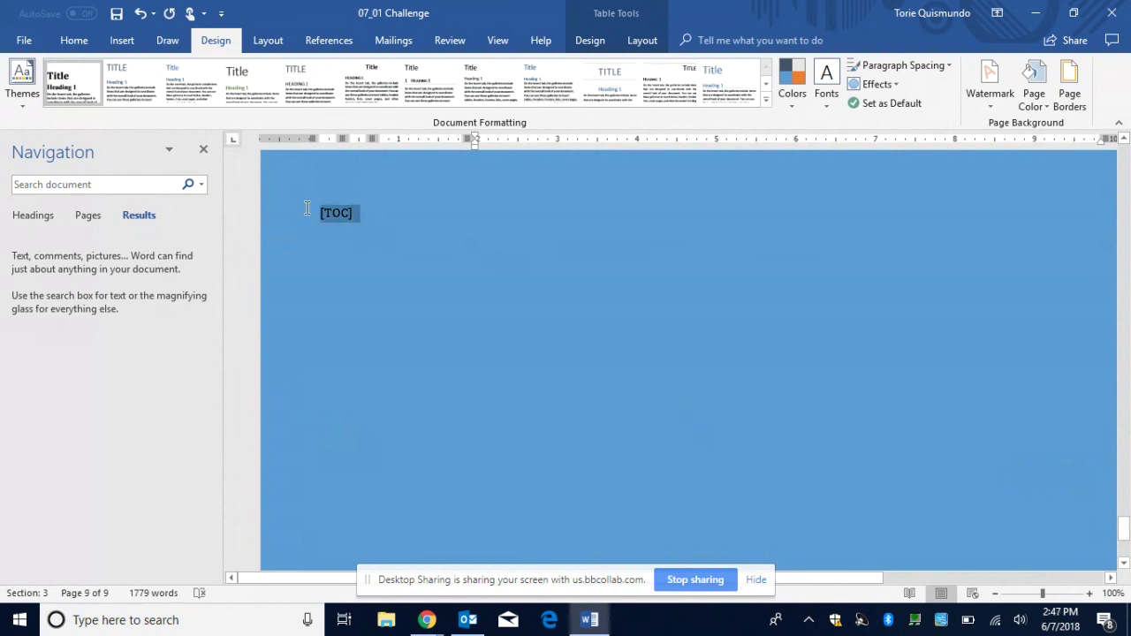
key("Delete")
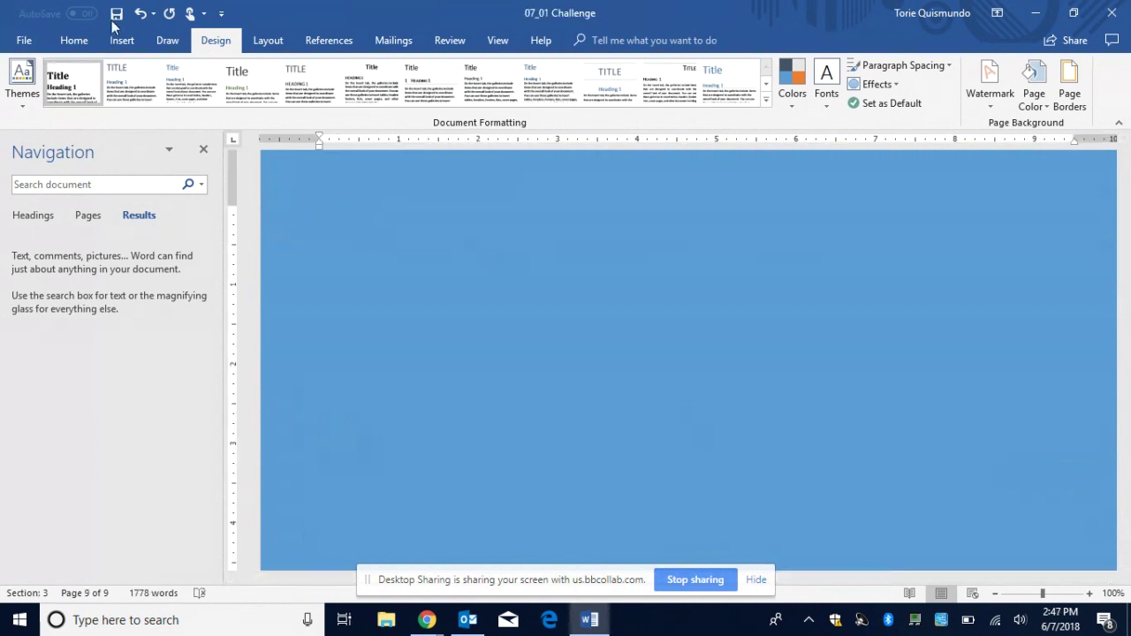
Insert a custom table of contents in the Fancy format where the placeholder was on page 9.
left_click(340, 47)
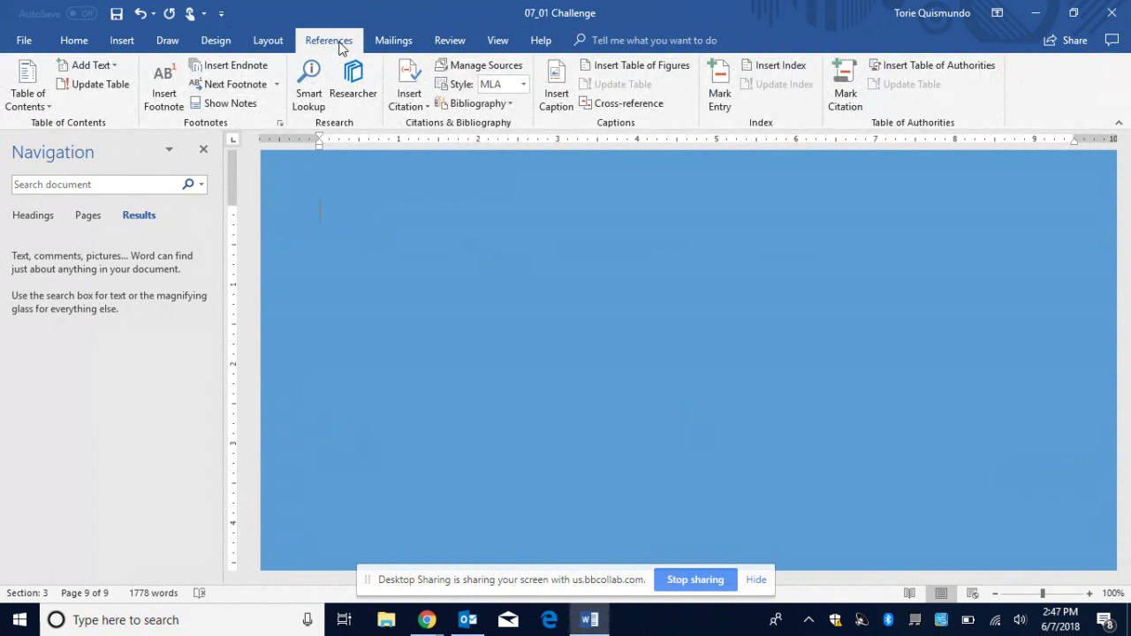
left_click(29, 88)
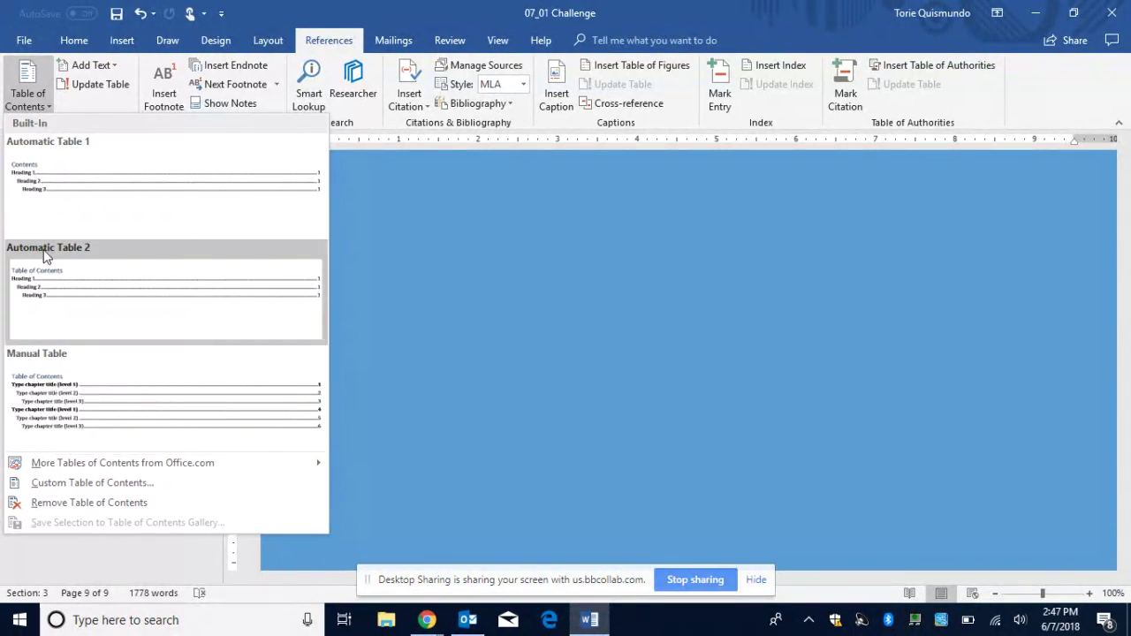
left_click(64, 486)
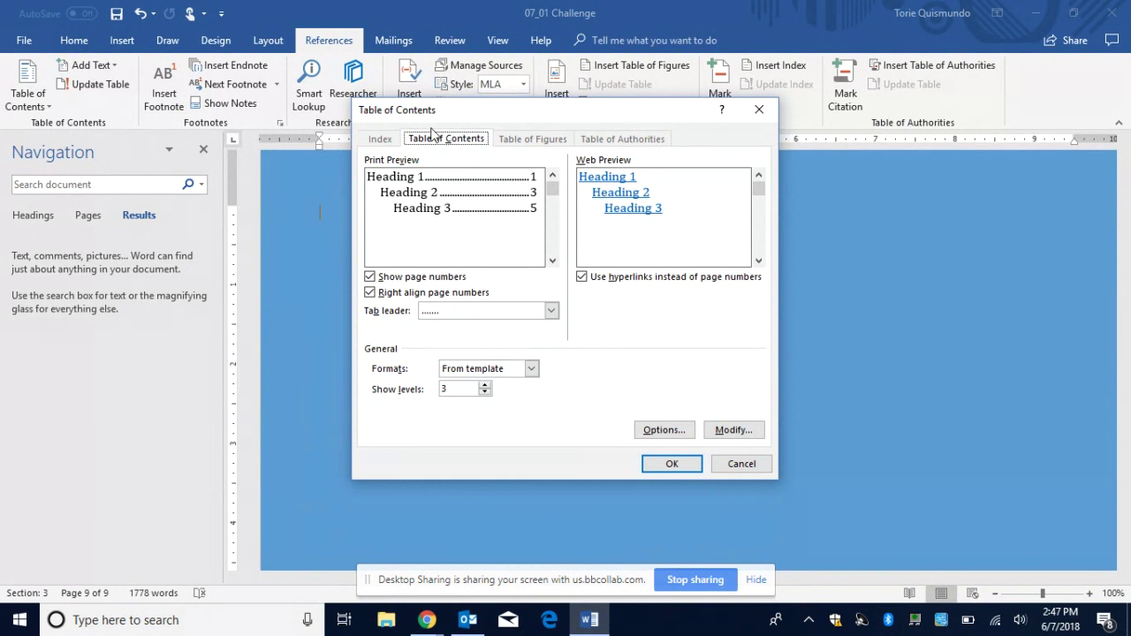
left_click(552, 194)
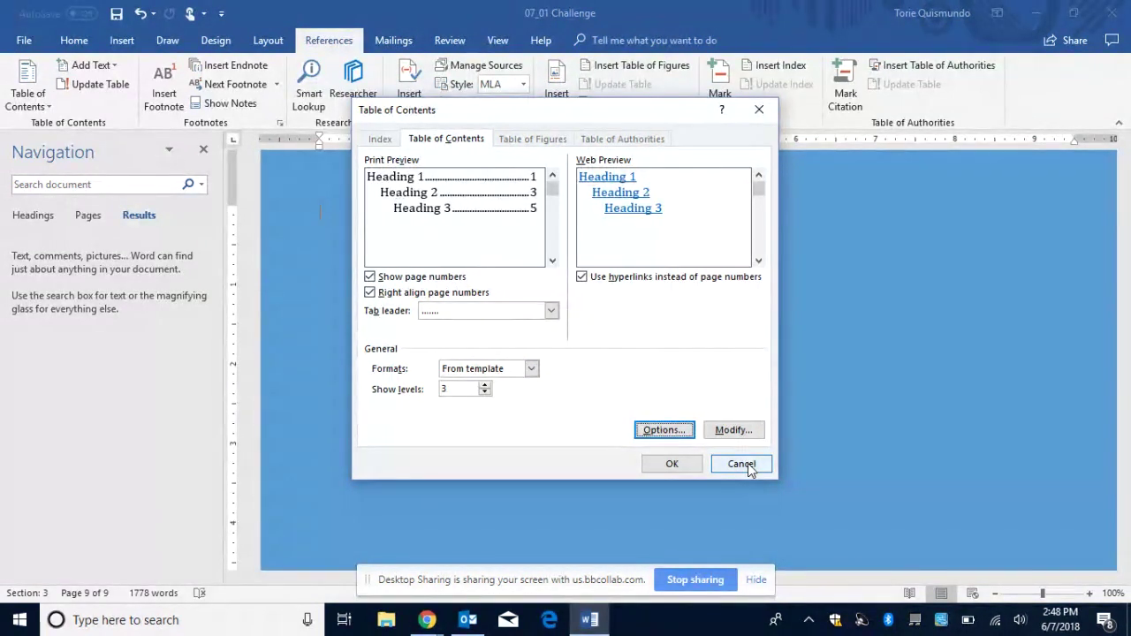
left_click(668, 431)
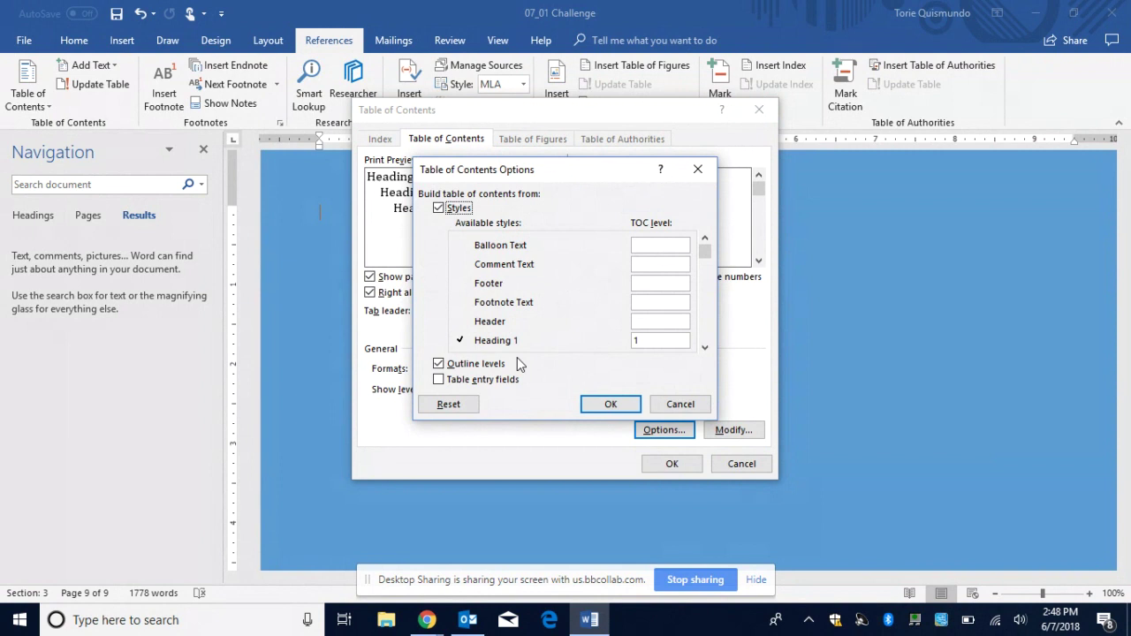
left_click(698, 171)
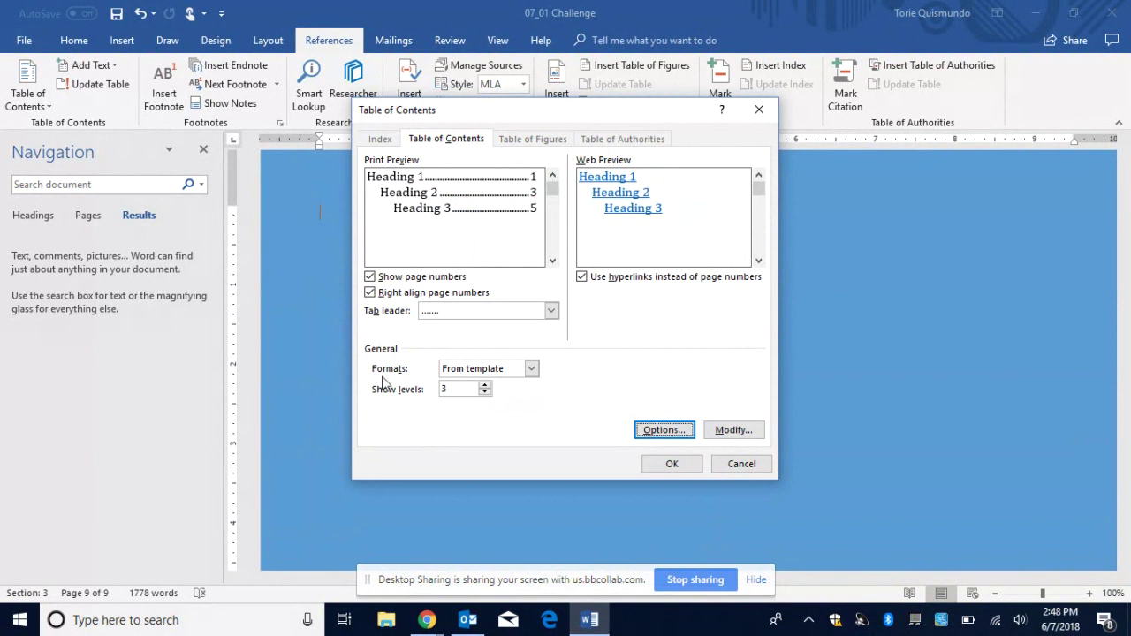
left_click(531, 369)
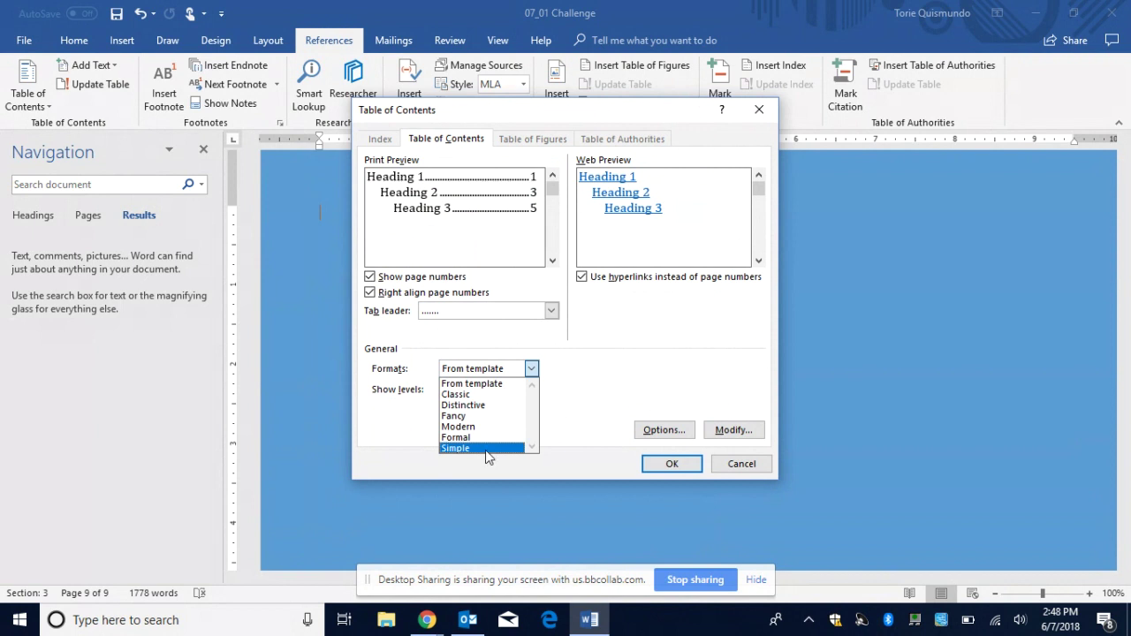
left_click(468, 416)
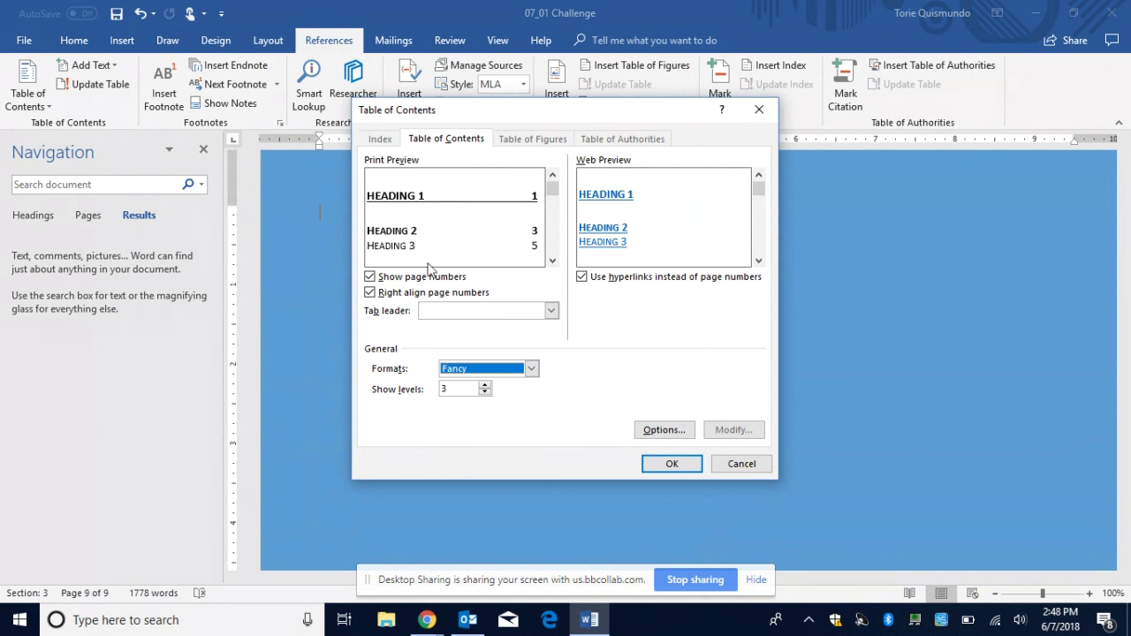
left_click(671, 465)
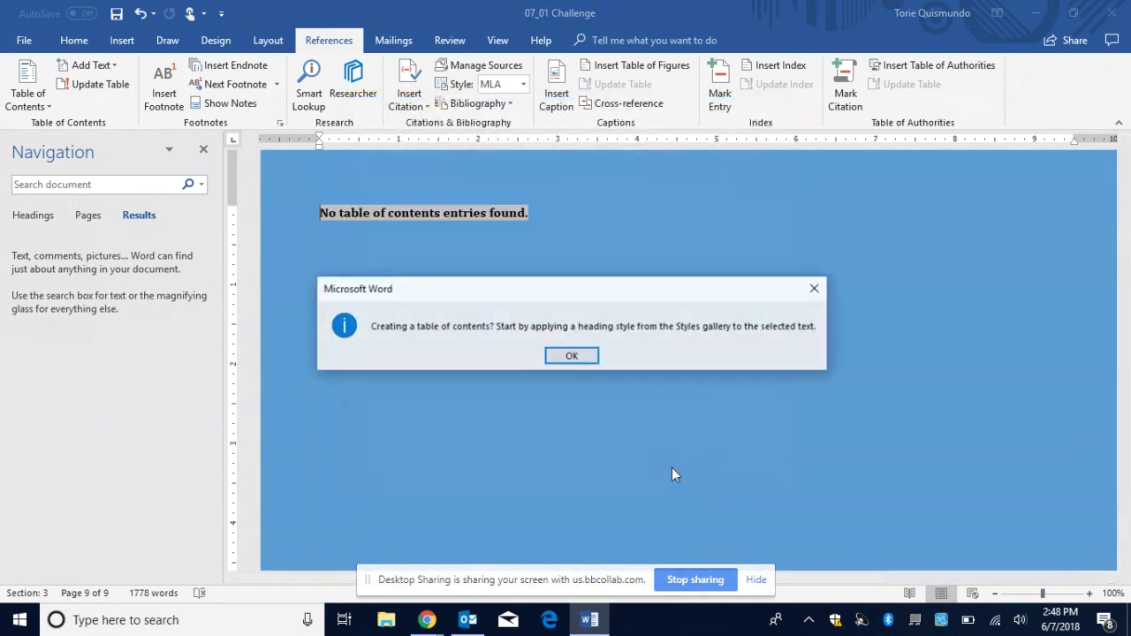
left_click(565, 356)
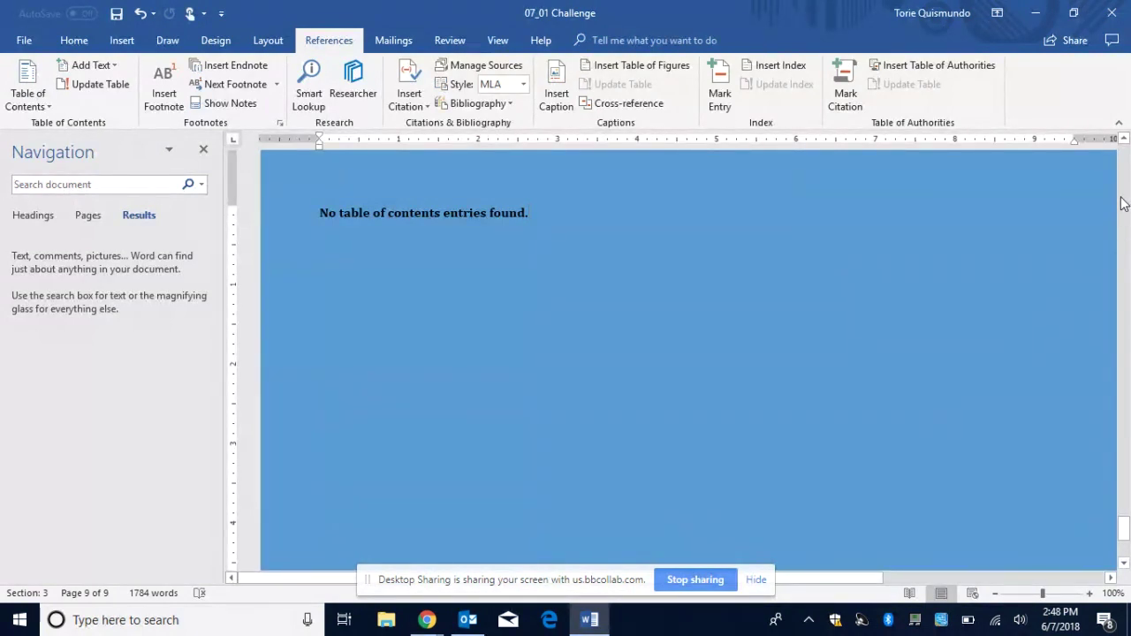
Delete the "Click and type" scroll shape beside the numbered paintbrush care list on page 5.
left_click_drag(1124, 527, 1125, 491)
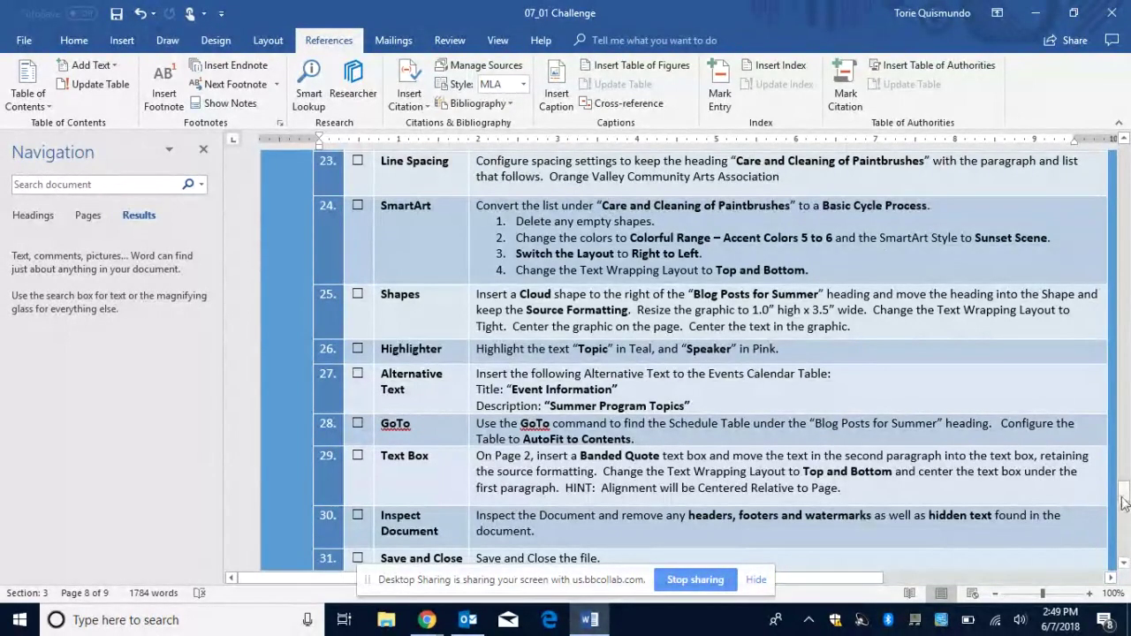
left_click_drag(1124, 501, 1128, 356)
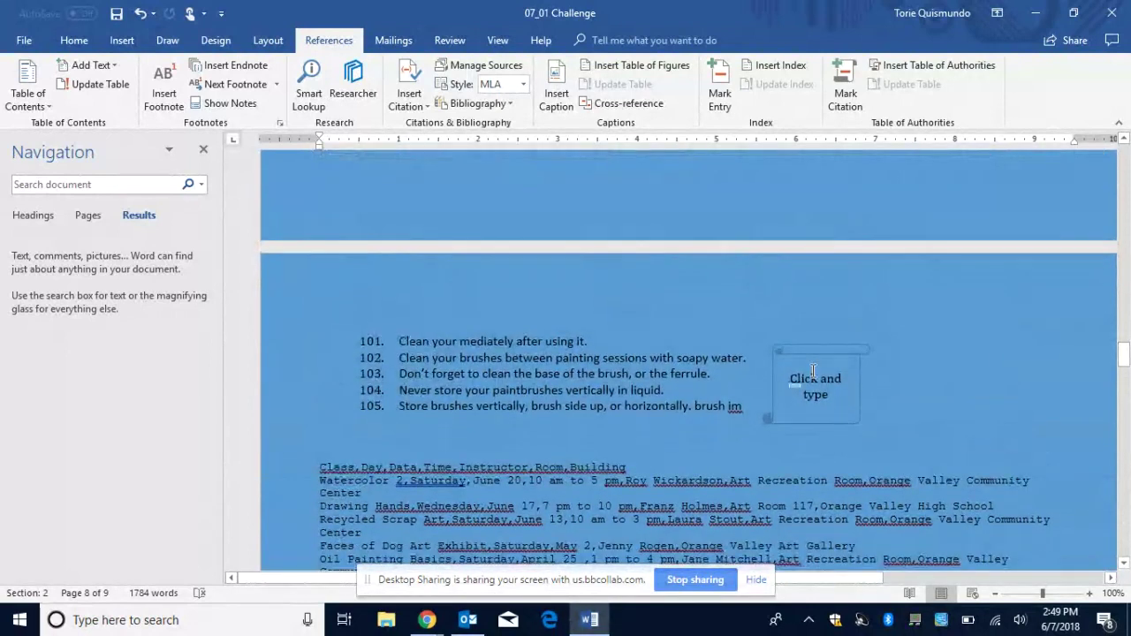
left_click(785, 350)
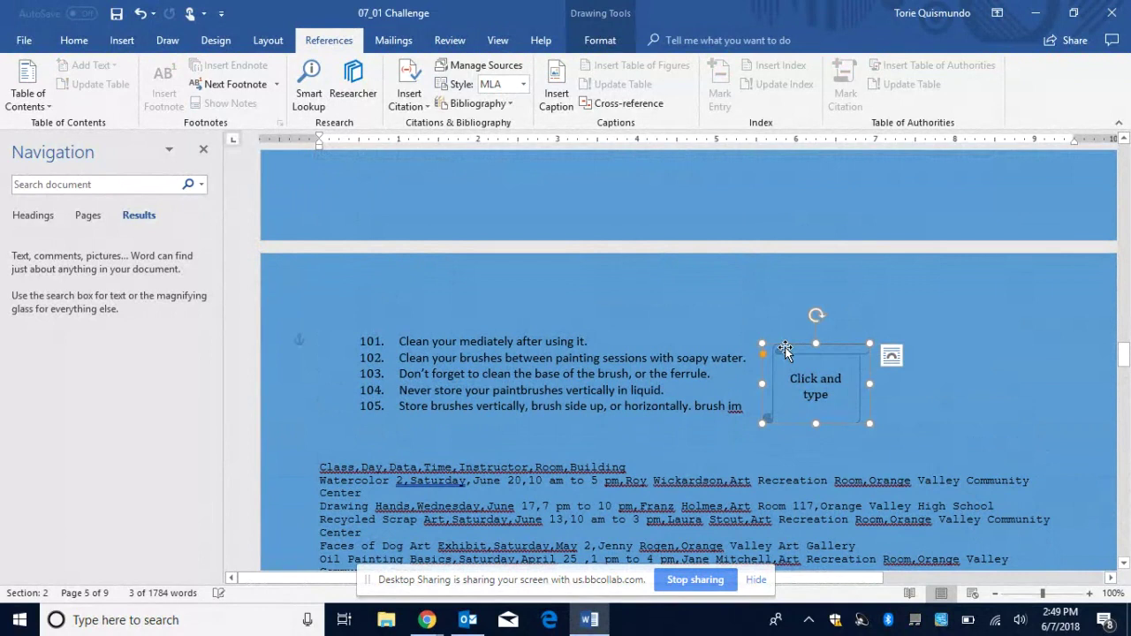
key("Delete")
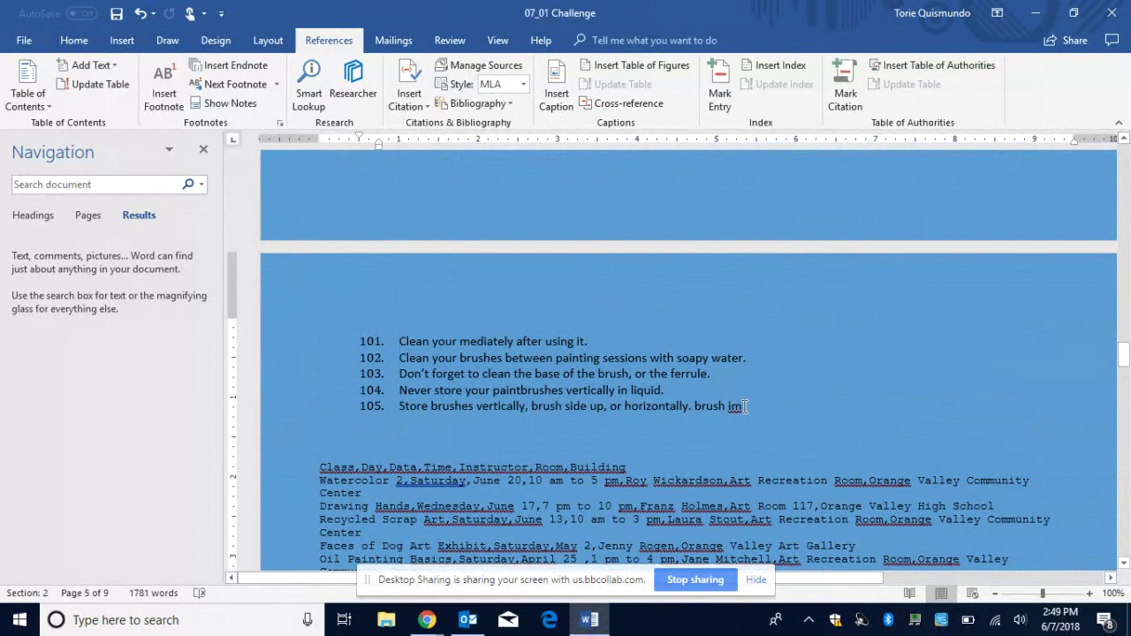
Replace the five numbered paintbrush care items on page 5 with a Continuous Cycle SmartArt graphic.
left_click_drag(744, 405, 406, 336)
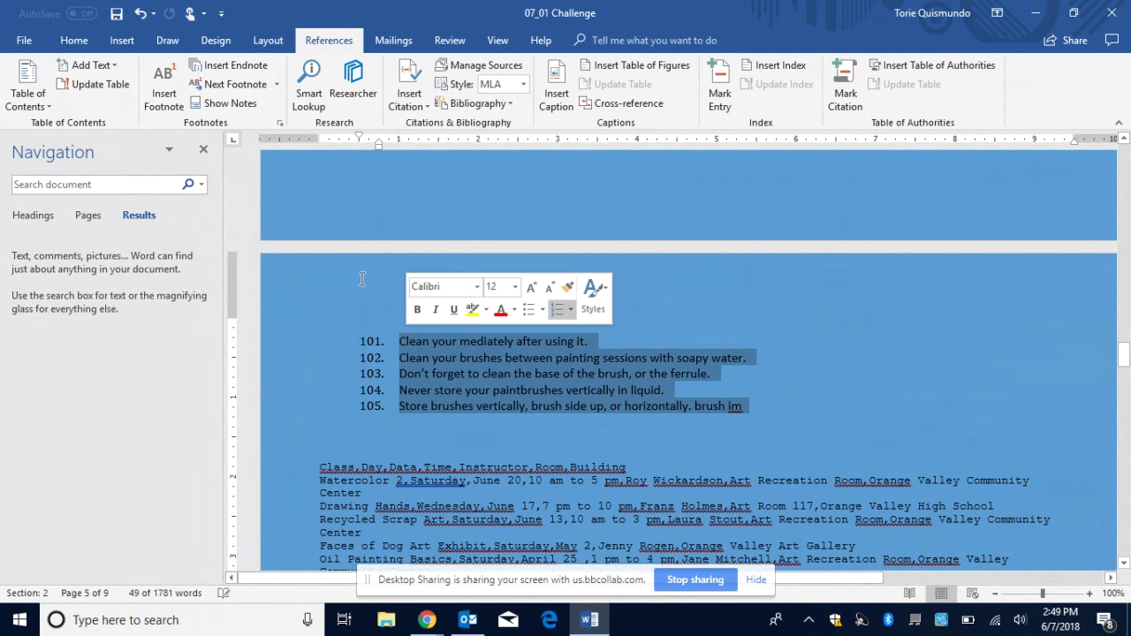
left_click(123, 41)
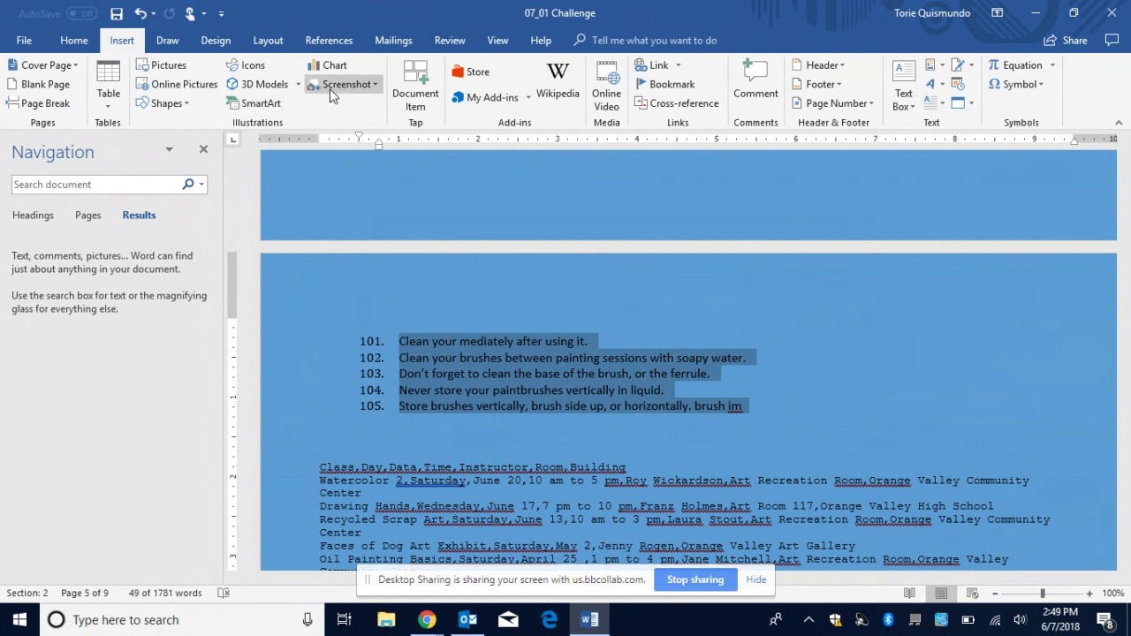
left_click(261, 103)
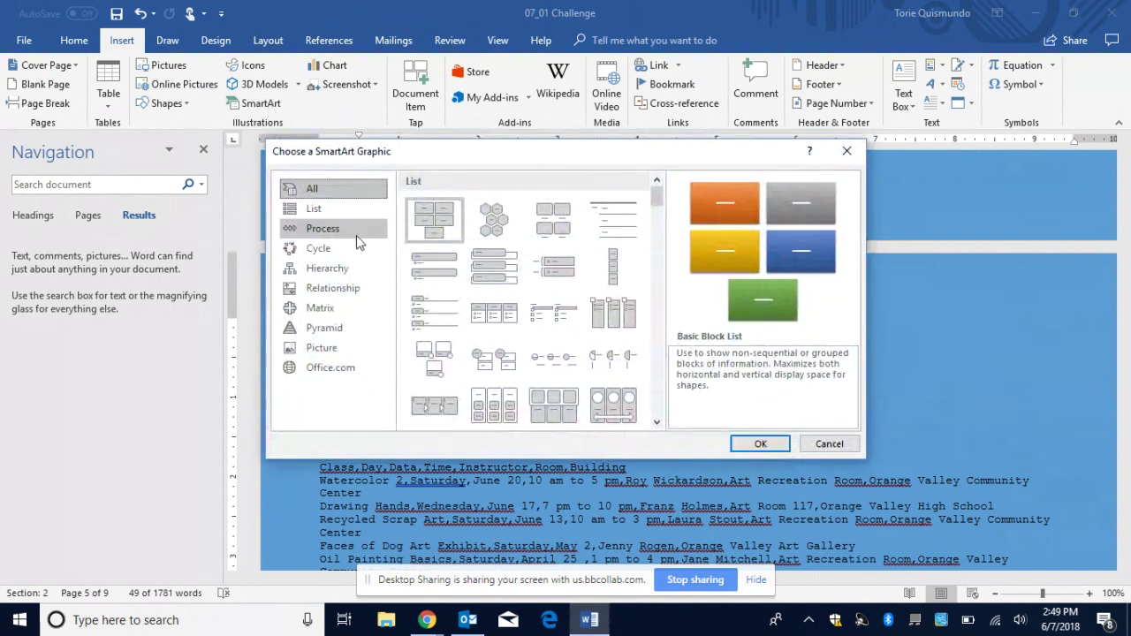
left_click(329, 249)
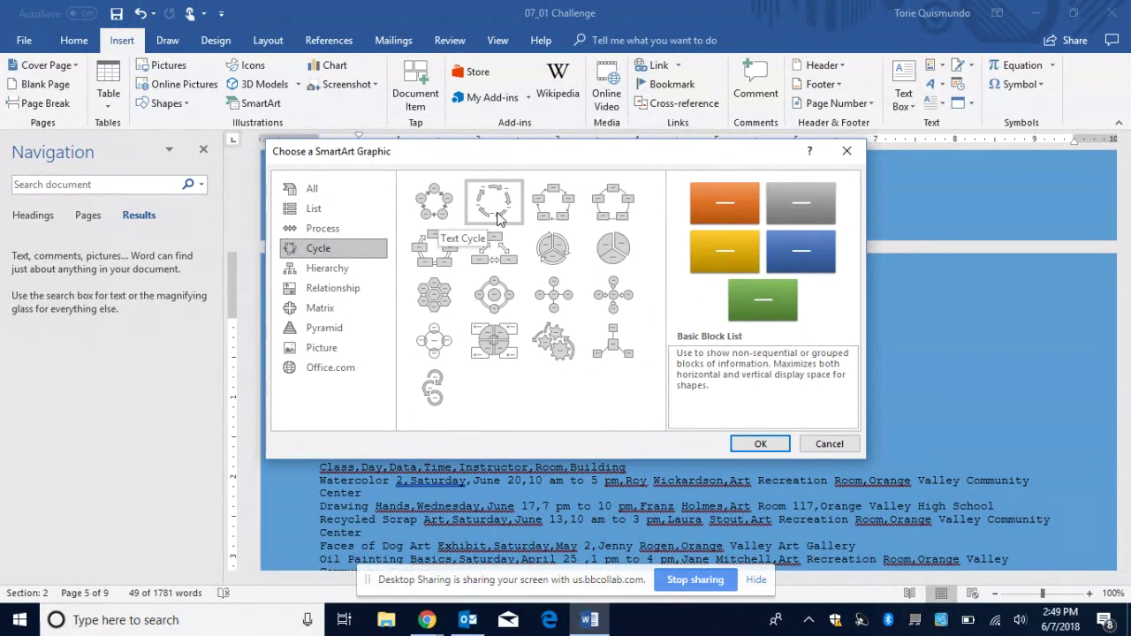
left_click(442, 250)
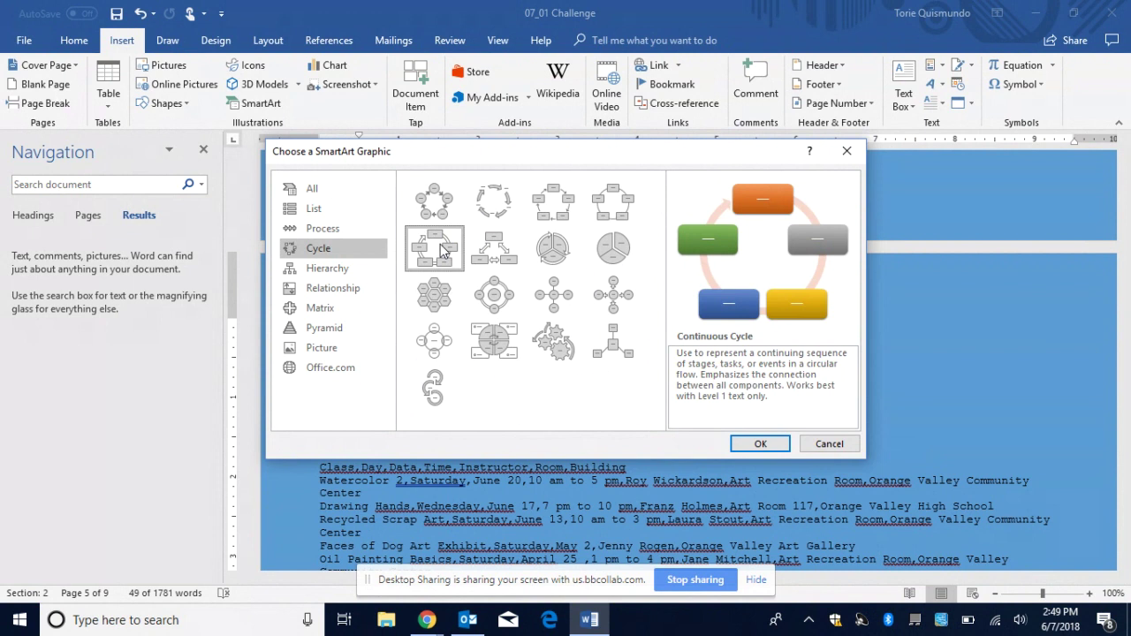
left_click(760, 444)
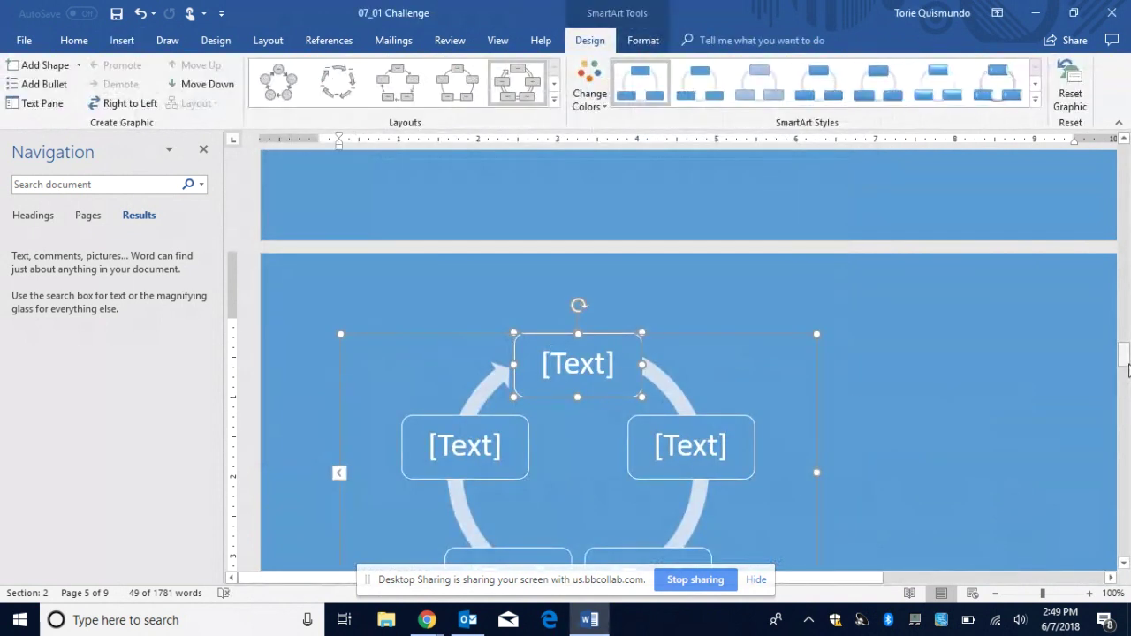
mouse_move(1125, 366)
left_mouse_down()
mouse_move(1124, 378)
mouse_move(1124, 347)
mouse_move(1122, 400)
mouse_move(1121, 364)
left_mouse_up()
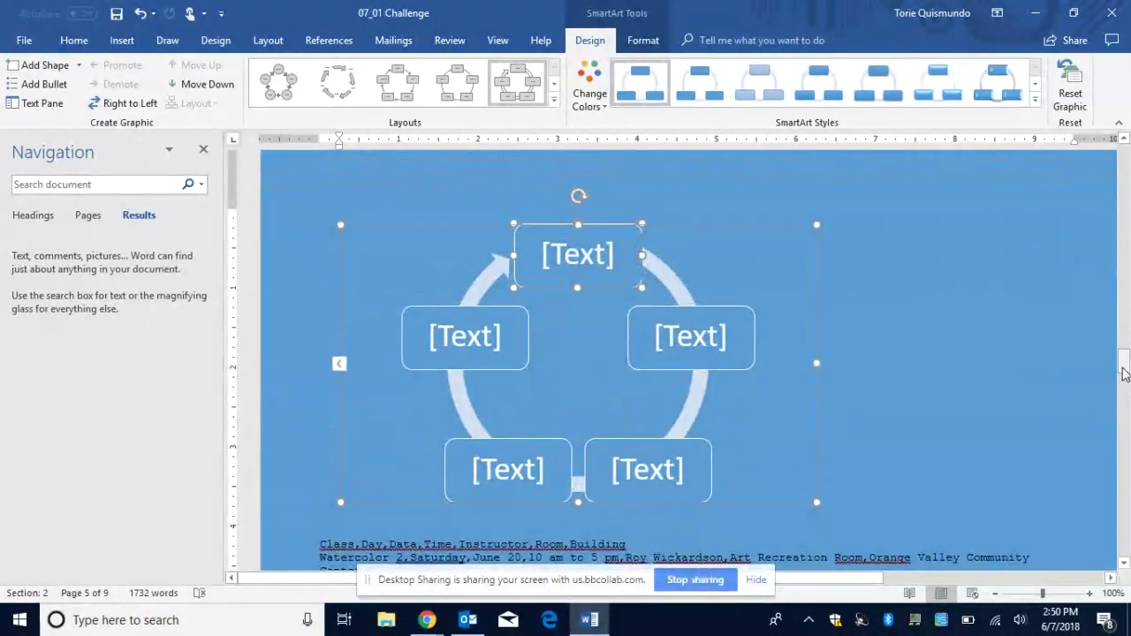
Undo the SmartArt insertion to copy the five paintbrush care items, and paste them into the reinstated Continuous Cycle graphic.
left_click(140, 13)
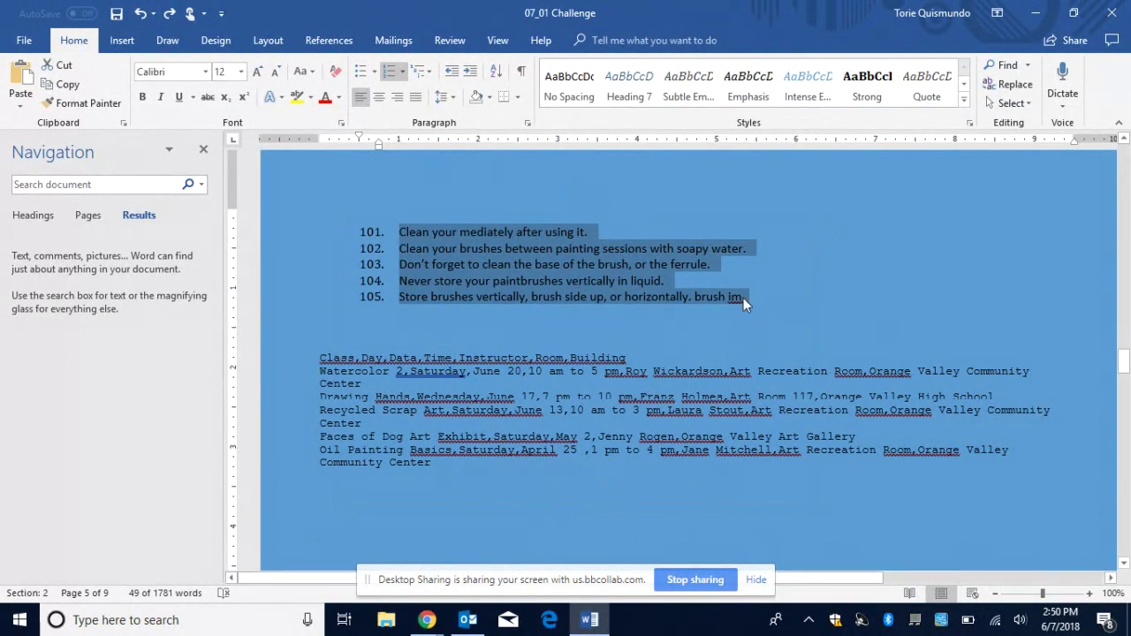
right_click(570, 274)
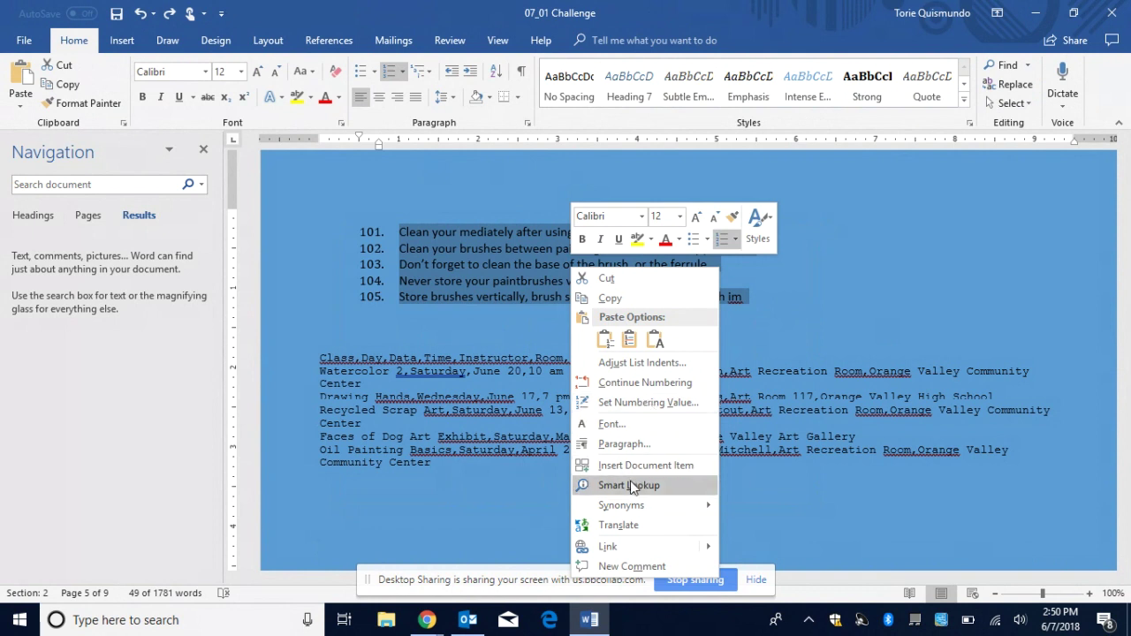
key("Escape")
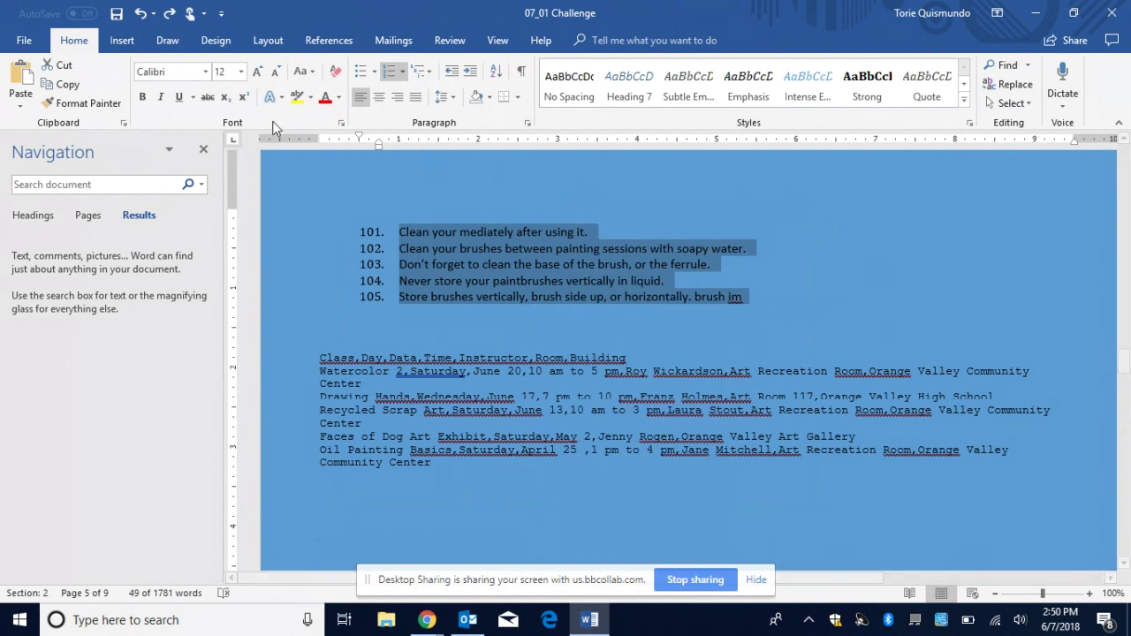
left_click(169, 13)
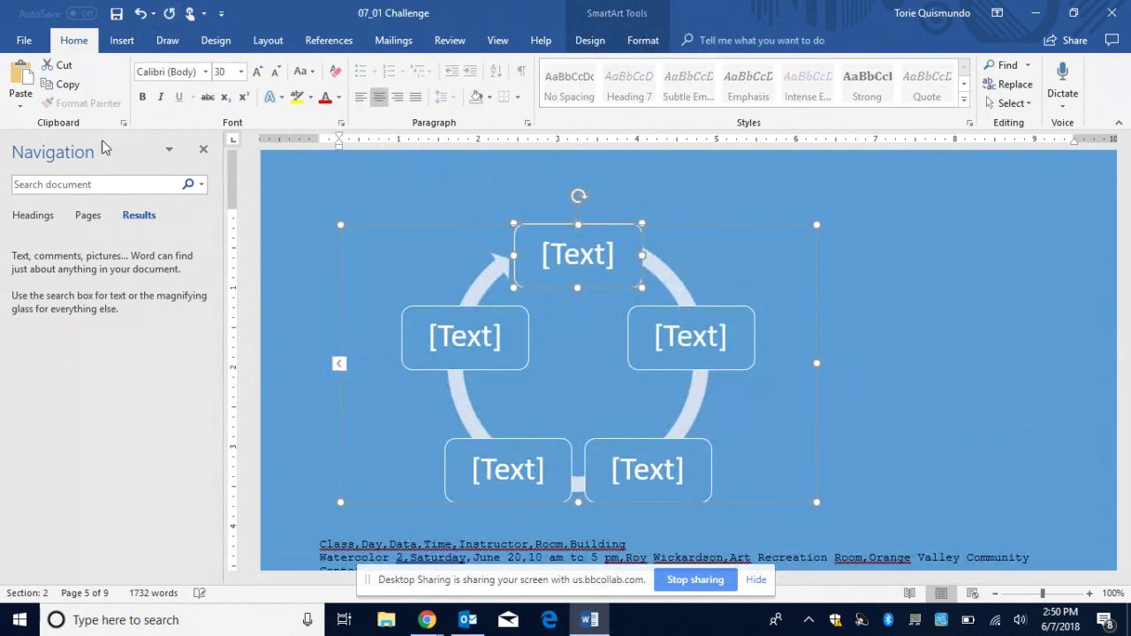
left_click(557, 231)
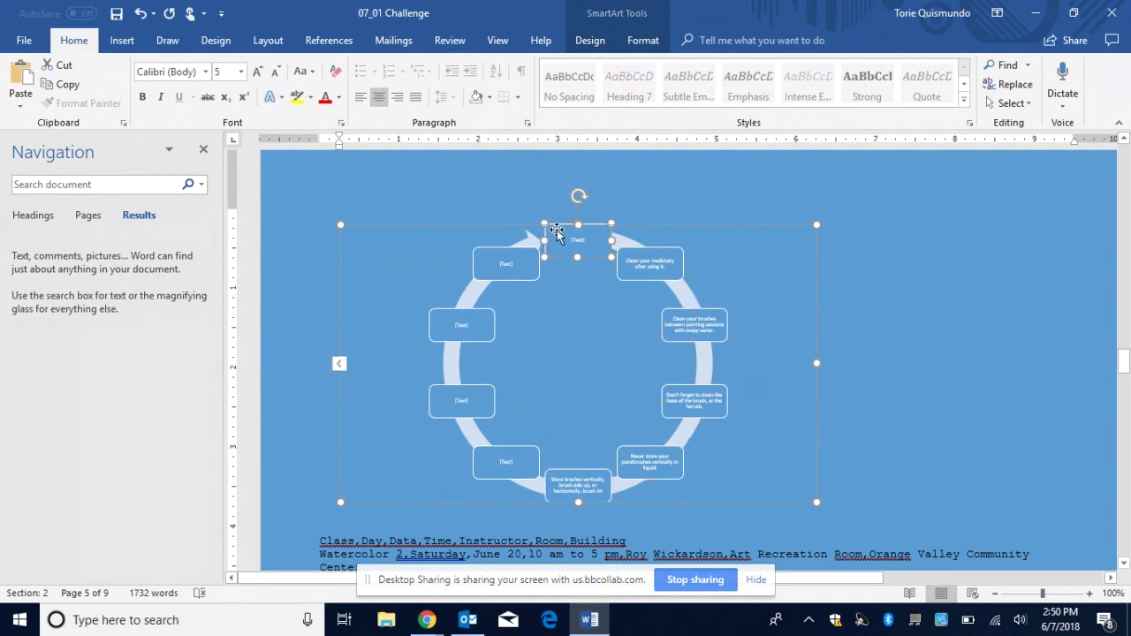
Delete the empty [Text] shapes from the Continuous Cycle graphic, starting with the topmost one.
key("Delete")
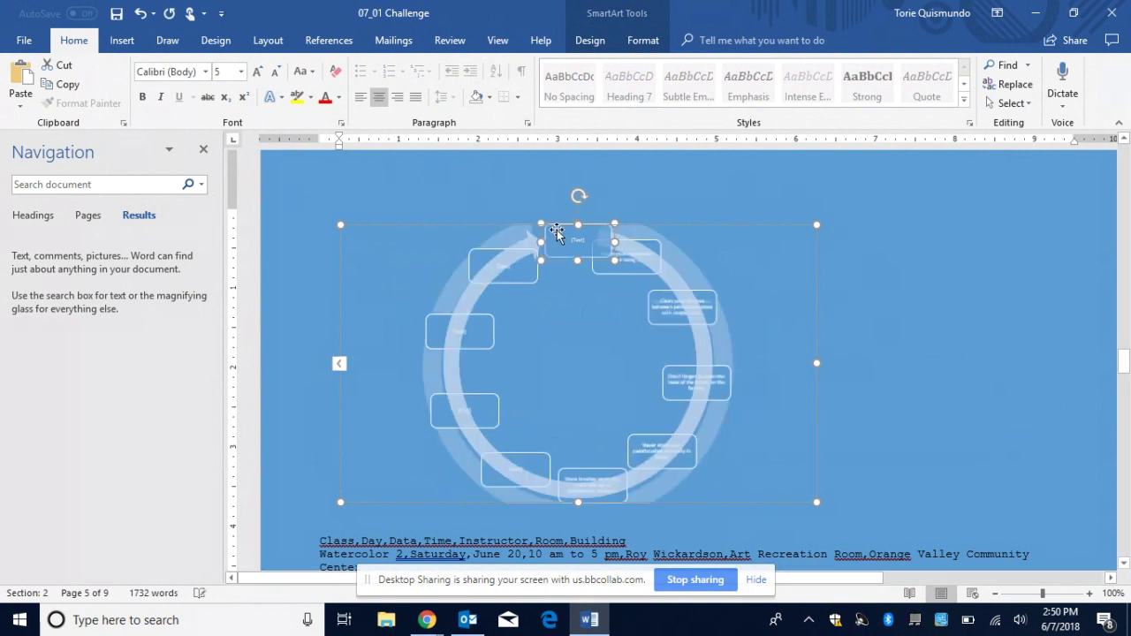
left_click(518, 269)
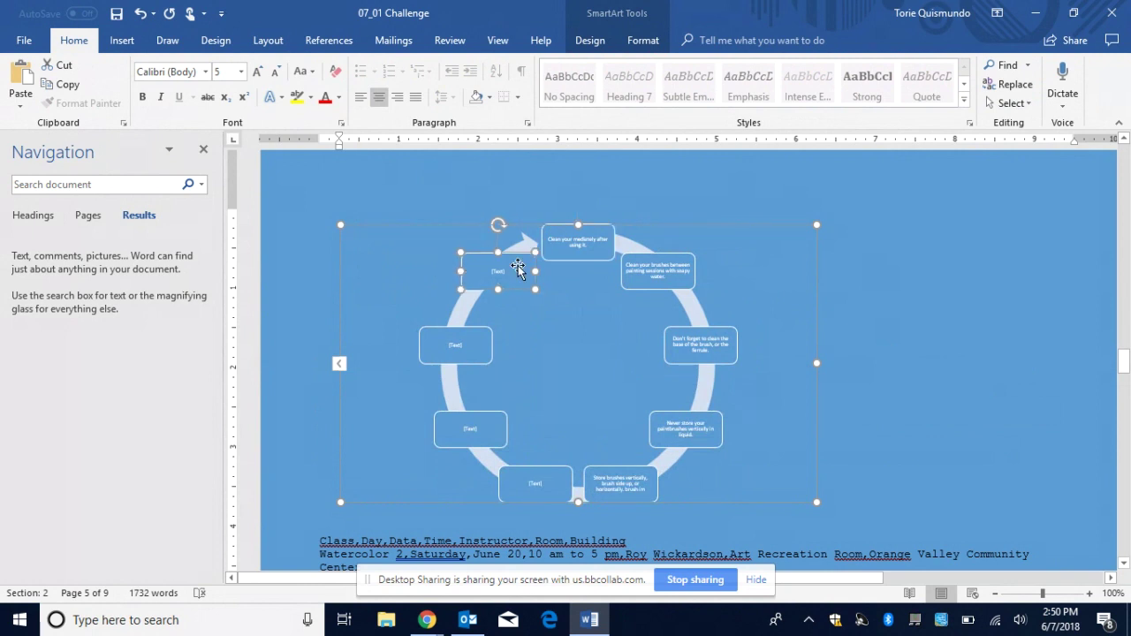
key("Delete")
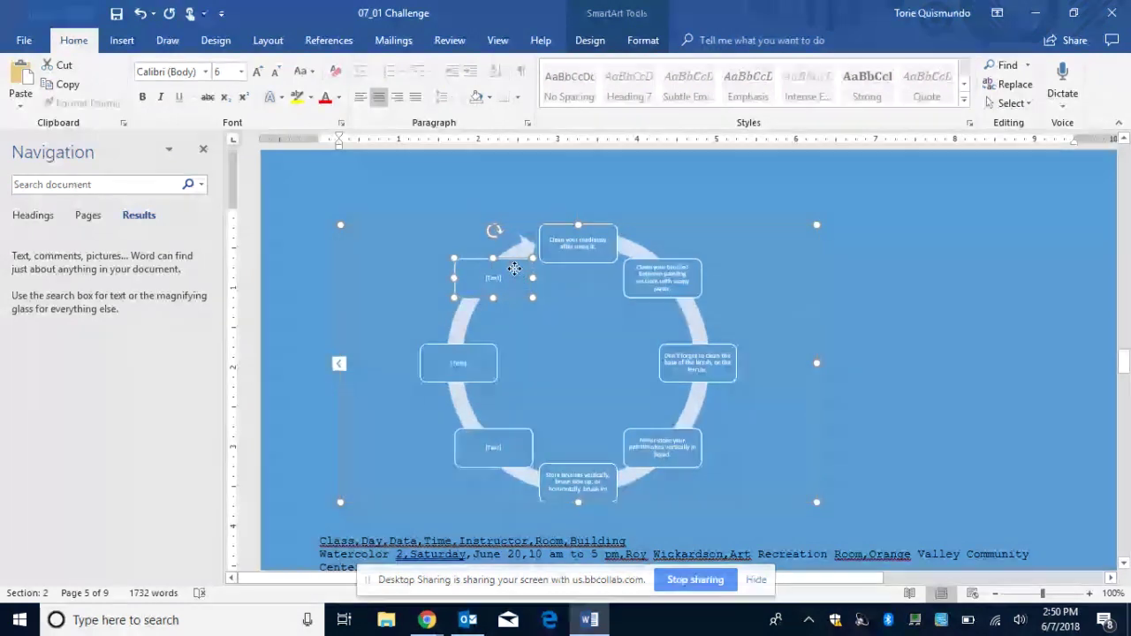